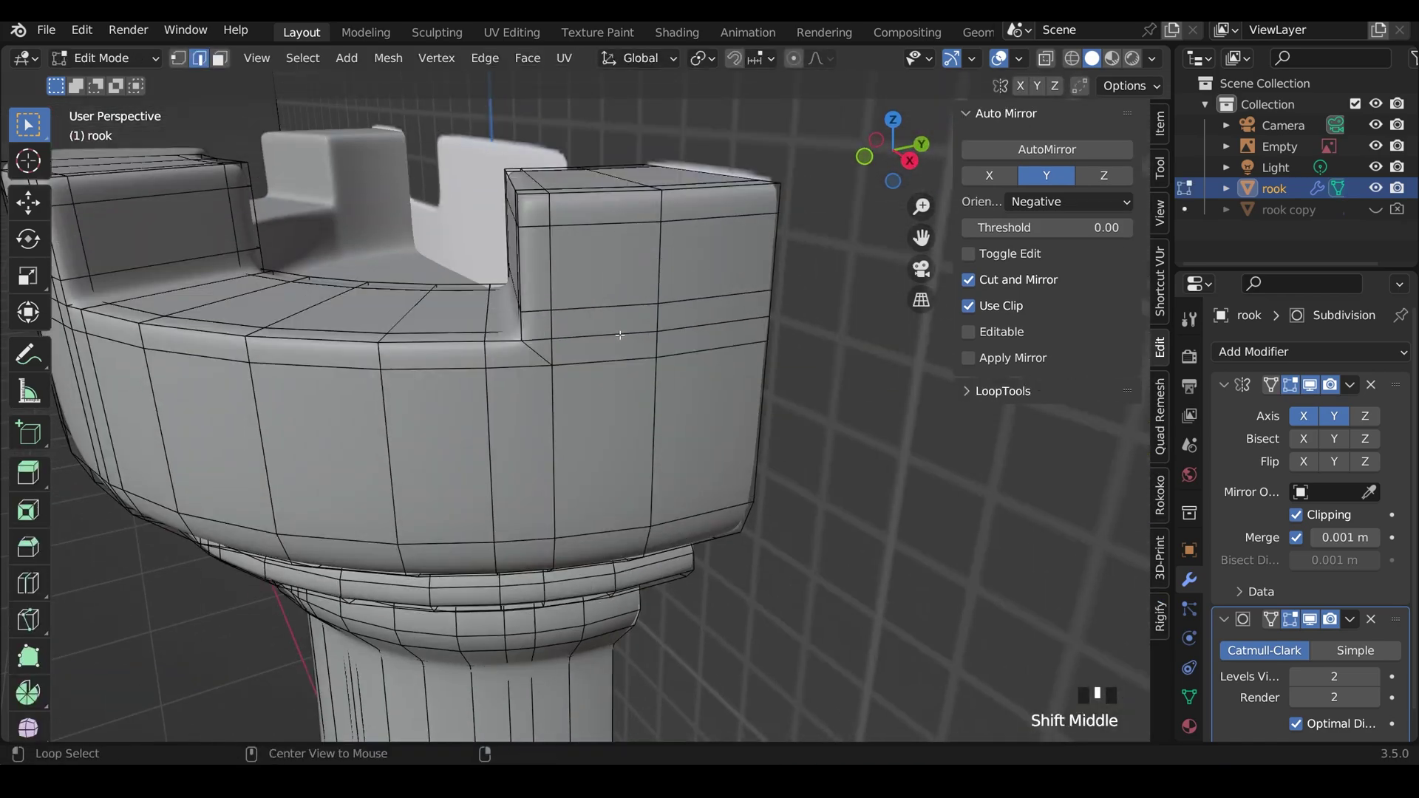
Dissolve the edge loop running around the rook's head just below the battlements
alt+click(628, 331)
key(ctrl+x)
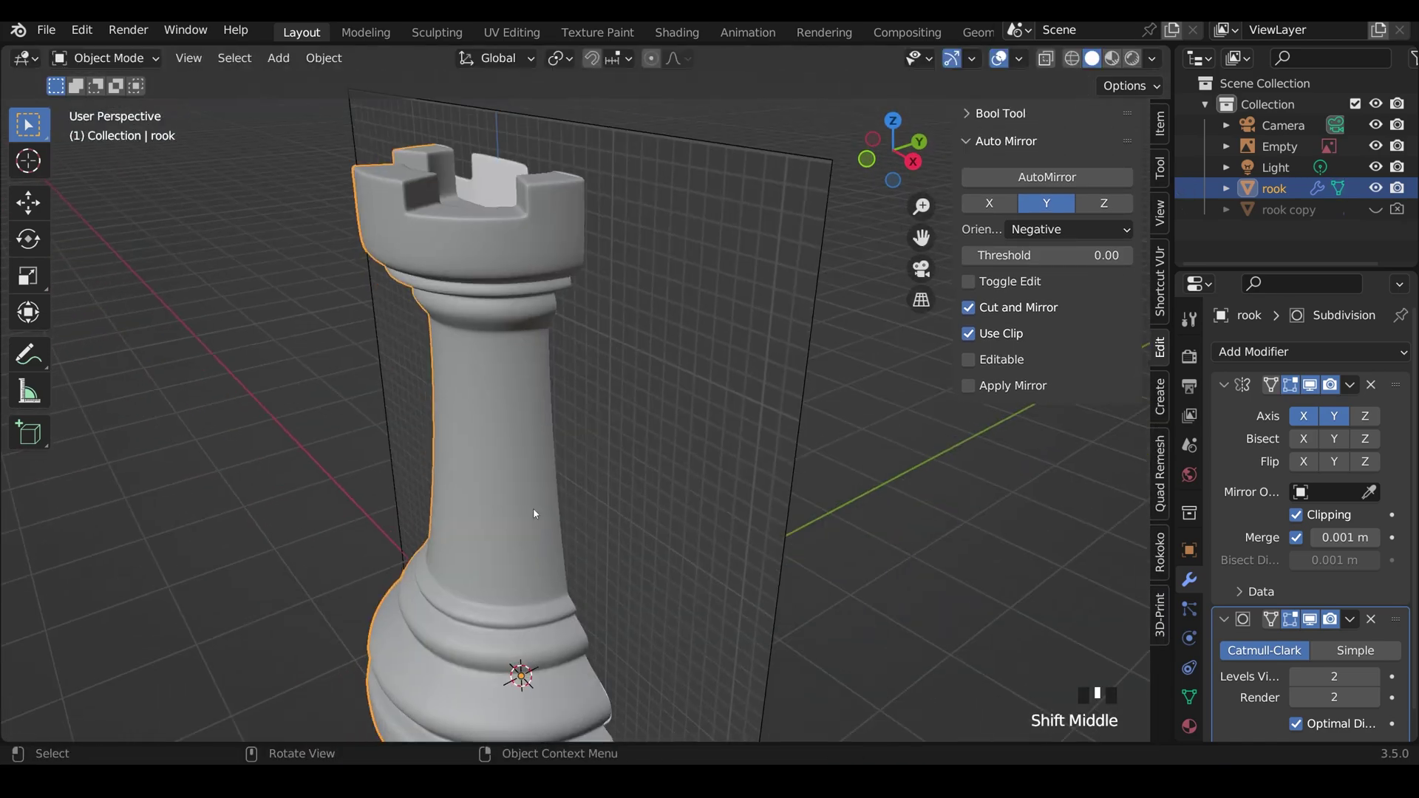
shift+middle_drag(533, 508, 612, 398)
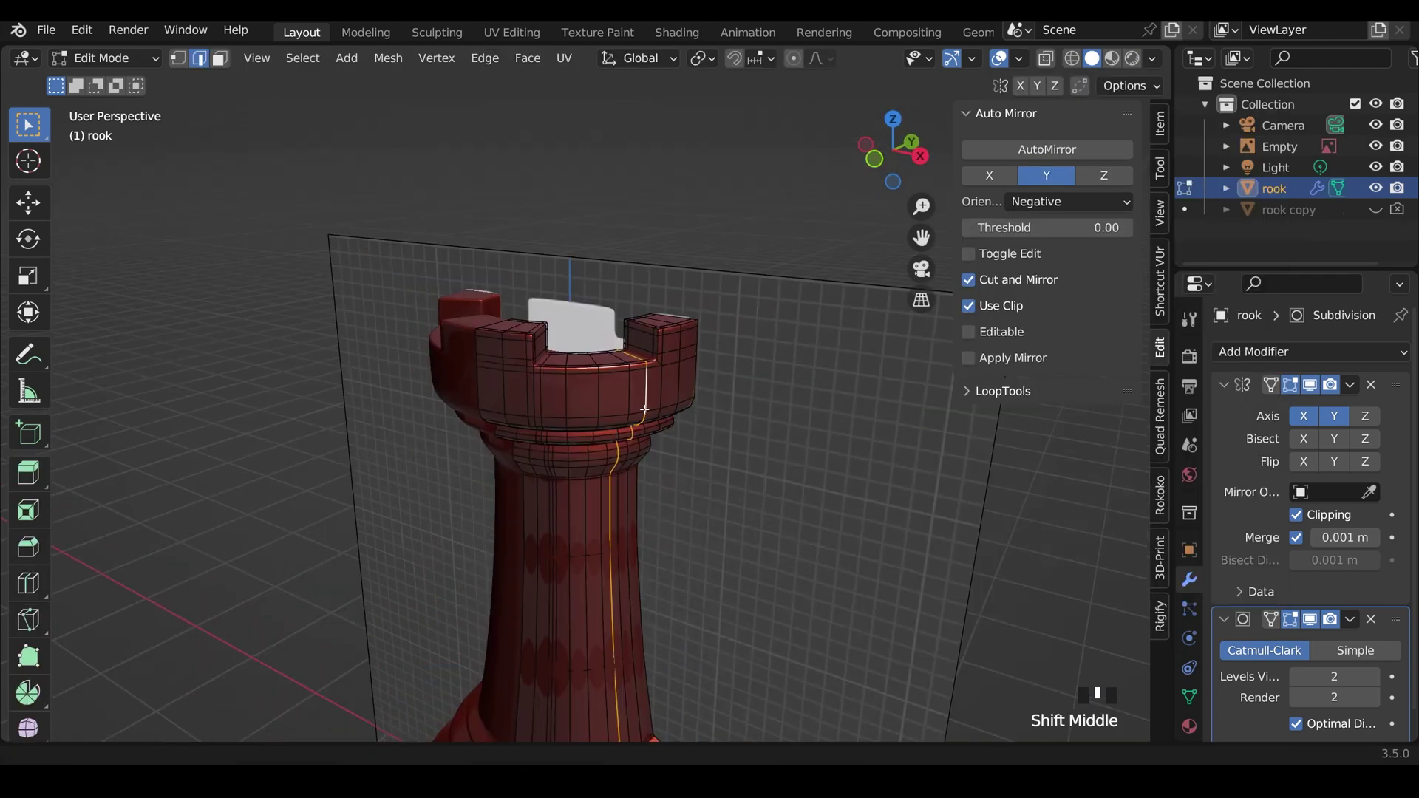
Connect the vertices at the lower corner of the battlement notch with an edge
scroll(634, 357, up, 2)
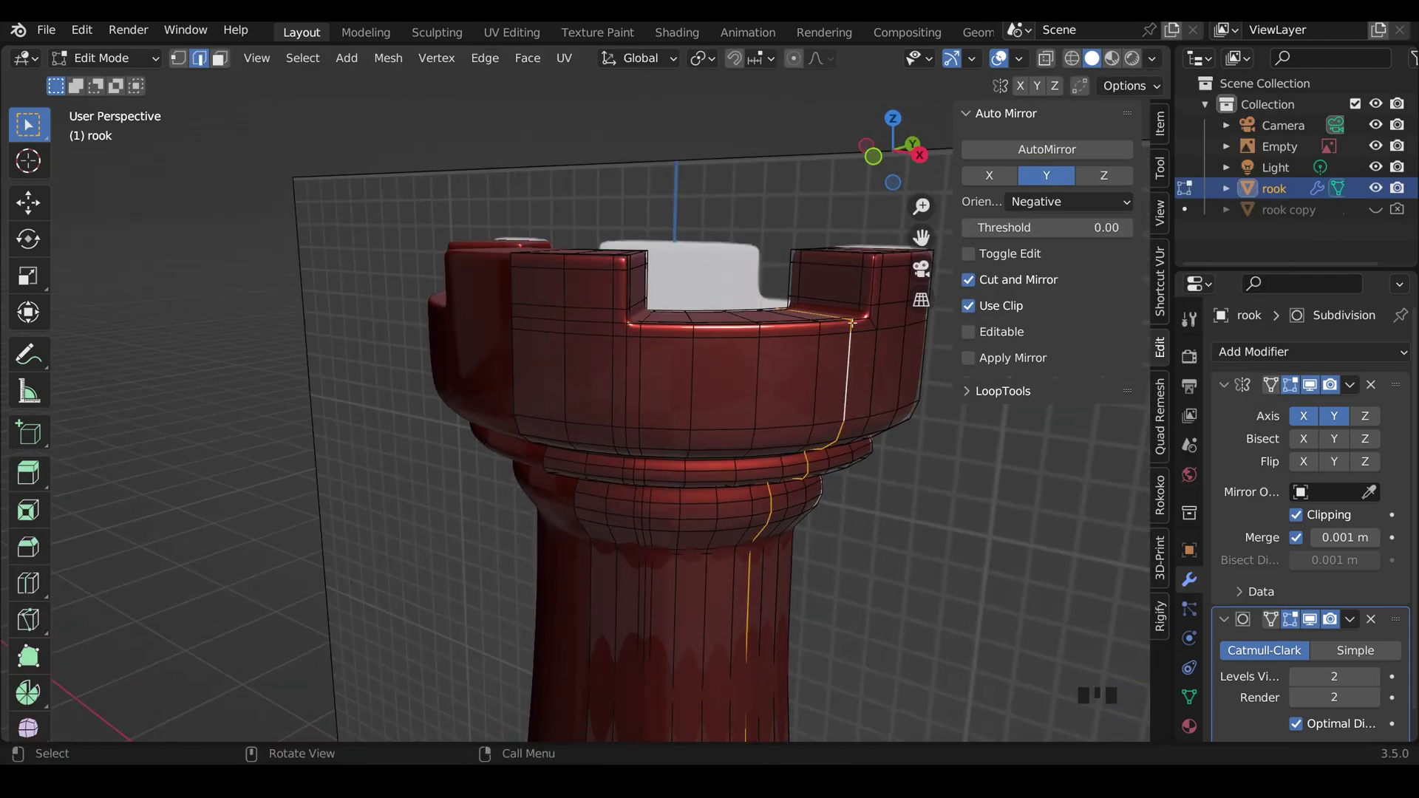
middle_drag(851, 323, 640, 354)
key(k)
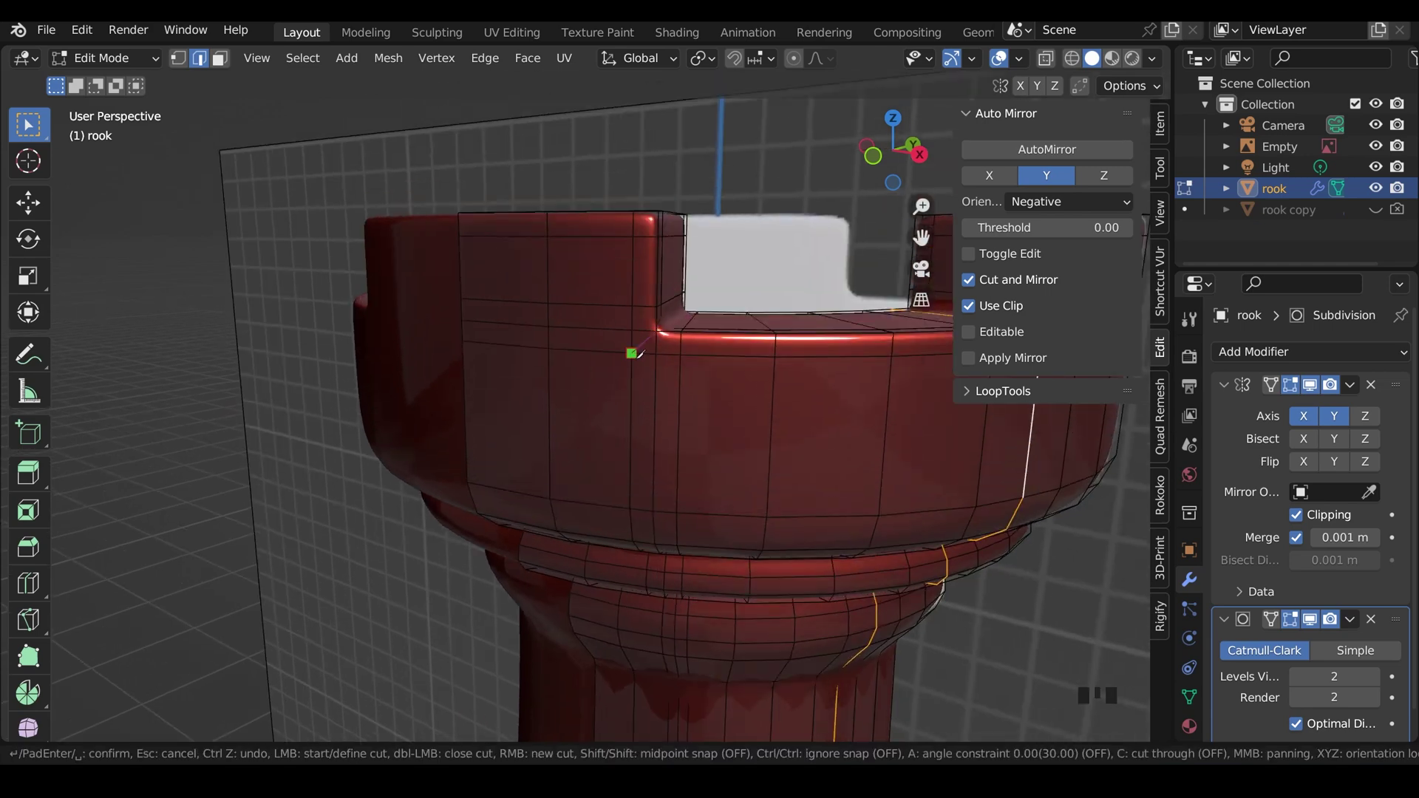
key(Escape)
key(1)
click(661, 327)
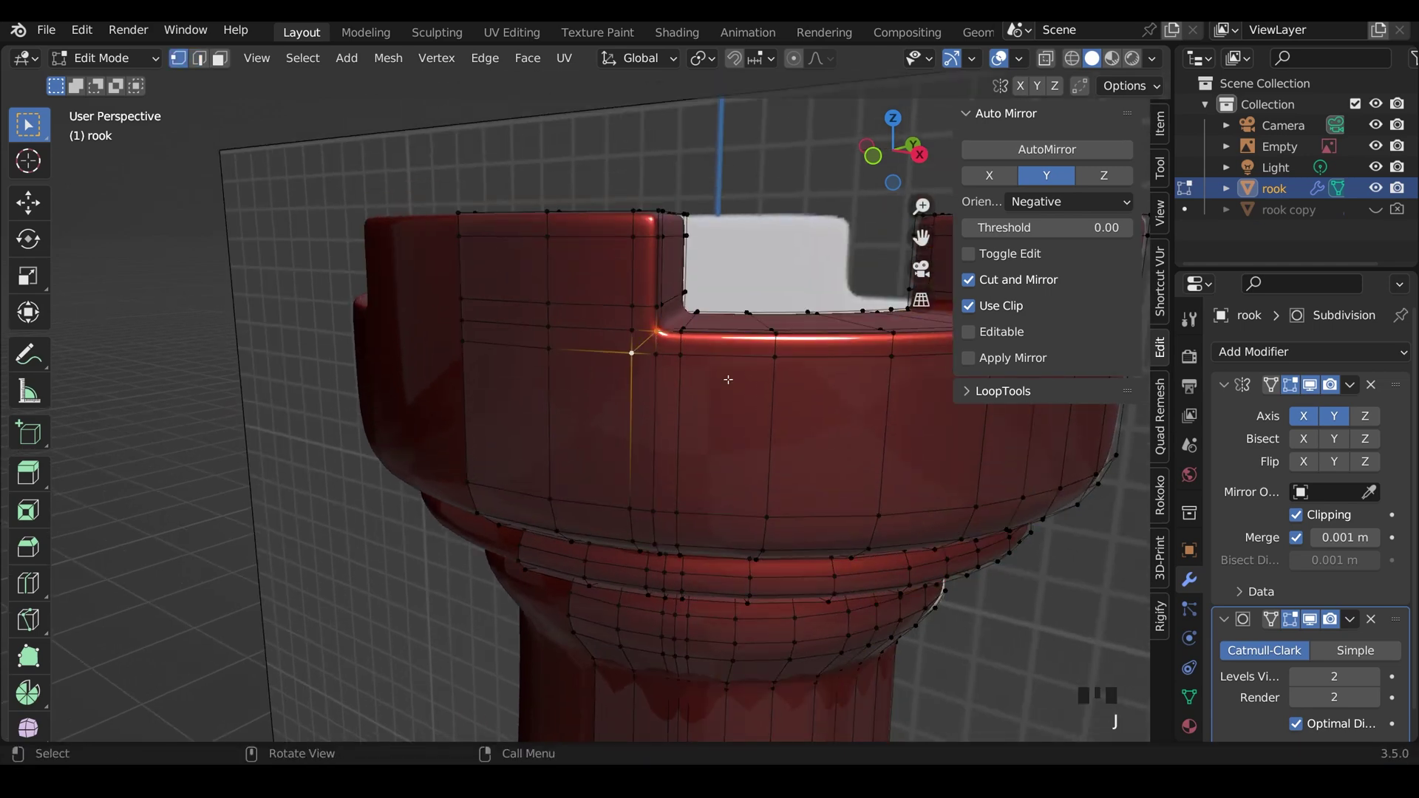
Try to edge-slide the vertical edge loop beside the battlement notch along the rook's rim
key(2)
alt+click(655, 396)
key(Tab)
shift+middle_drag(655, 396, 709, 468)
key(Tab)
key(g)
key(g)
click(633, 269)
shift+middle_drag(634, 269, 652, 331)
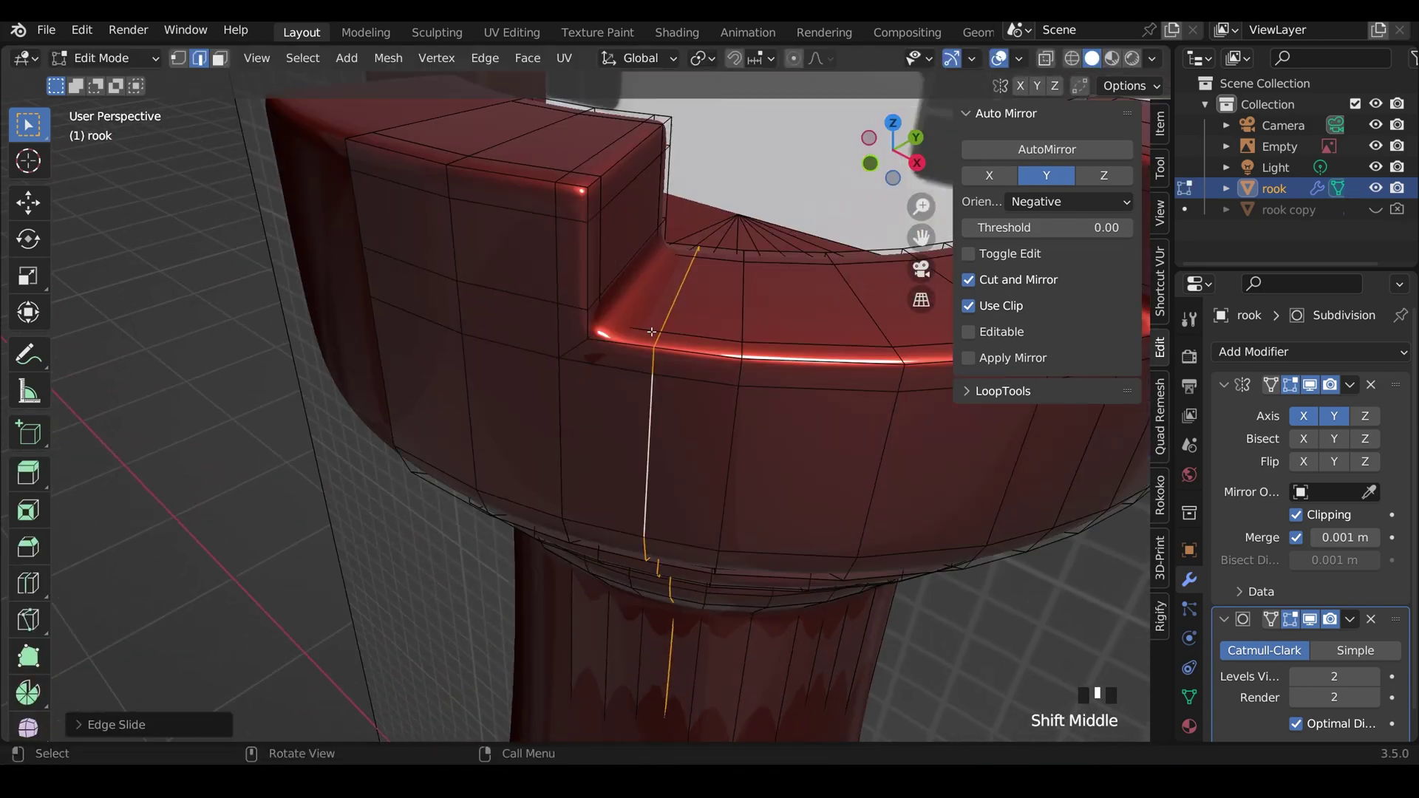
key(g)
key(g)
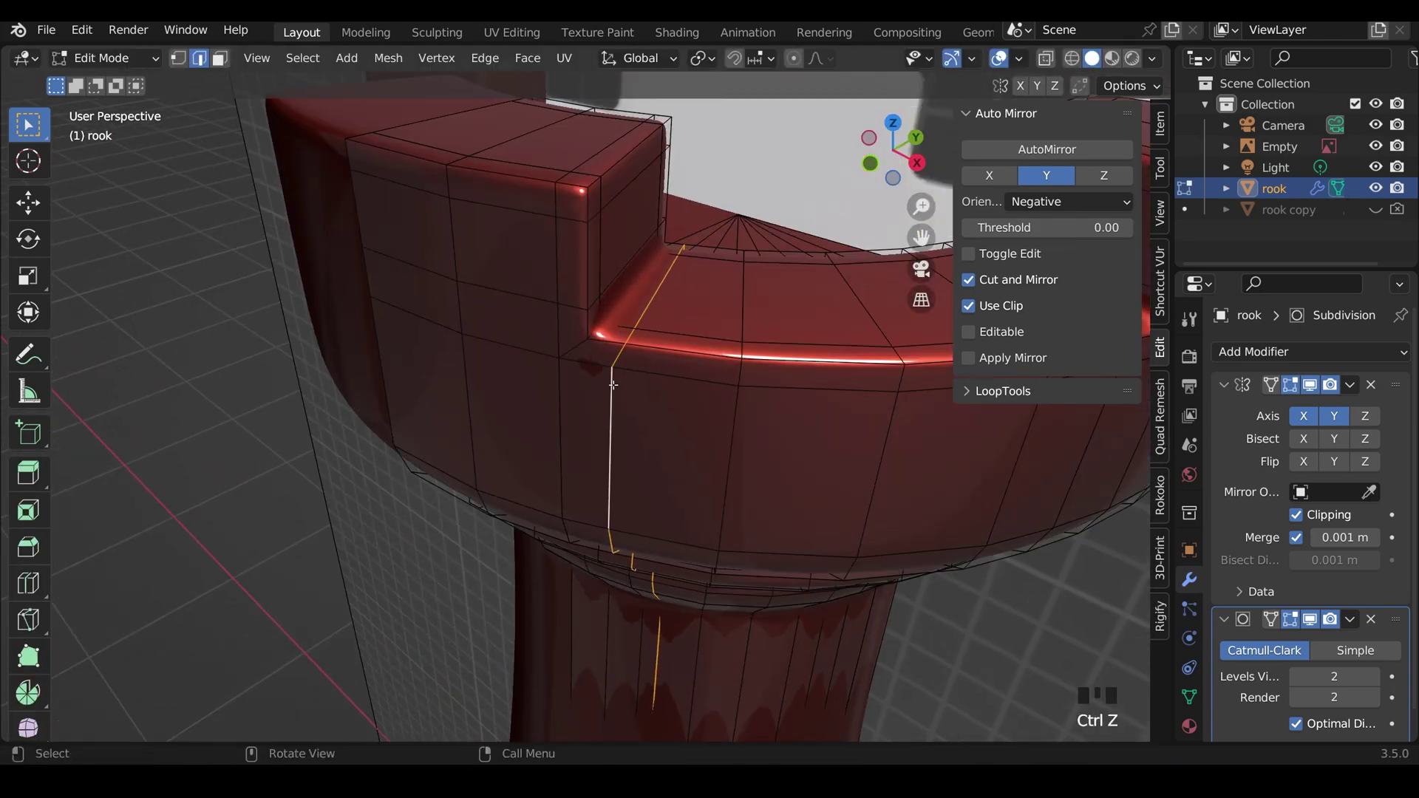
Select only the part of the vertical edge loop below the rim and edge-slide it along the rook's body
scroll(613, 384, down, 7)
ctrl+click(613, 439)
middle_drag(612, 384, 602, 414)
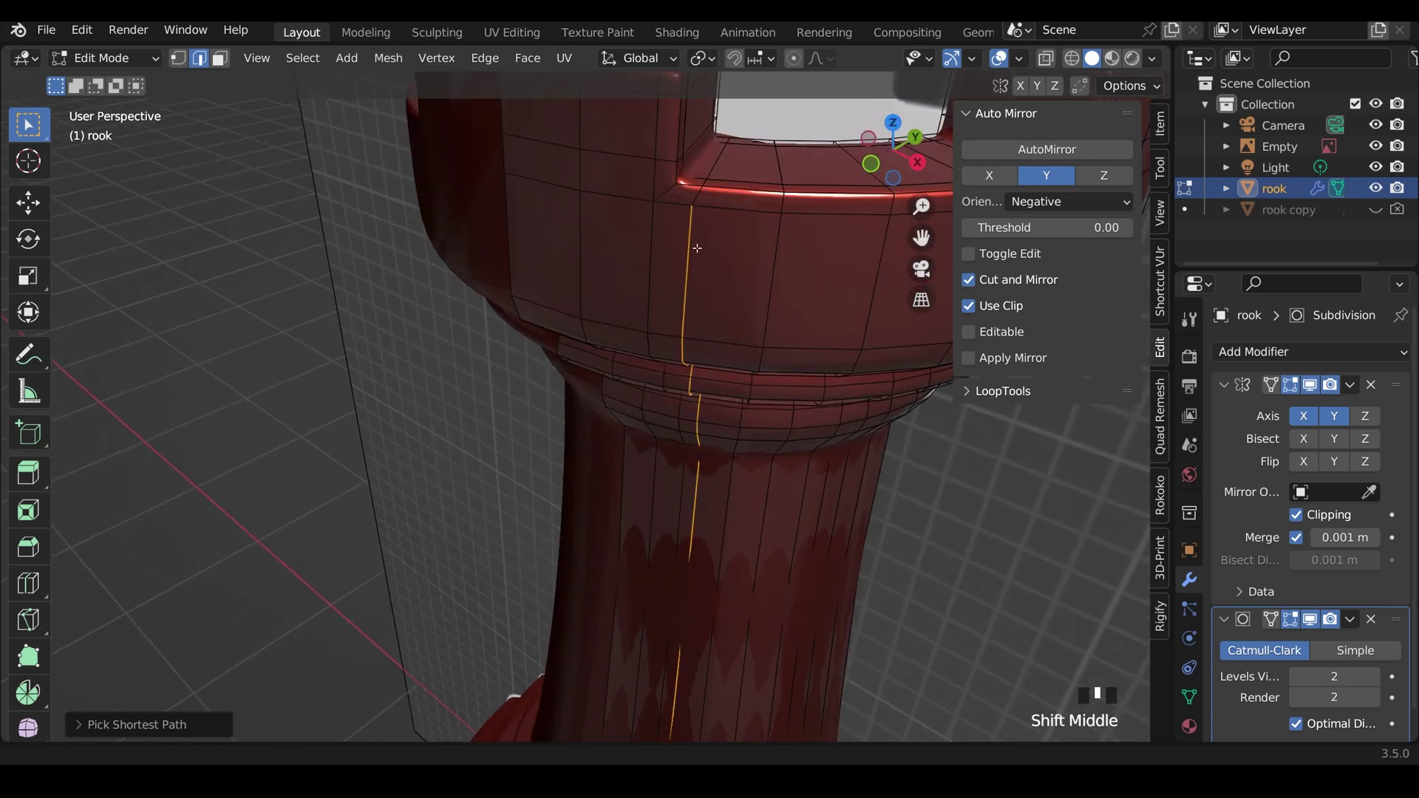
key(g)
key(g)
click(600, 351)
key(Tab)
middle_drag(621, 341, 655, 228)
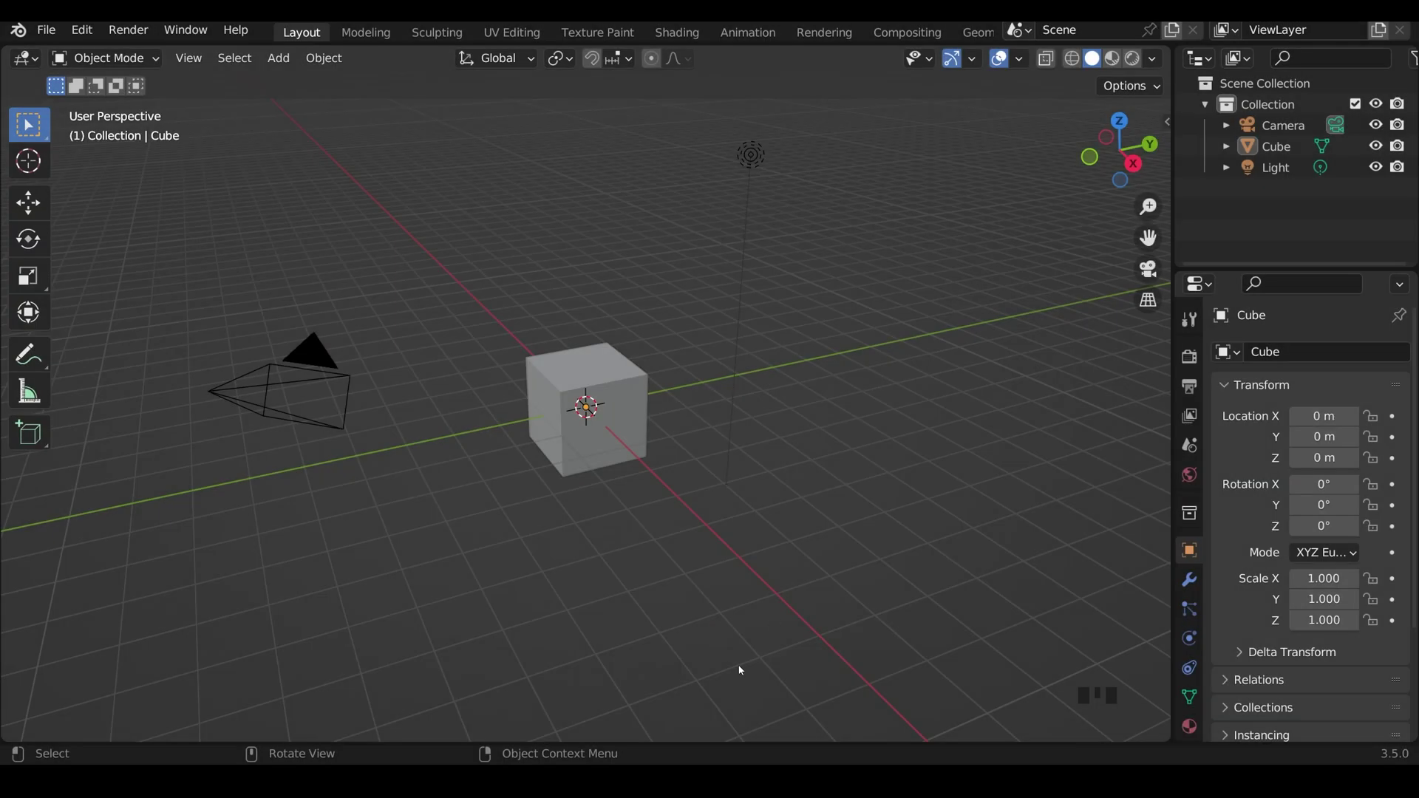
Switch to File Explorer, bring the rook reference image into the Blender scene, and clear its rotation and location
key(alt+Tab)
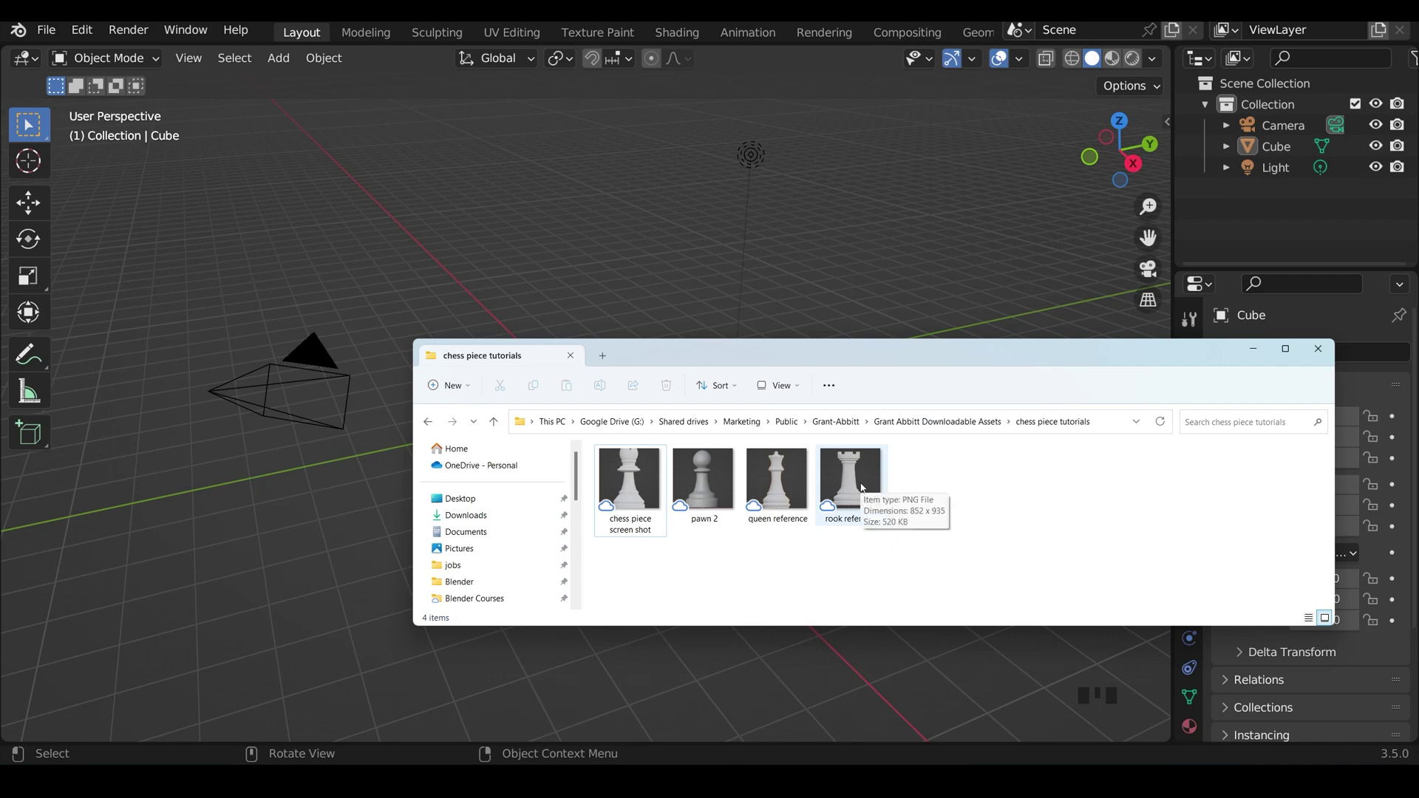
drag(855, 485, 523, 280)
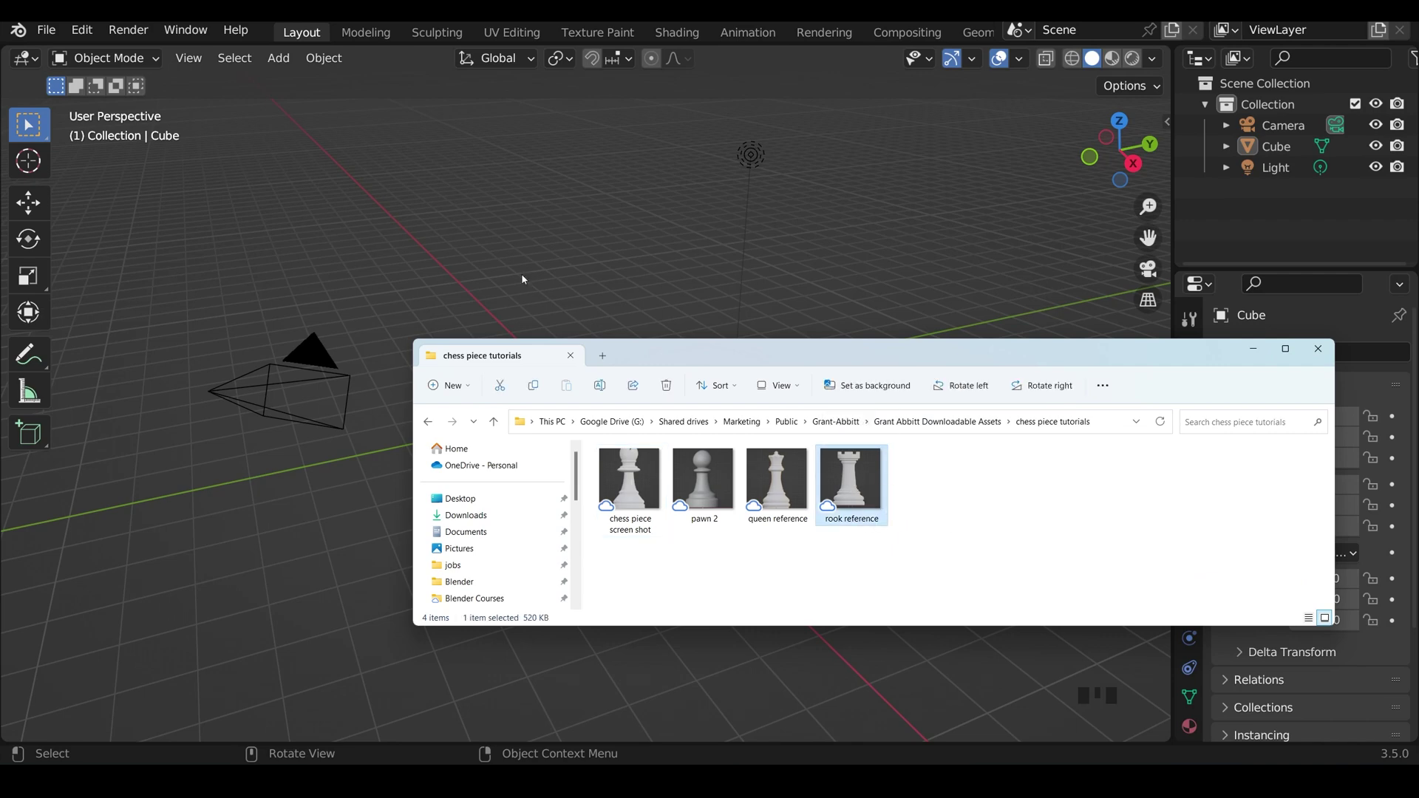
key(alt+r)
key(alt+g)
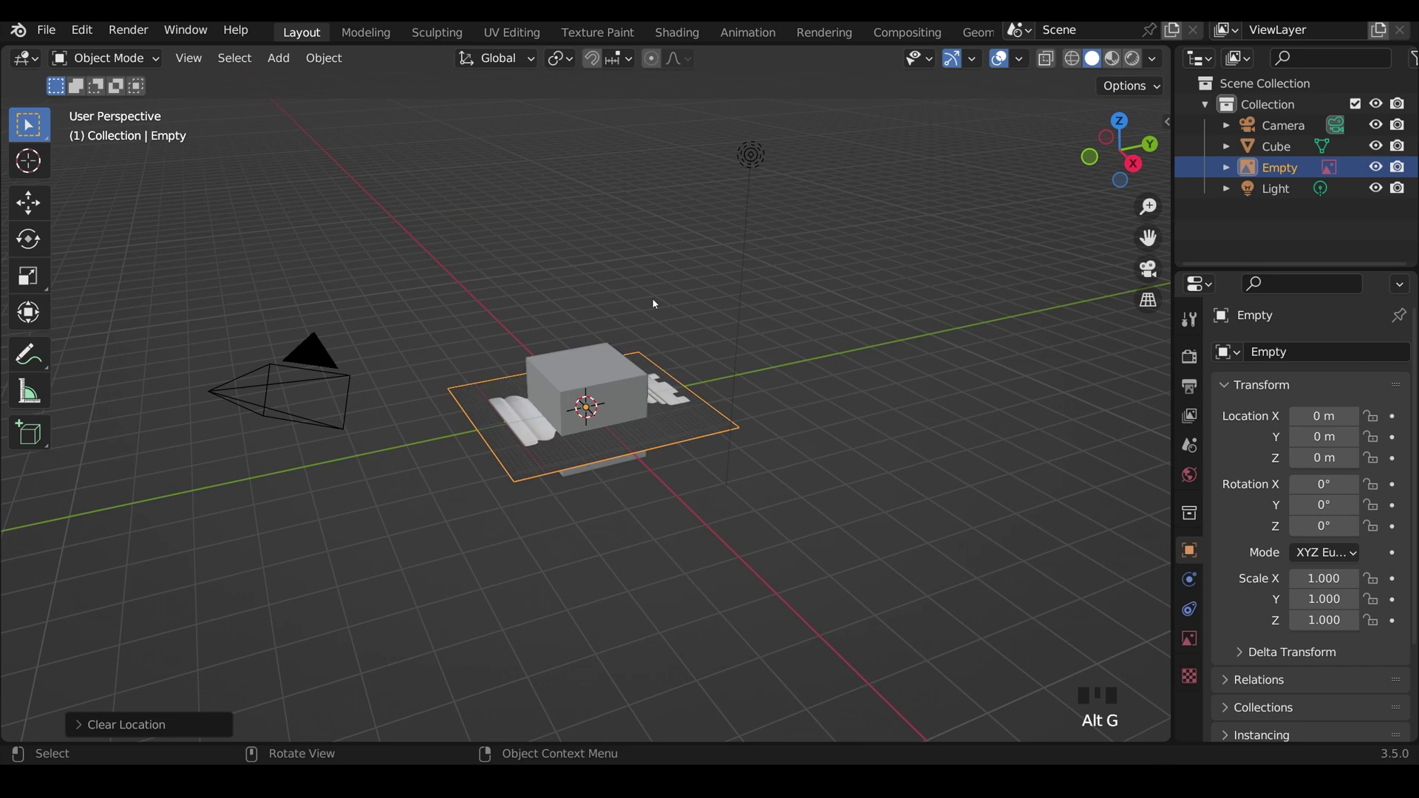
Rotate the reference image 90° about X and raise it about 1.86 m along Z in front view
text(rx90)
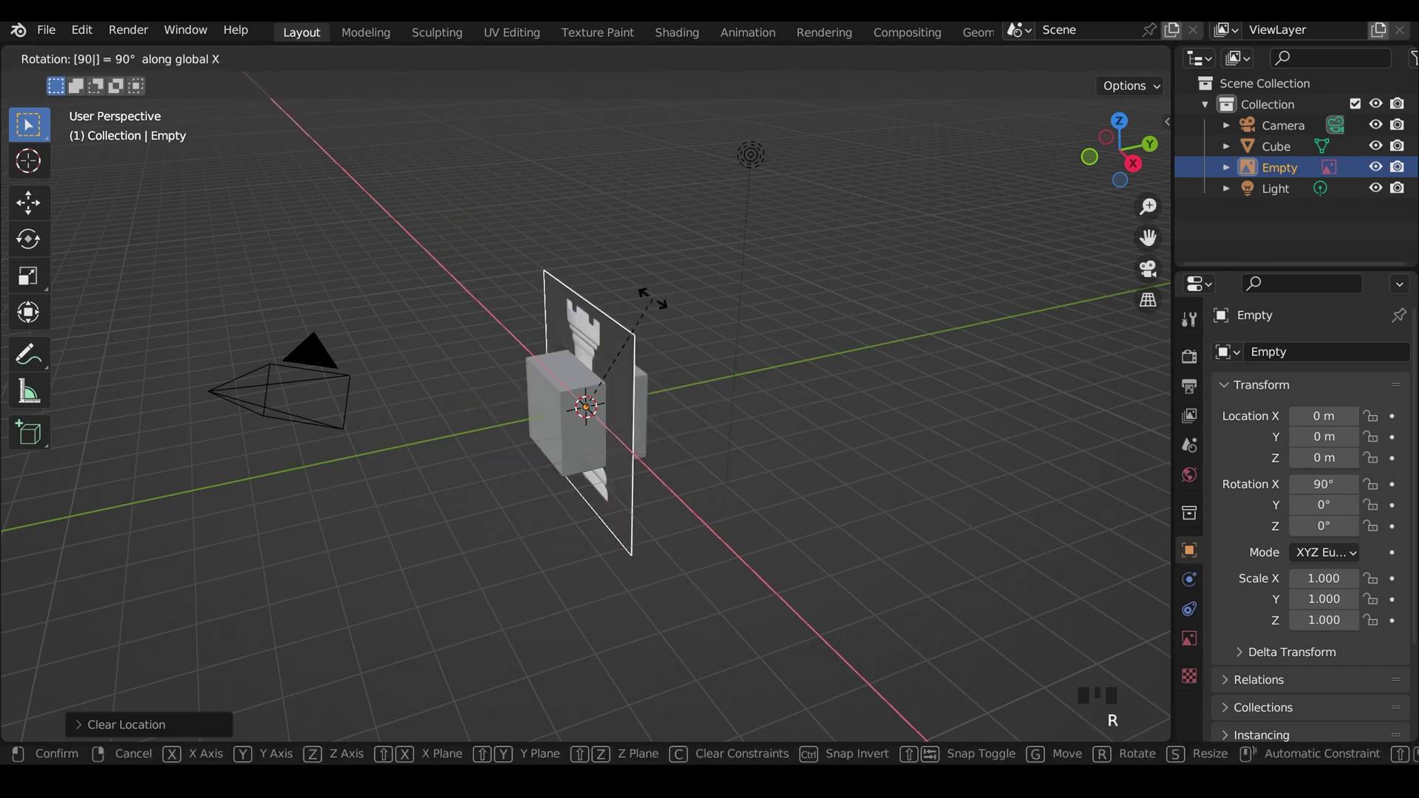
key(Return)
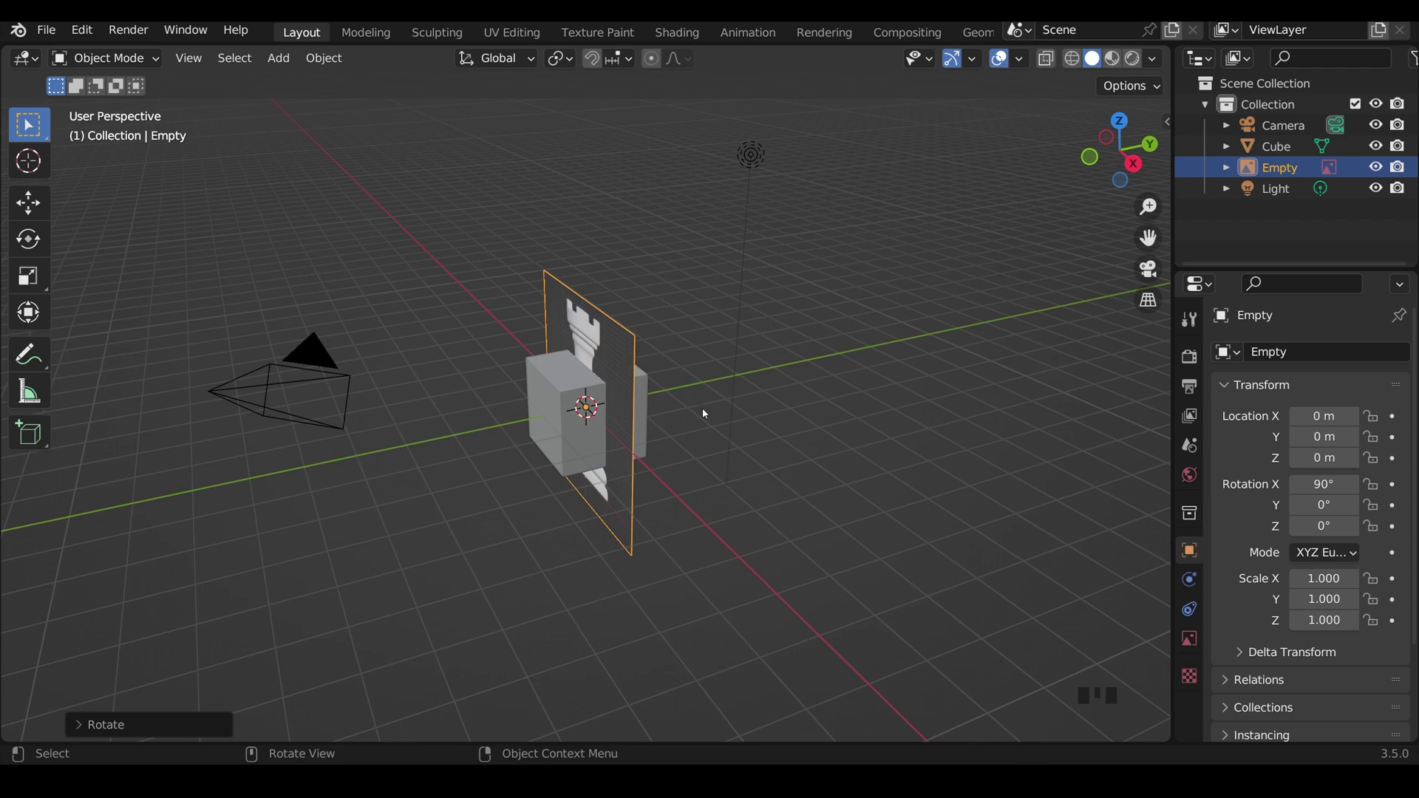
key(KP_1)
key(g)
key(z)
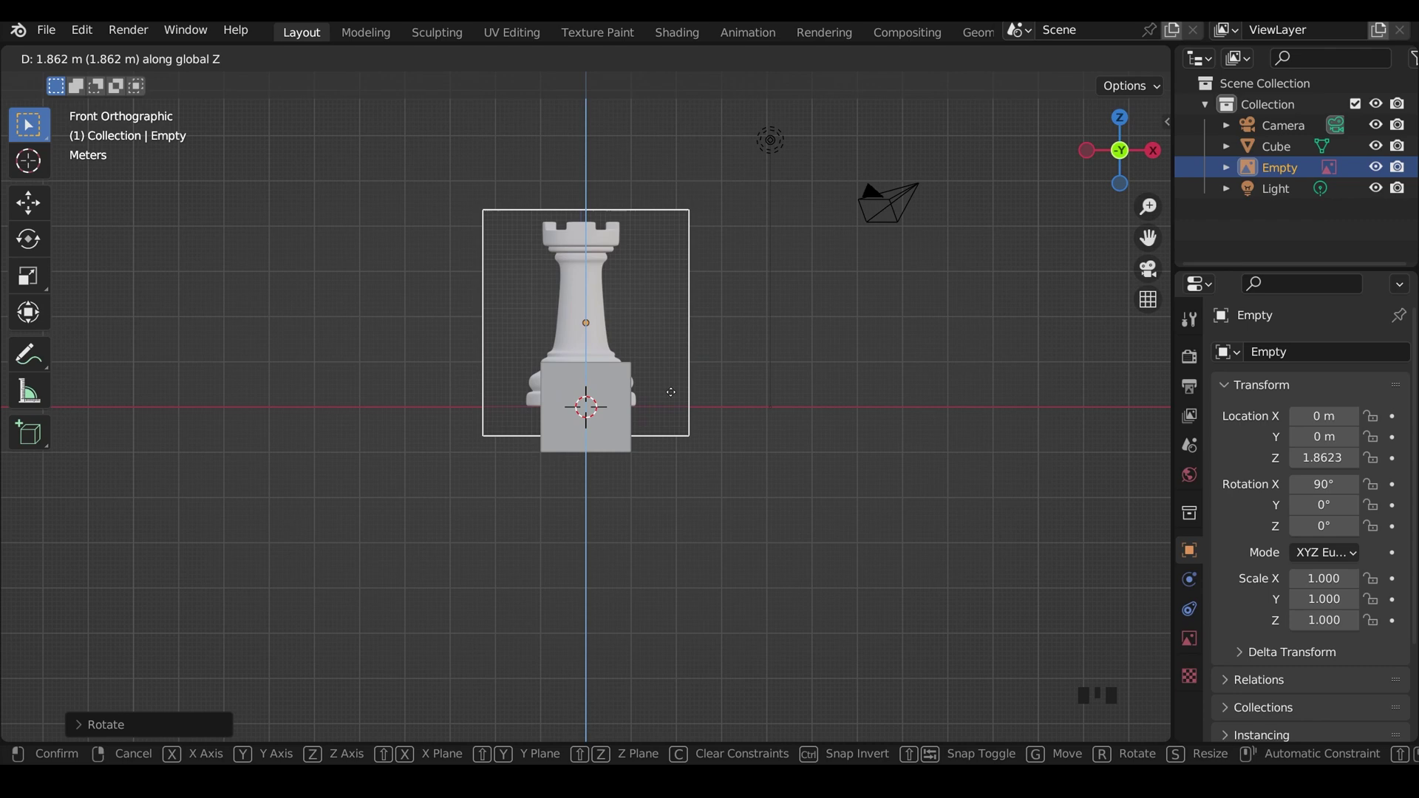
click(670, 392)
Fine-tune the reference image so its location is about 1.851 m in Z and 0.108 m in X
shift+middle_drag(670, 391, 709, 414)
scroll(680, 450, up, 4)
key(g)
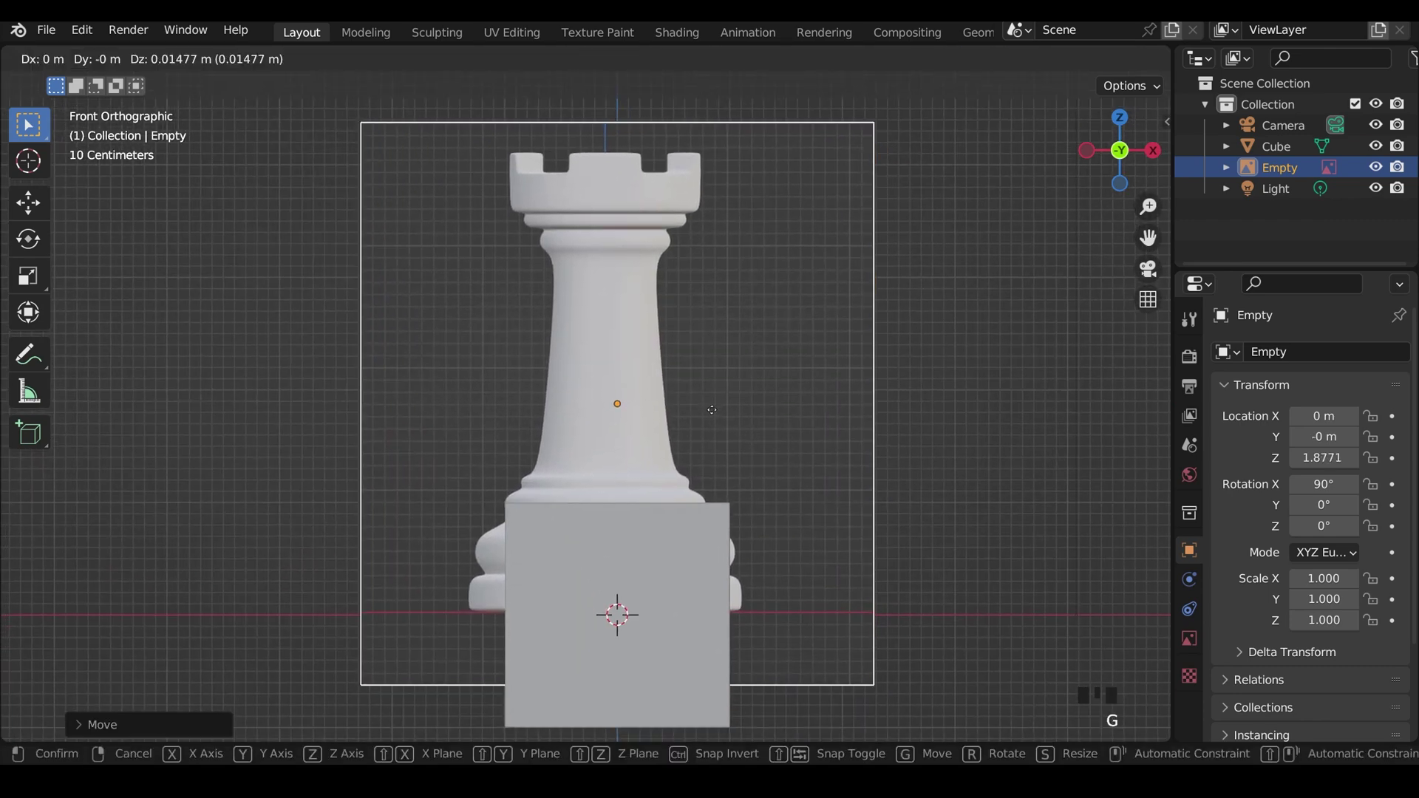
key(z)
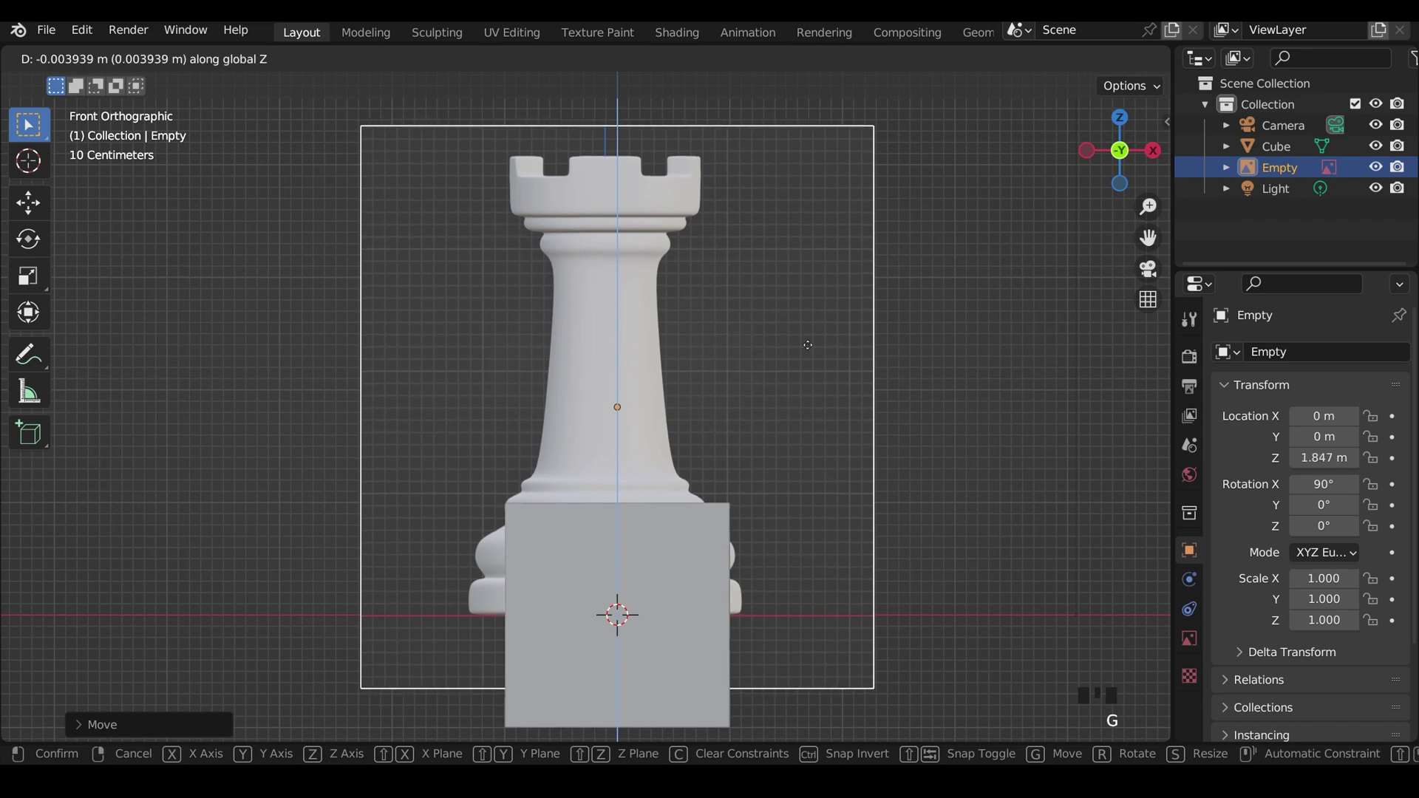
key(x)
click(831, 344)
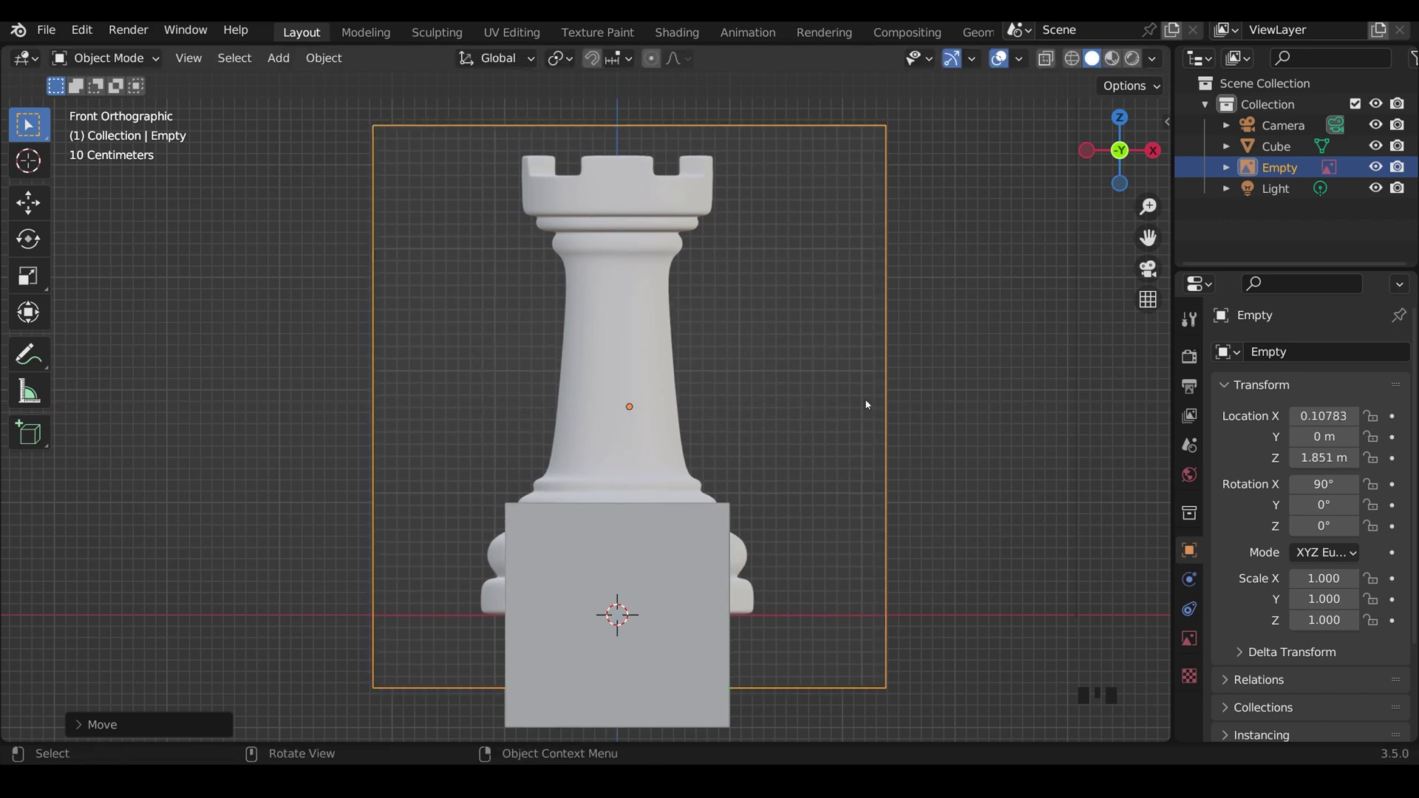
Merge all of the cube's vertices into a single vertex at its center
click(699, 567)
middle_drag(699, 566, 820, 543)
scroll(754, 569, down, 3)
key(Tab)
key(m)
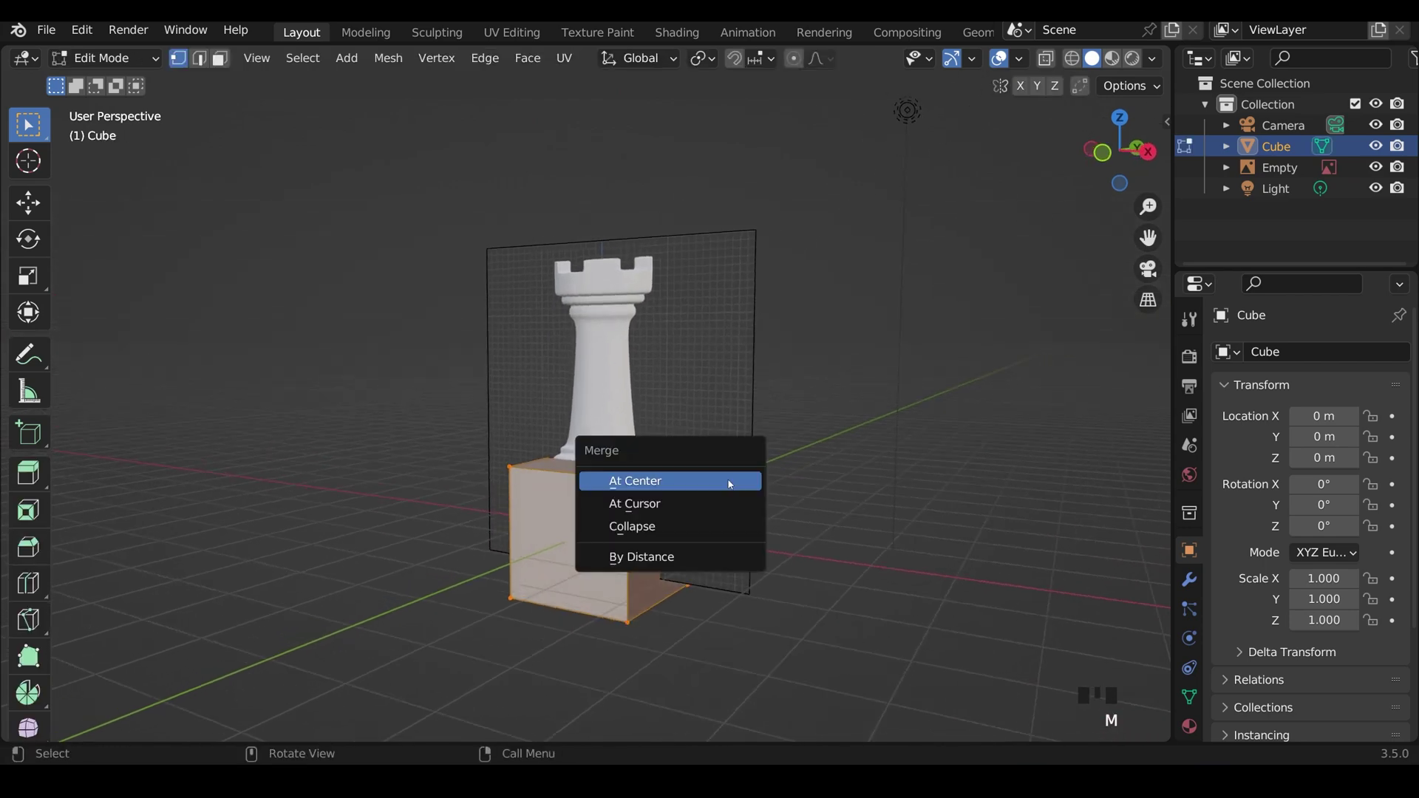
click(713, 493)
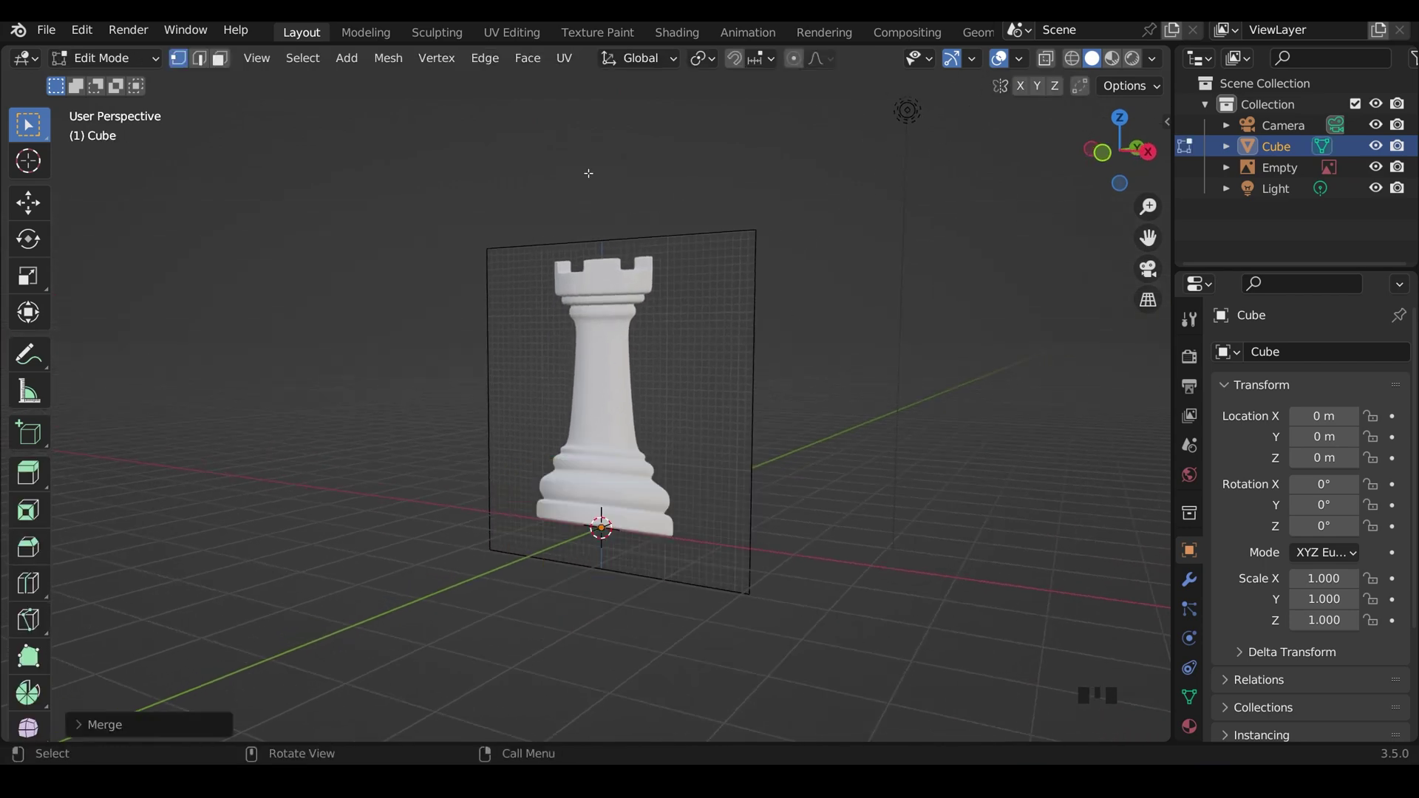
click(402, 64)
Extrude the single vertex about 1.2 m along X to the outer edge of the rook's base in front view
key(KP_1)
scroll(664, 557, up, 3)
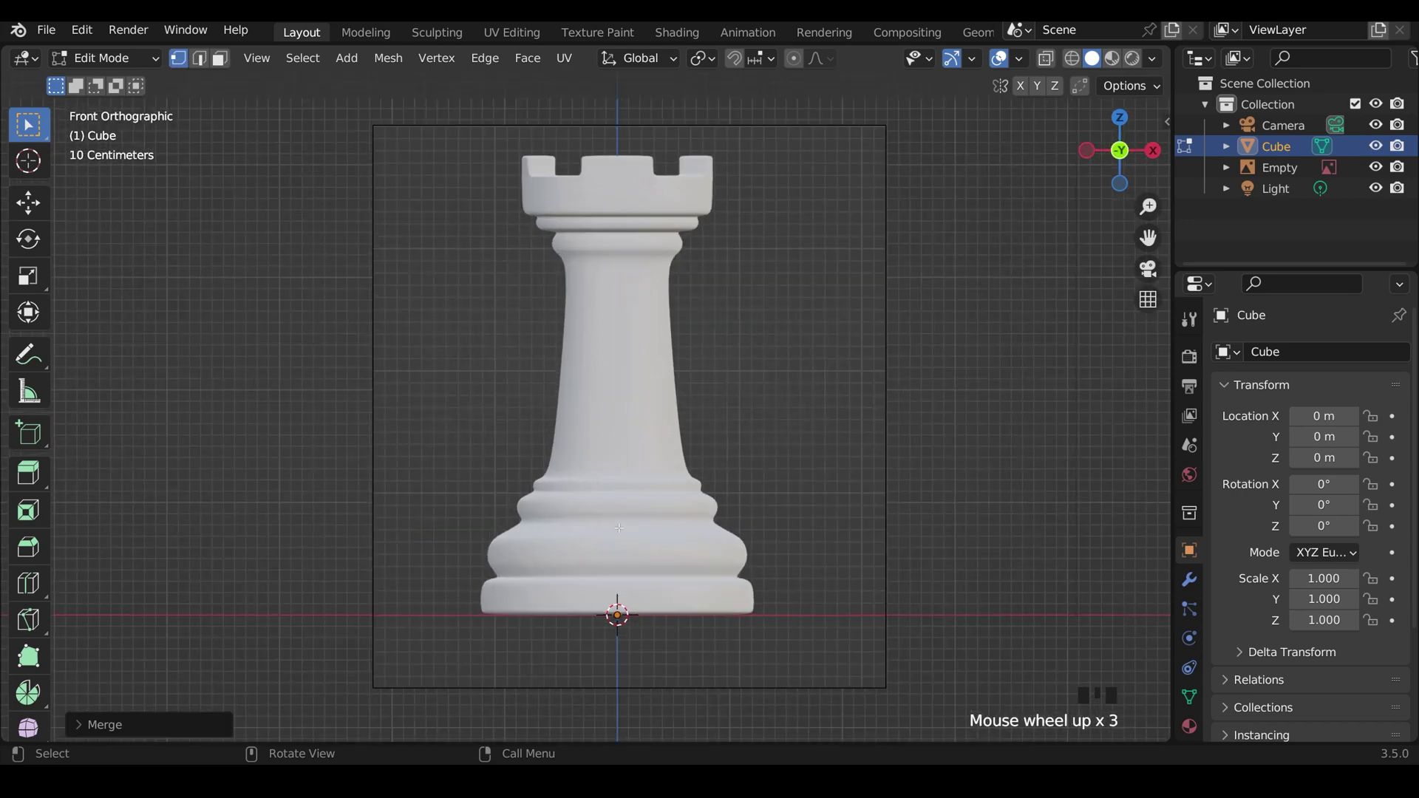
shift+middle_drag(665, 555, 684, 632)
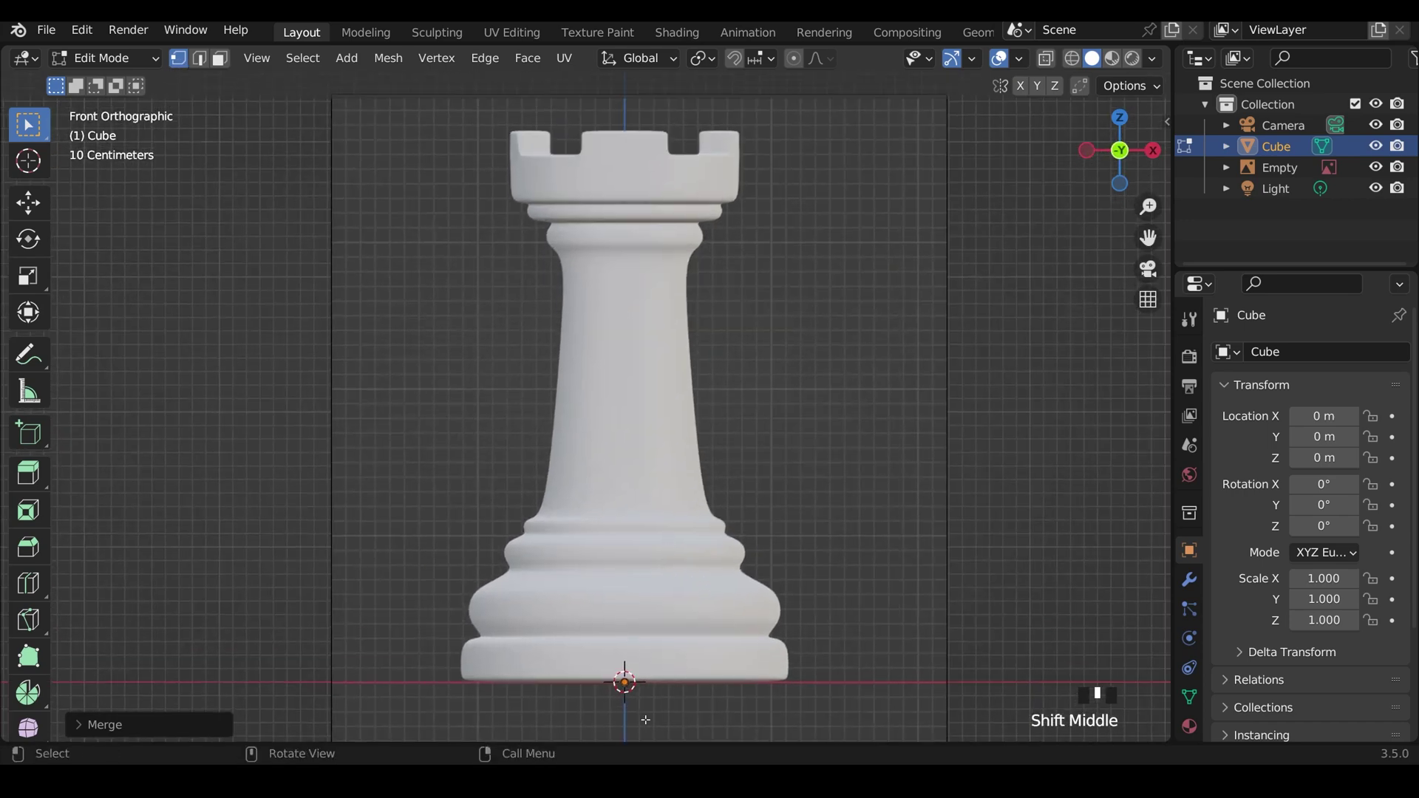
key(g)
key(x)
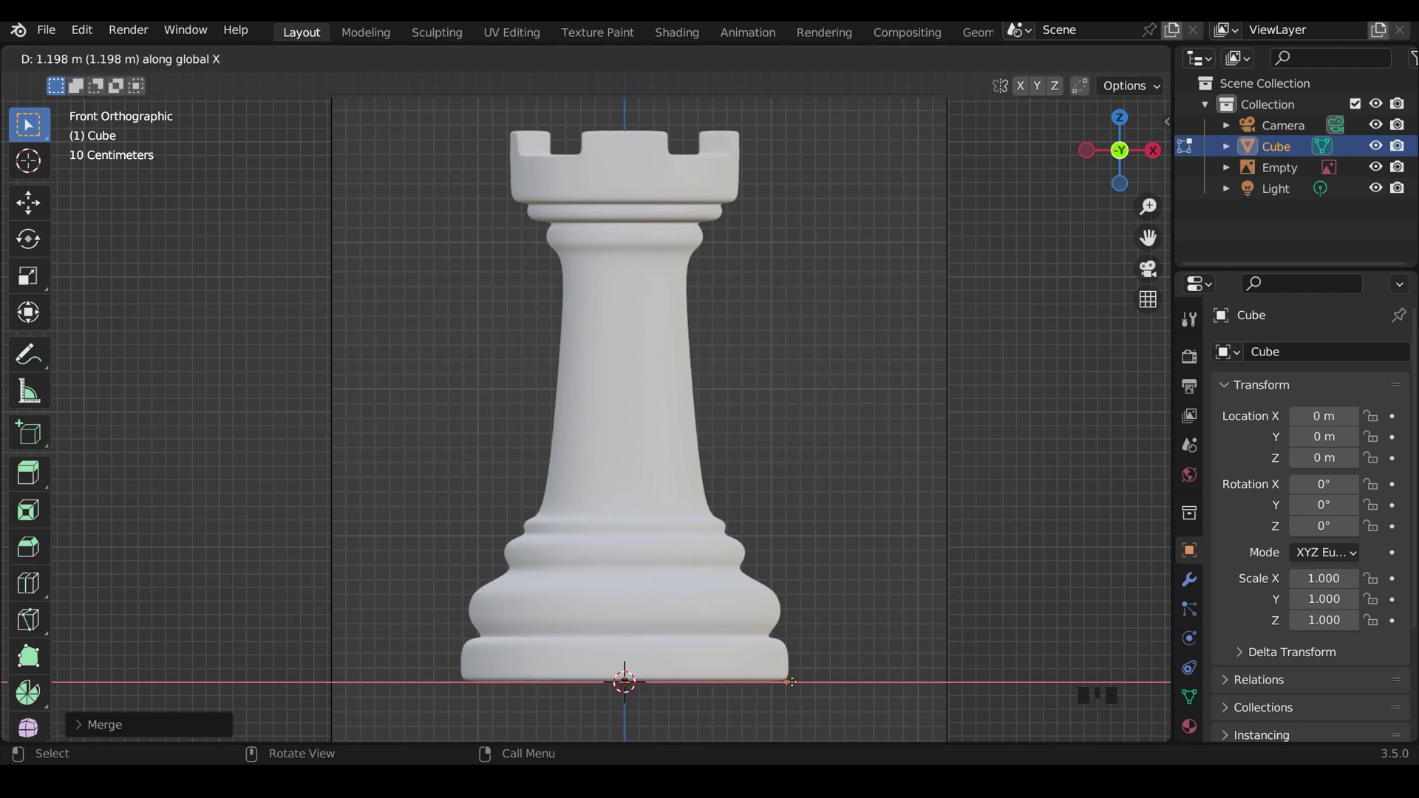
click(791, 680)
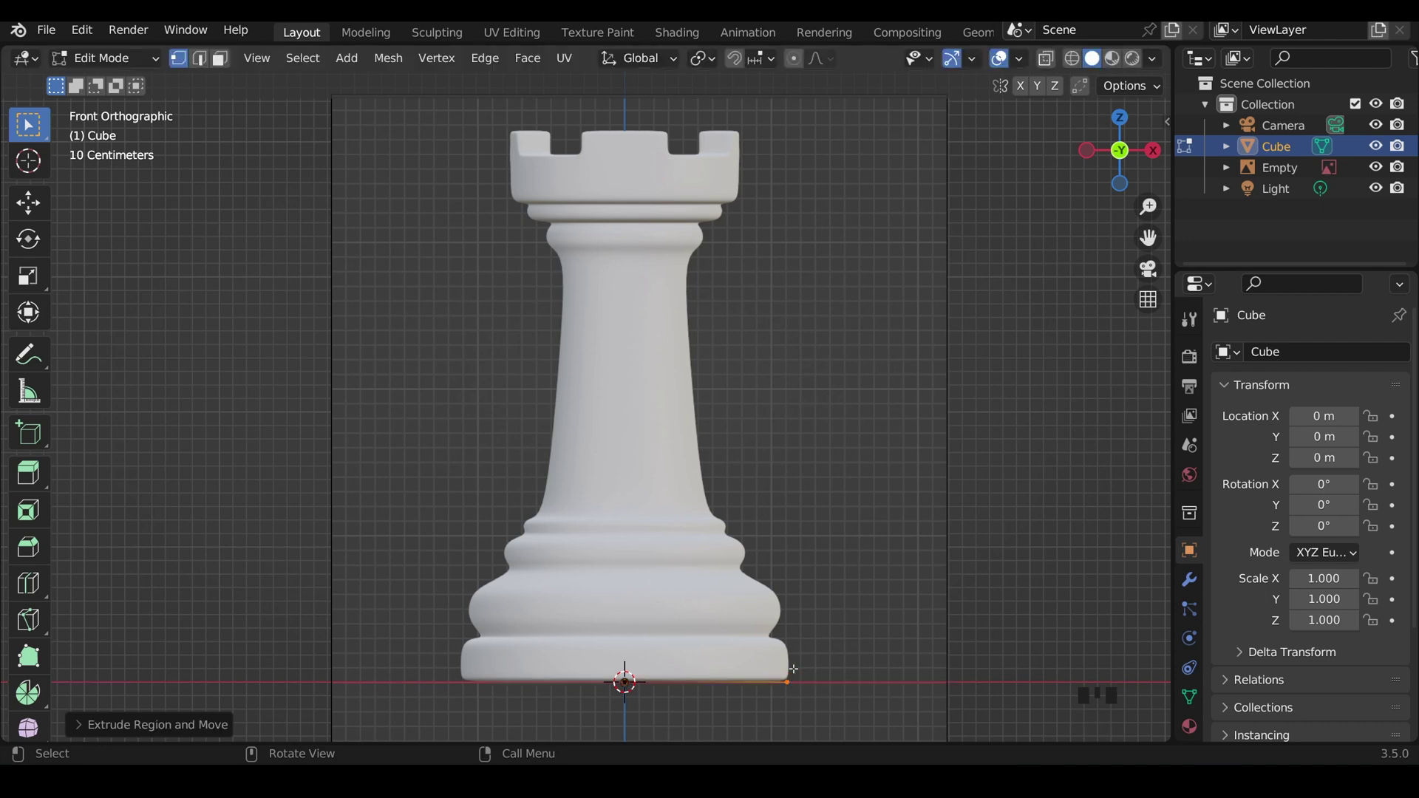
Extrude the profile vertex up along Z and trace the base and its mouldings on the reference with further extrusions
key(e)
key(z)
click(789, 640)
key(e)
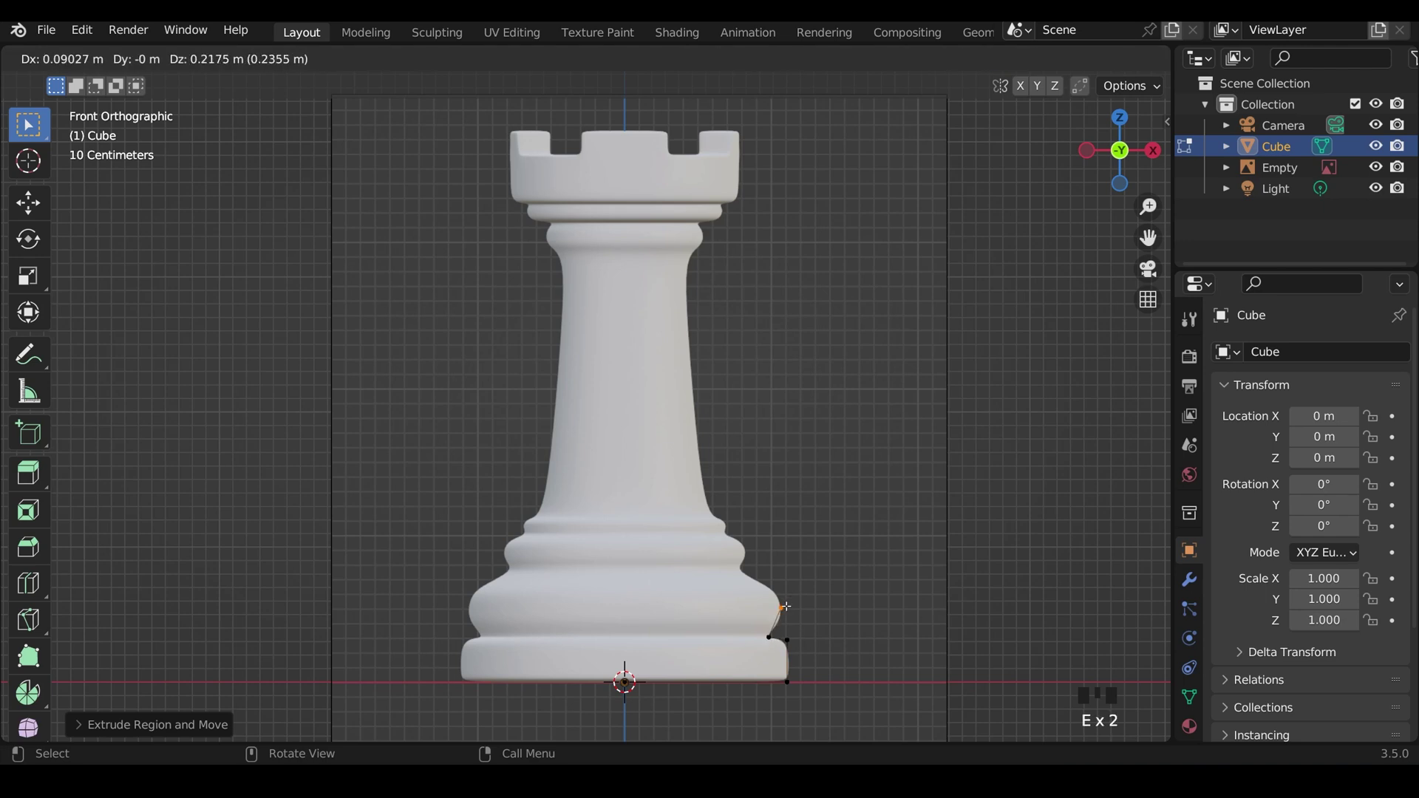
click(781, 608)
key(e)
click(741, 569)
key(e)
click(745, 550)
key(e)
click(725, 524)
Continue extruding the profile up the rook's shaft and around the ring at its neck
key(e)
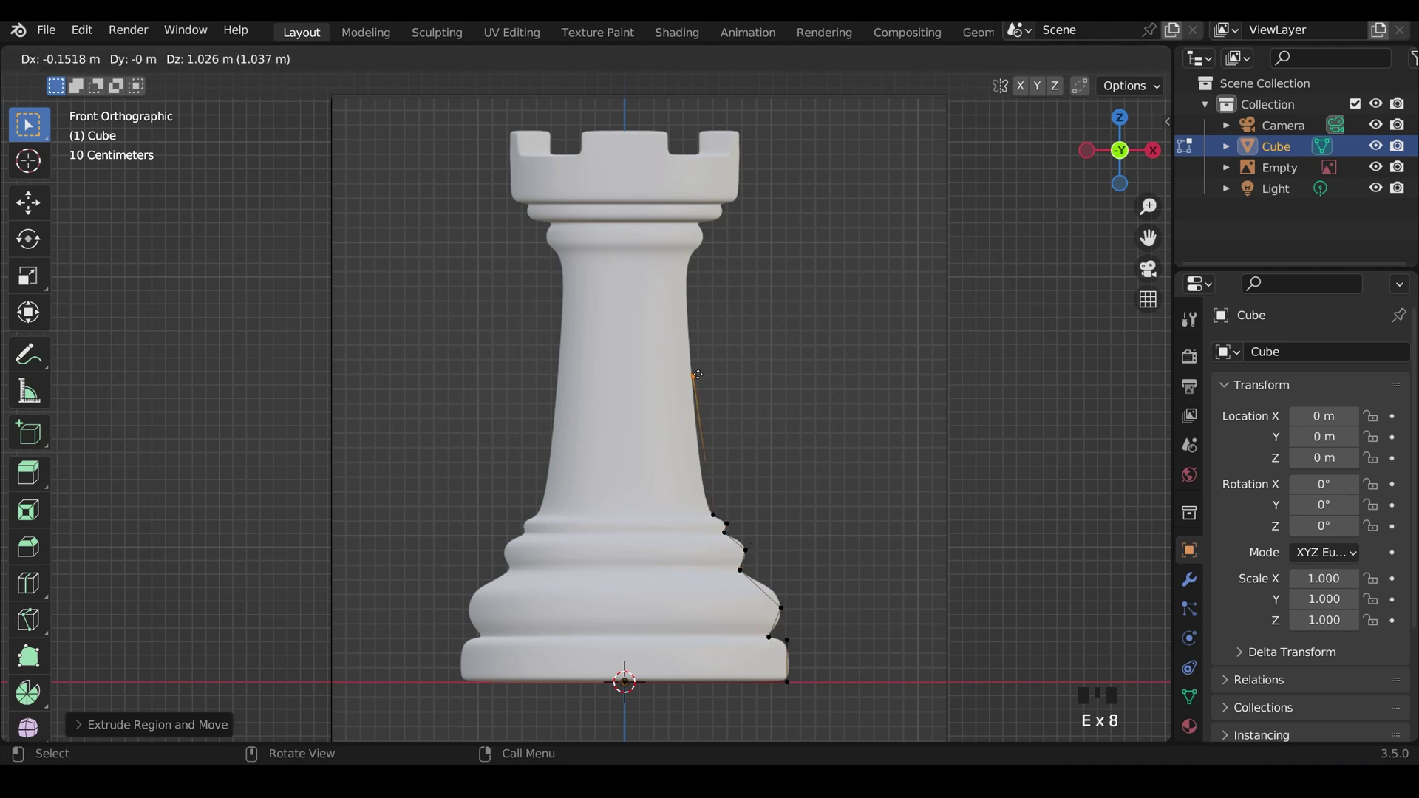
click(692, 378)
key(e)
click(690, 257)
key(e)
click(704, 239)
key(e)
click(699, 225)
Extrude the profile around the collar and up the head's side to the notch floor, then nudge it outward along X
key(e)
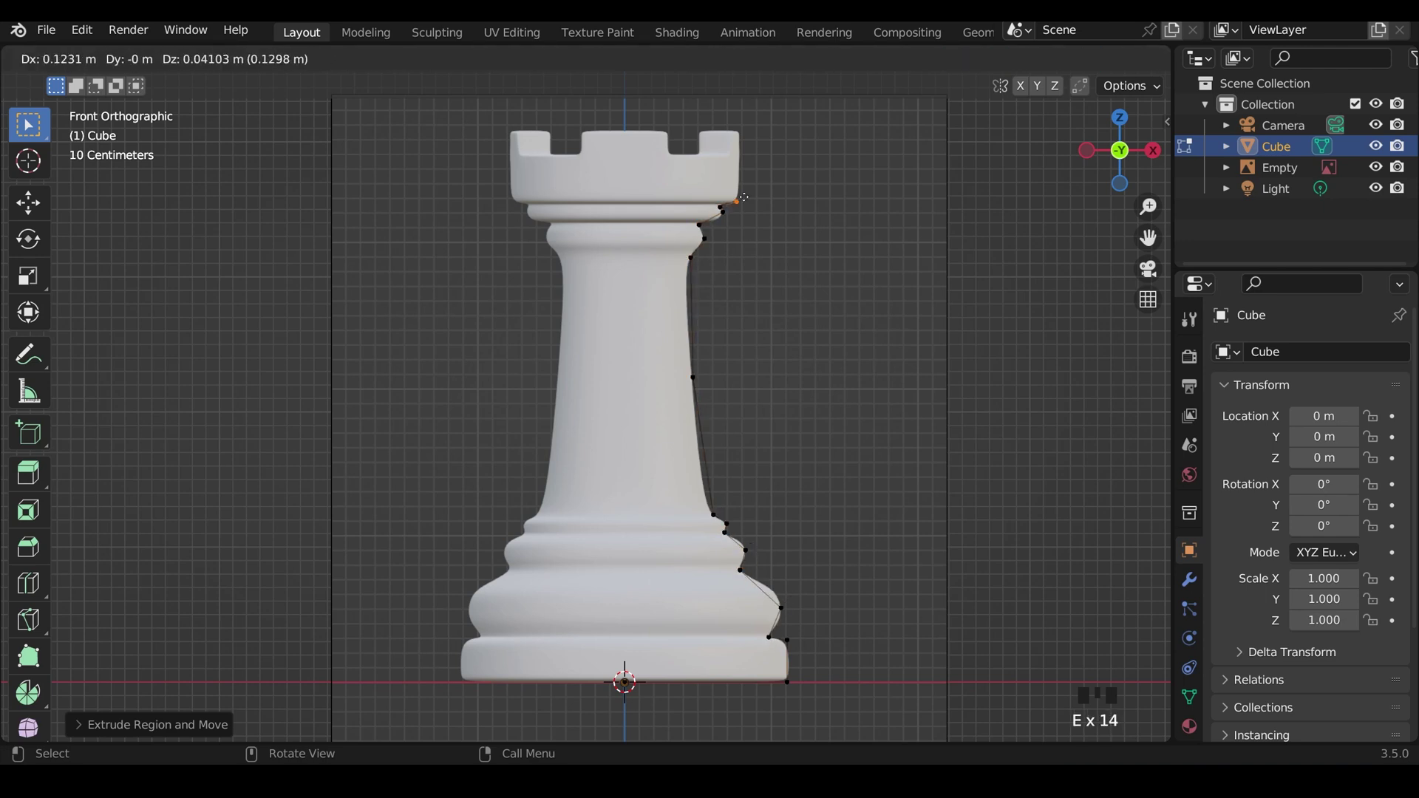
click(737, 200)
key(e)
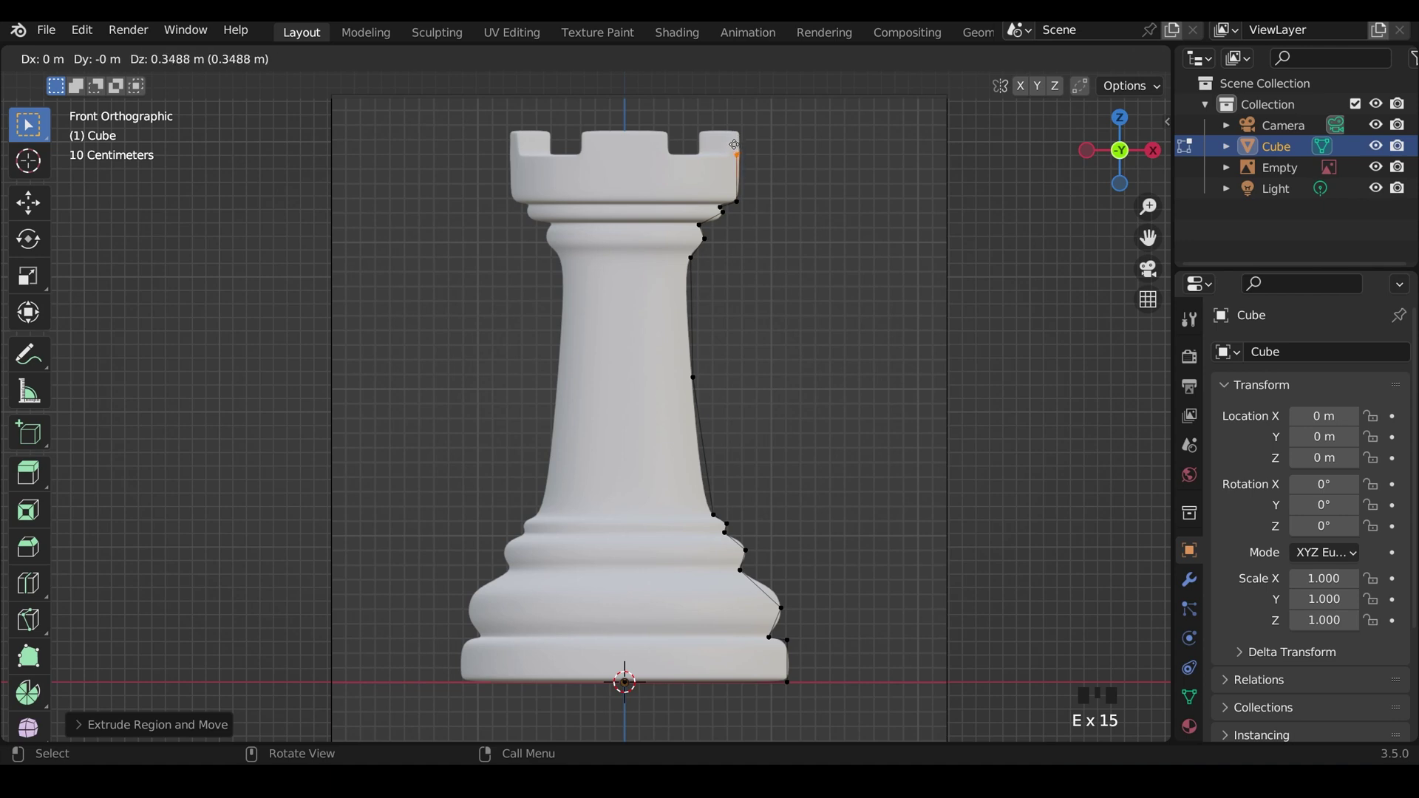
click(737, 154)
key(g)
key(x)
click(751, 160)
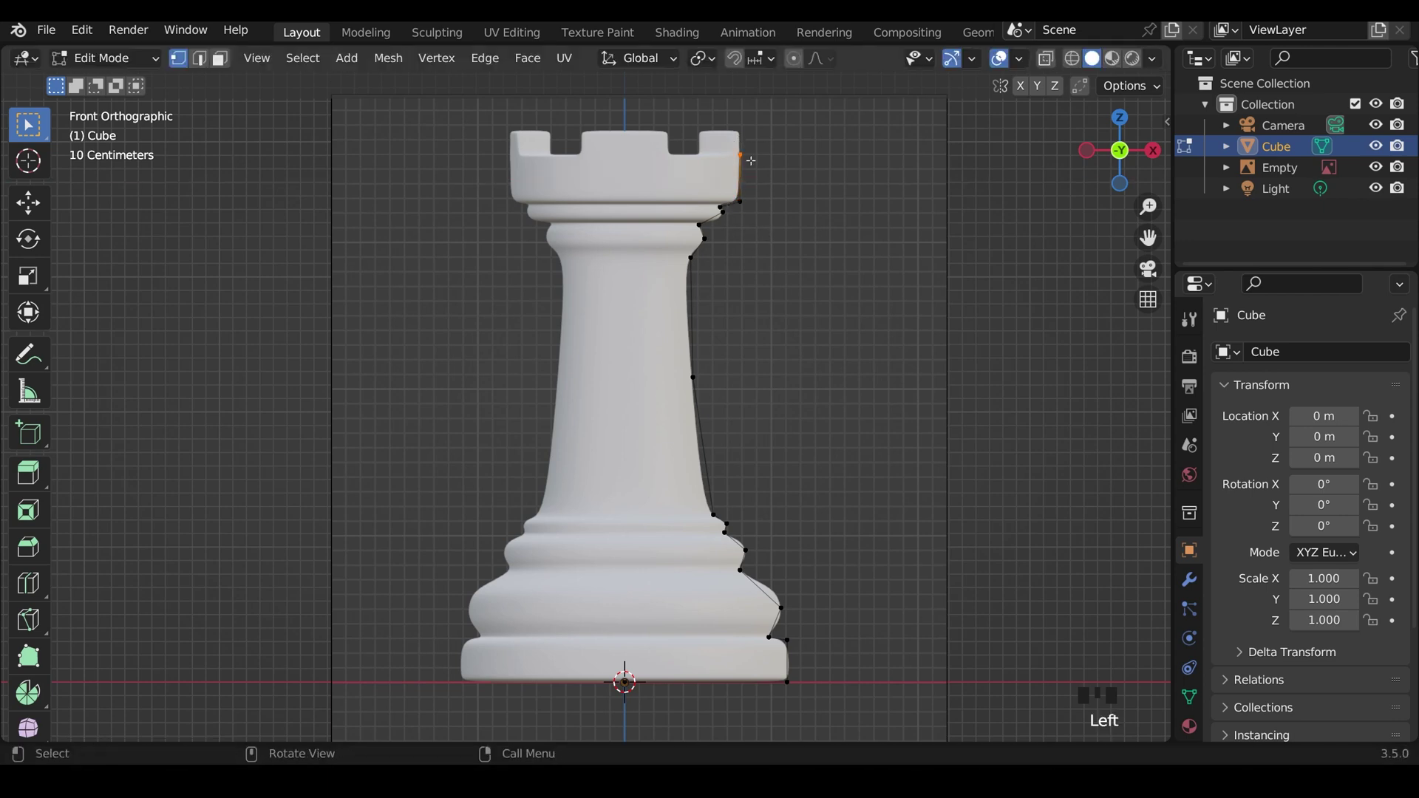
Extrude the top profile vertex along X to the center axis and set its X coordinate to 0 m
key(e)
key(x)
click(609, 161)
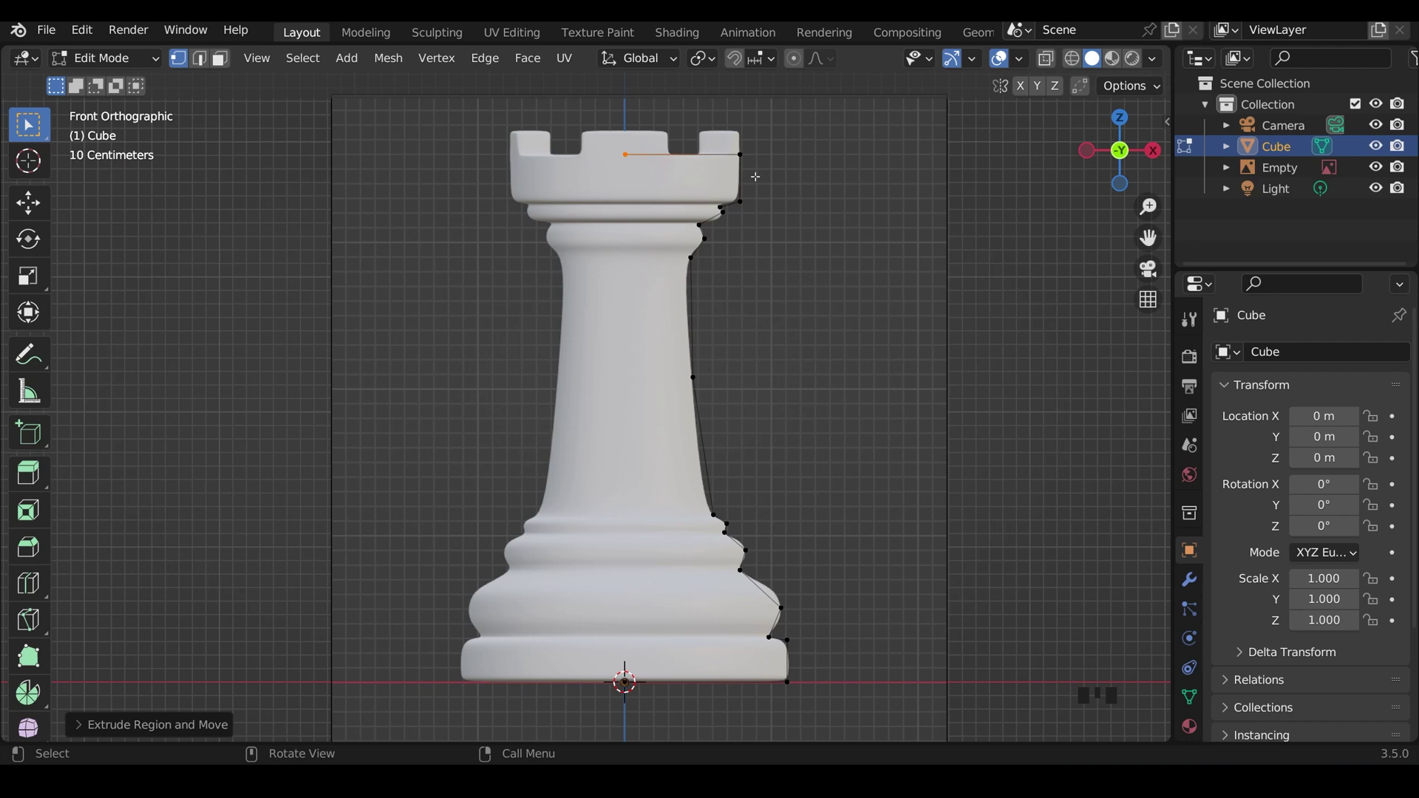
click(1167, 122)
click(1159, 123)
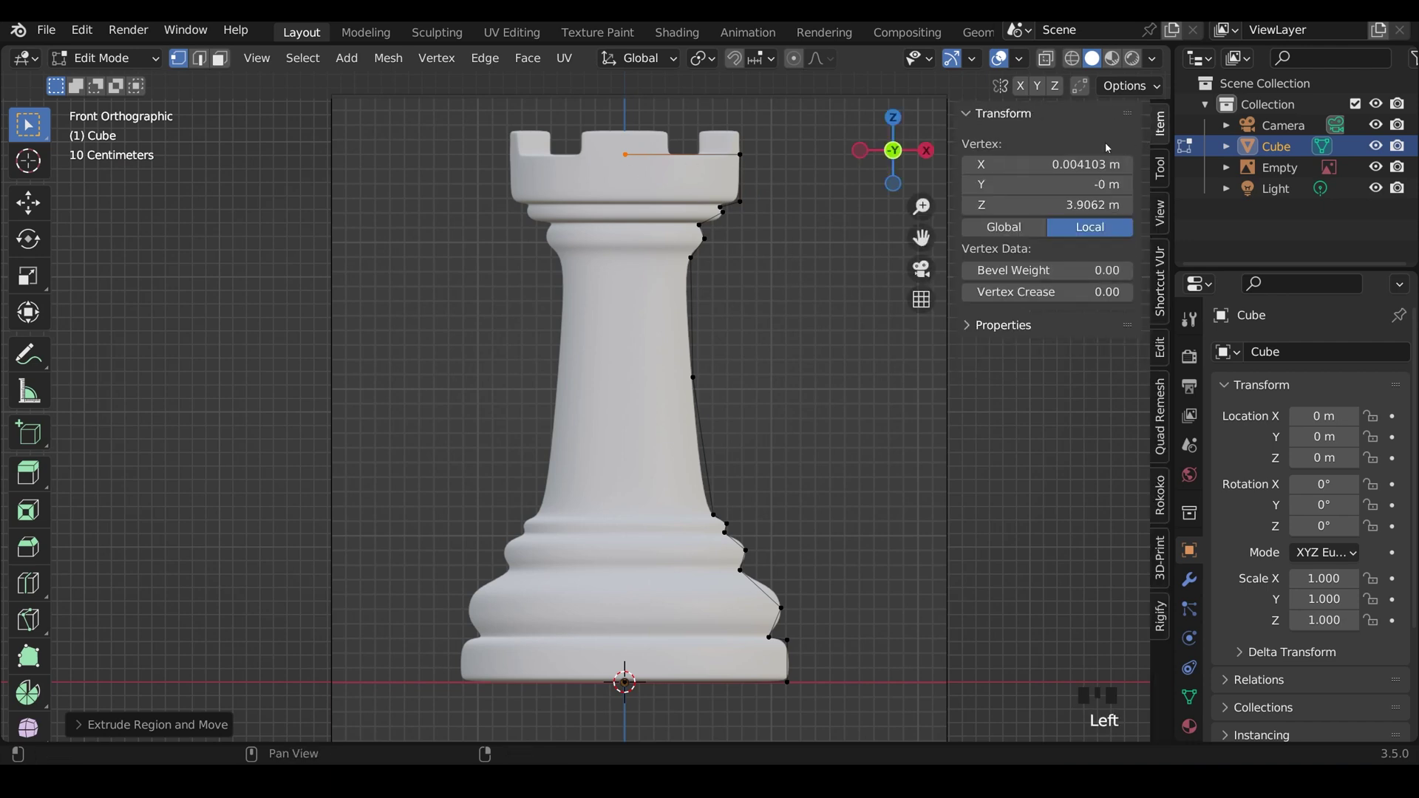
click(1060, 164)
text(0)
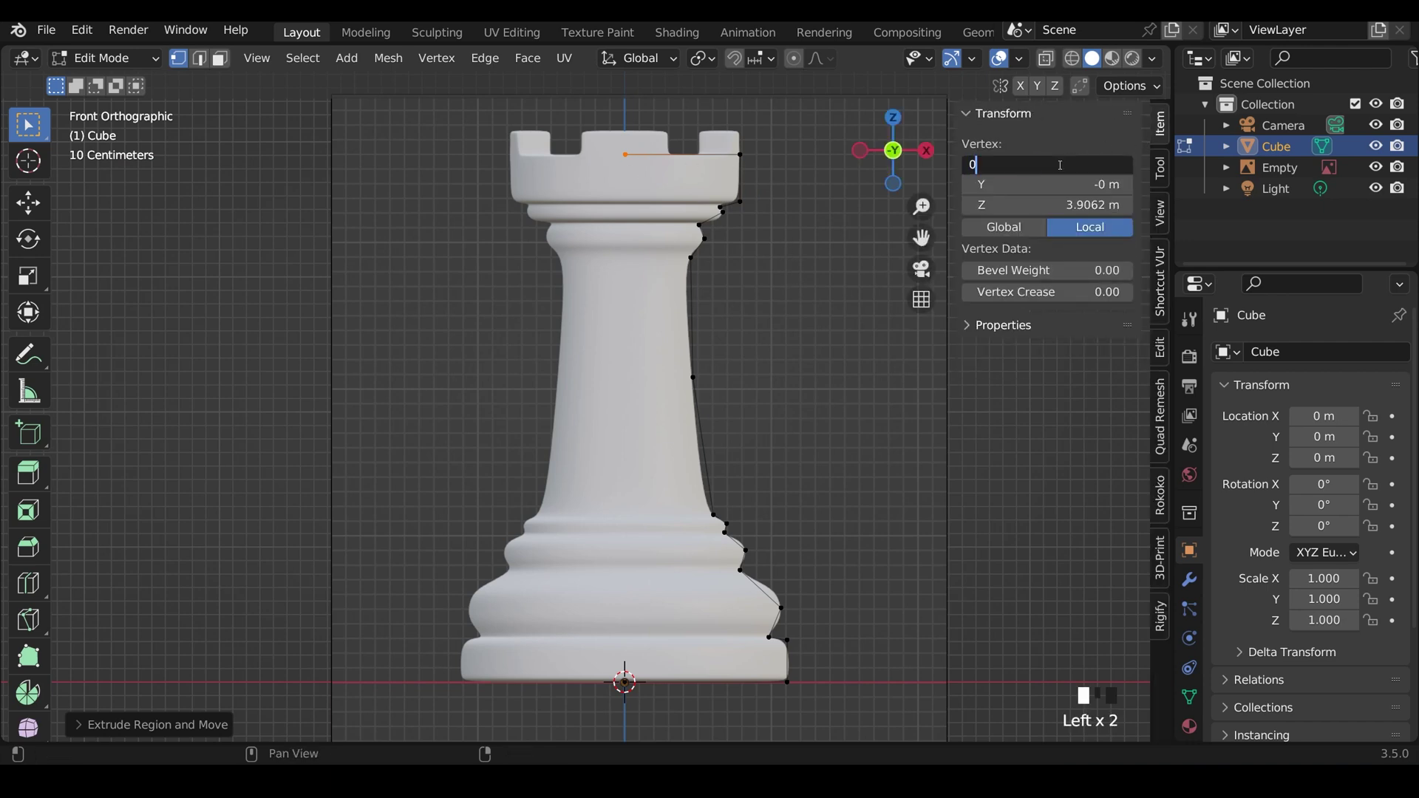
key(Return)
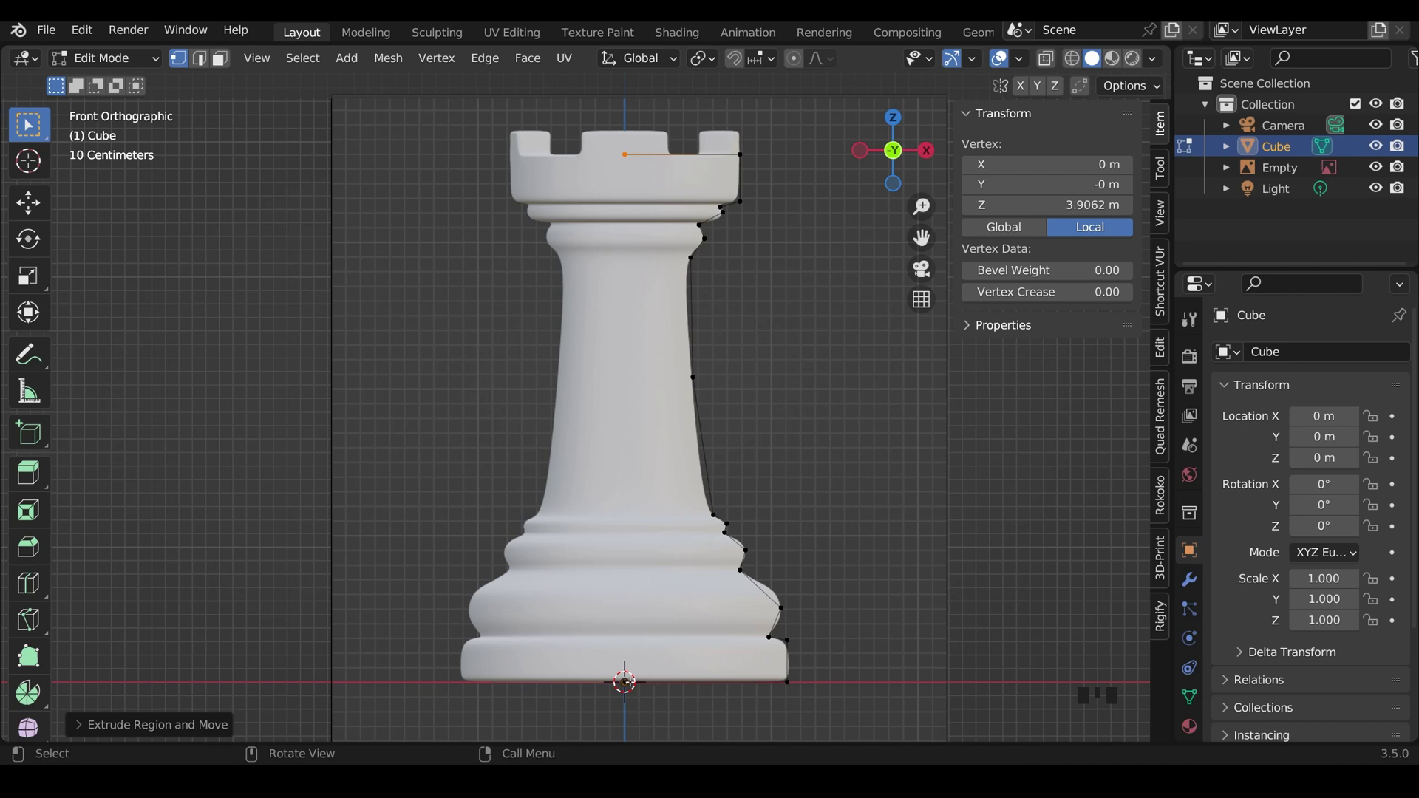
Add a Screw modifier to the profile to revolve it into a full rook body around the Z axis
click(1189, 579)
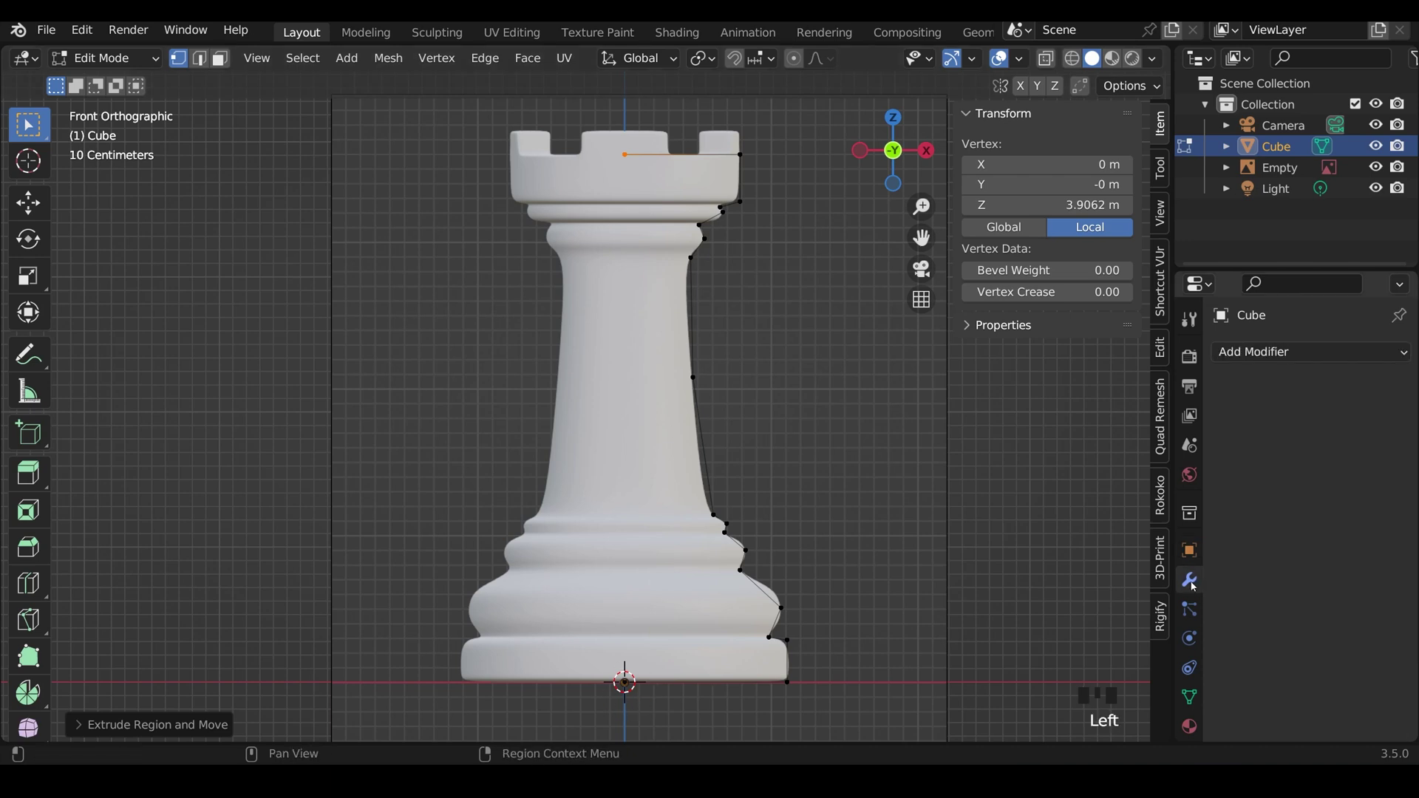
click(1262, 353)
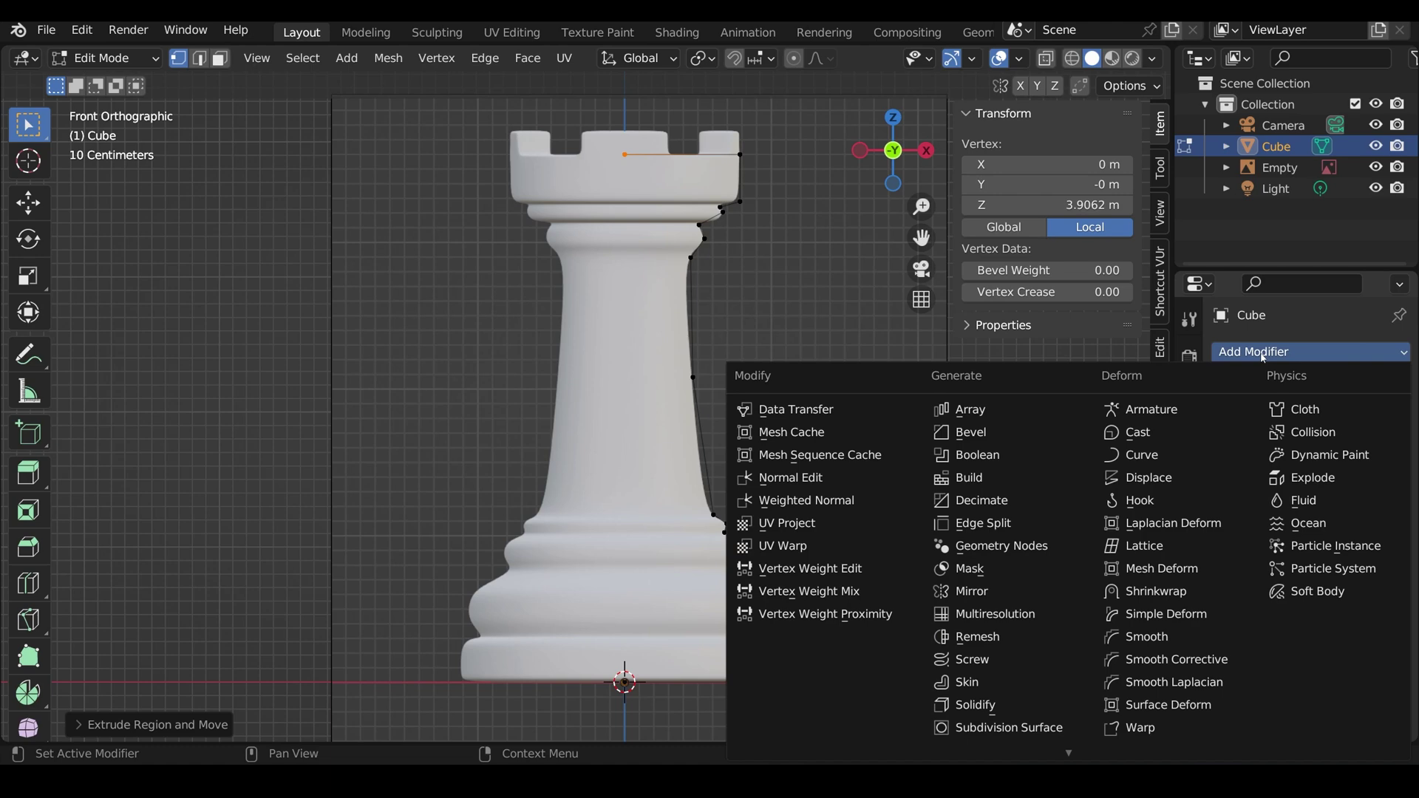
click(972, 659)
middle_drag(971, 659, 732, 427)
scroll(625, 487, down, 2)
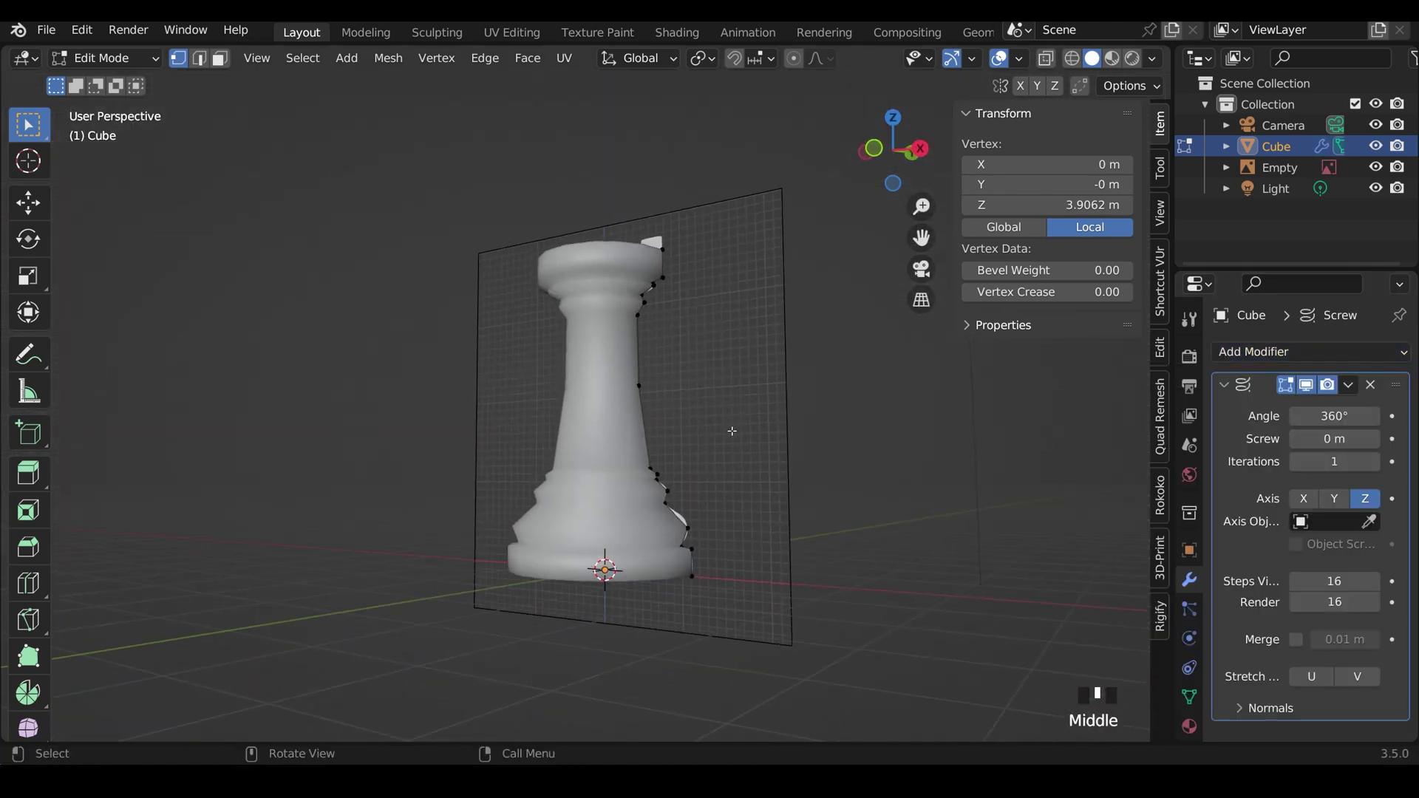
Enable Merge and the Calculate Order option for normals in the Screw modifier
click(1302, 643)
middle_drag(665, 518, 619, 535)
middle_drag(646, 341, 605, 295)
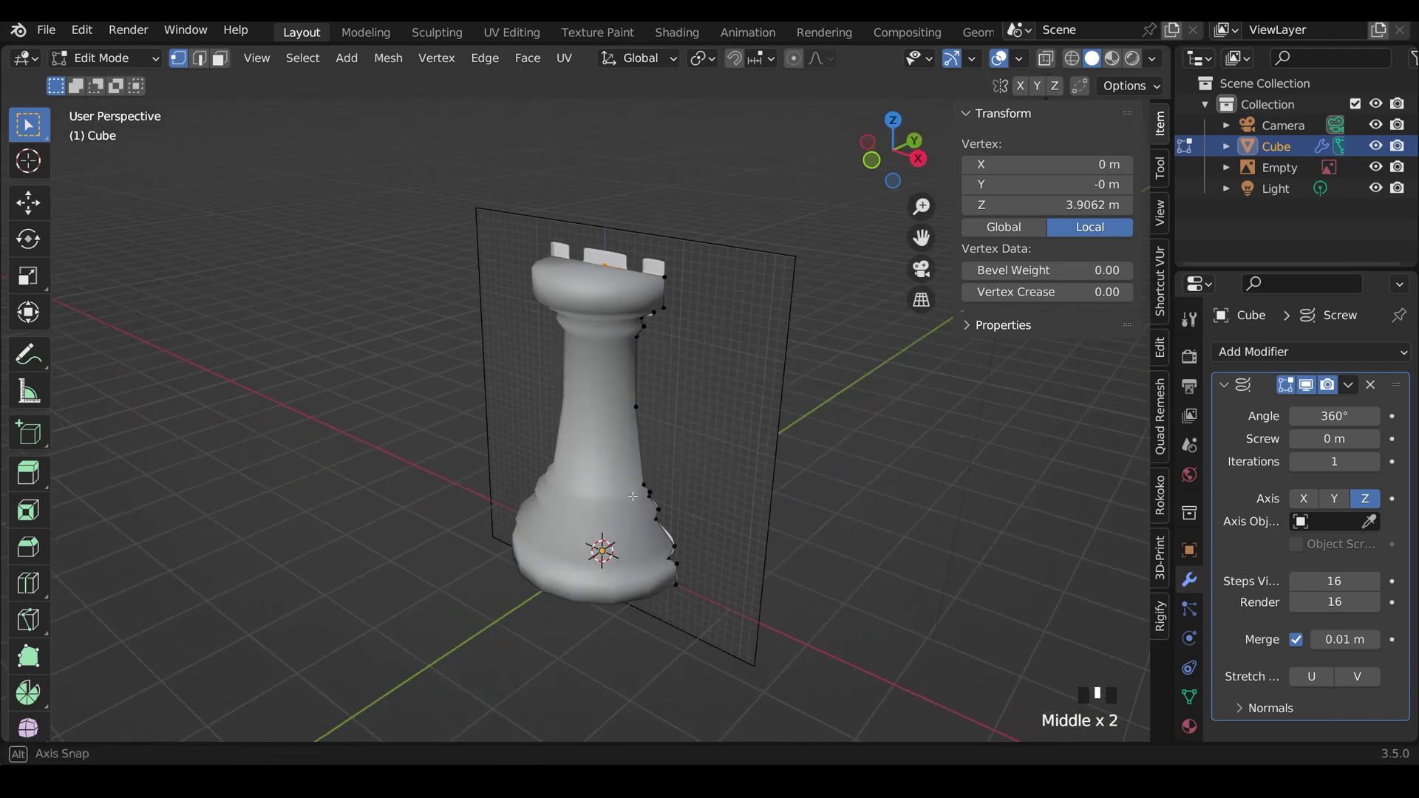
click(1236, 707)
scroll(1264, 711, down, 9)
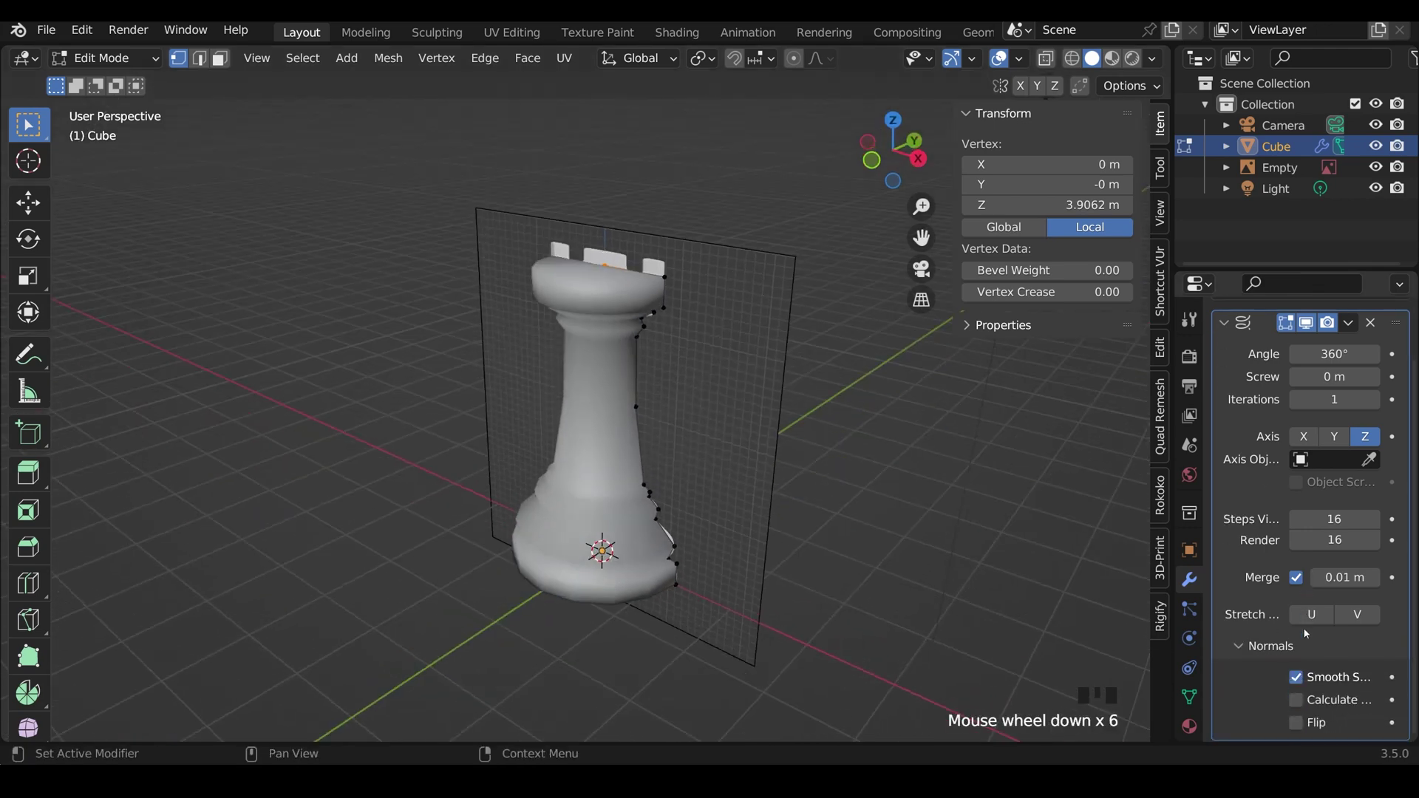
click(1296, 702)
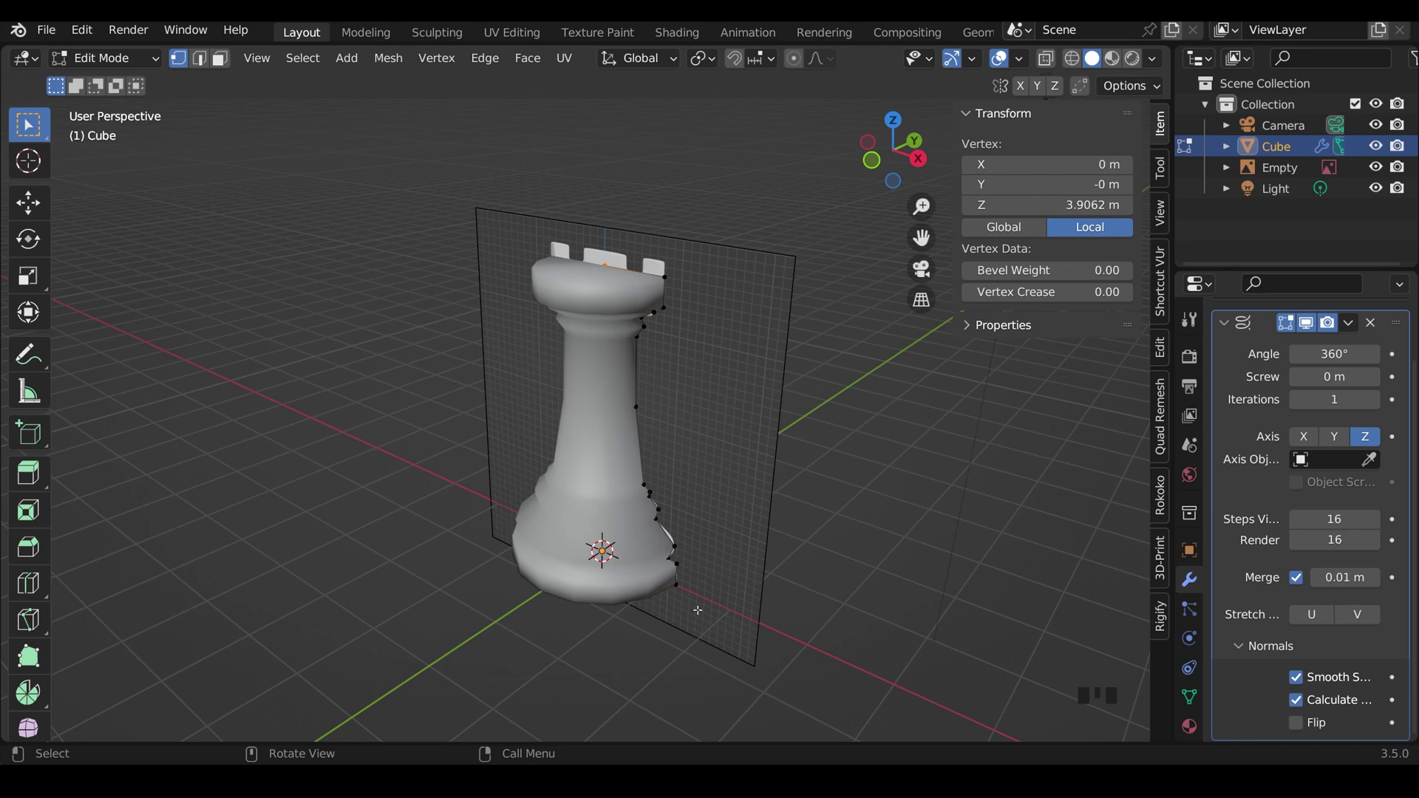
In front view, vertex-bevel the profile at the base slab's upper corner, the groove above it and the large bulge, rounding it to the reference
key(KP_1)
scroll(706, 605, up, 5)
click(782, 529)
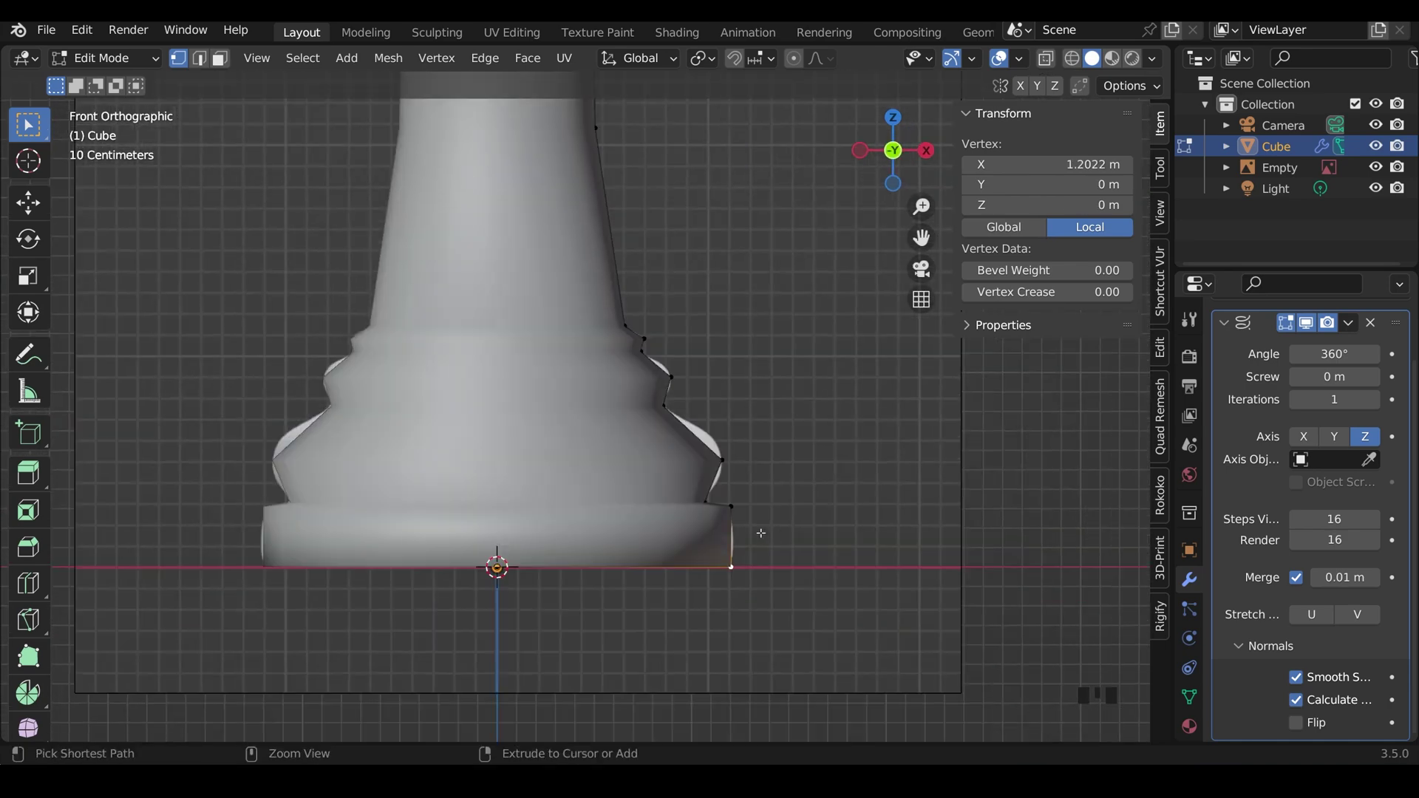
click(791, 491)
key(shift+ctrl+b)
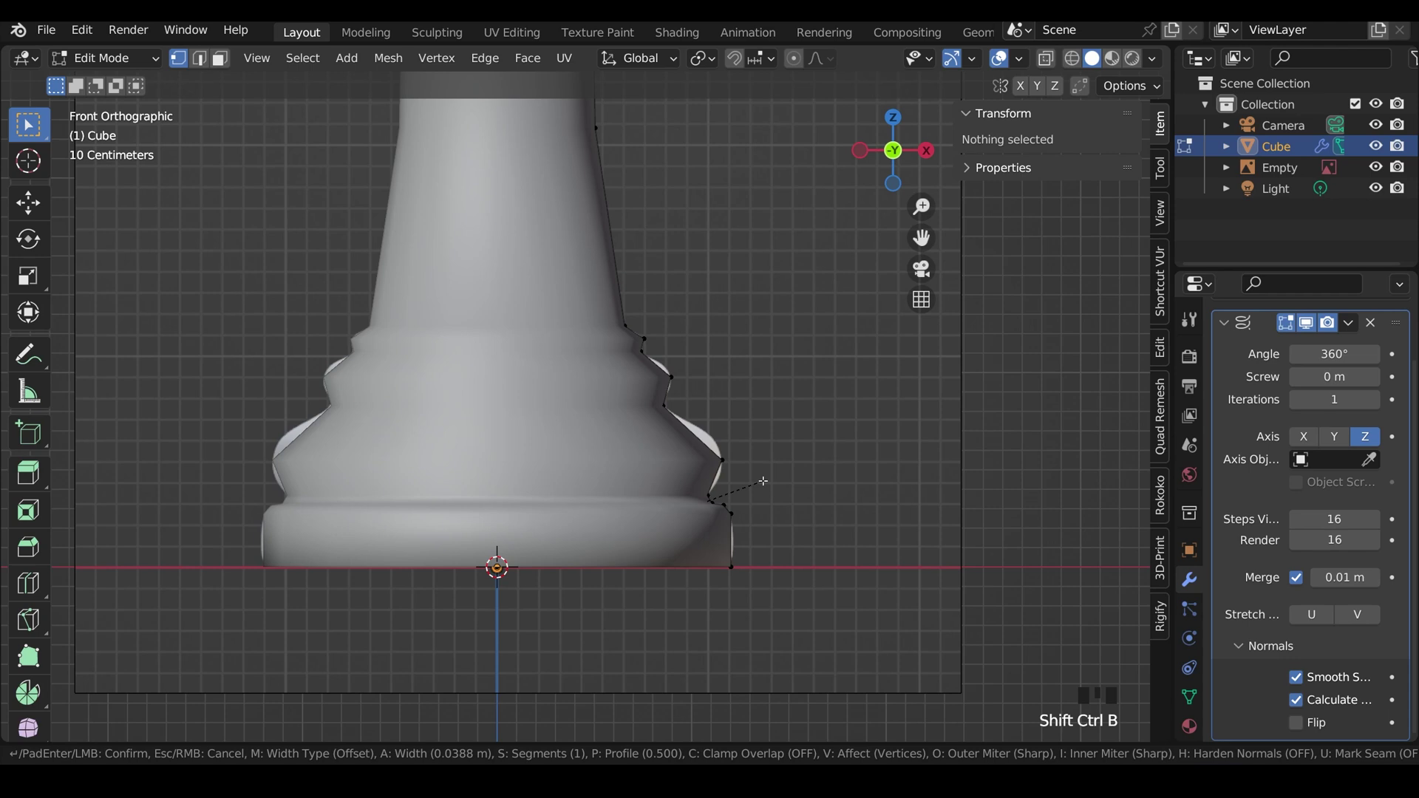
scroll(763, 481, up, 2)
click(750, 472)
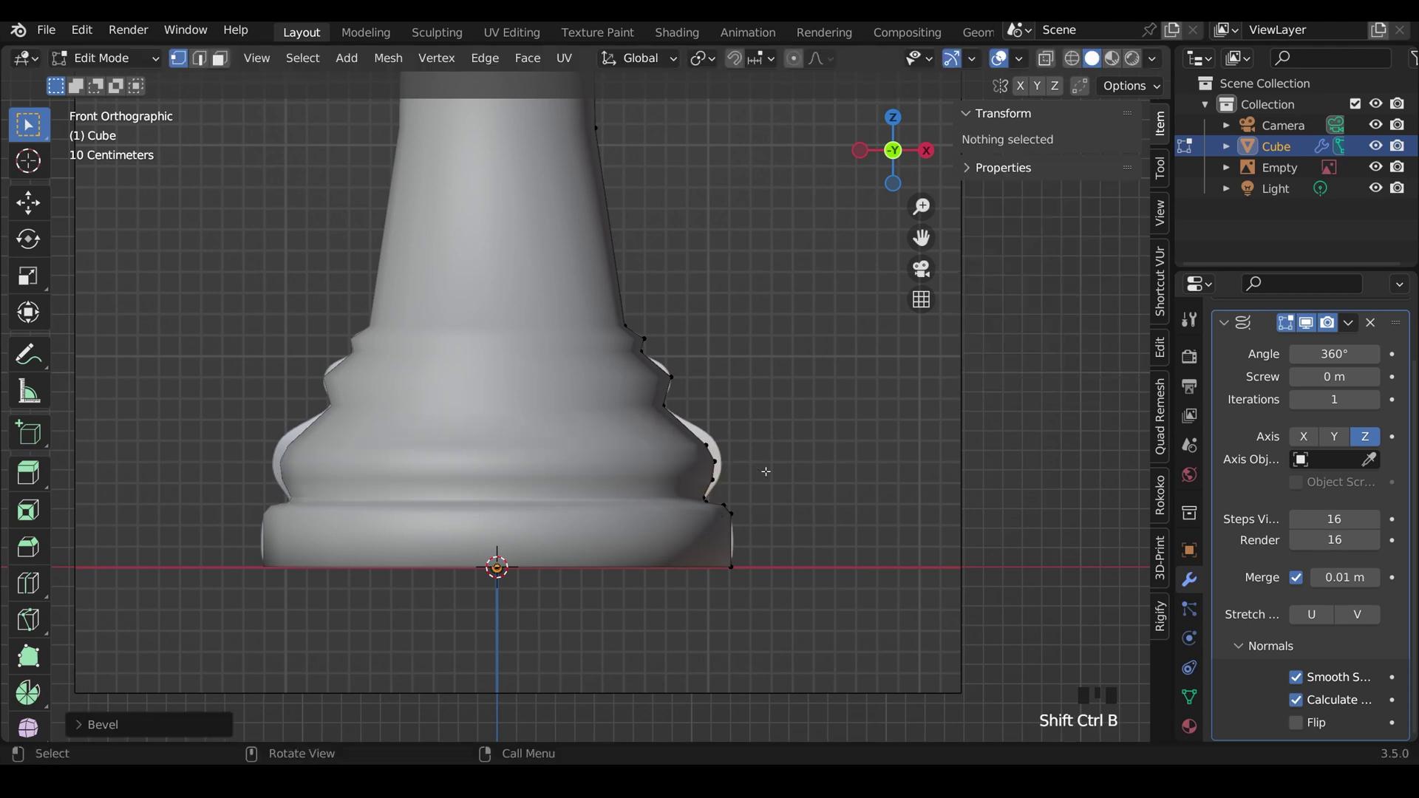
Vertex-bevel the profile at the second base moulding and the grooves around it, adding segments to round the moulding
click(732, 394)
key(shift+ctrl+b)
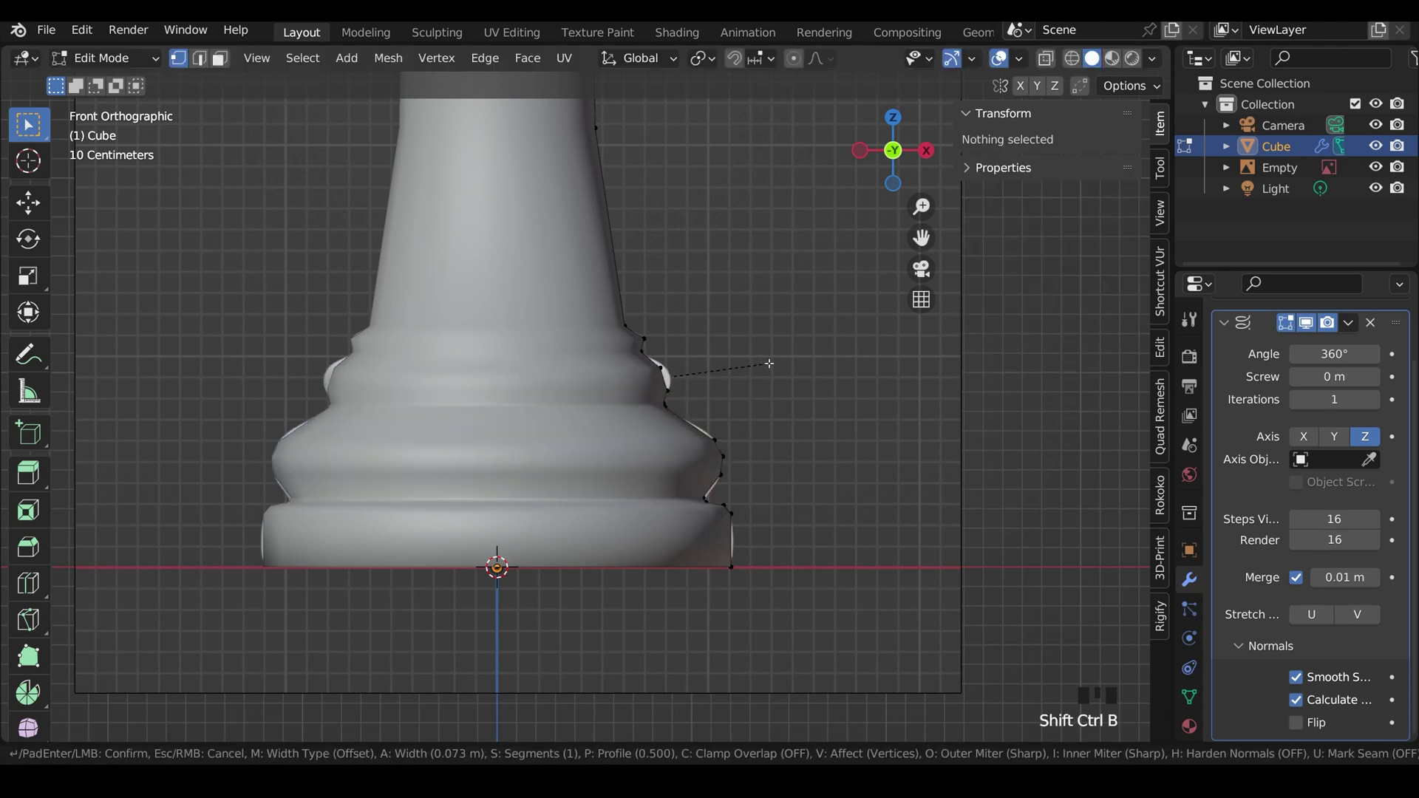
click(769, 363)
scroll(739, 384, up, 2)
click(730, 397)
key(shift+ctrl+b)
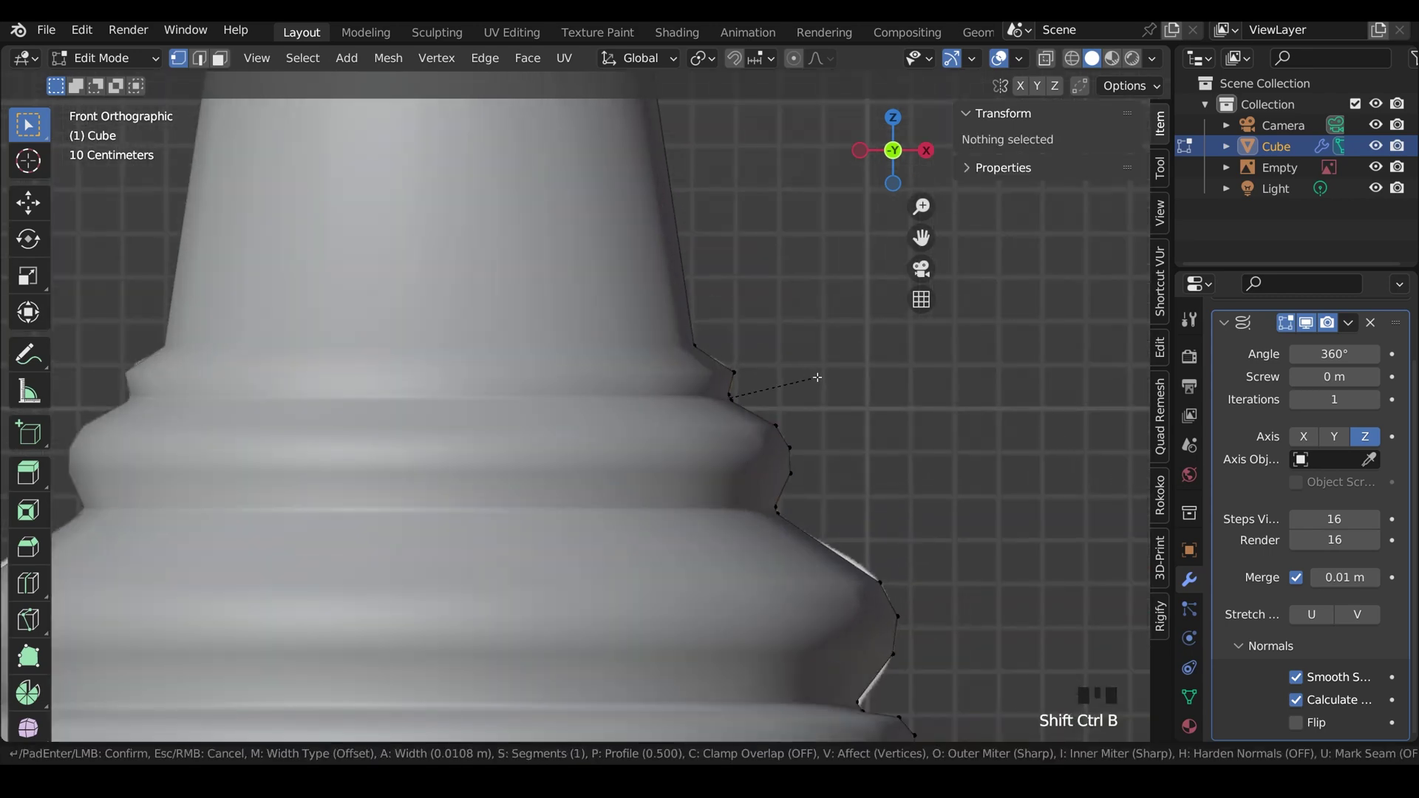
click(818, 378)
Slightly vertex-bevel the profile corner where the top of the shaft meets the neck ring
scroll(739, 399, down, 4)
shift+middle_drag(739, 517, 711, 405)
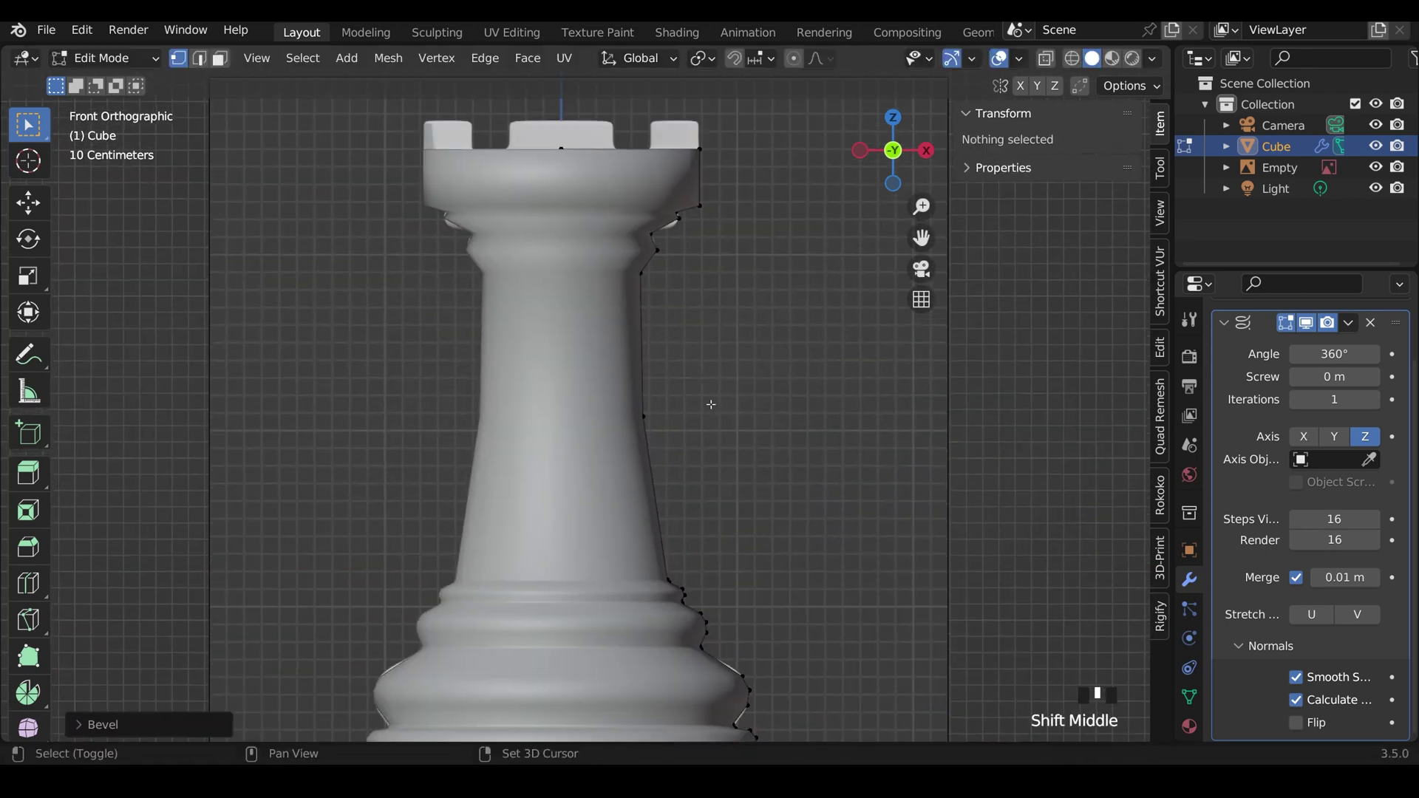
click(656, 247)
key(shift+ctrl+b)
click(649, 254)
click(655, 260)
scroll(655, 260, up, 5)
key(shift+ctrl+b)
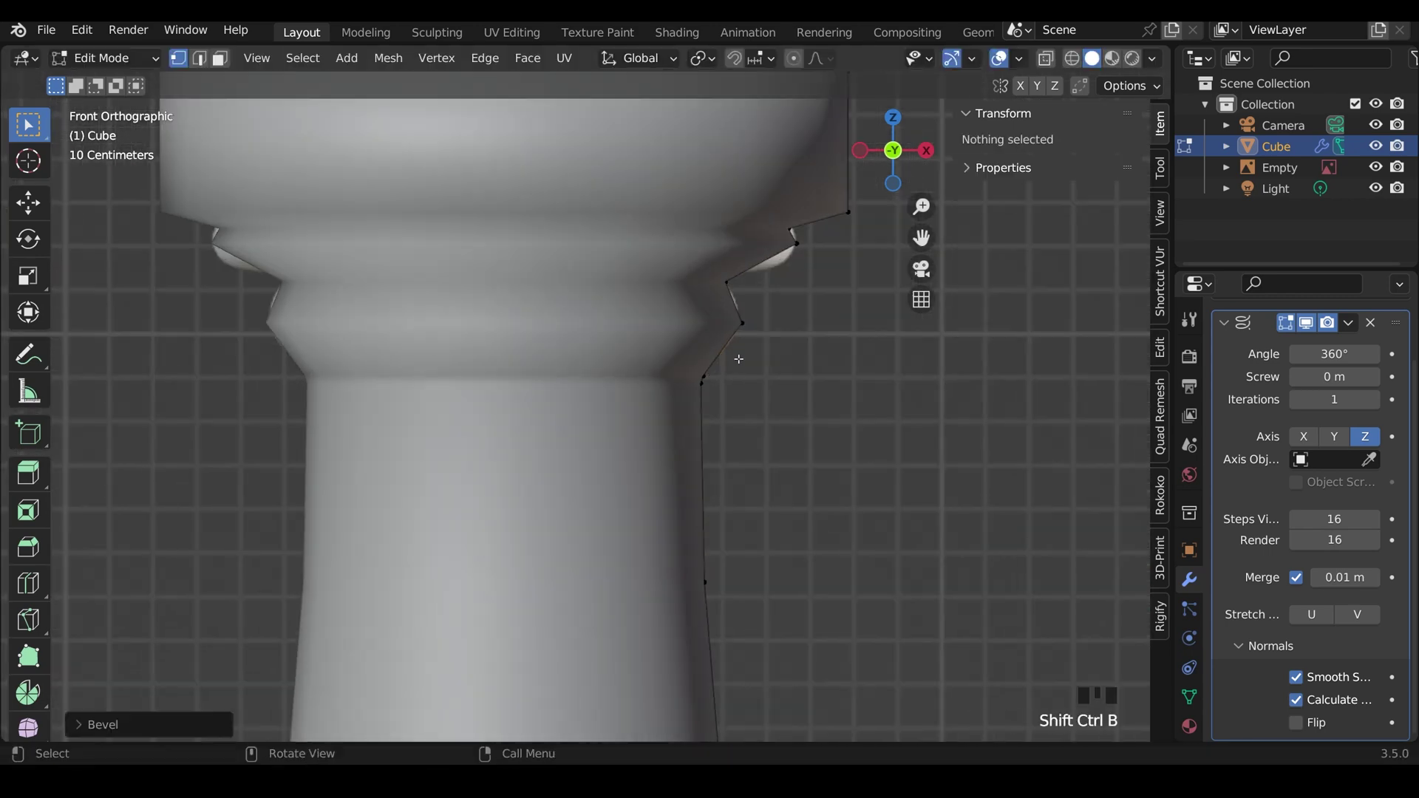
Round the neck ring and the collar above it with vertex bevels, and nudge the vertex between collar and head to fit the reference
click(741, 307)
key(shift+ctrl+b)
drag(778, 237, 815, 254)
key(g)
click(828, 234)
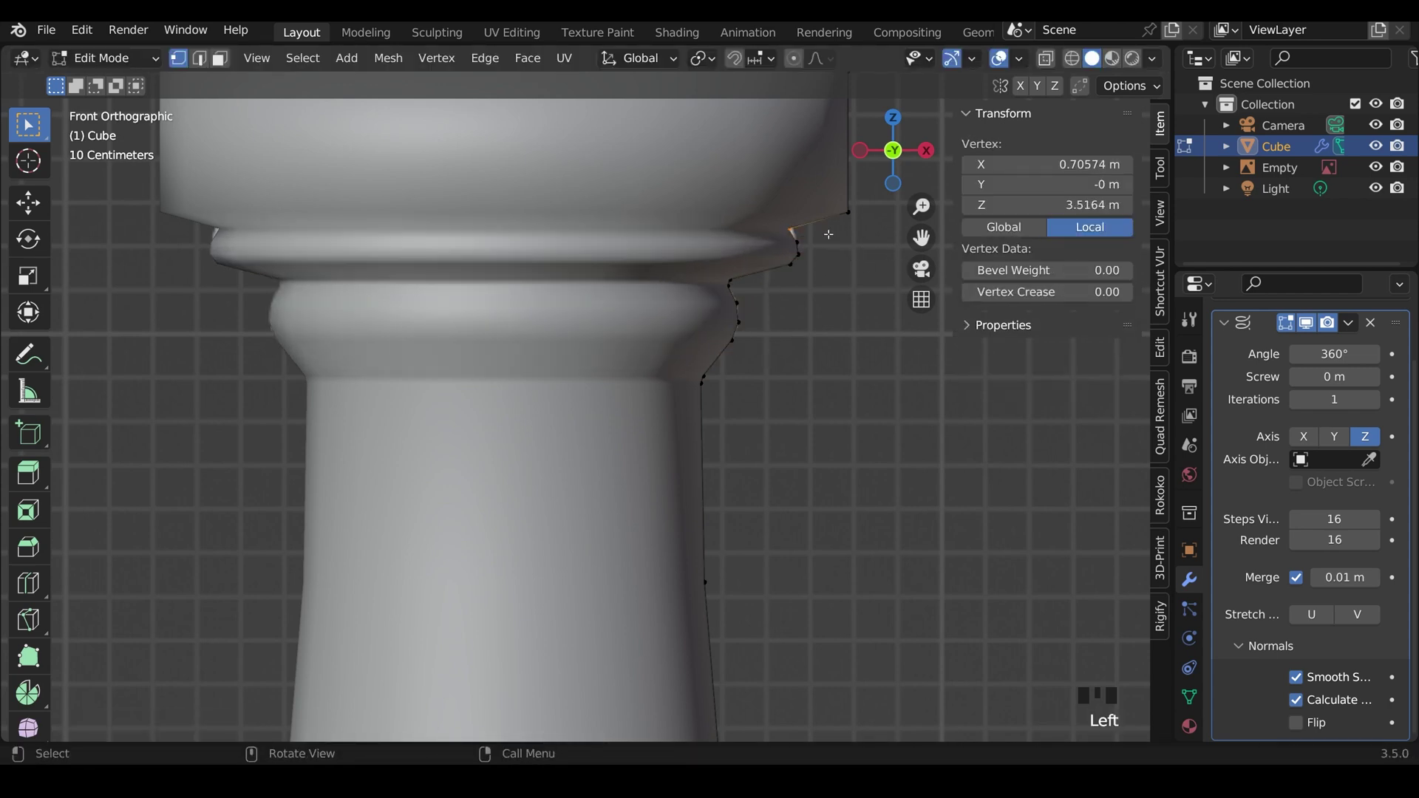
Vertex-bevel the groove above the collar and the lower outer corner of the rook's head
key(shift+ctrl+b)
click(867, 232)
key(shift+ctrl+b)
shift+middle_drag(872, 237, 811, 473)
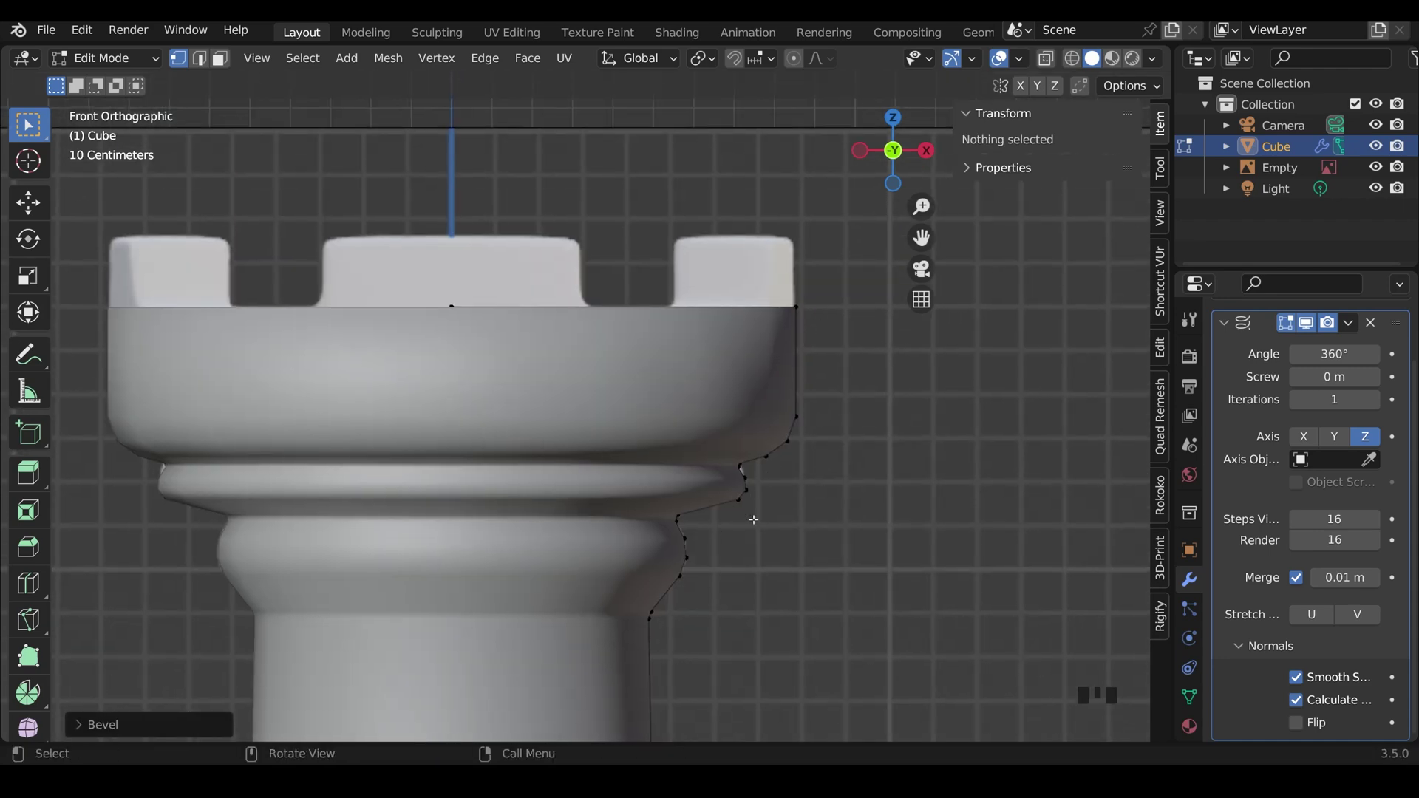
scroll(753, 520, down, 7)
middle_drag(817, 564, 739, 521)
scroll(725, 572, down, 2)
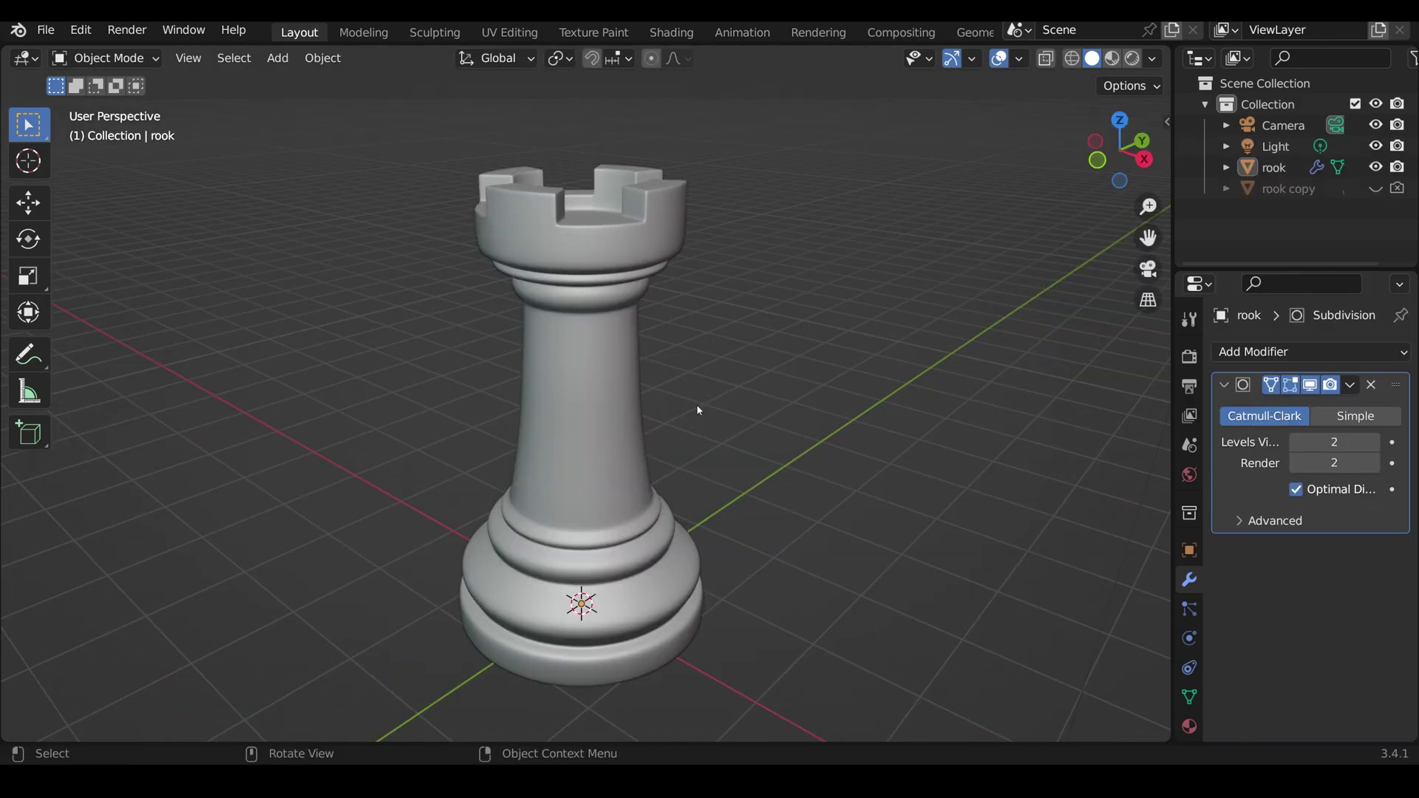
mouse_move(699, 410)
middle_down()
mouse_move(863, 445)
mouse_move(772, 474)
mouse_move(728, 450)
mouse_move(706, 406)
middle_up()
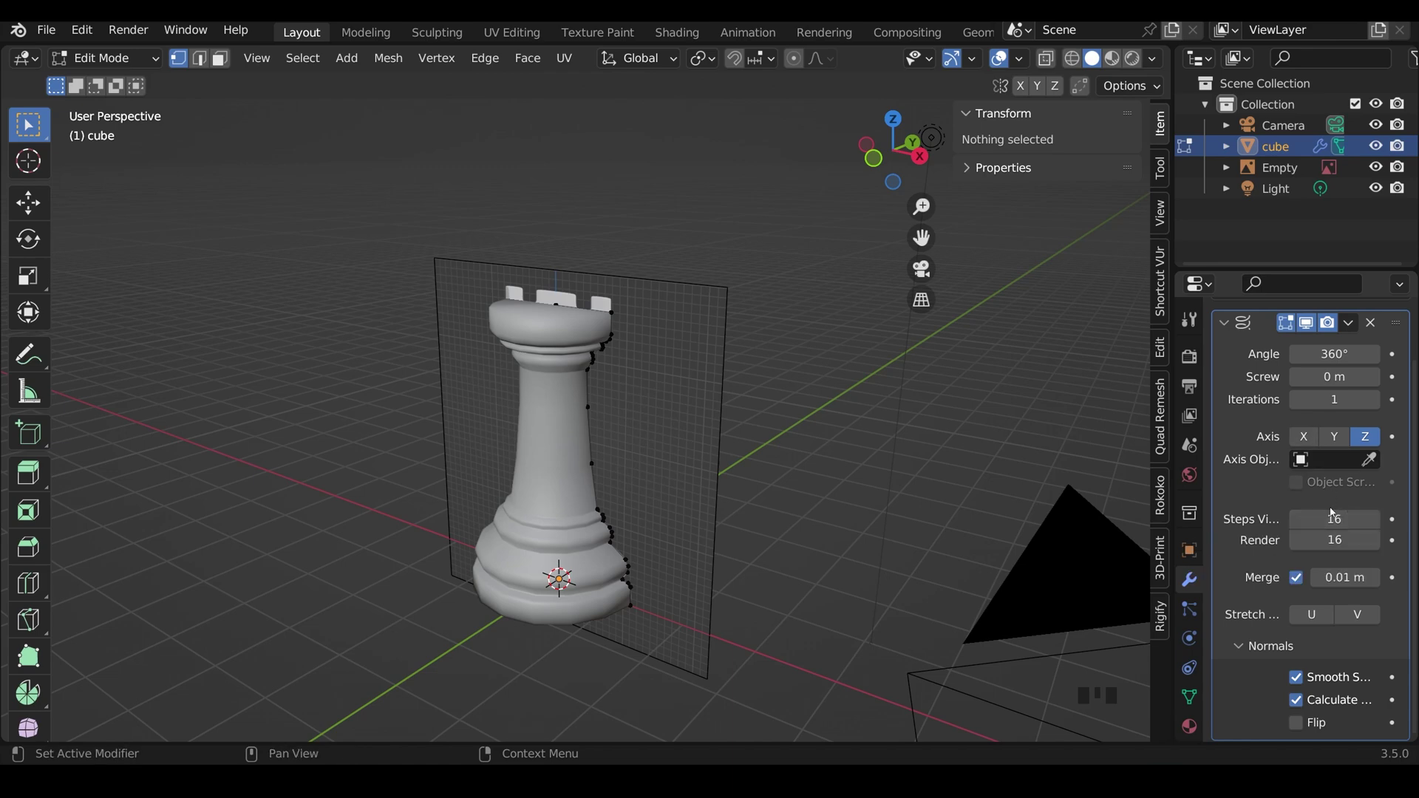
Show the model in wireframe with X-ray off, and set the Screw modifier's viewport and render steps to 32
click(1071, 62)
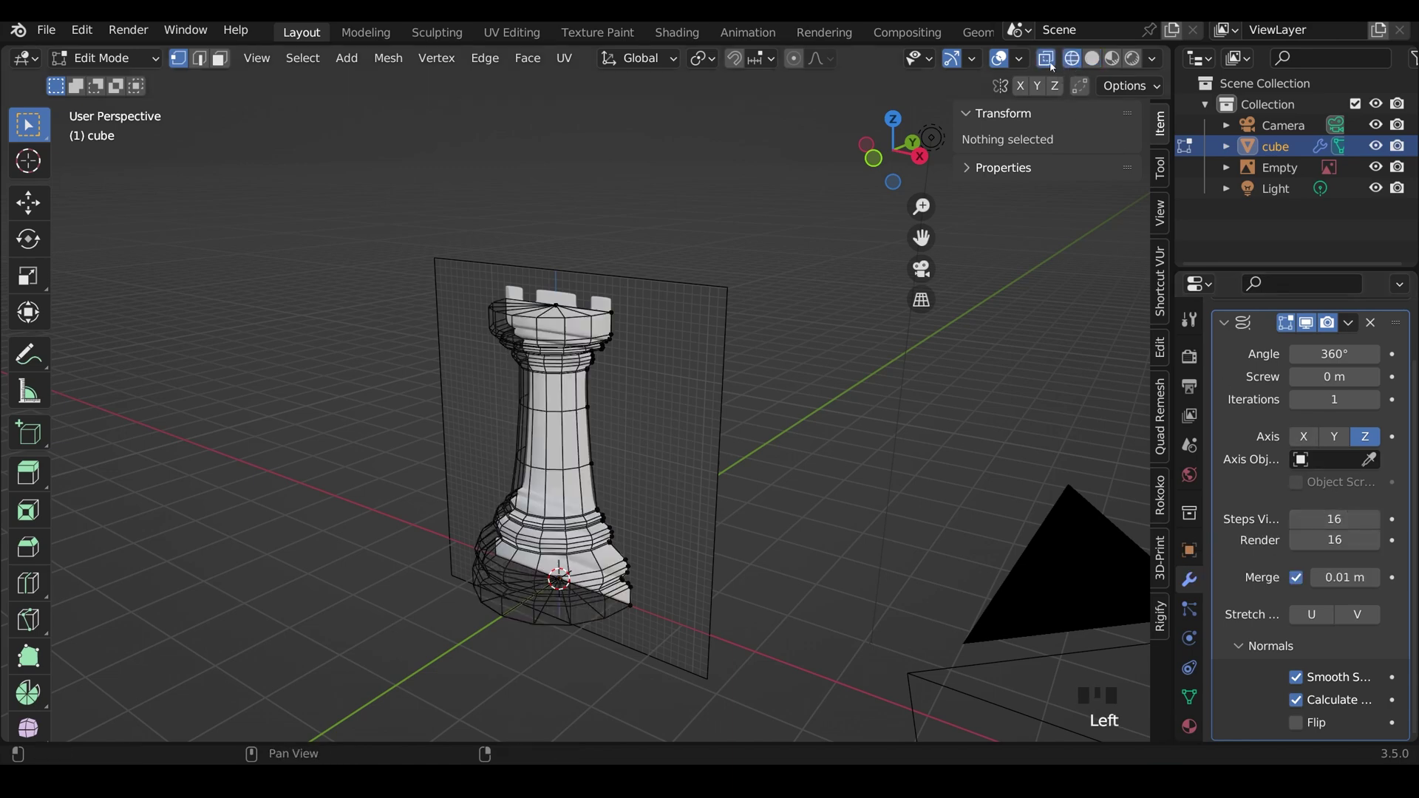
click(1046, 59)
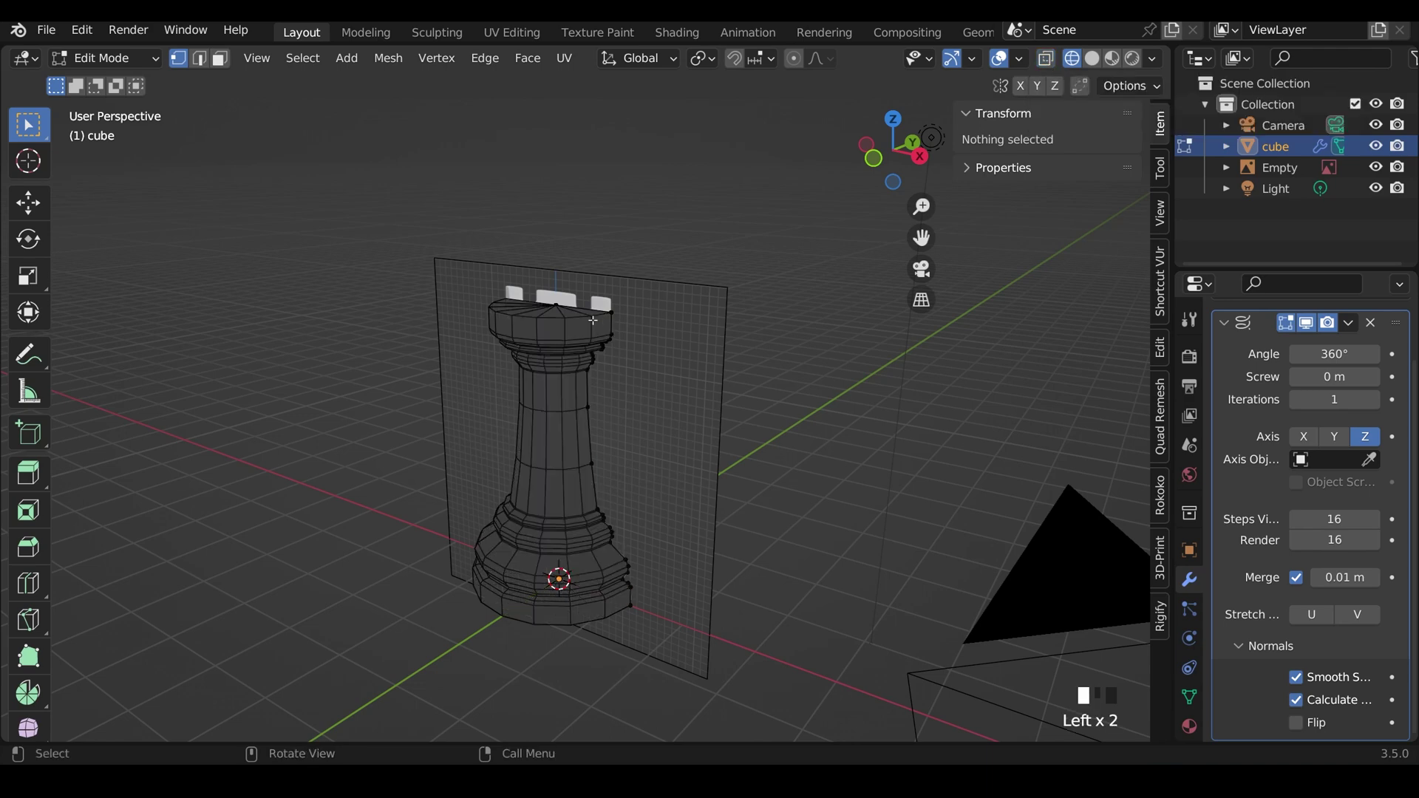
middle_drag(990, 323, 588, 419)
scroll(588, 419, up, 4)
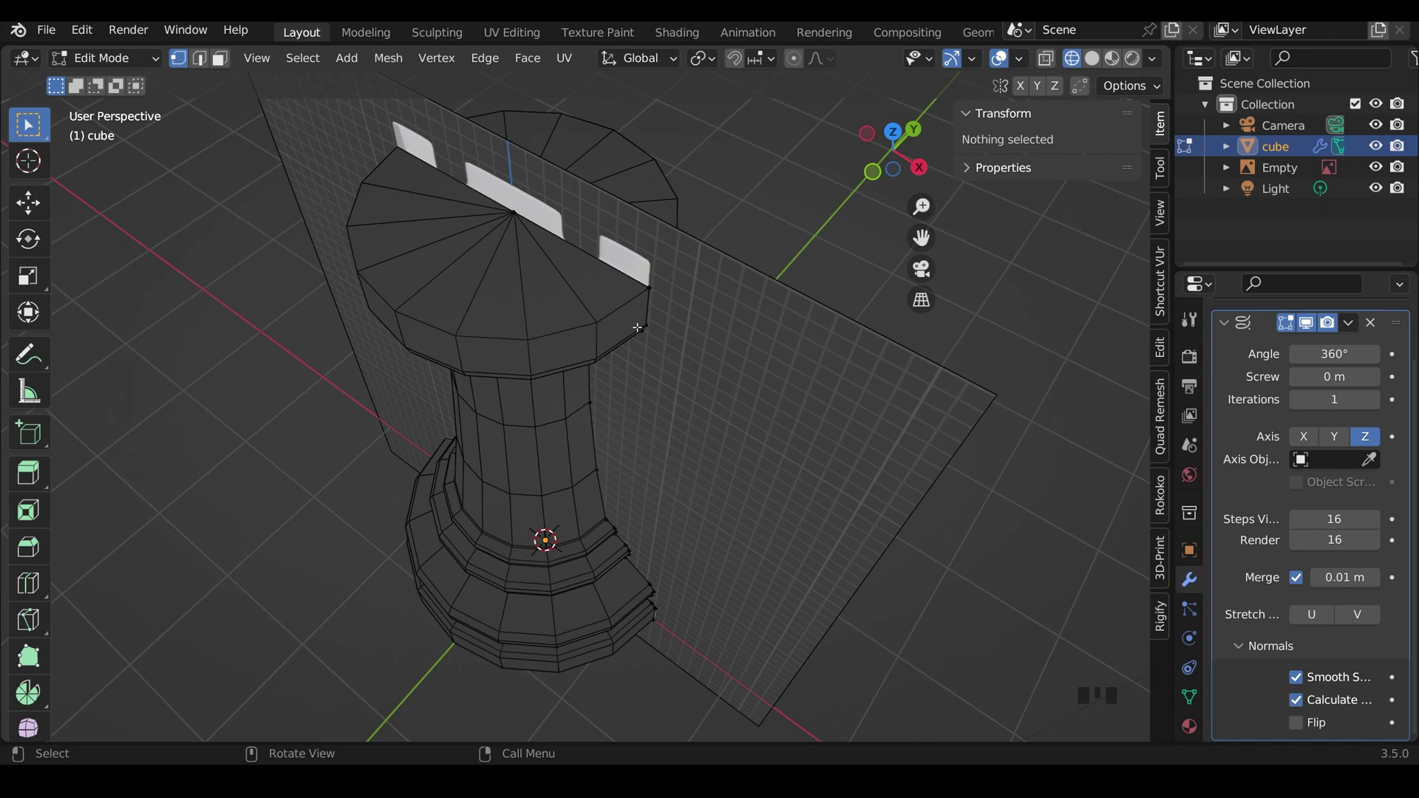
click(1356, 517)
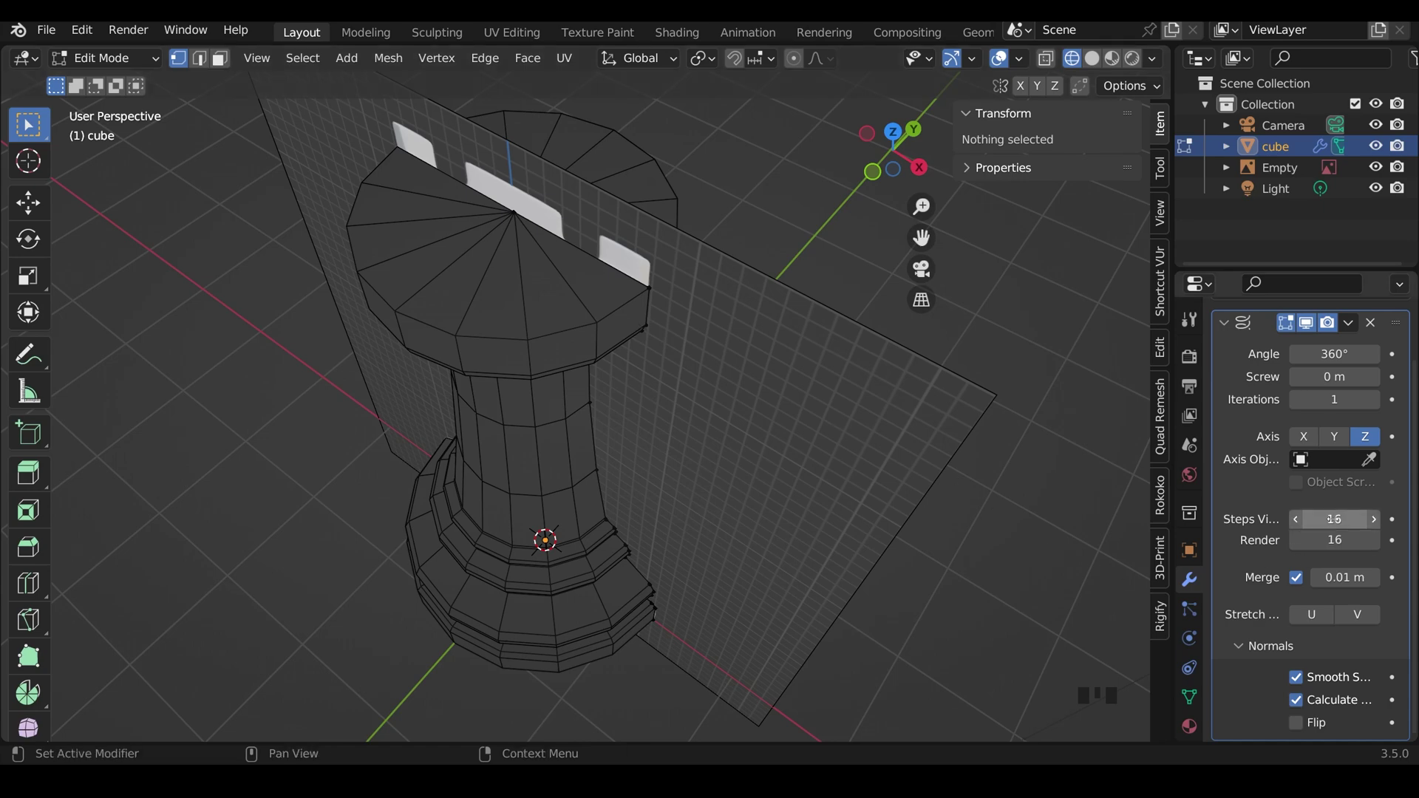
text(32)
click(1352, 545)
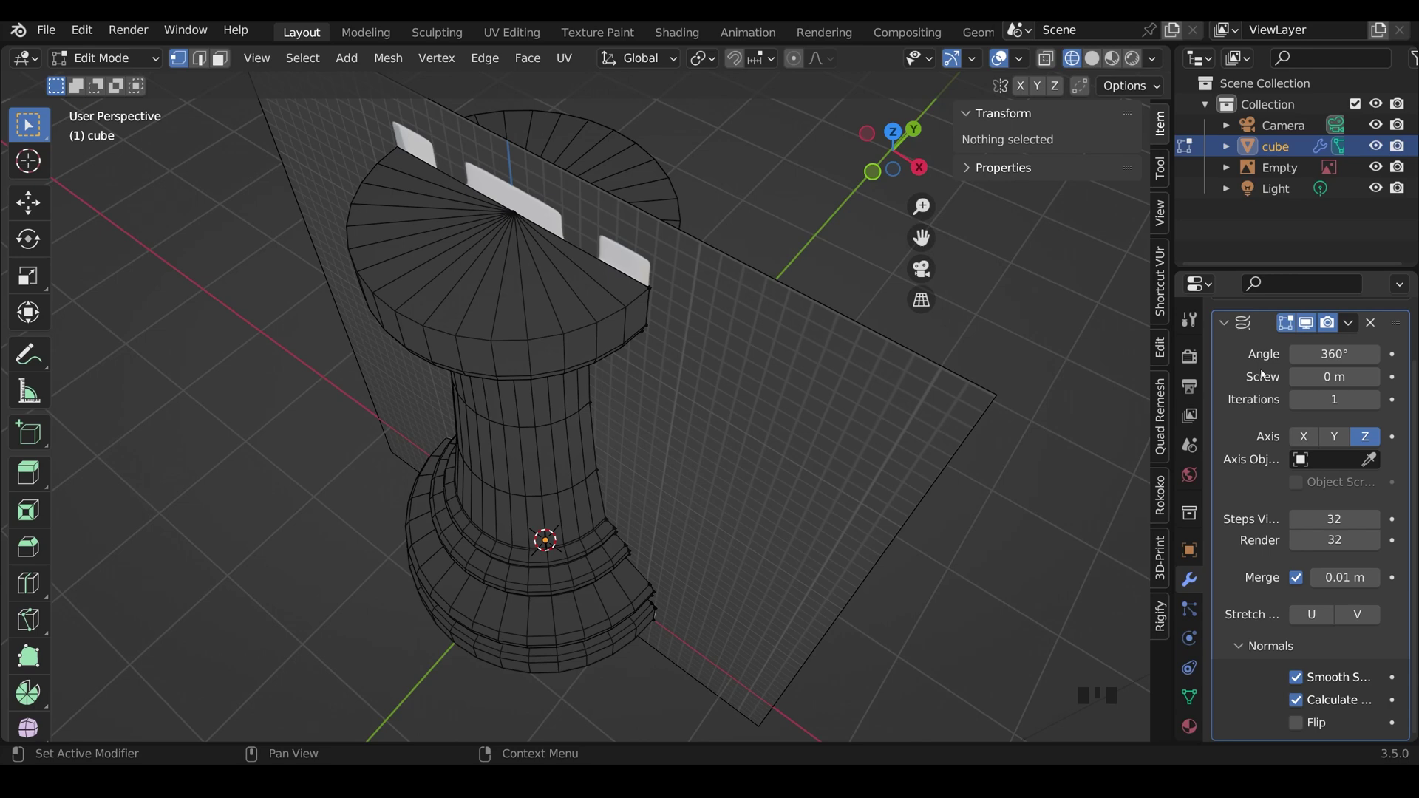
Duplicate the revolved object in place in Object Mode, naming the original "rook" and the duplicate "rook copy"
key(Tab)
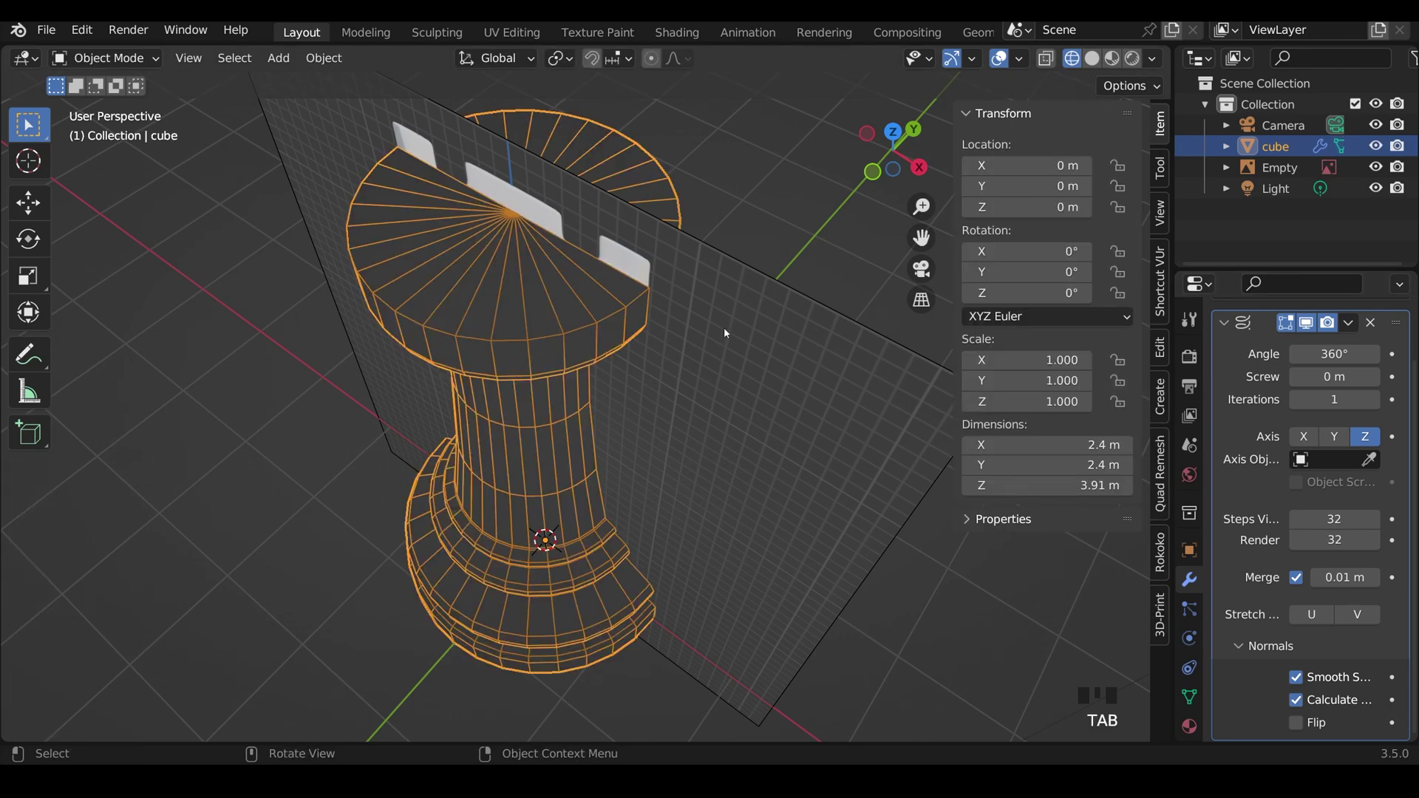
key(shift+d)
click(724, 328)
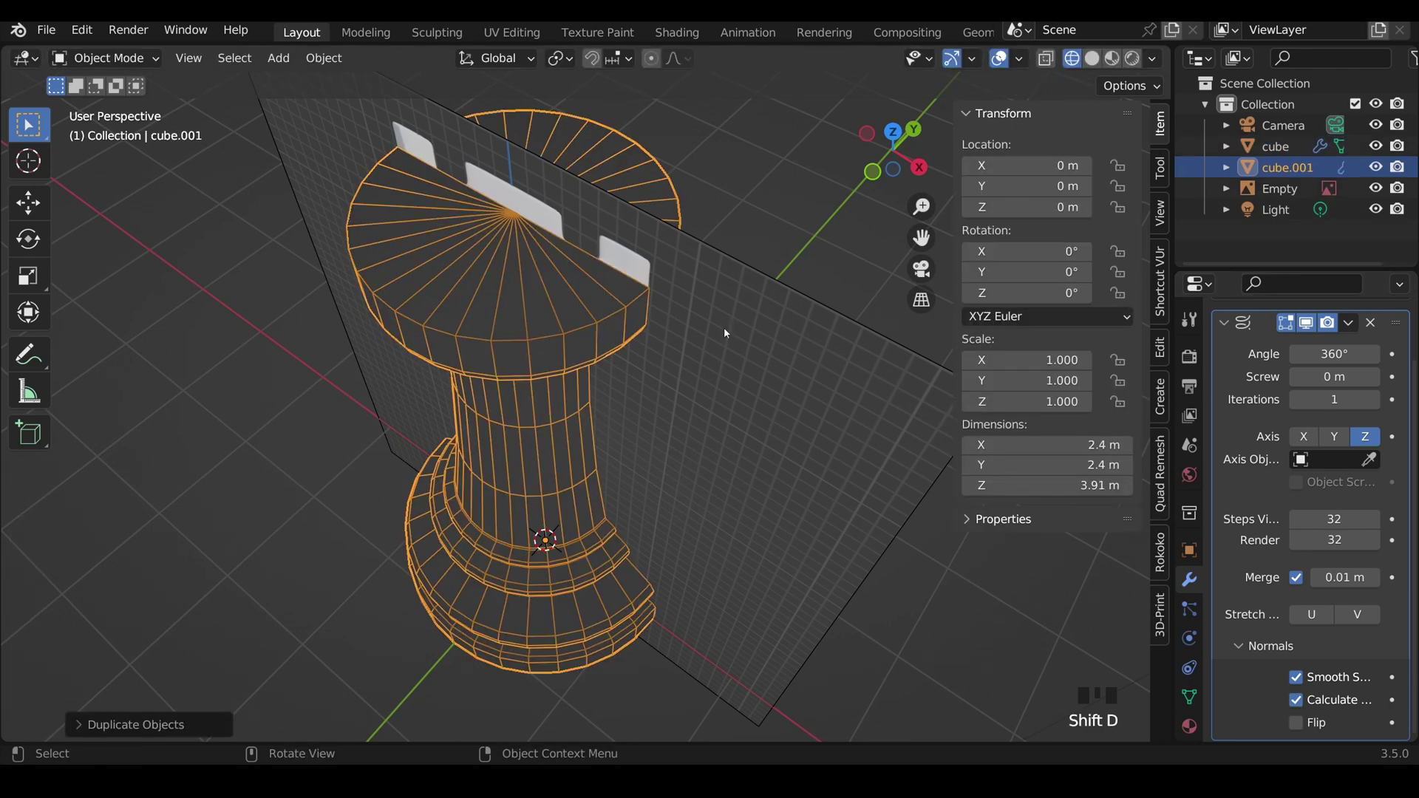
double_click(1274, 145)
text(rook)
click(1284, 146)
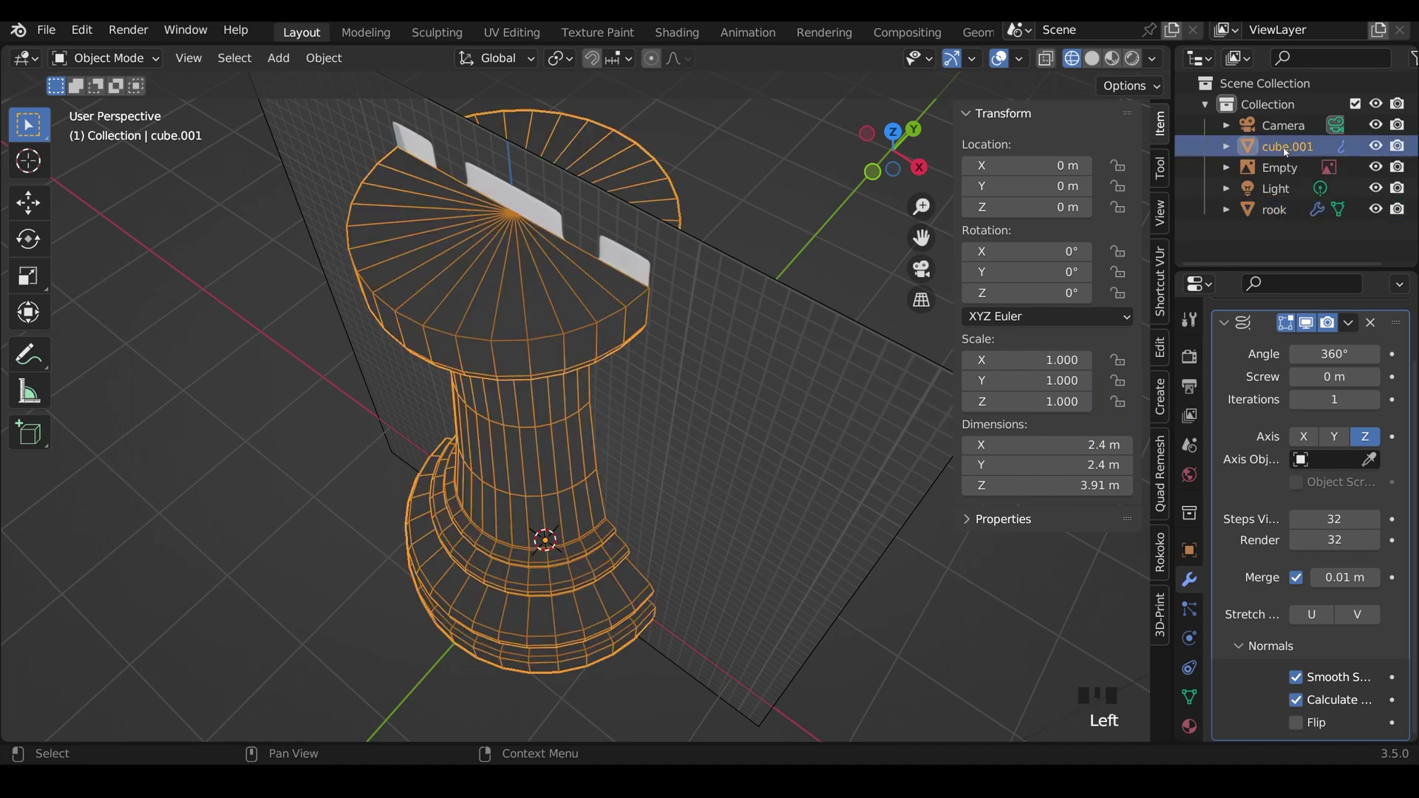
double_click(1284, 145)
text(rook copy)
key(Return)
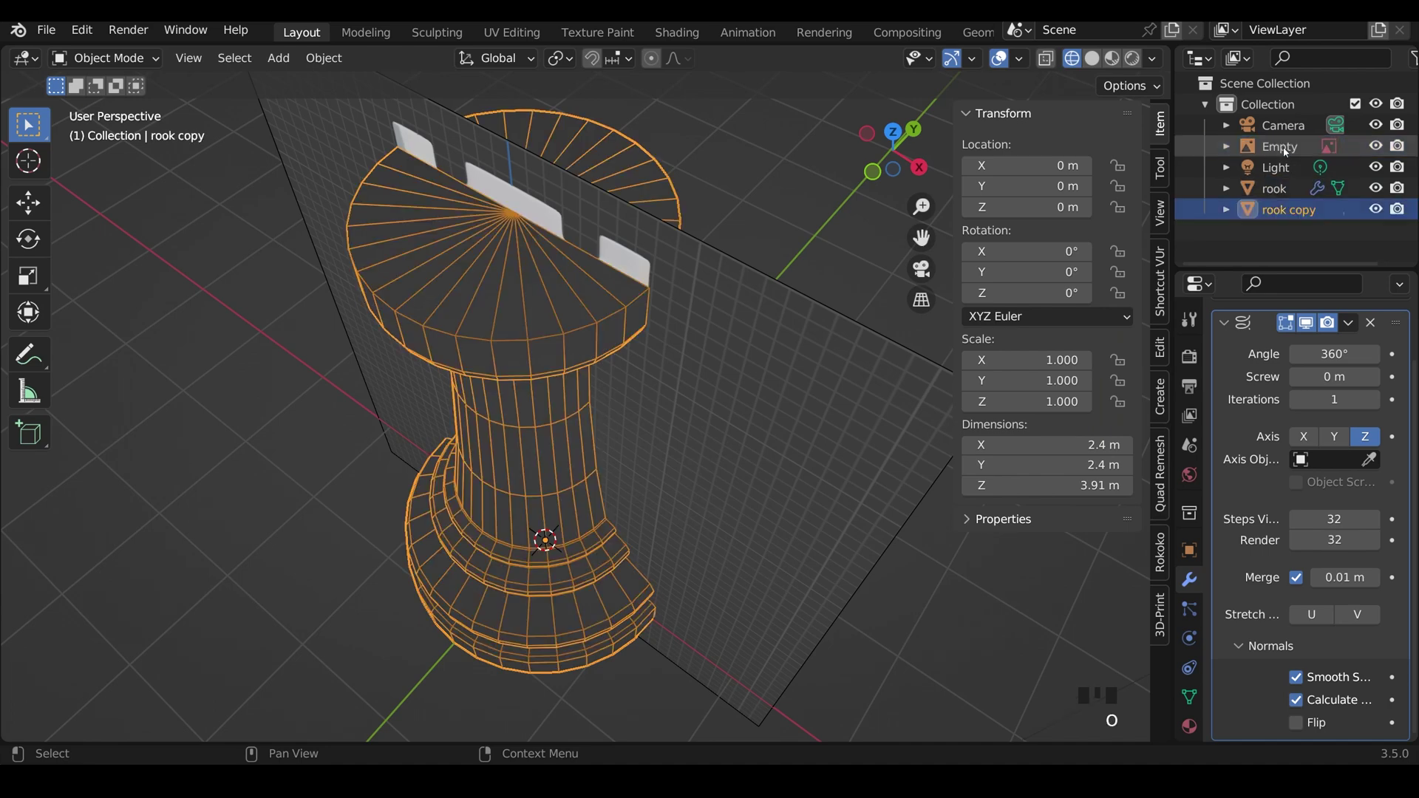
Hide the rook copy, return to solid shading and apply the Screw modifier on the rook
click(1376, 209)
click(1289, 189)
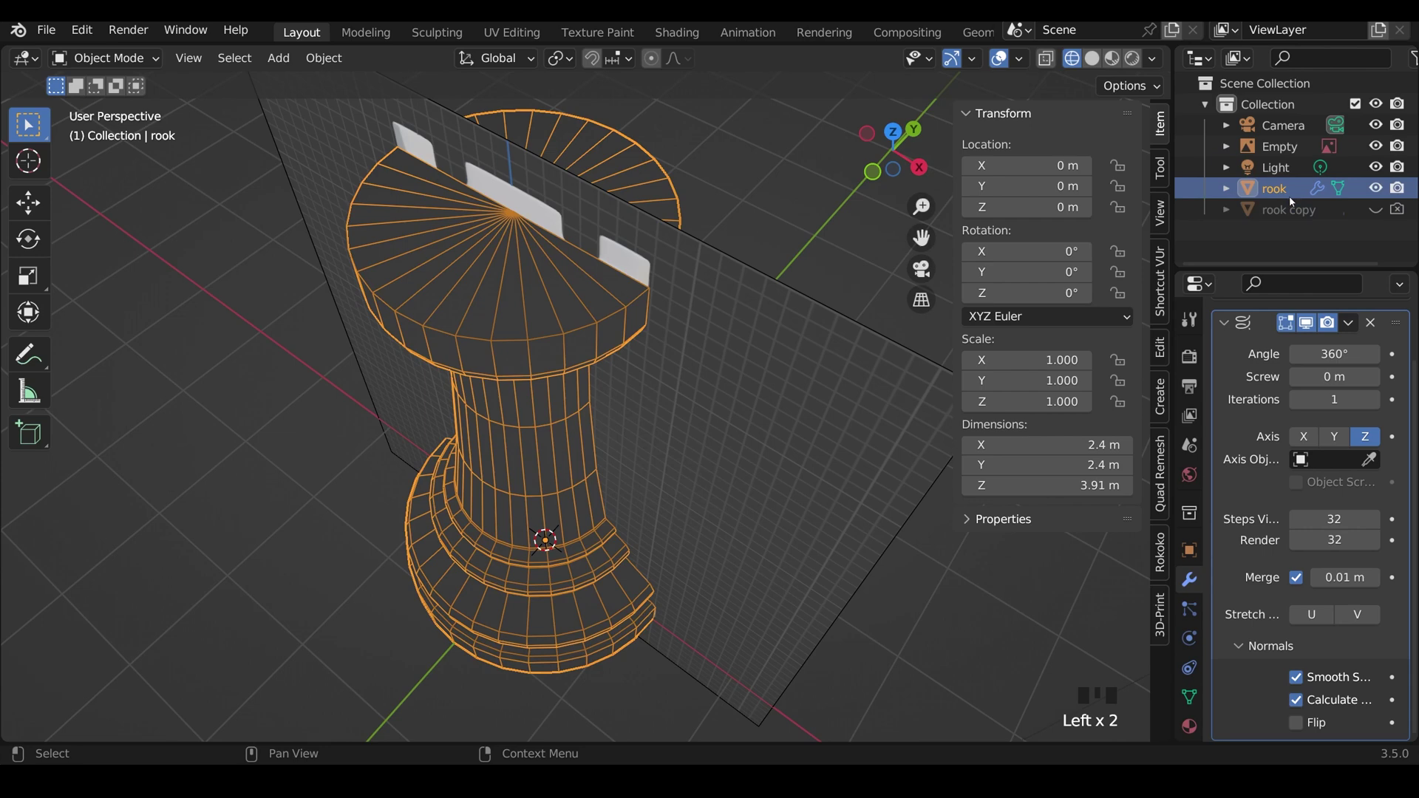
click(1091, 62)
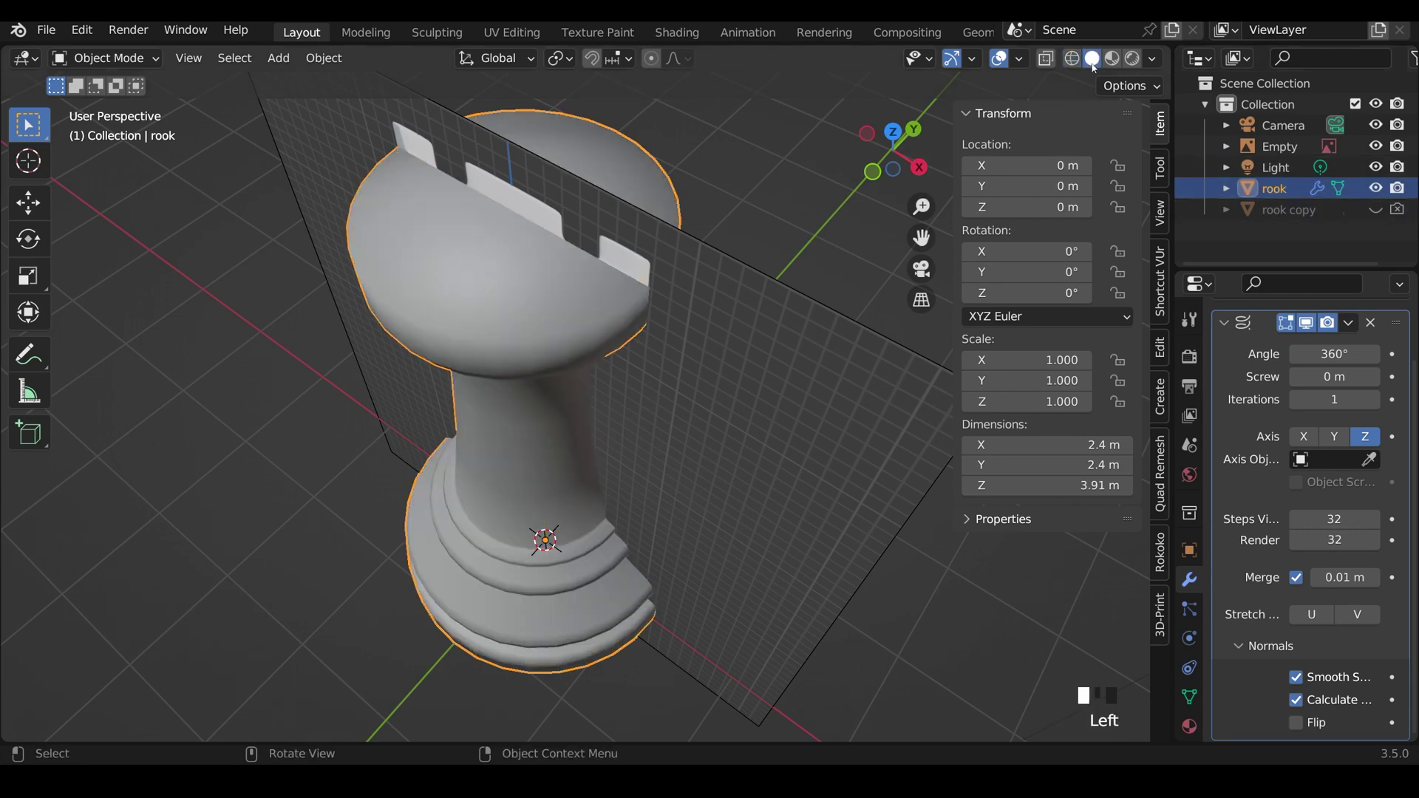
click(1348, 323)
click(1256, 344)
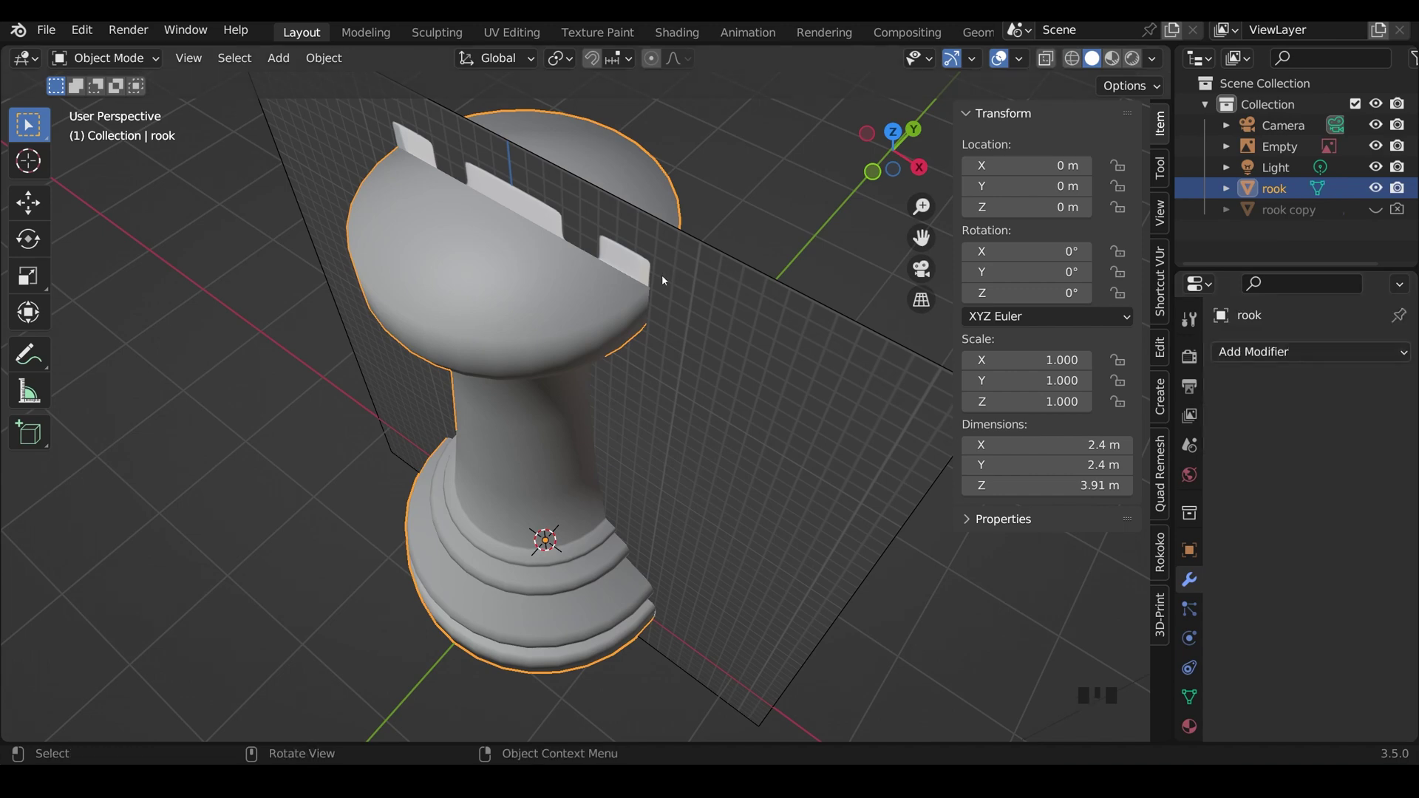
Enter Edit Mode on the rook with nothing selected and the top of its head in close view
key(Tab)
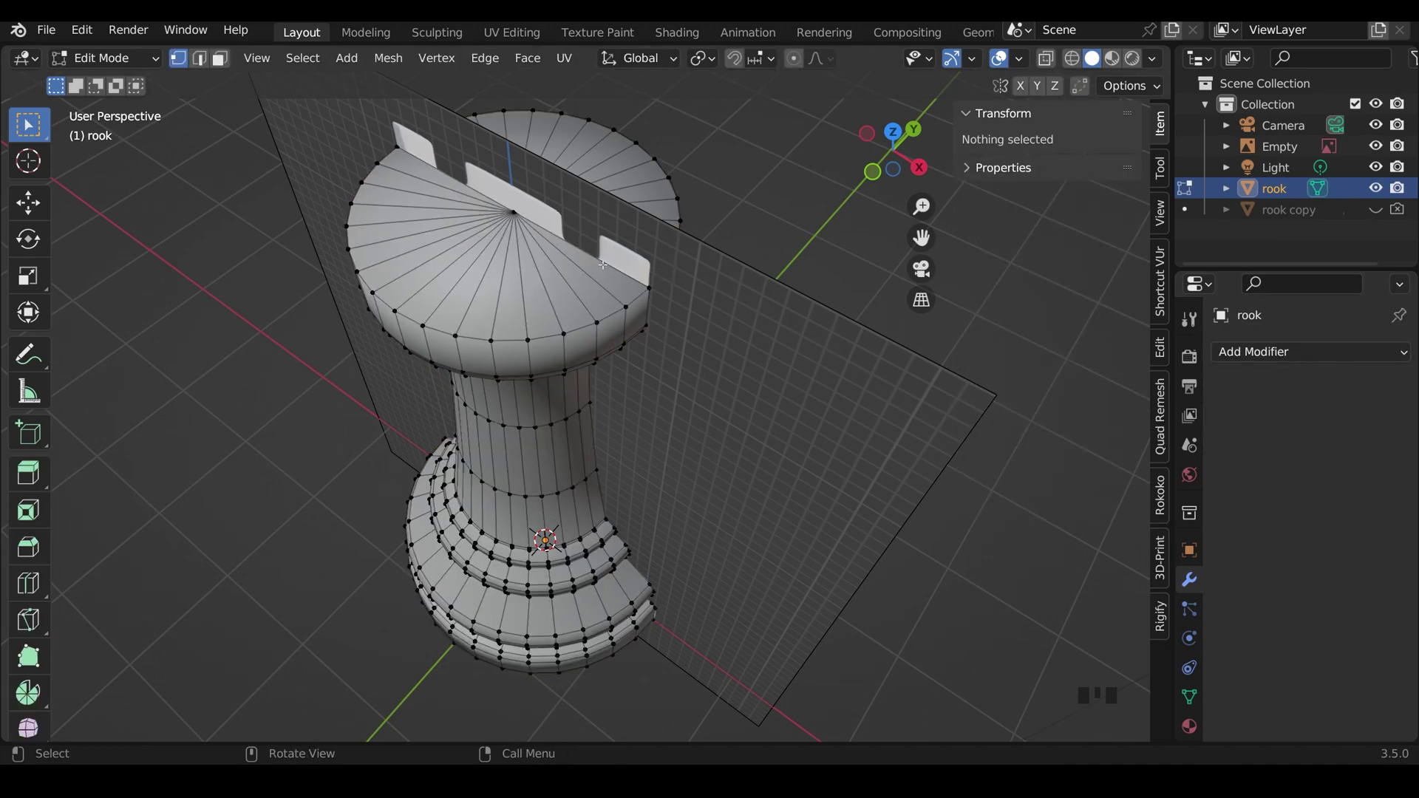
shift+middle_drag(603, 264, 658, 368)
scroll(662, 364, up, 2)
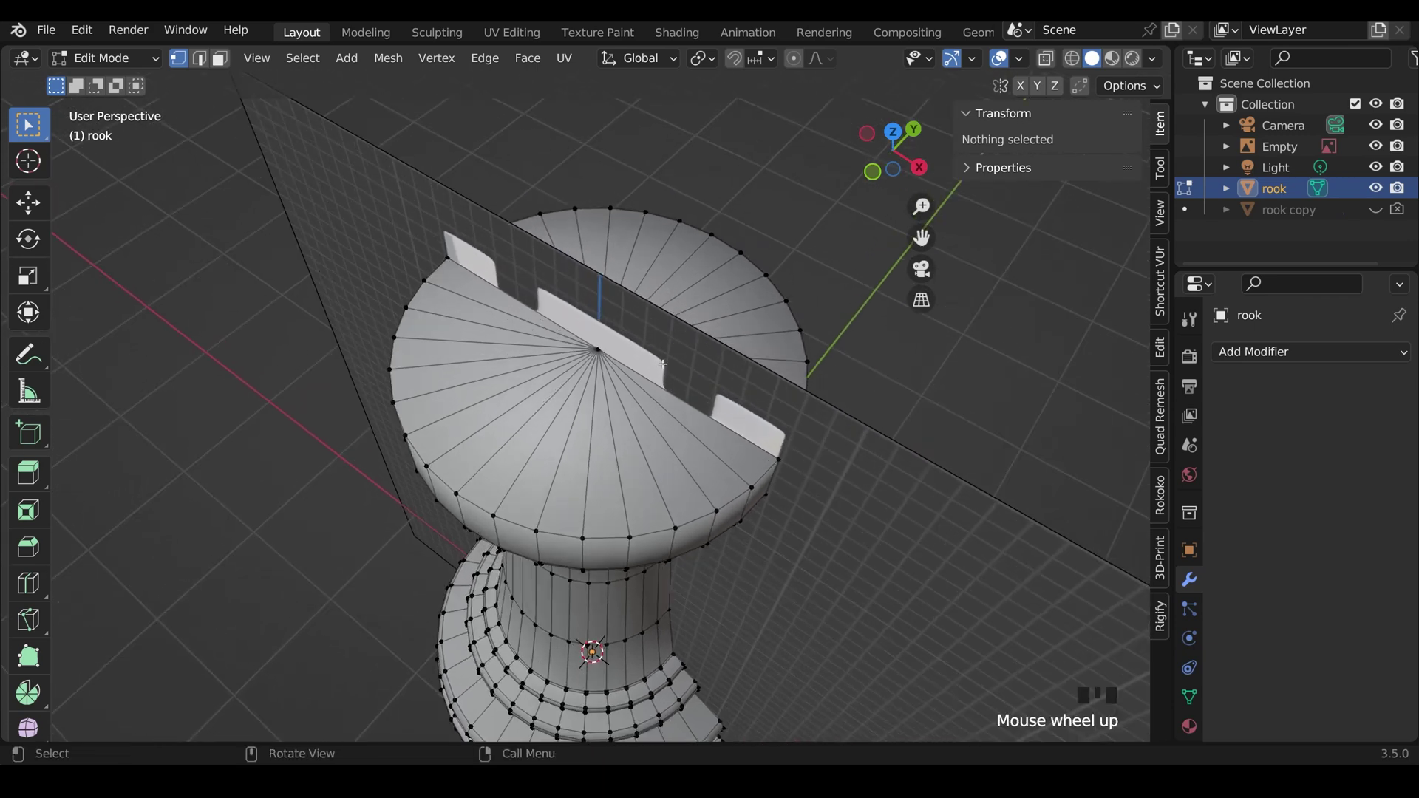
double_click(695, 420)
Search the add-ons in the preferences for "auto" to check whether Auto Mirror is enabled, and close the preferences
click(94, 33)
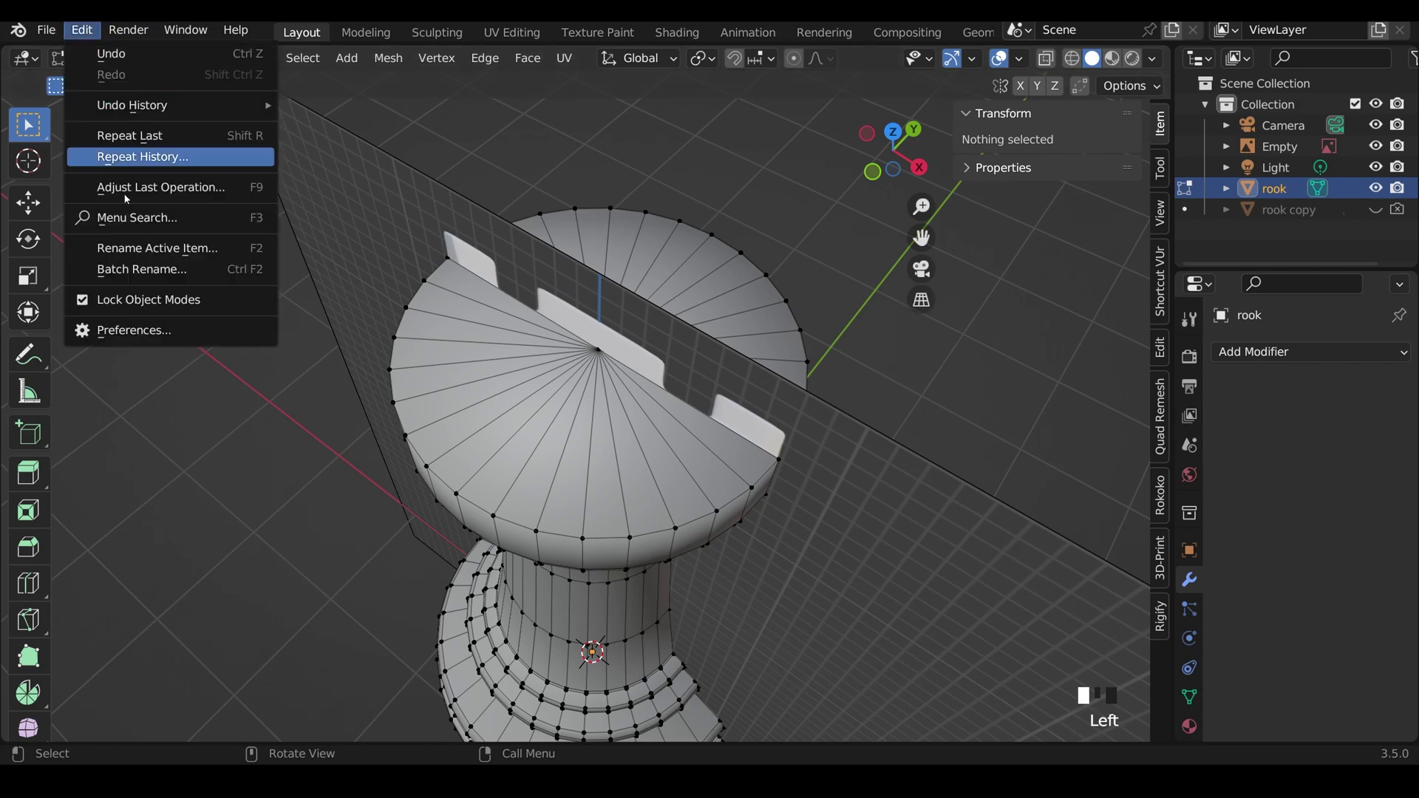
click(111, 330)
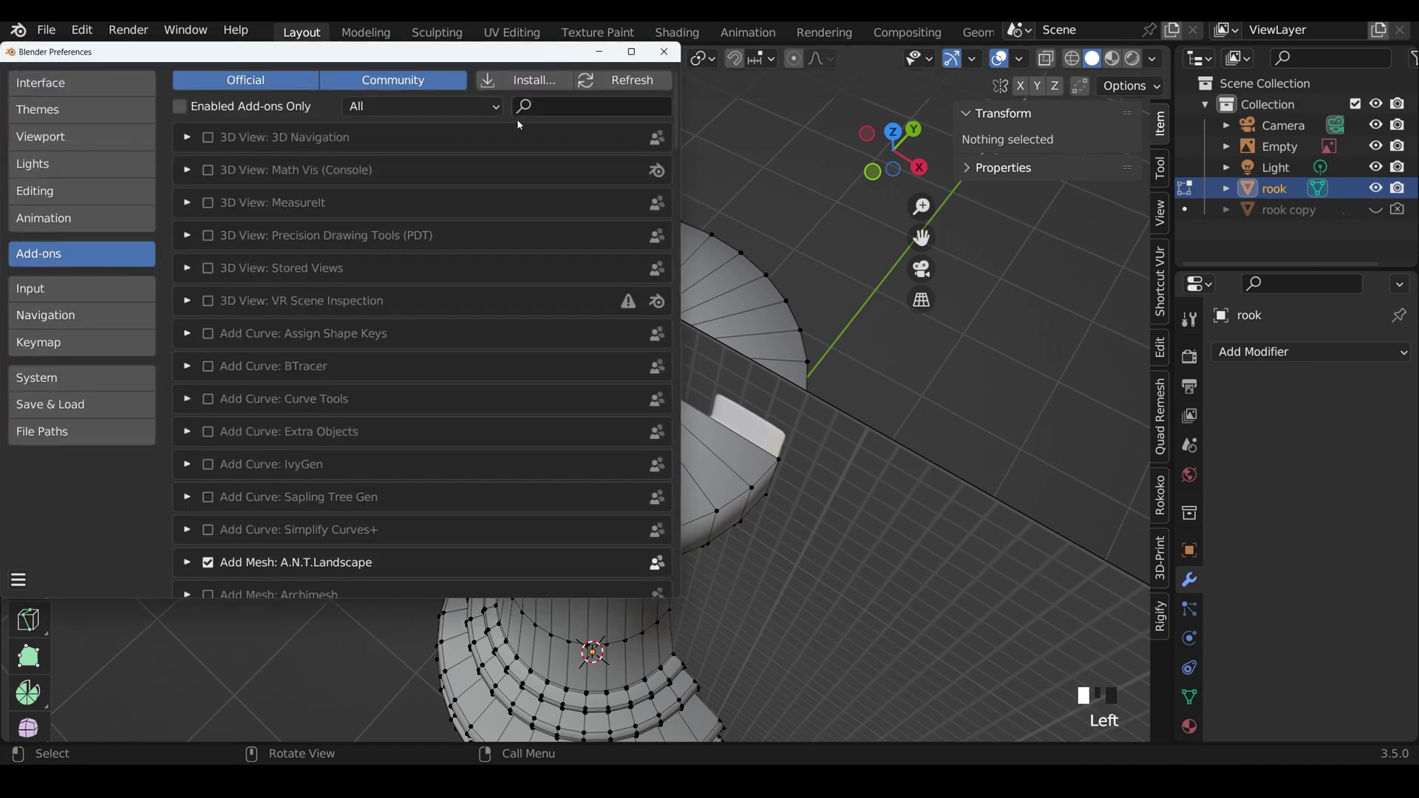
click(547, 107)
text(auto)
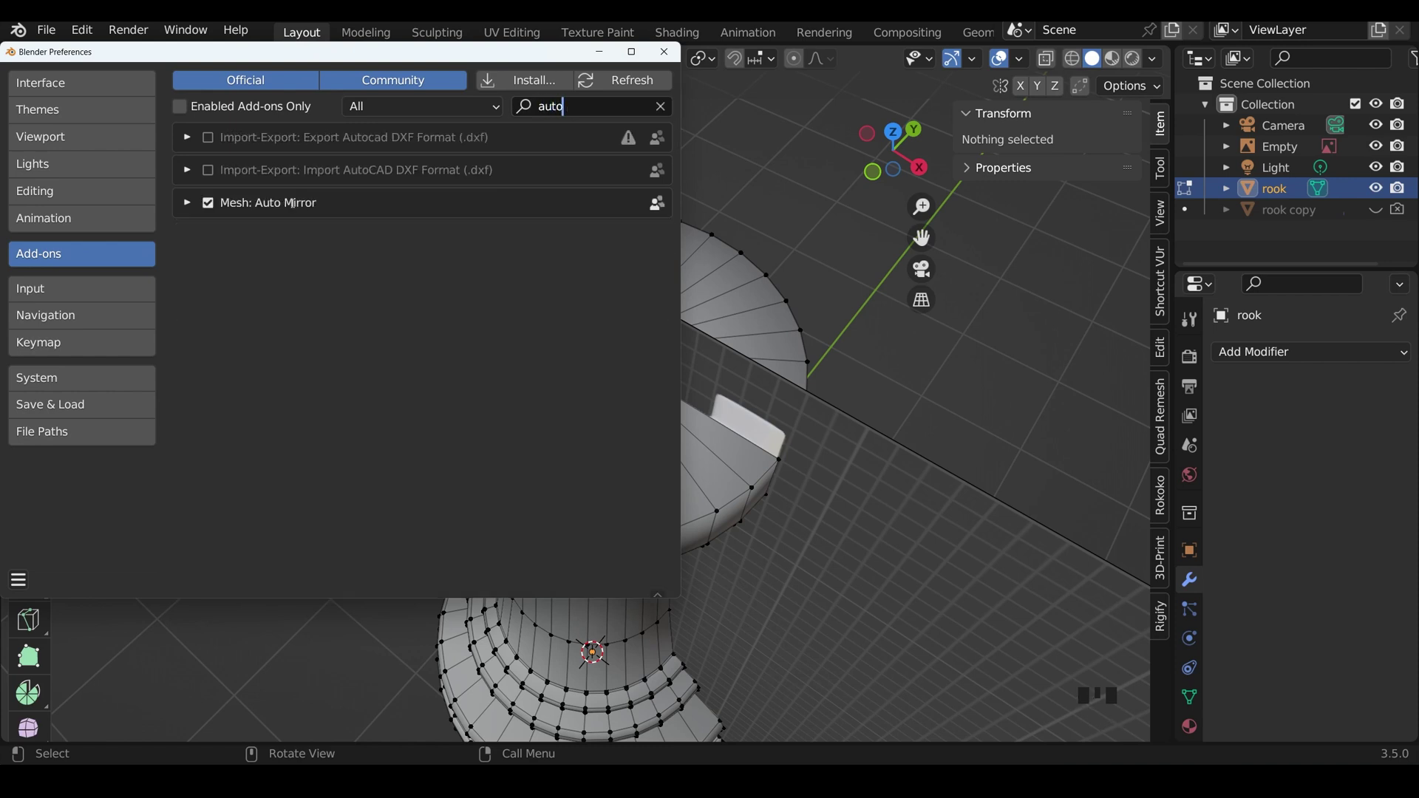
click(664, 51)
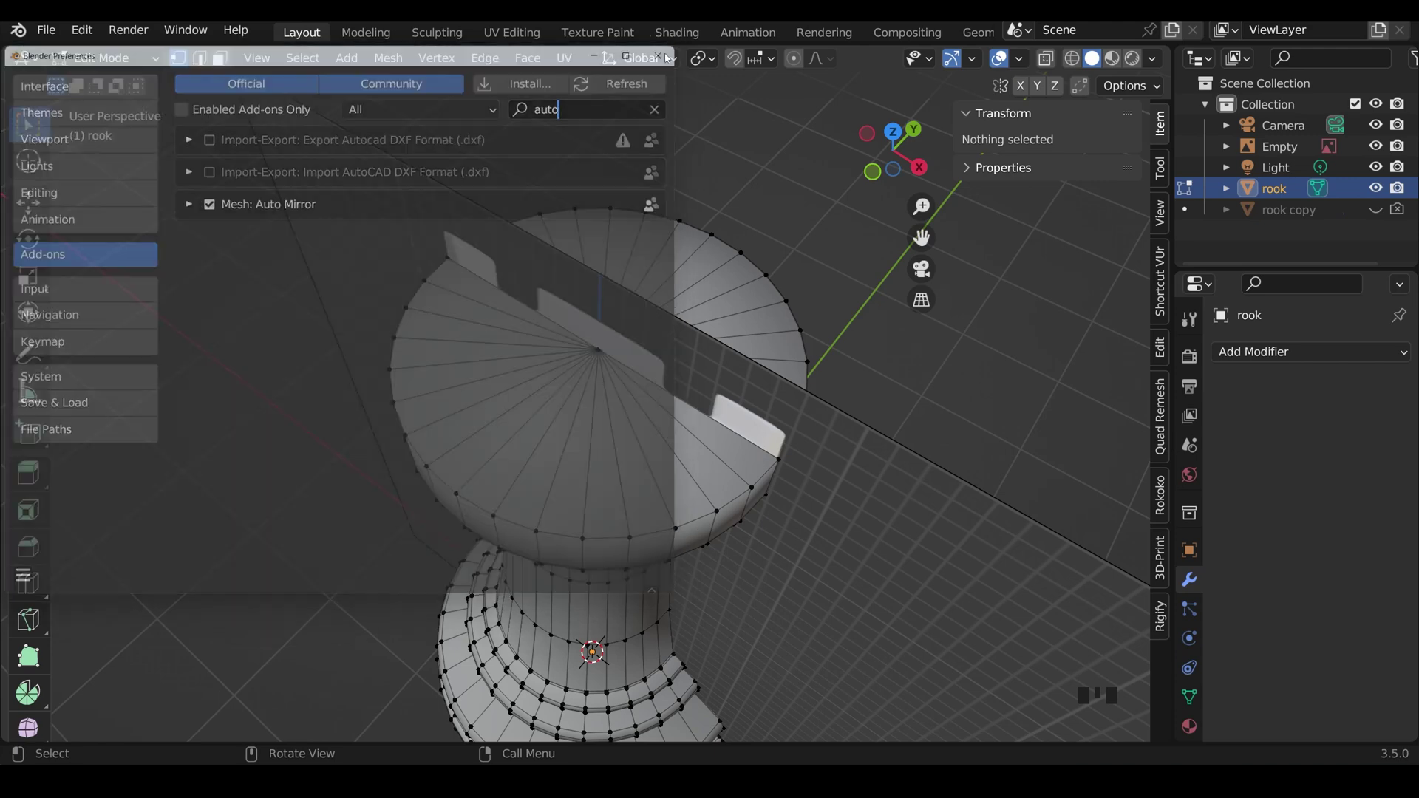
Cut and mirror the rook with AutoMirror on the X axis with Positive orientation
click(1160, 363)
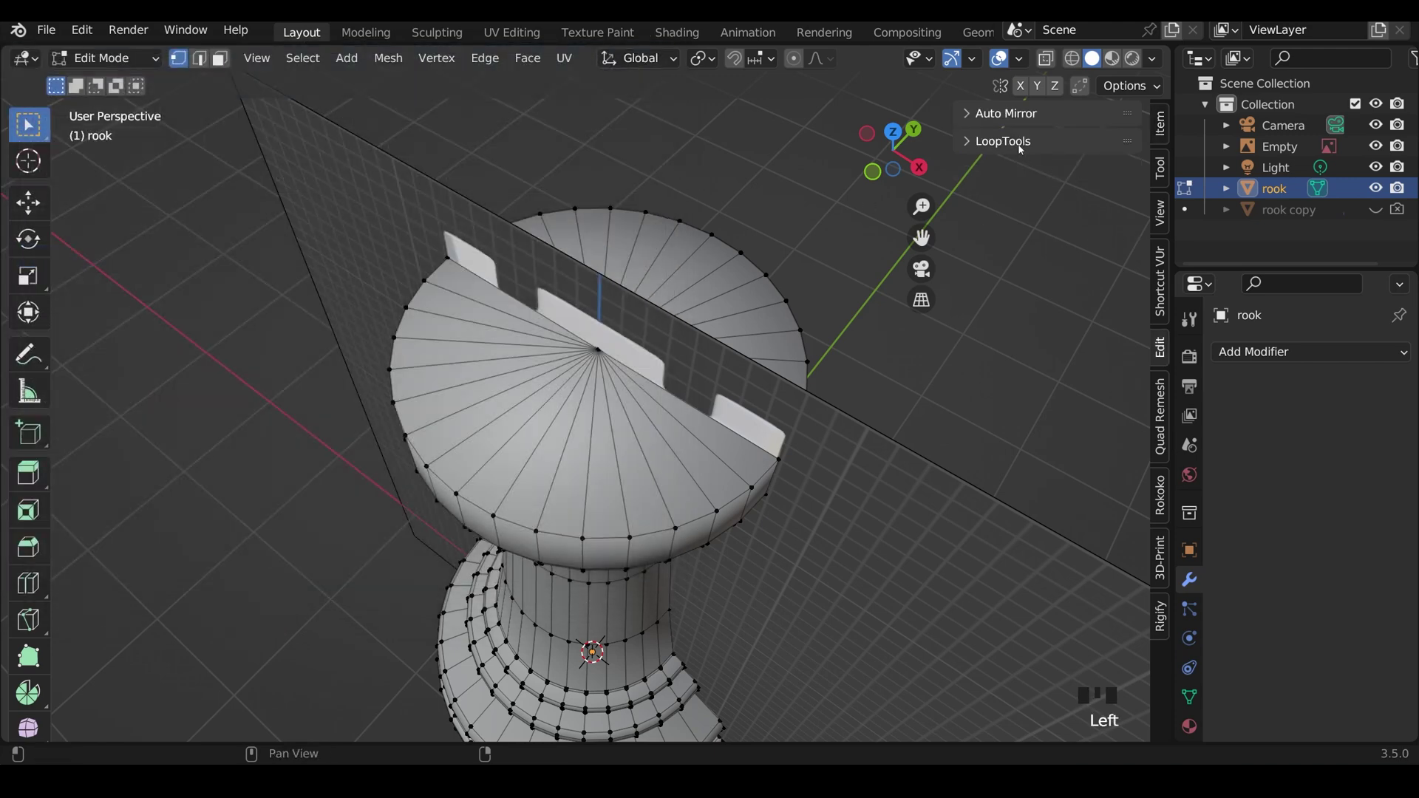
click(972, 115)
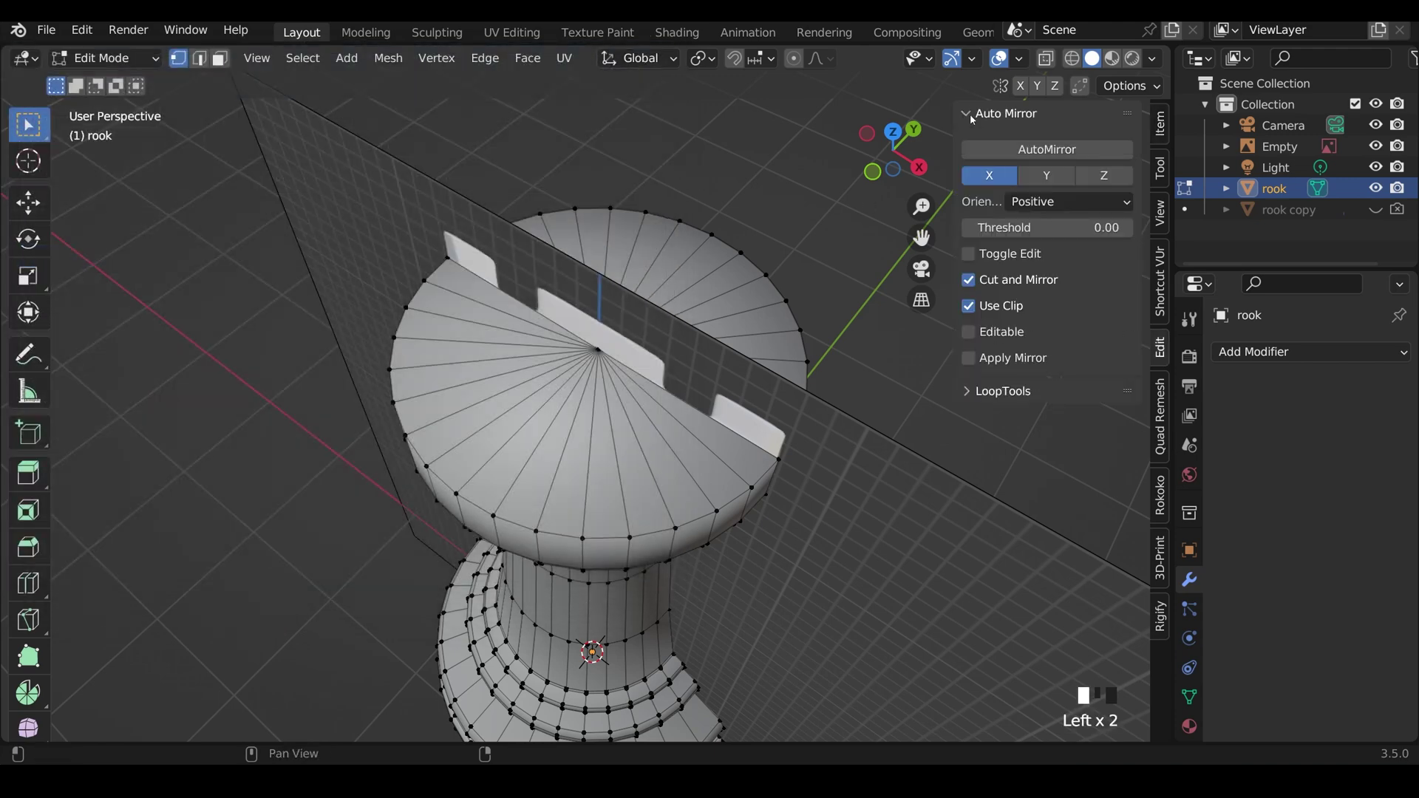
click(1030, 150)
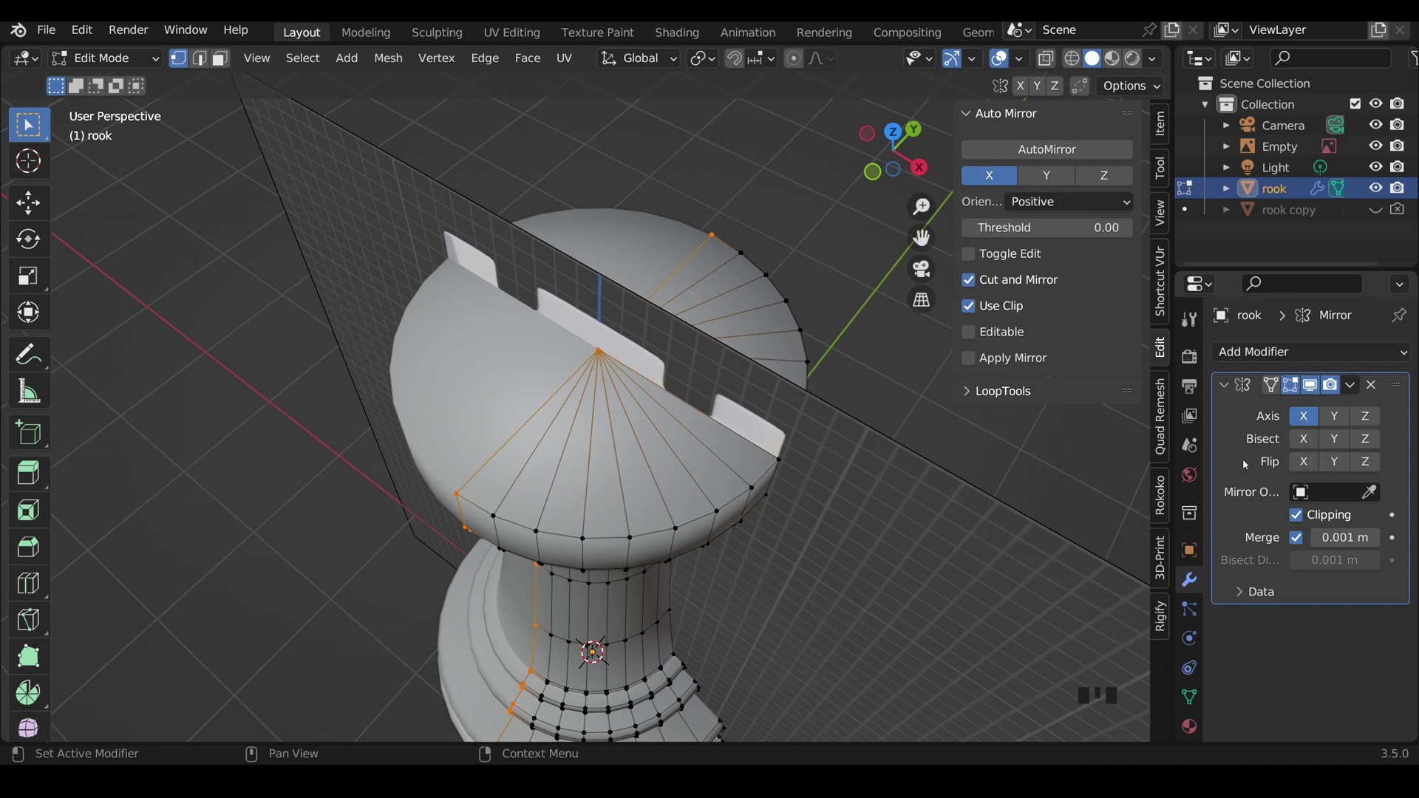
AutoMirror the rook on Y with Negative orientation, and replace the second Mirror modifier by enabling Y on the first
click(1048, 177)
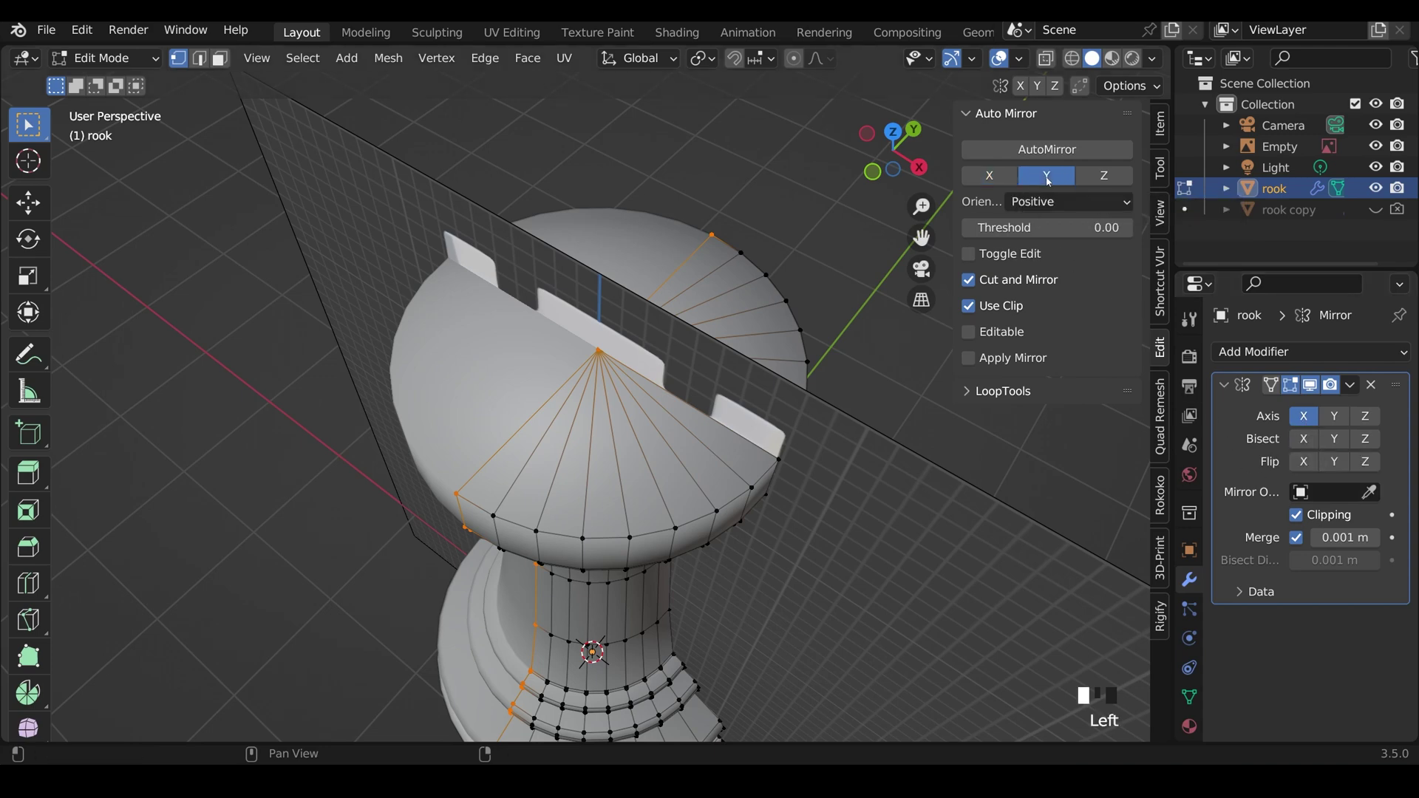
click(1053, 203)
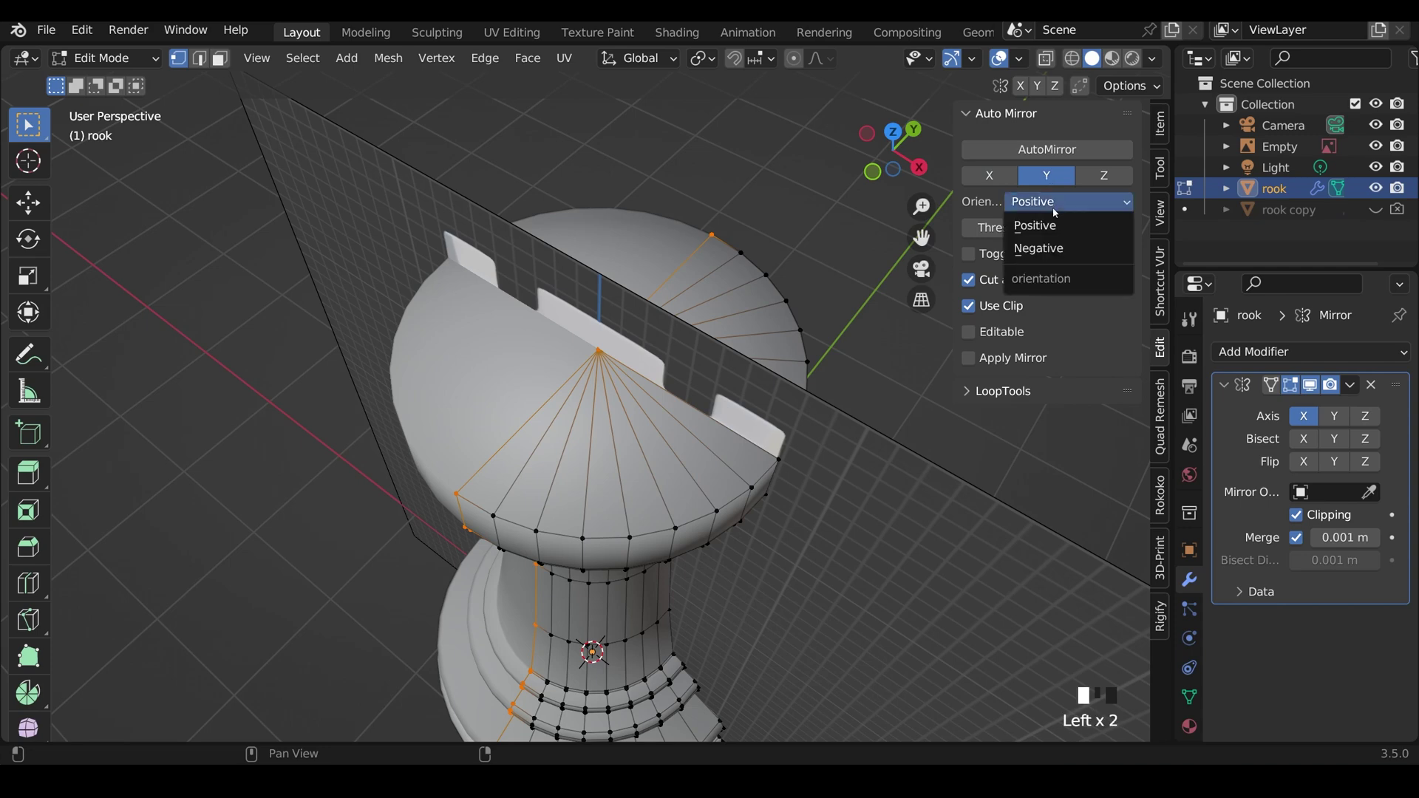
click(1044, 253)
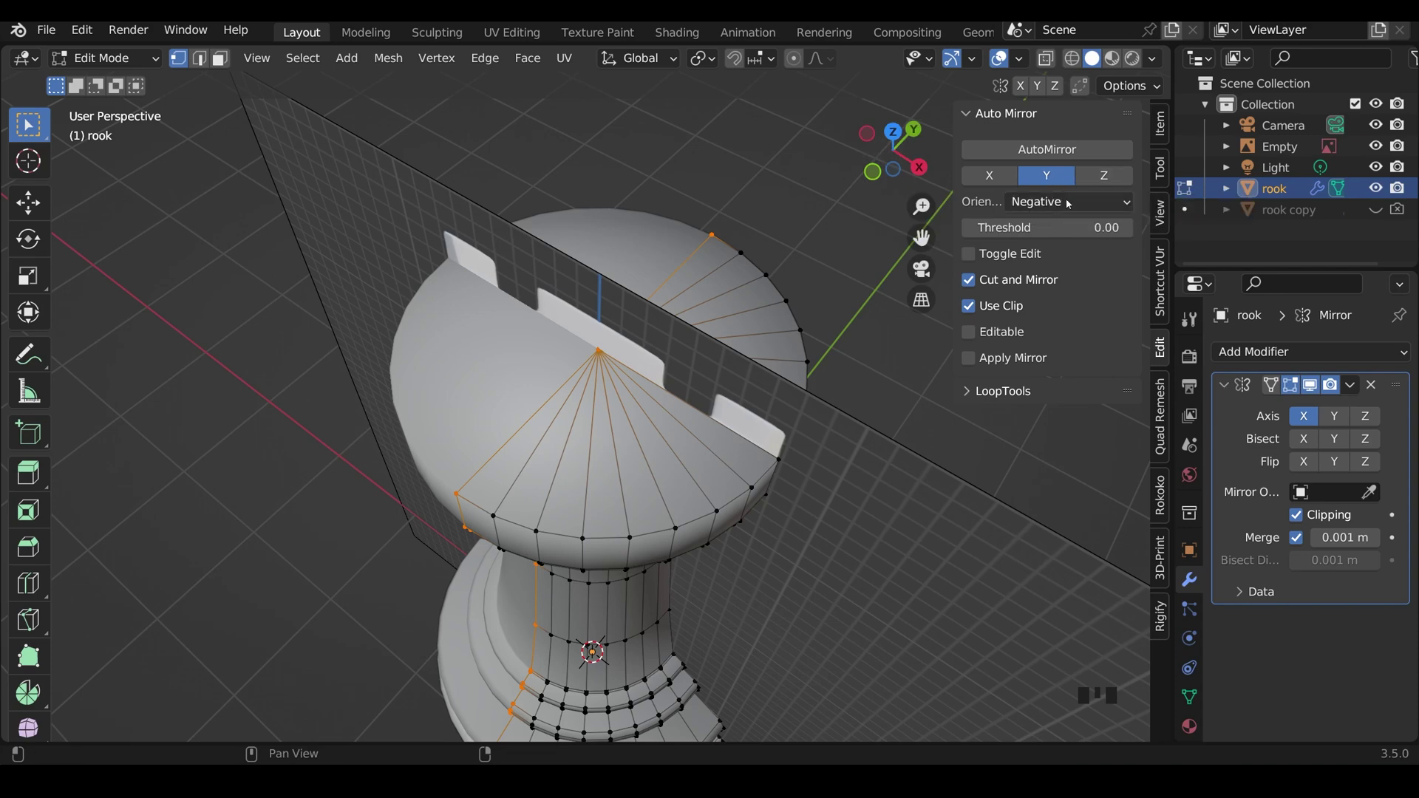
click(1048, 150)
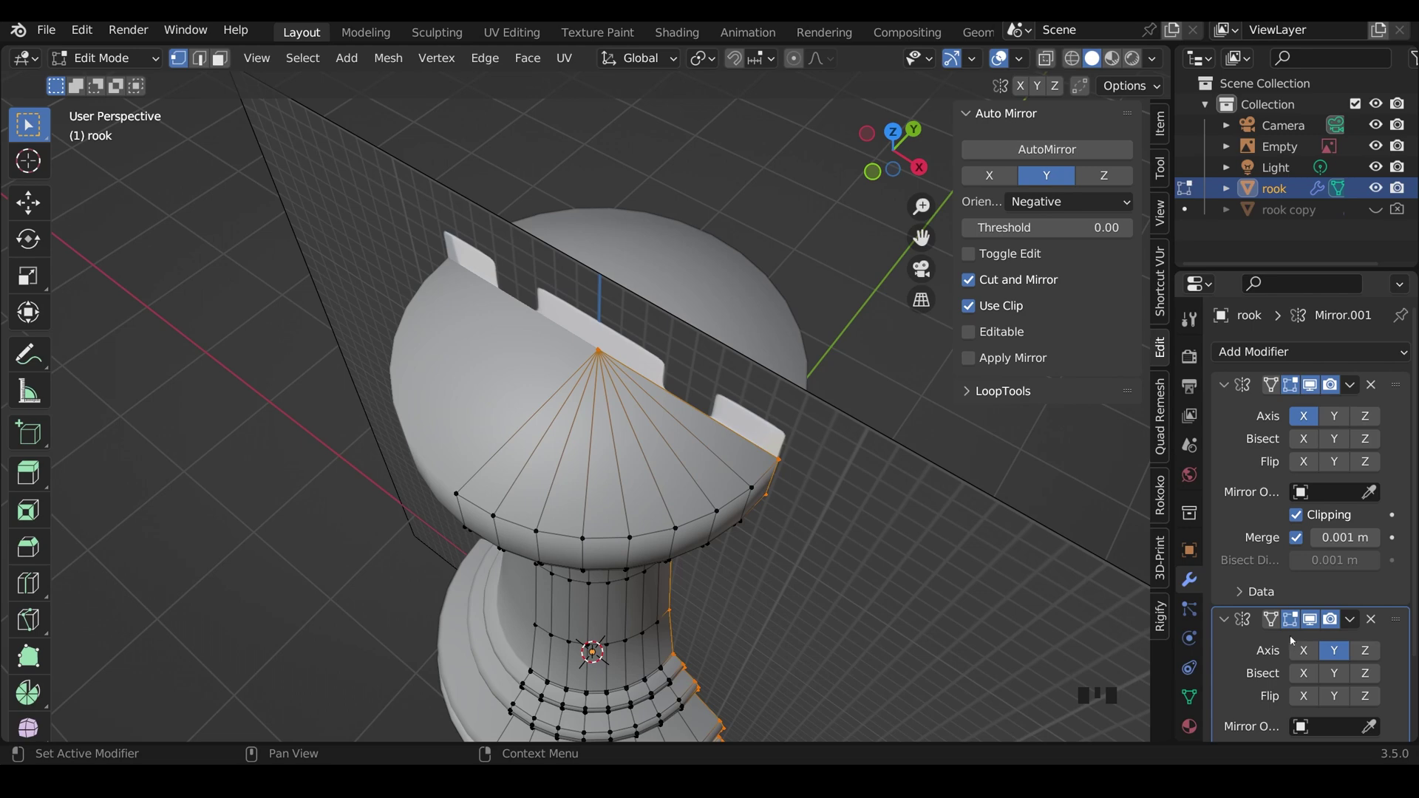
click(1373, 622)
click(1334, 416)
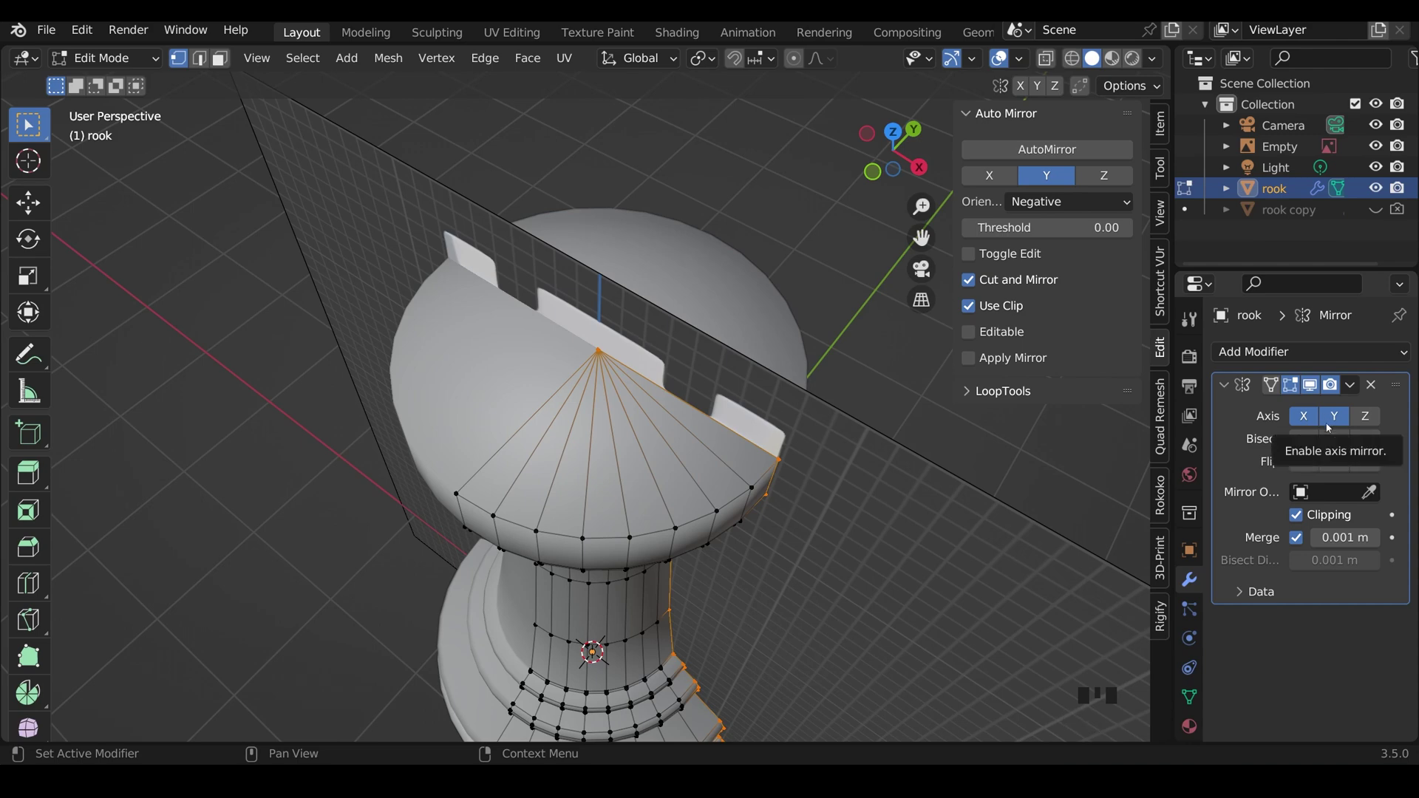
Inset the faces on top of the rook's head by about 0.3 m with Boundary off
key(3)
click(675, 410)
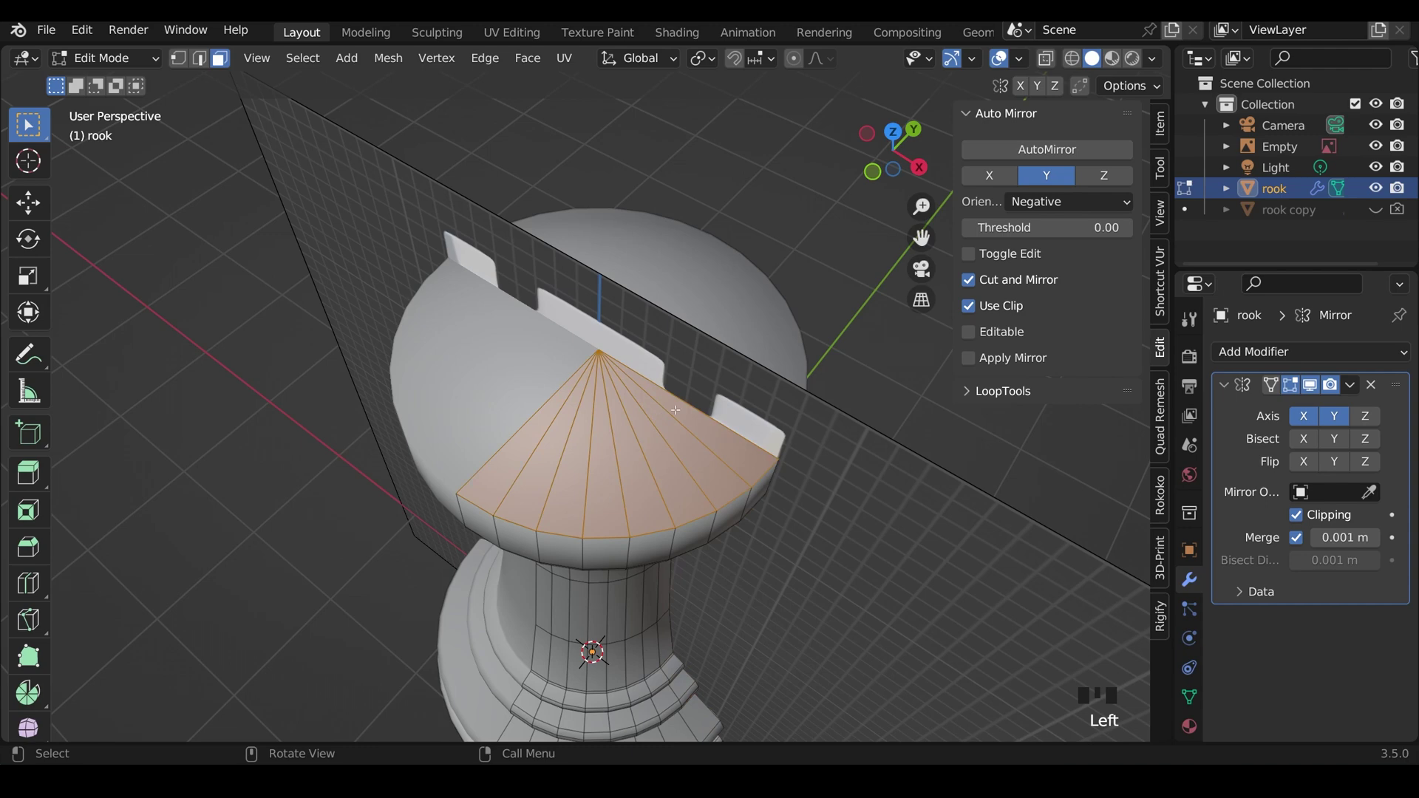
key(i)
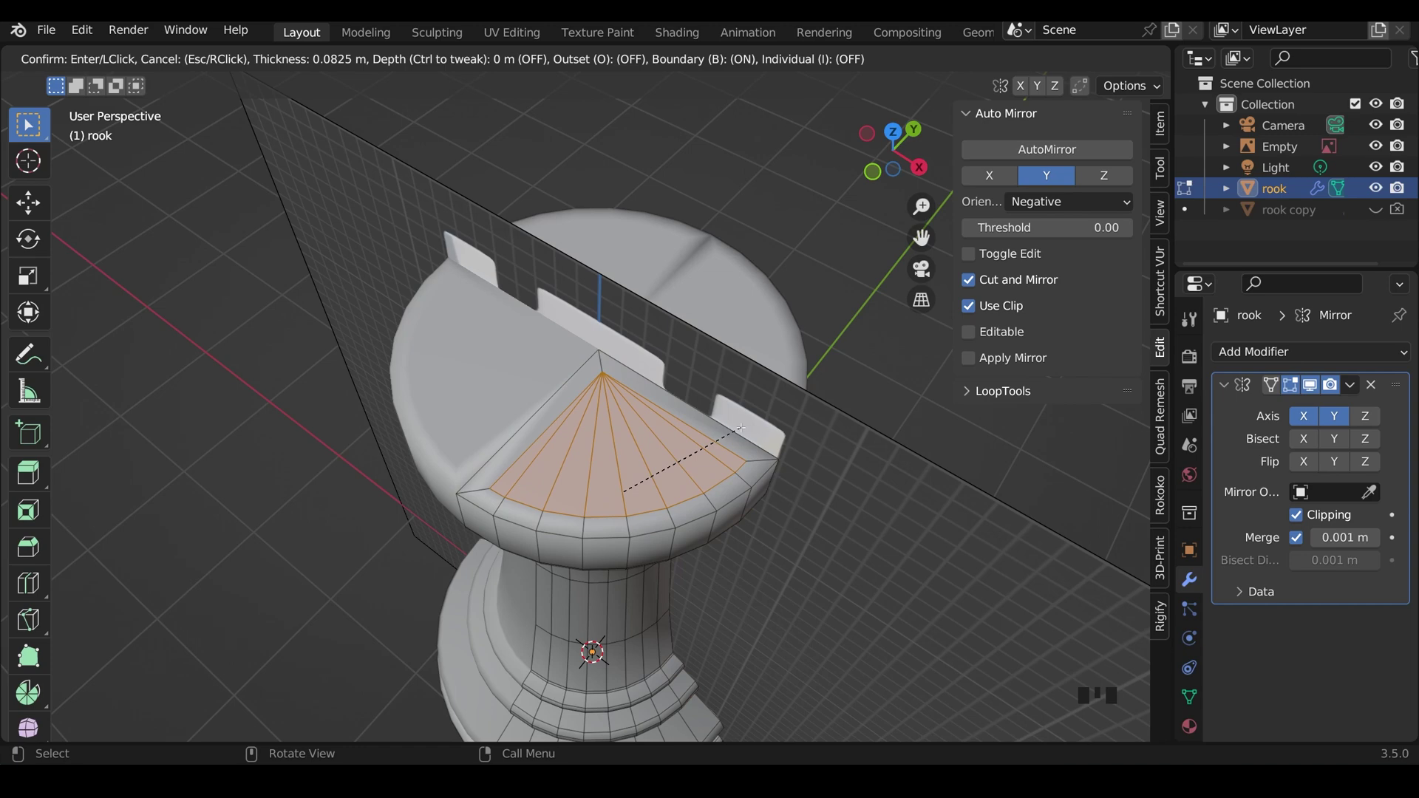
key(b)
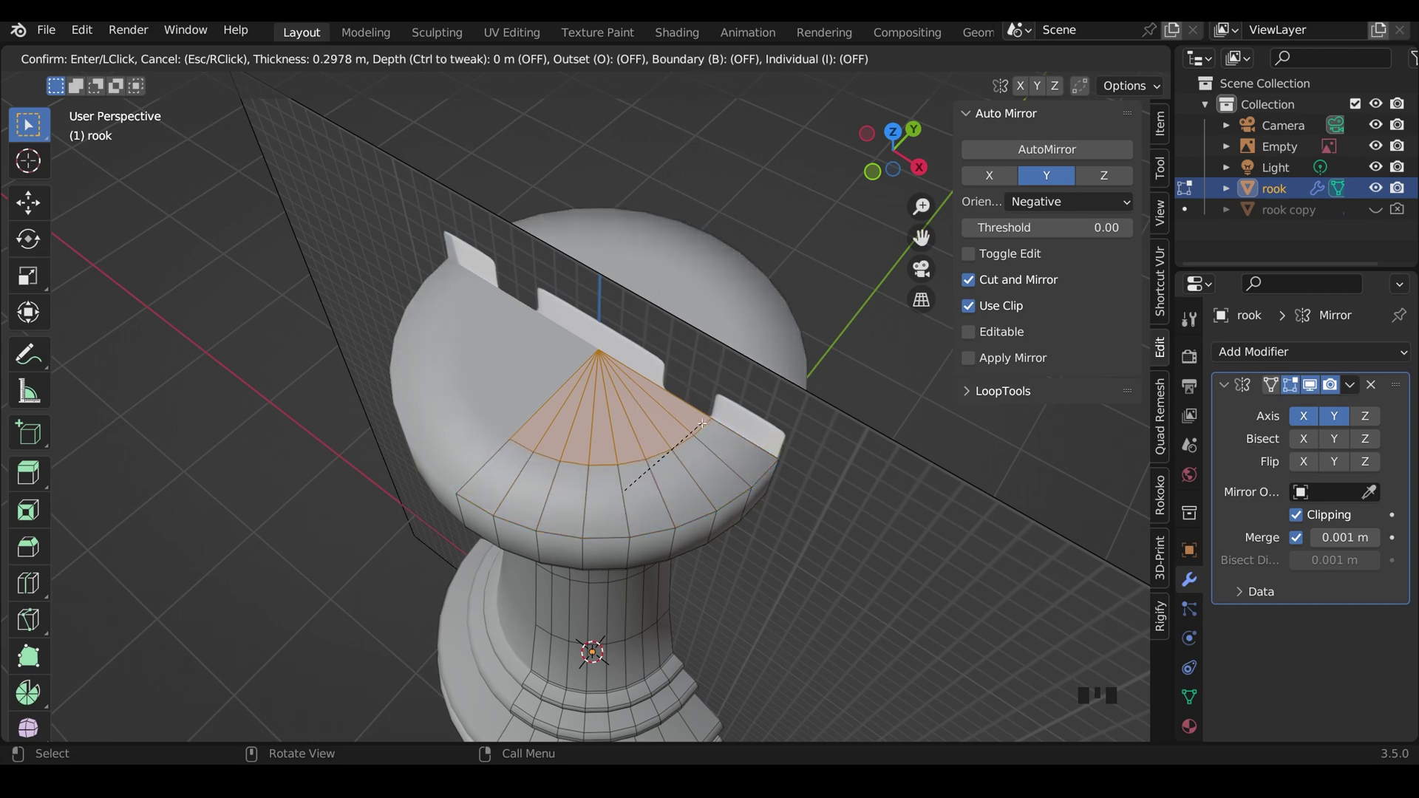
click(702, 424)
Extrude the two outer rim faces at each end of the quarter head upwards about 0.15 m as battlements, and return to Object Mode
click(752, 424)
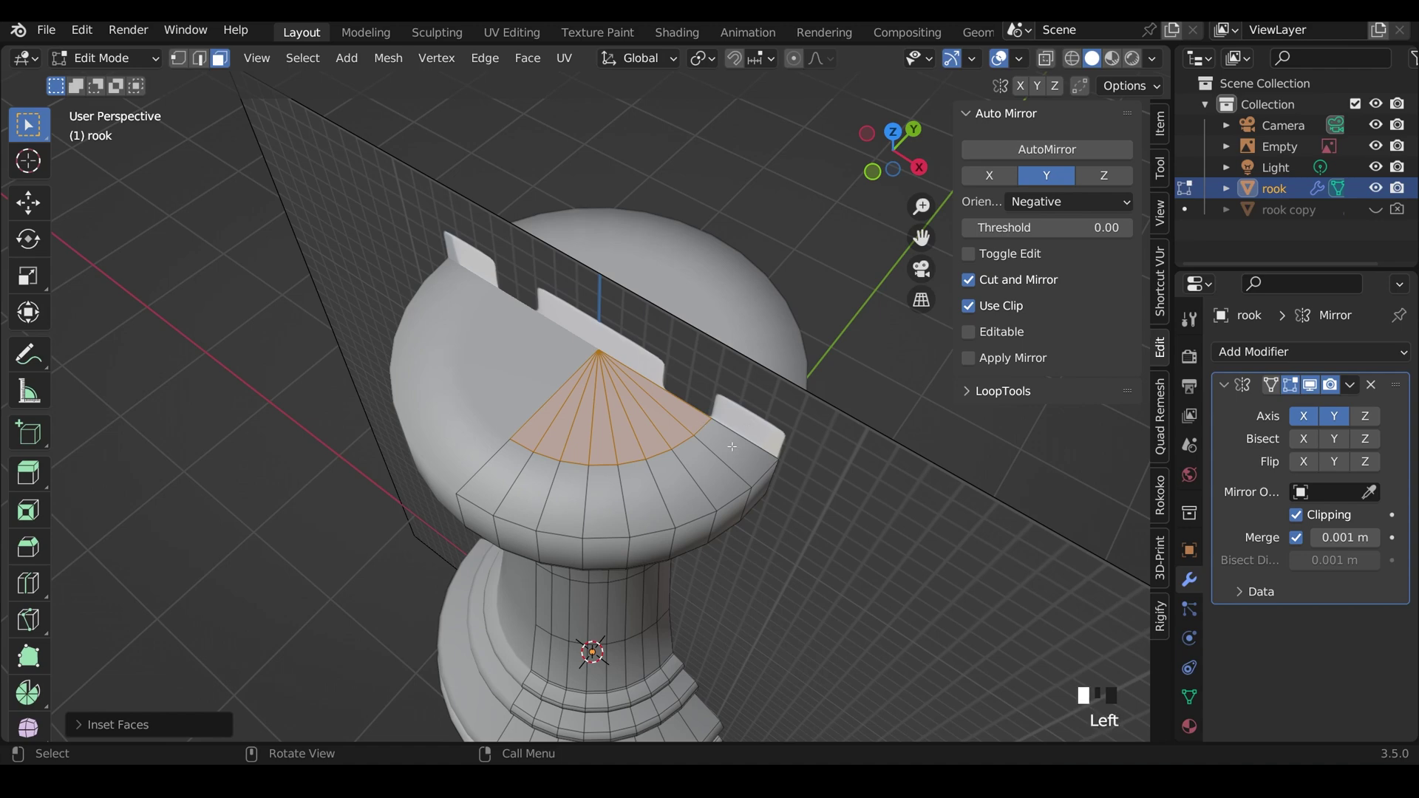
shift+click(710, 472)
shift+click(534, 486)
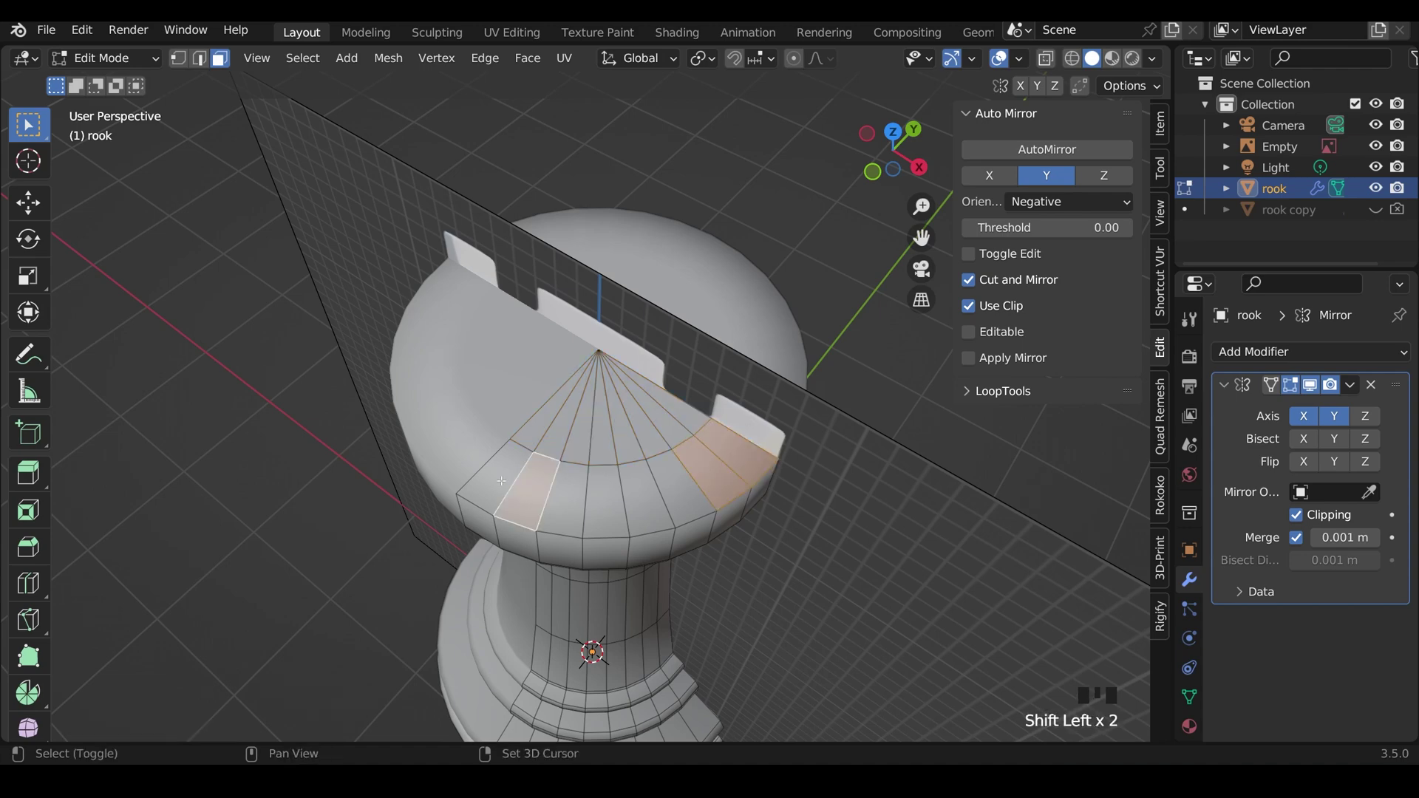
shift+click(489, 476)
key(e)
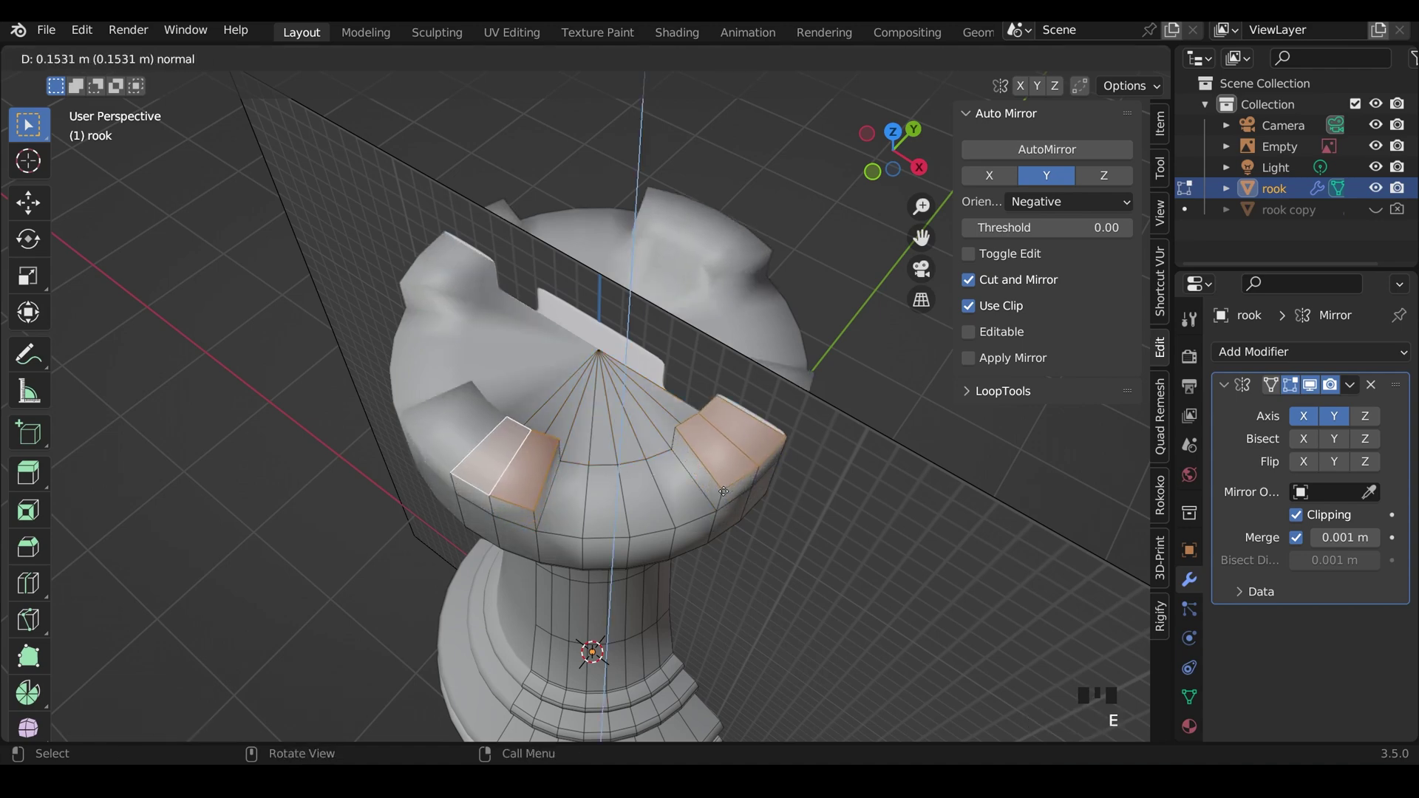
click(739, 443)
middle_drag(739, 443, 698, 507)
key(Tab)
scroll(748, 506, down, 2)
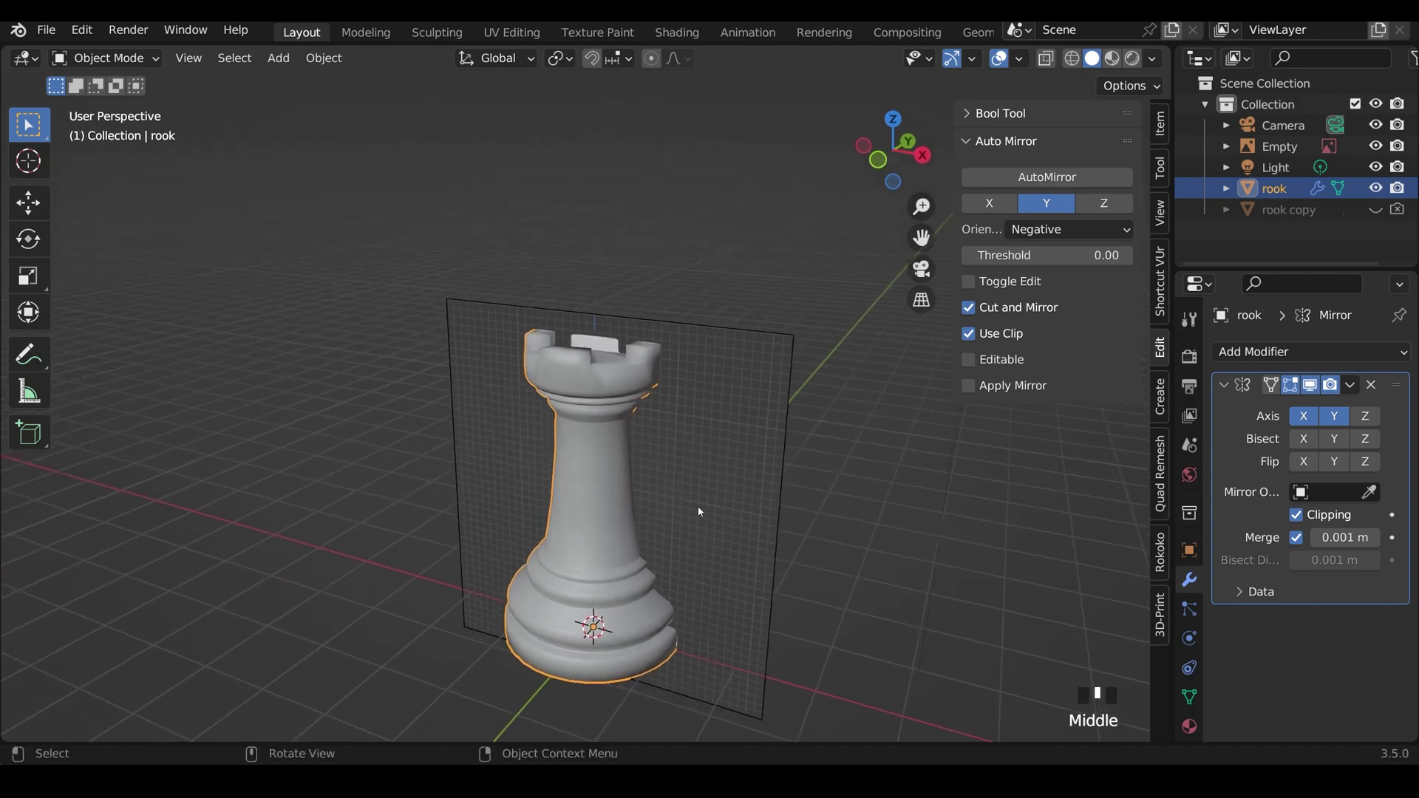
Try Shade Auto Smooth on the rook, and set it back to Shade Smooth
right_click(604, 467)
click(579, 385)
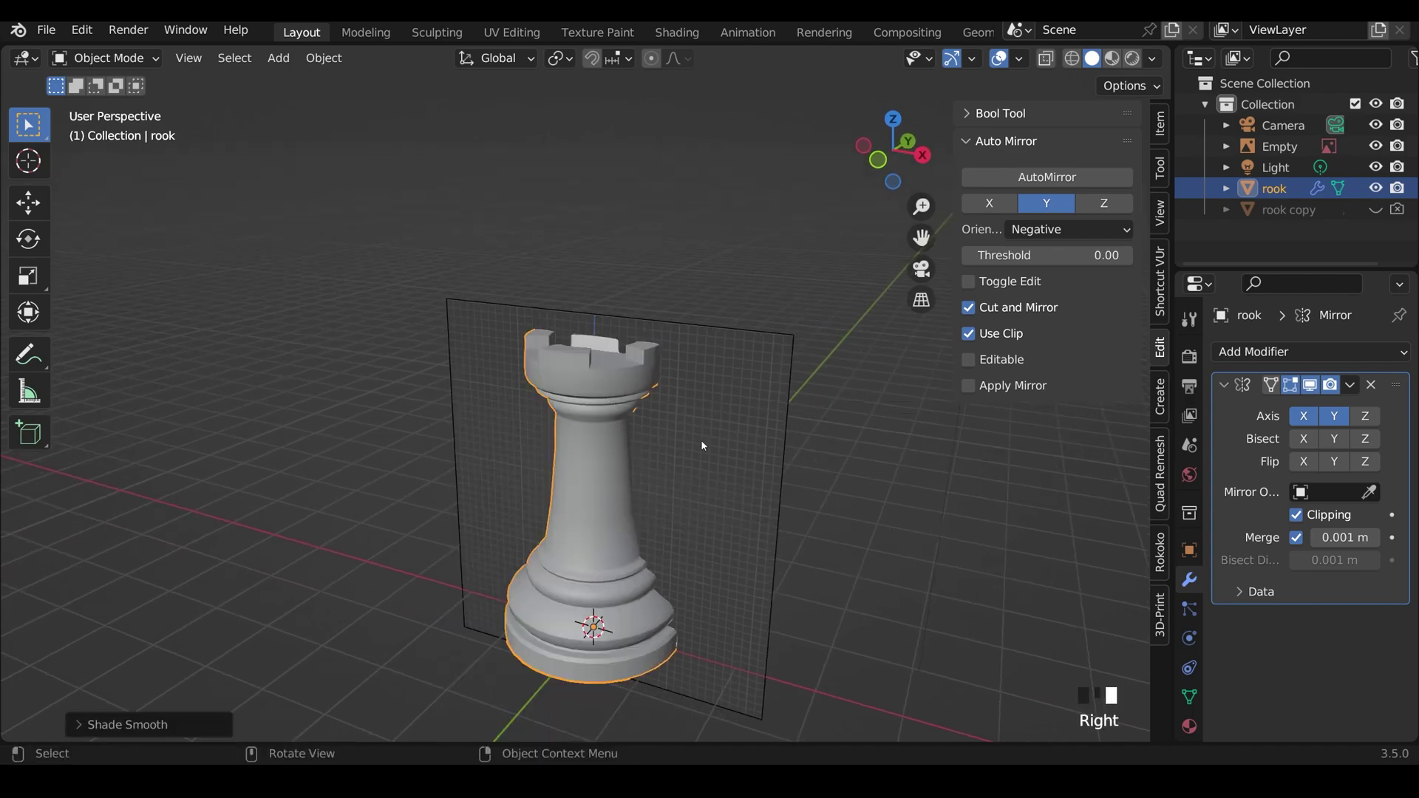
middle_drag(703, 445, 658, 620)
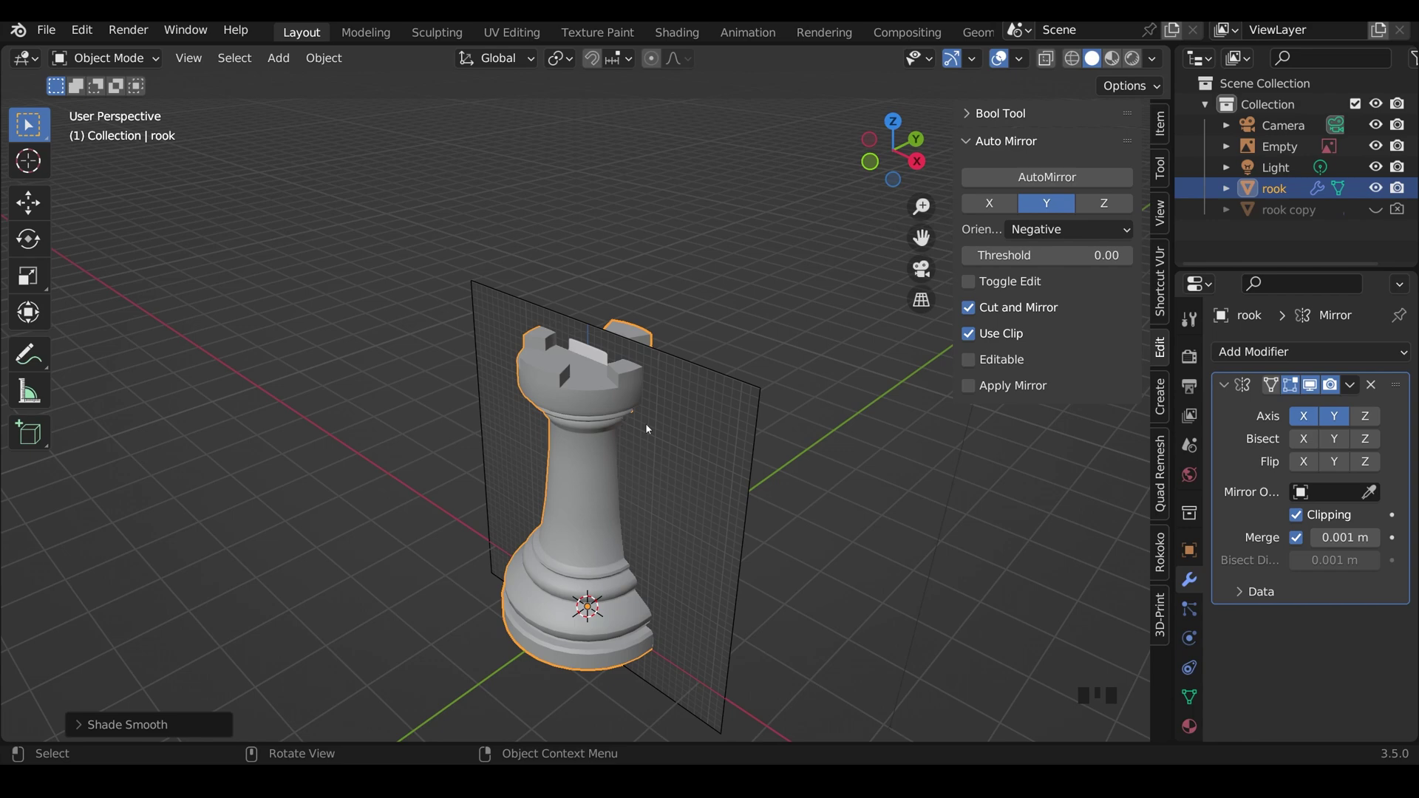
right_click(561, 363)
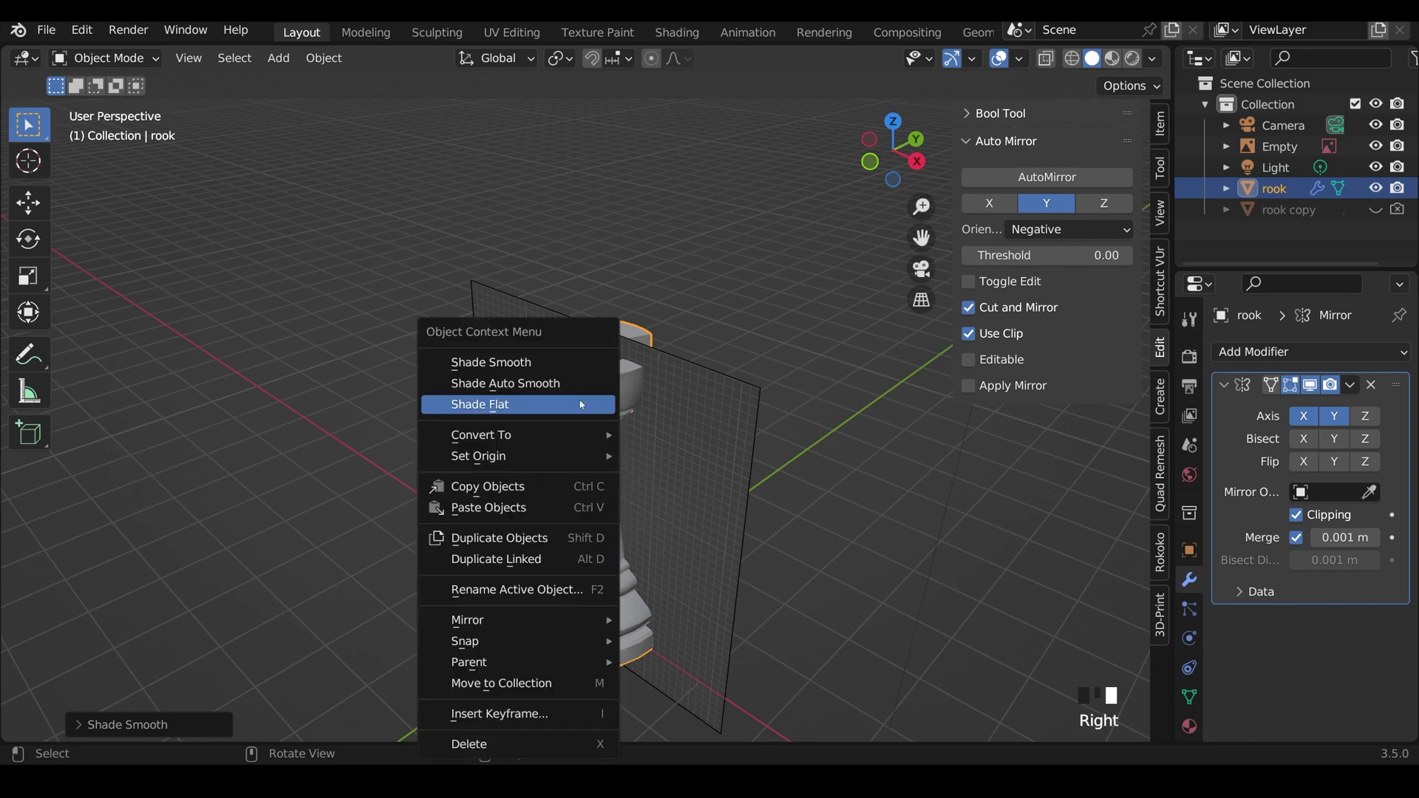
click(562, 363)
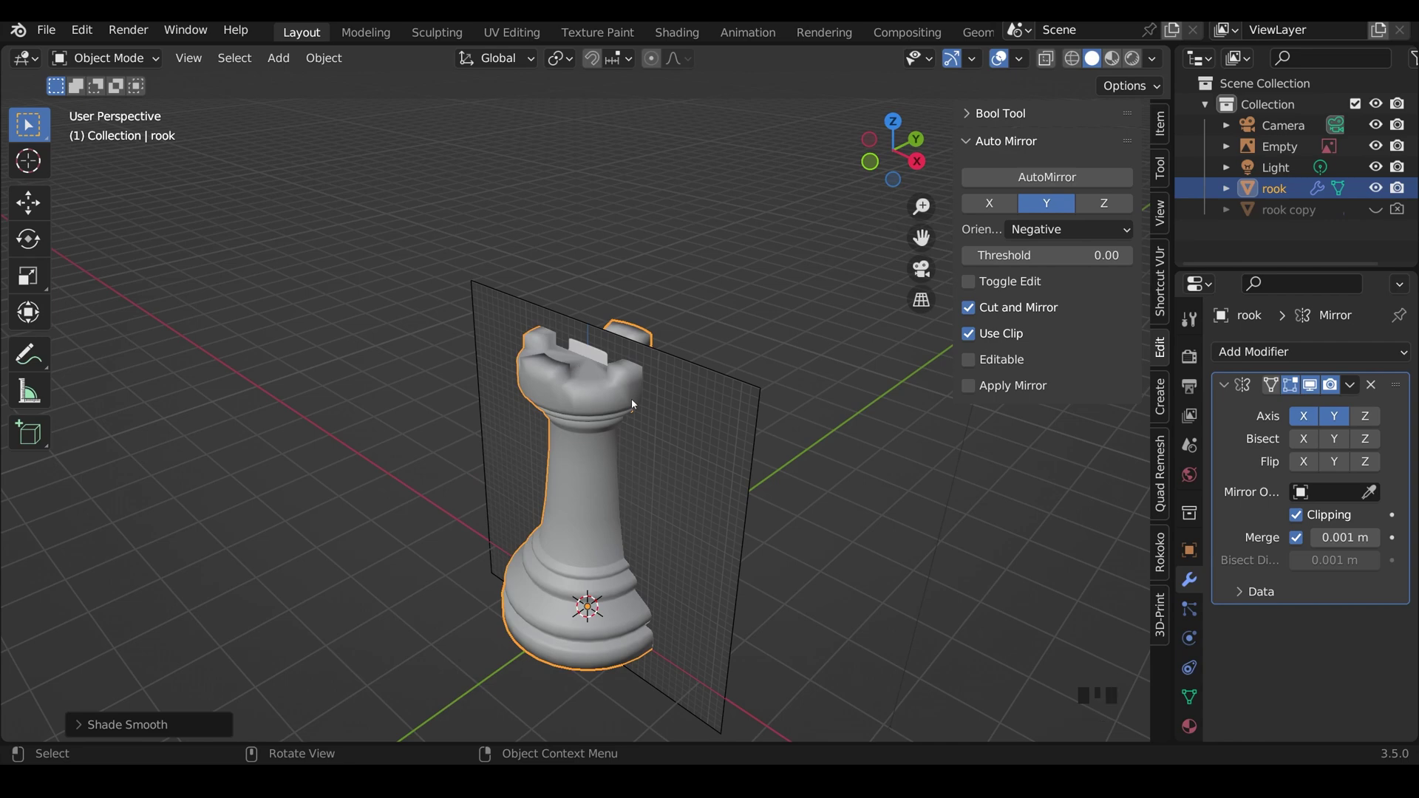
Add a Subdivision Surface modifier to the rook and check how it rounds the head
click(1271, 351)
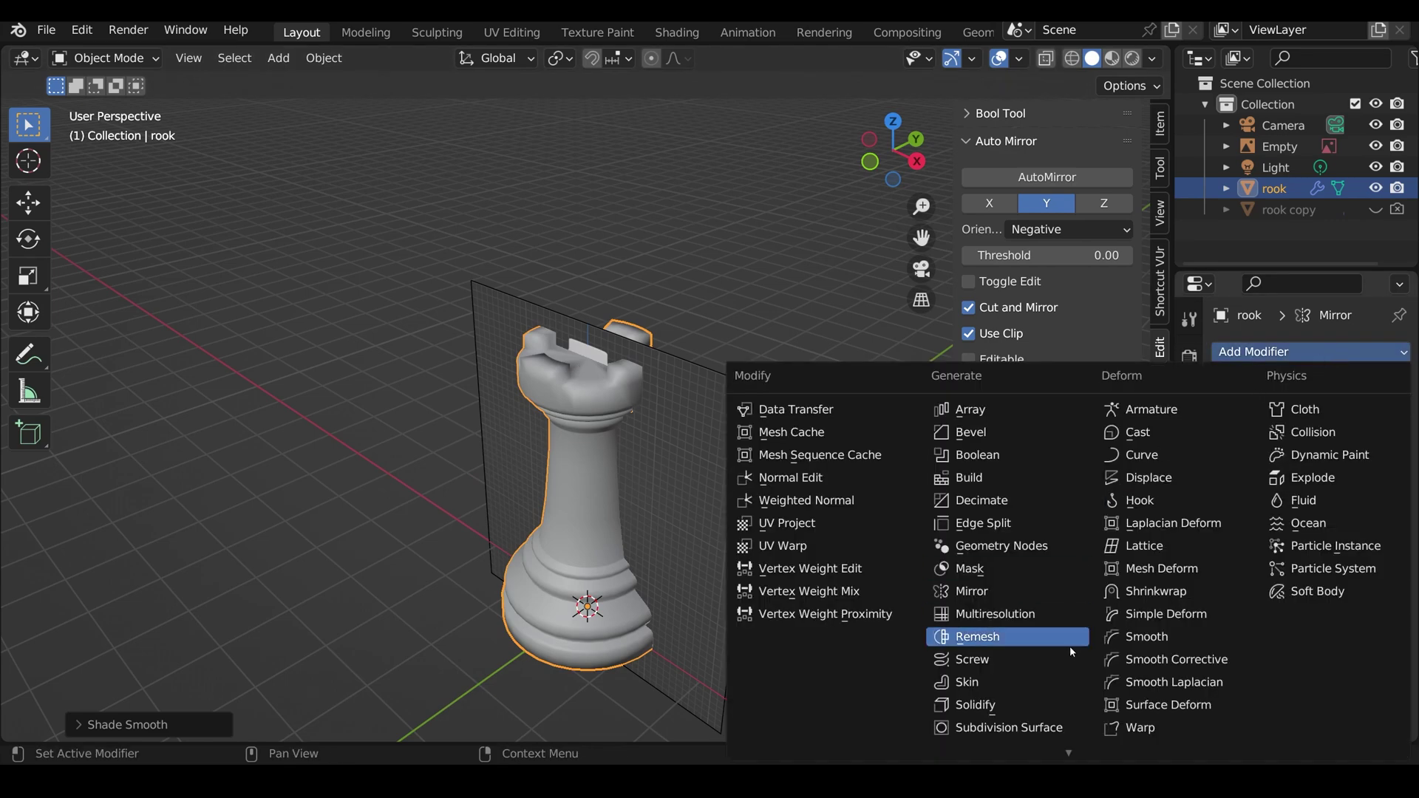
click(1055, 728)
scroll(625, 437, up, 4)
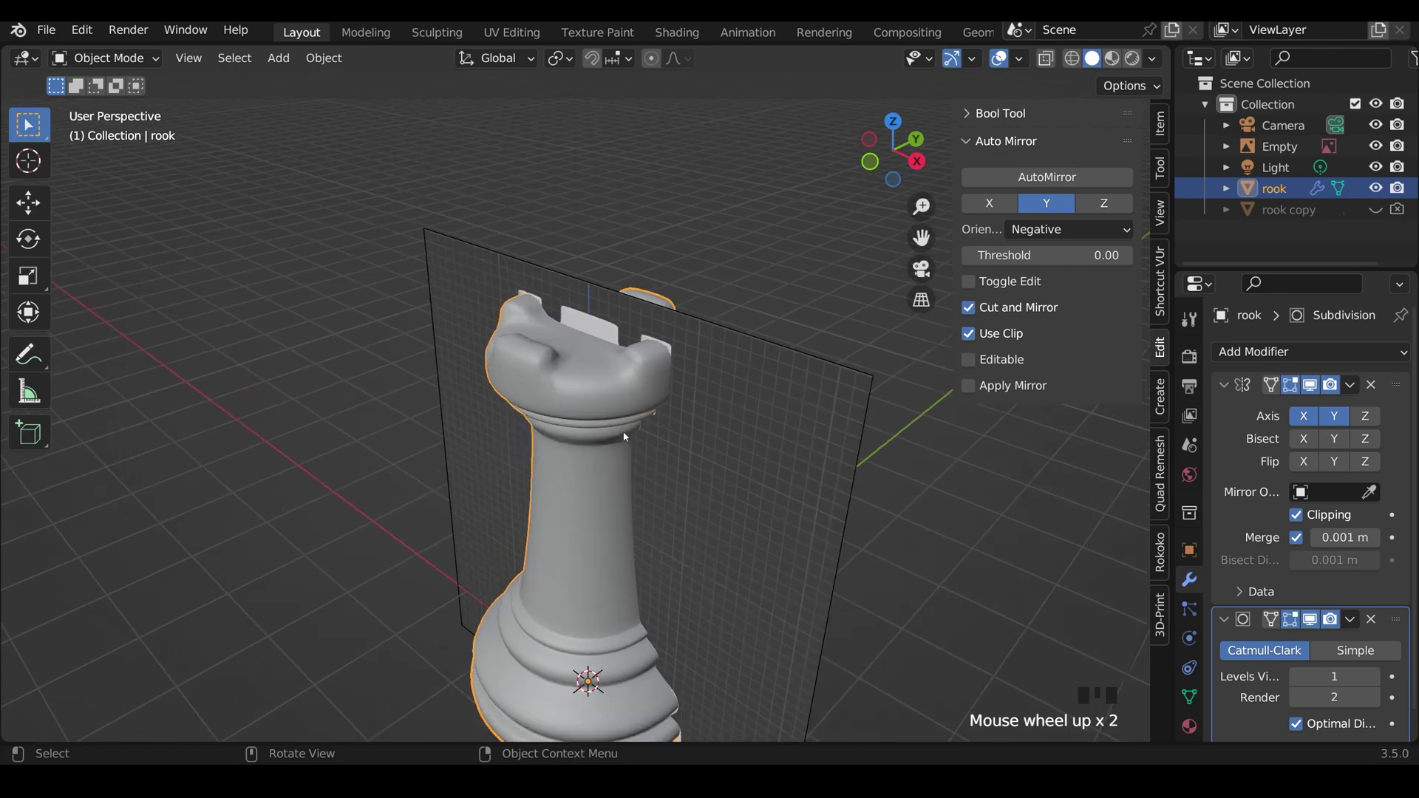
middle_drag(624, 437, 623, 385)
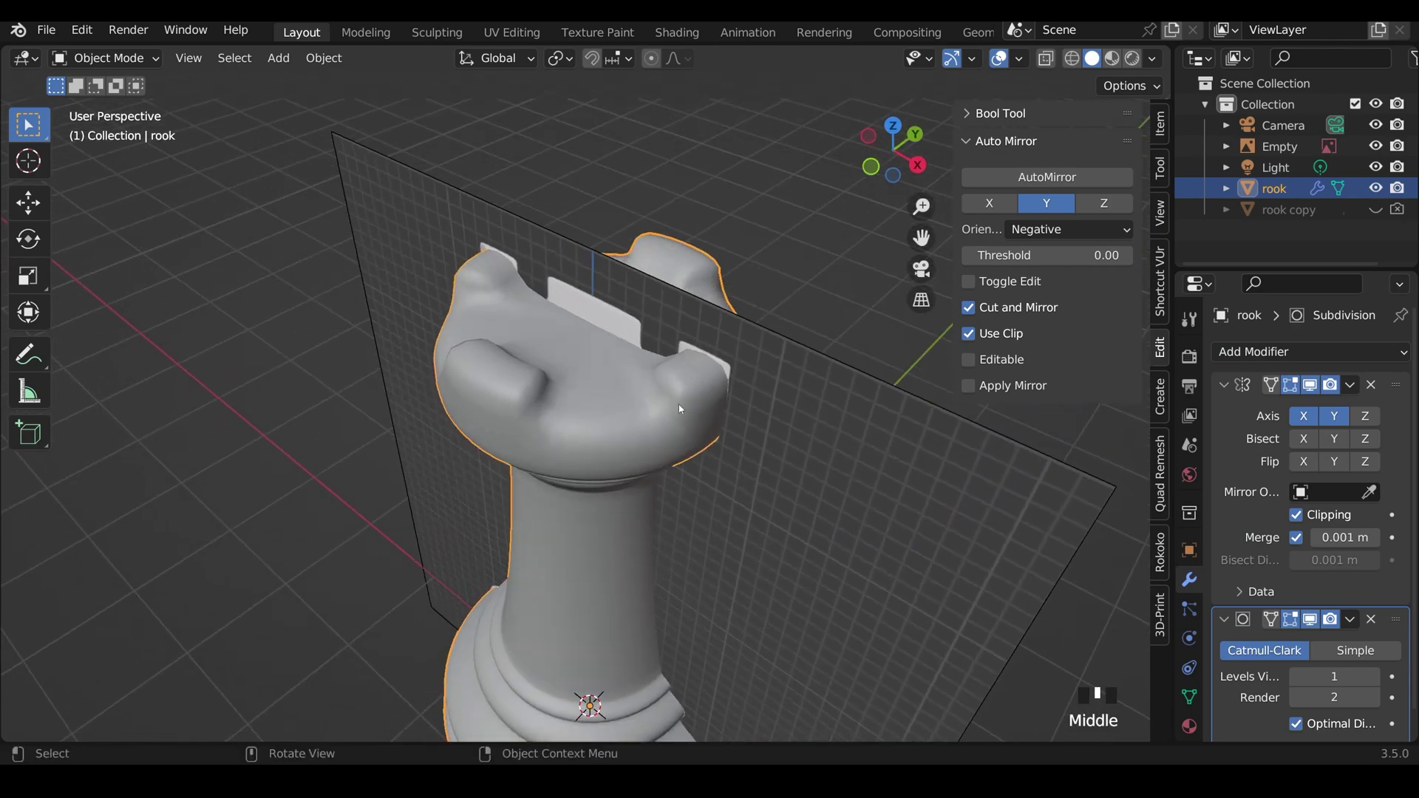
scroll(657, 532, down, 3)
Bevel the edge loop around the underside of the rook's base about 0.035 m with 2 segments, and return to Object Mode
middle_drag(658, 532, 696, 648)
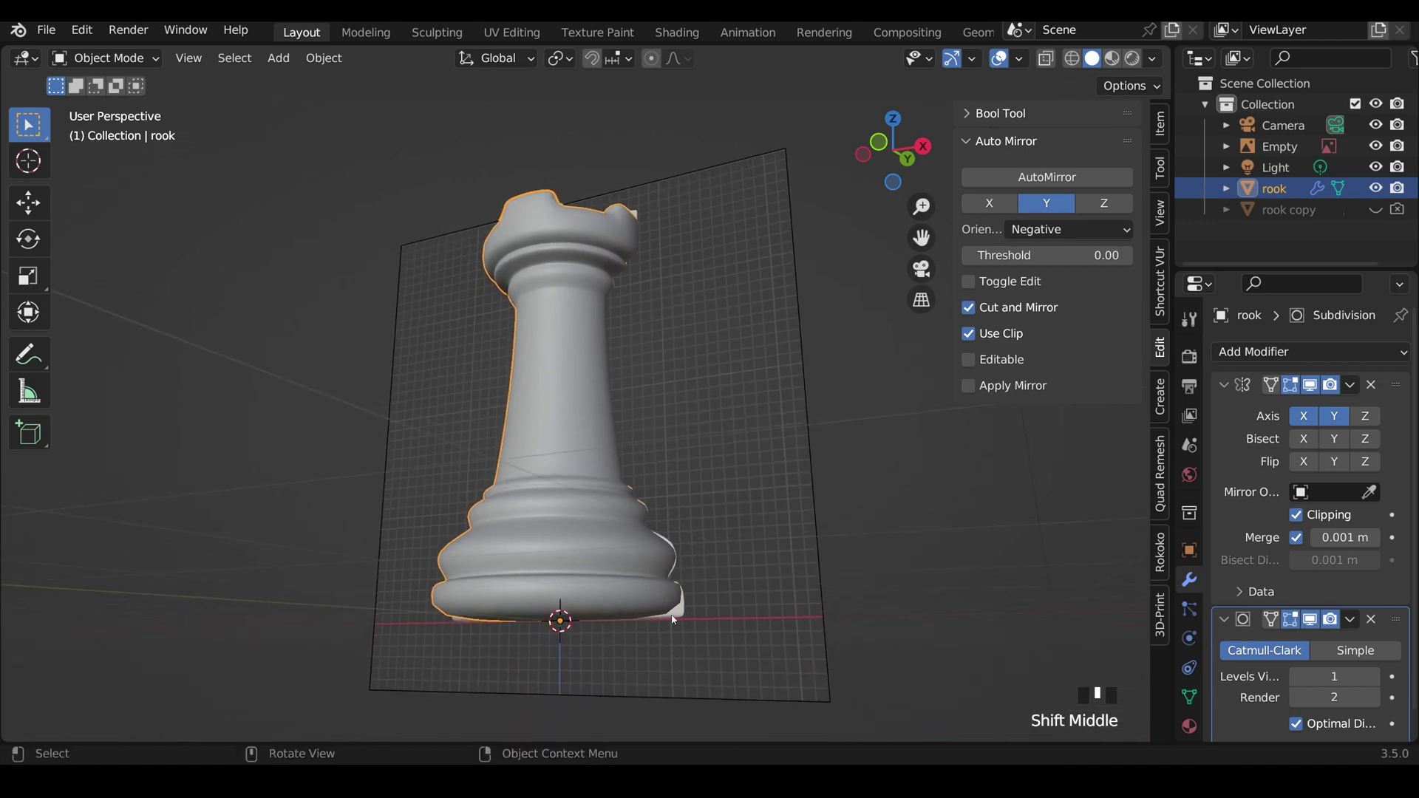
key(Tab)
scroll(695, 648, up, 3)
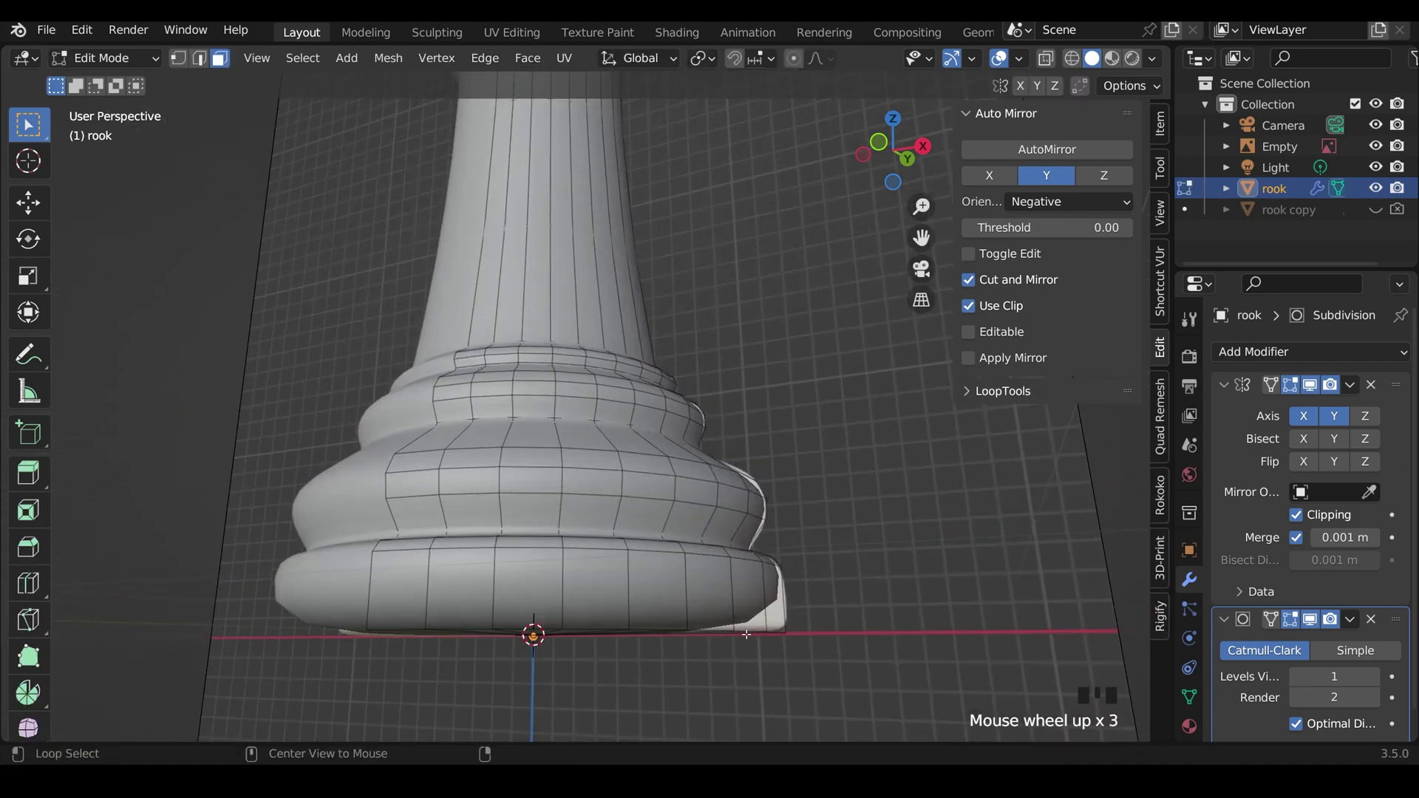
alt+click(761, 585)
middle_drag(762, 585, 787, 551)
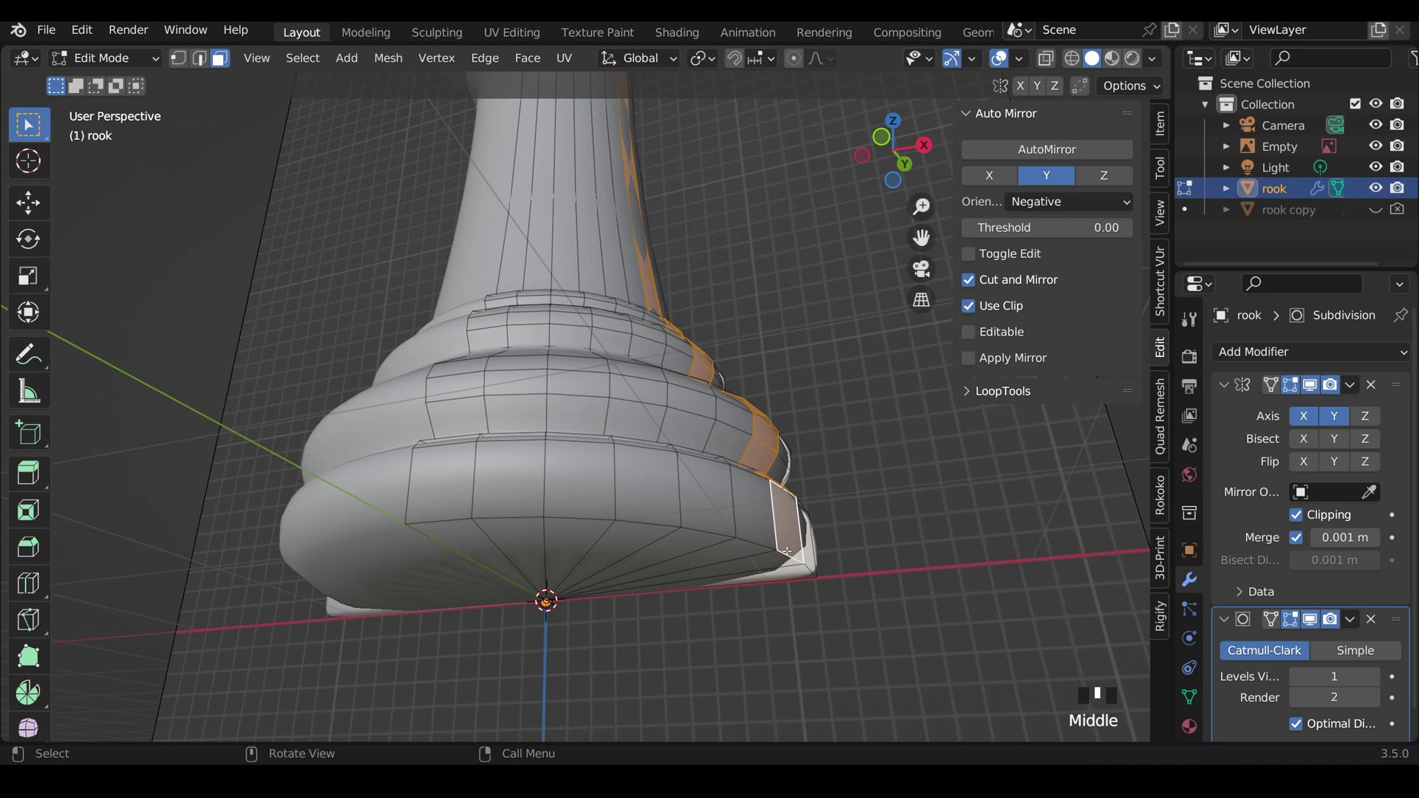
key(2)
alt+click(787, 552)
key(ctrl+b)
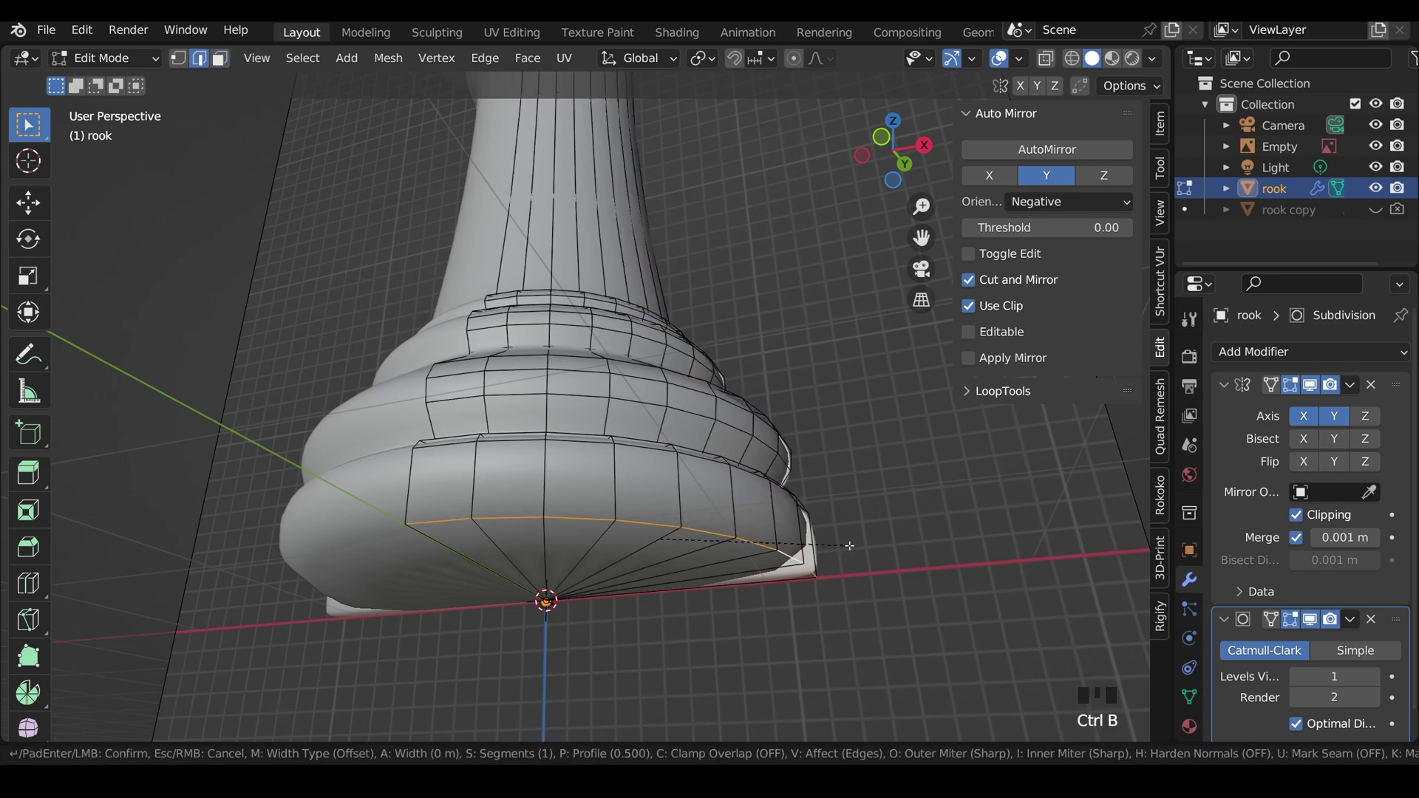
scroll(855, 544, up, 1)
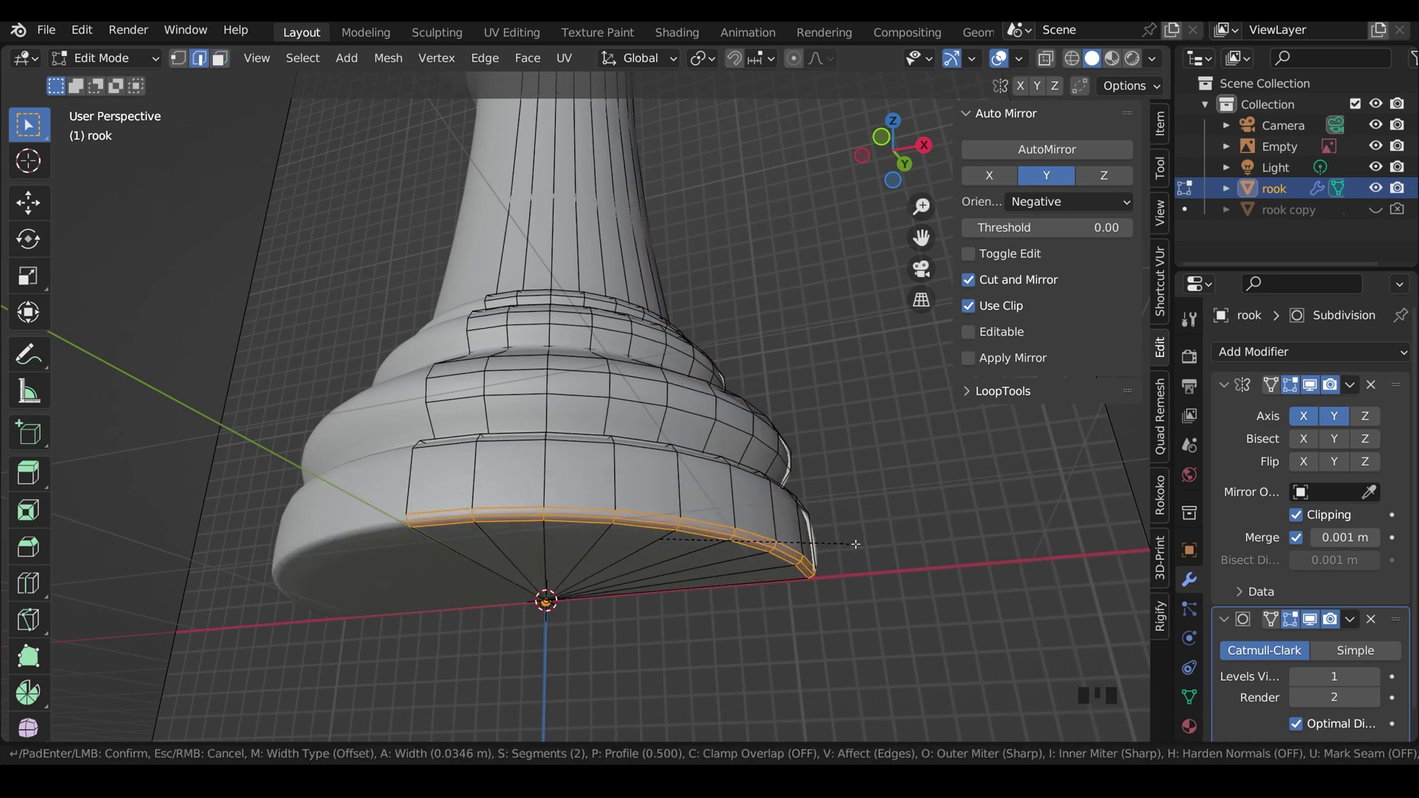
click(855, 544)
scroll(855, 550, down, 4)
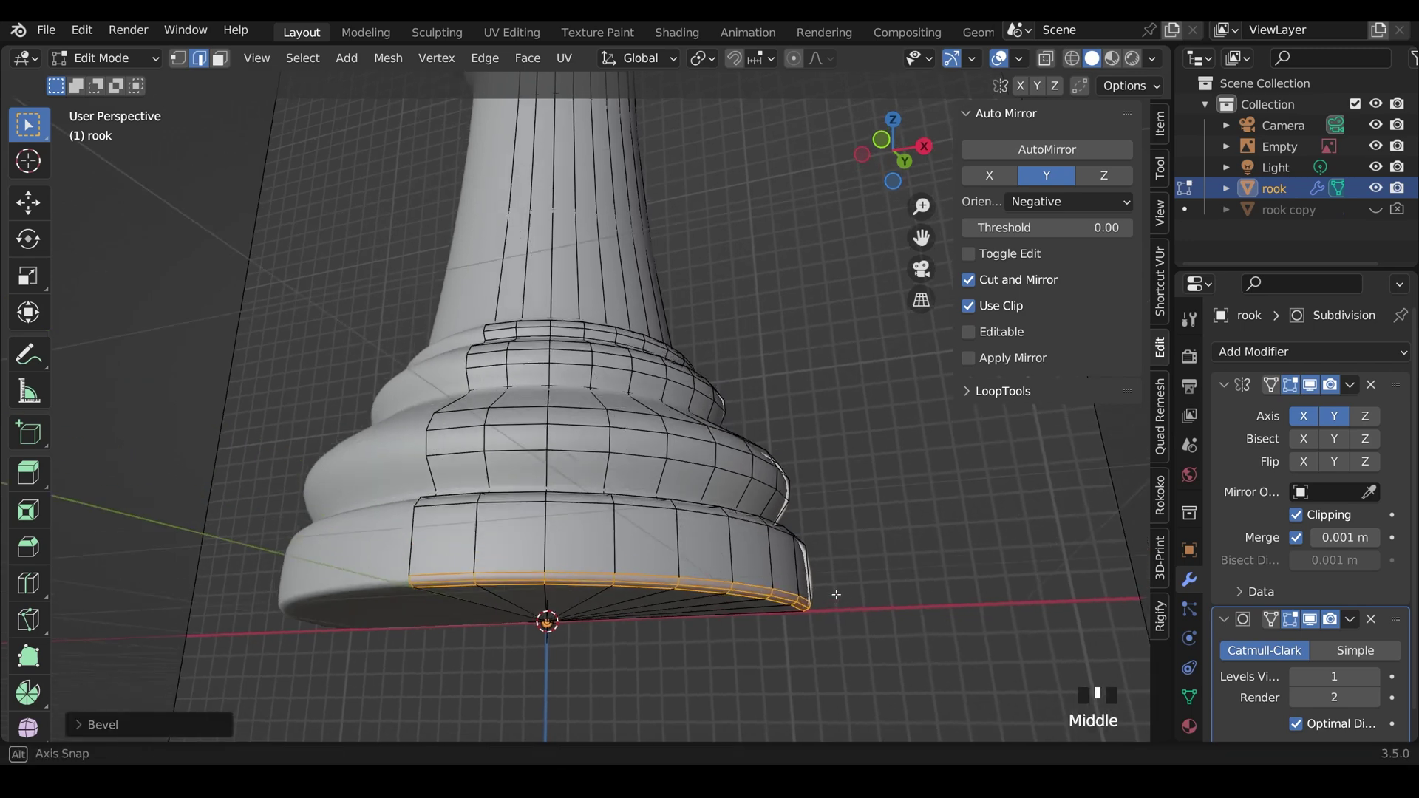
middle_drag(855, 555, 787, 621)
key(Tab)
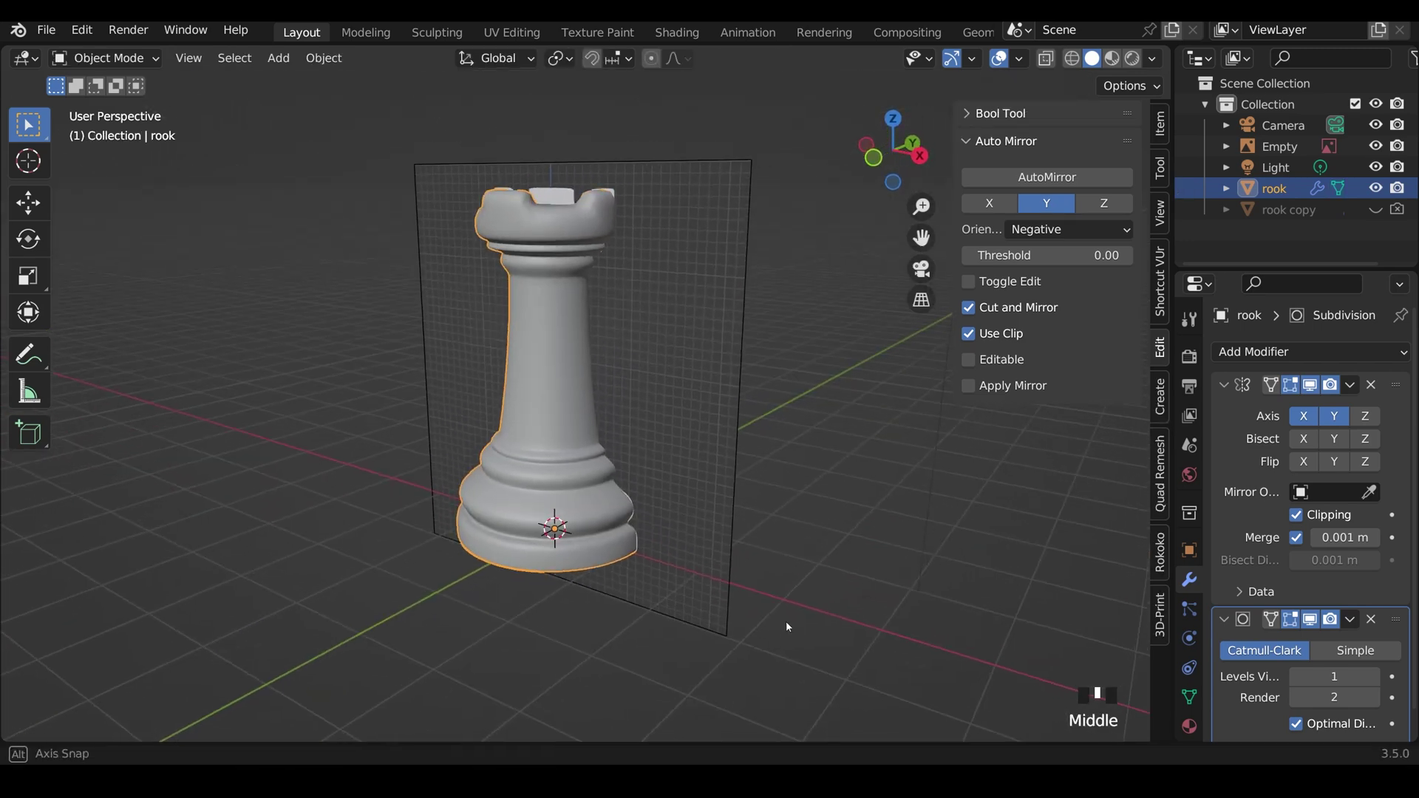
Extrude the central faces on top of the rook's head downwards in Edit Mode to recess the area inside the battlements
shift+middle_drag(590, 317, 597, 378)
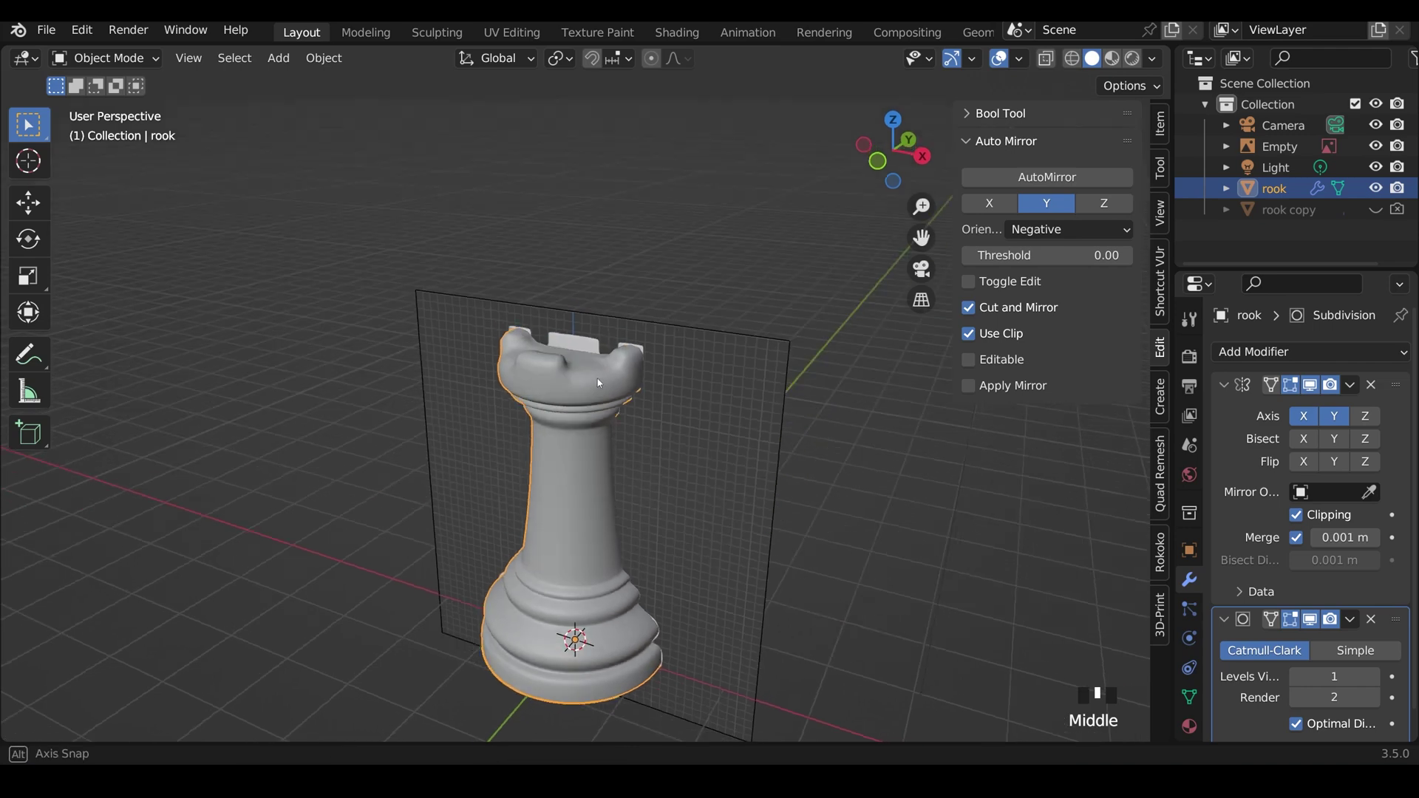
scroll(618, 397, up, 4)
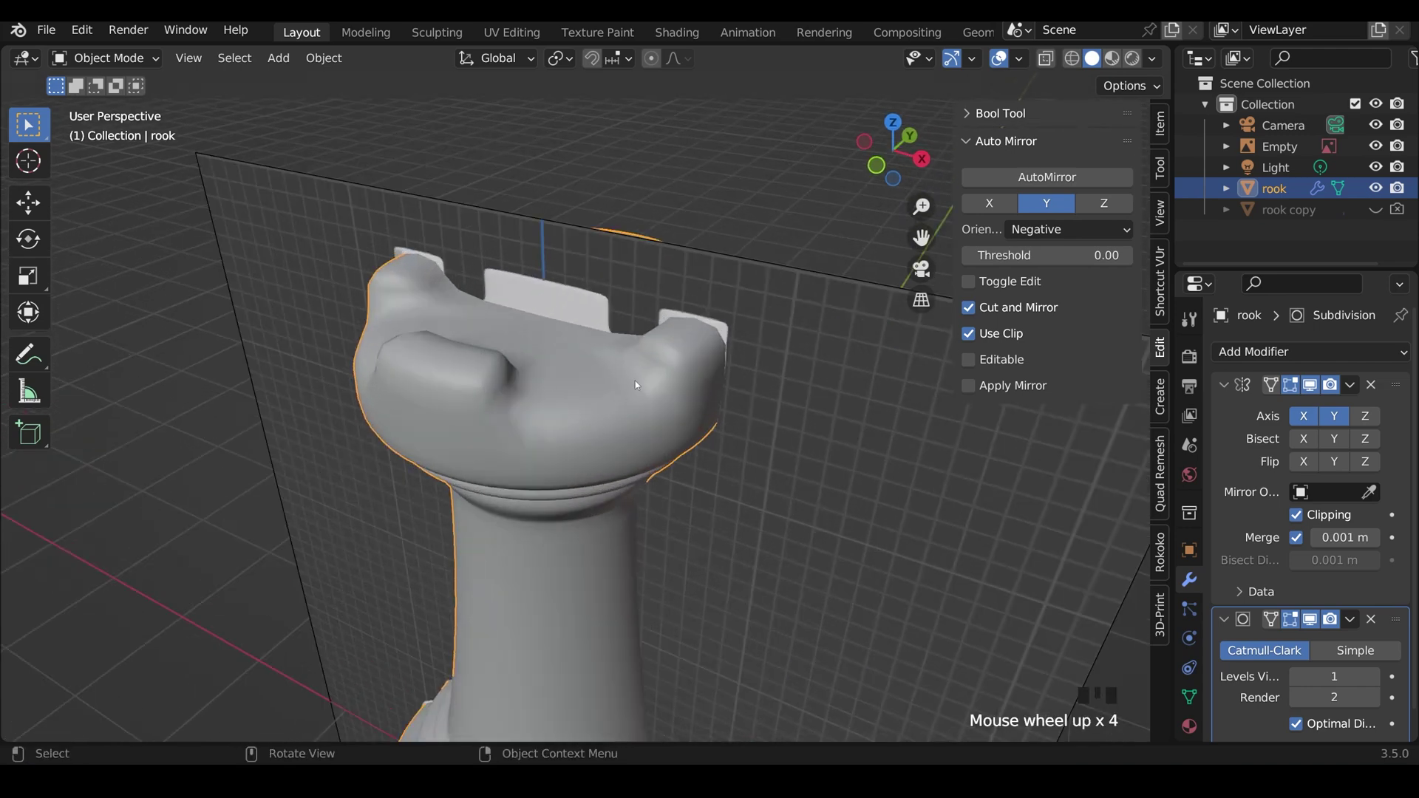
key(Tab)
middle_drag(638, 384, 562, 354)
drag(517, 374, 575, 398)
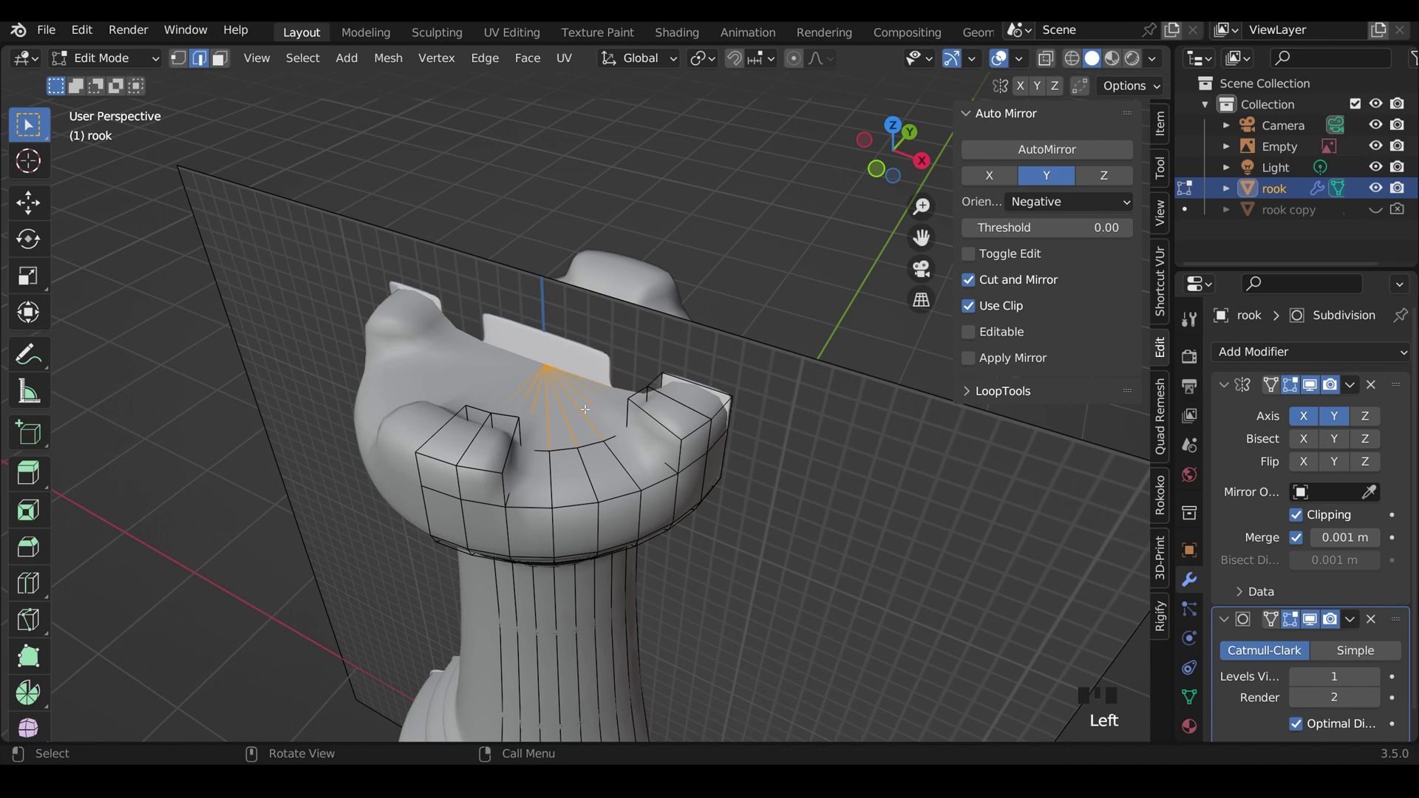
key(3)
click(527, 355)
middle_drag(526, 355, 888, 289)
key(e)
click(794, 364)
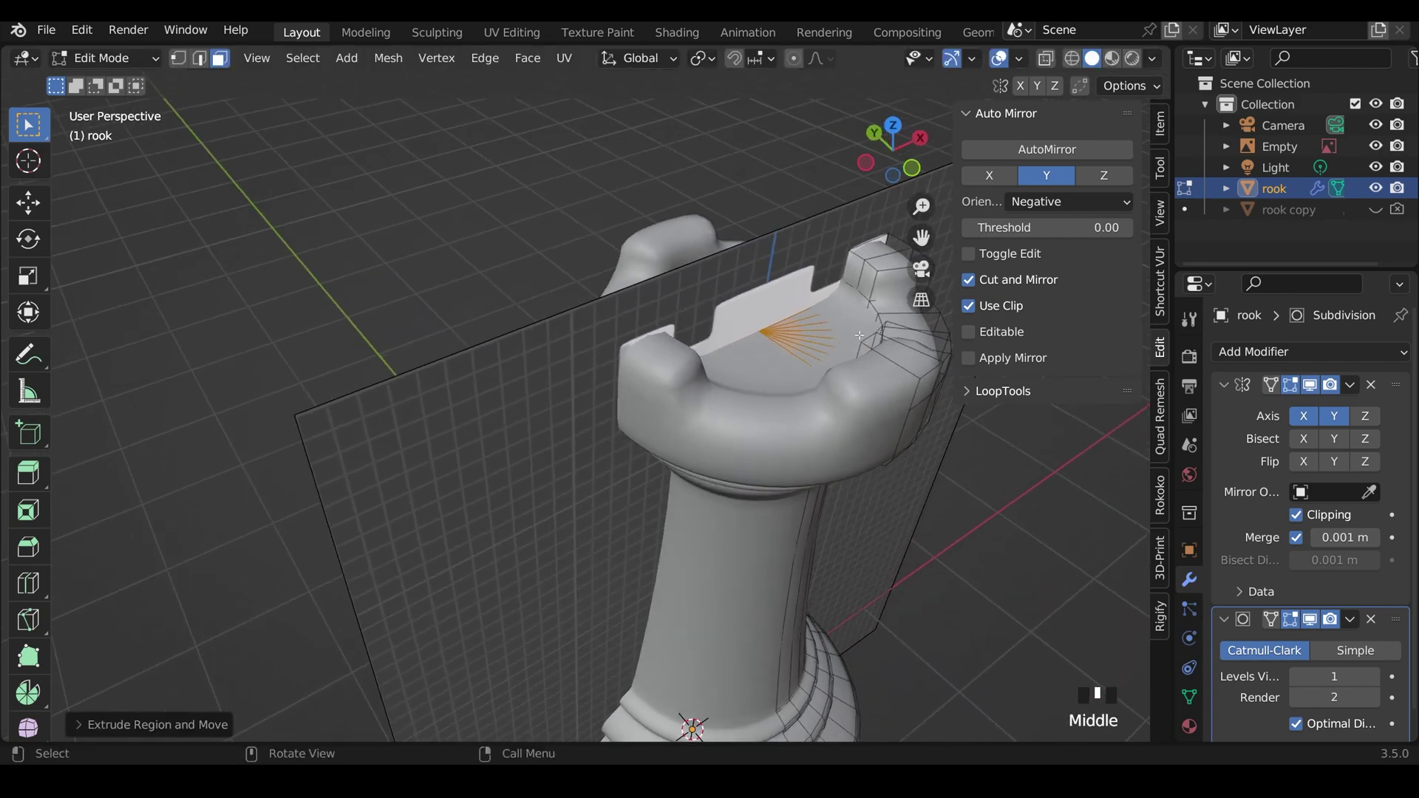
Lower the recessed floor faces of the head by about 0.05 m along global Z
middle_drag(859, 335, 636, 356)
key(g)
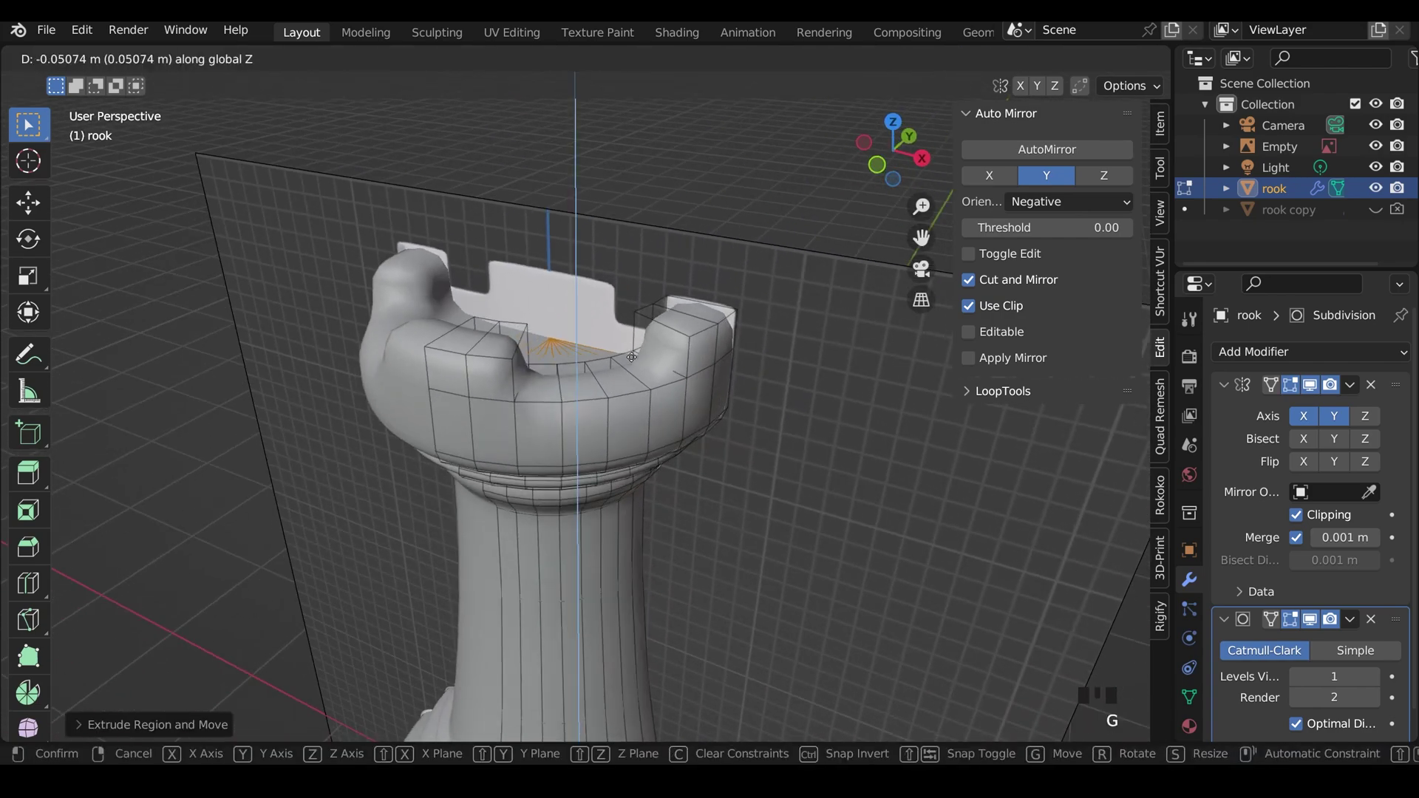
click(632, 357)
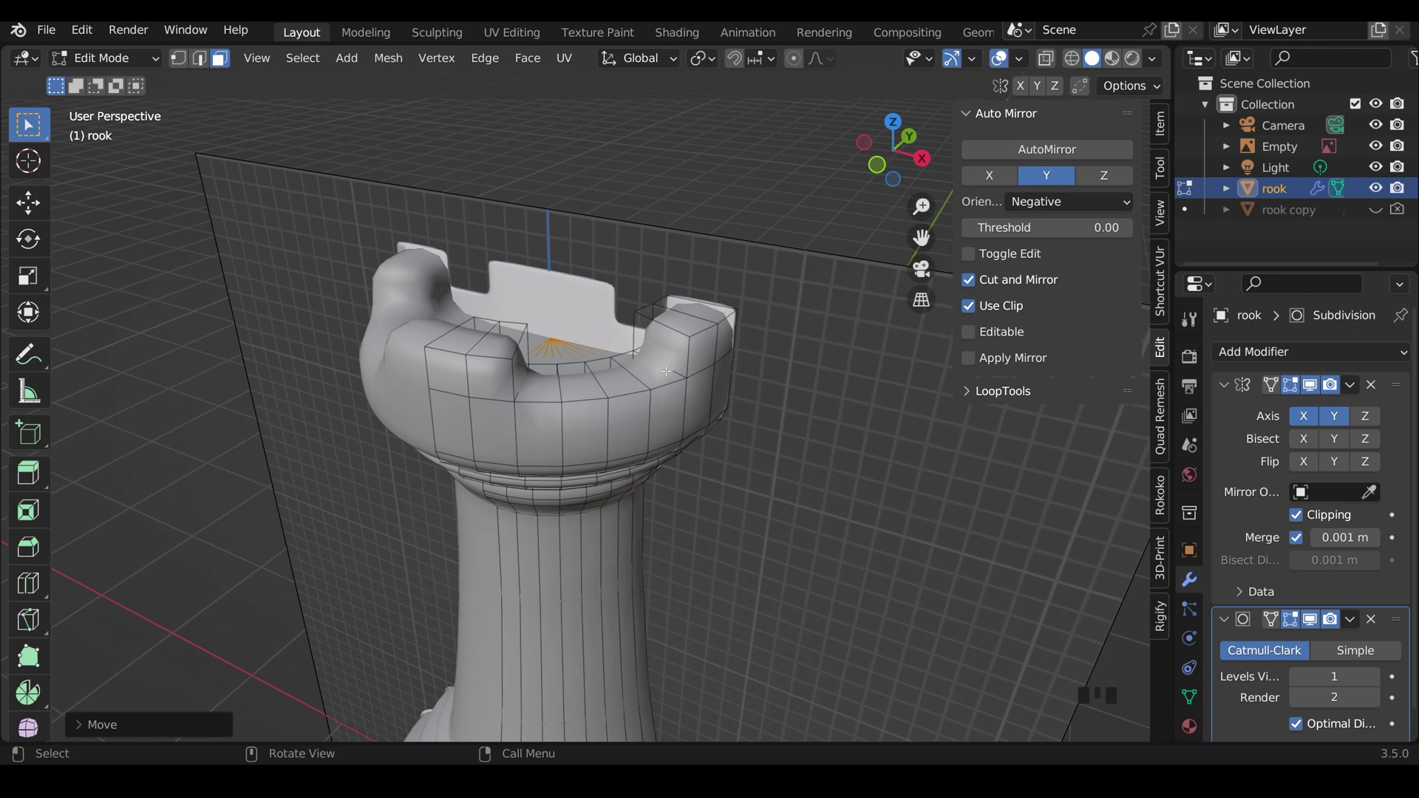
Add an edge loop close to the top of each battlement on the head and check the sharpened edges in Object Mode
key(ctrl+r)
click(675, 354)
click(681, 343)
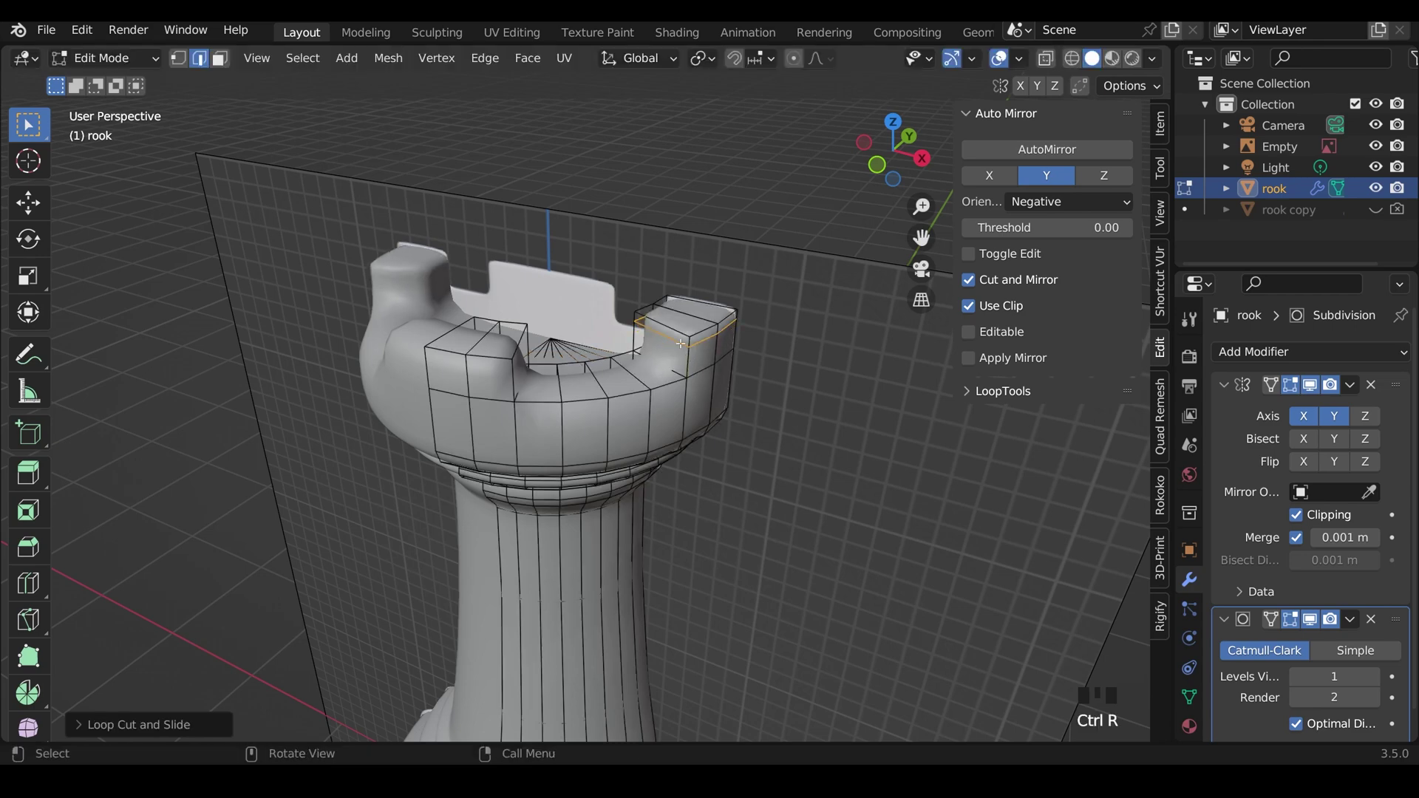
key(ctrl+r)
click(507, 354)
click(509, 358)
key(Tab)
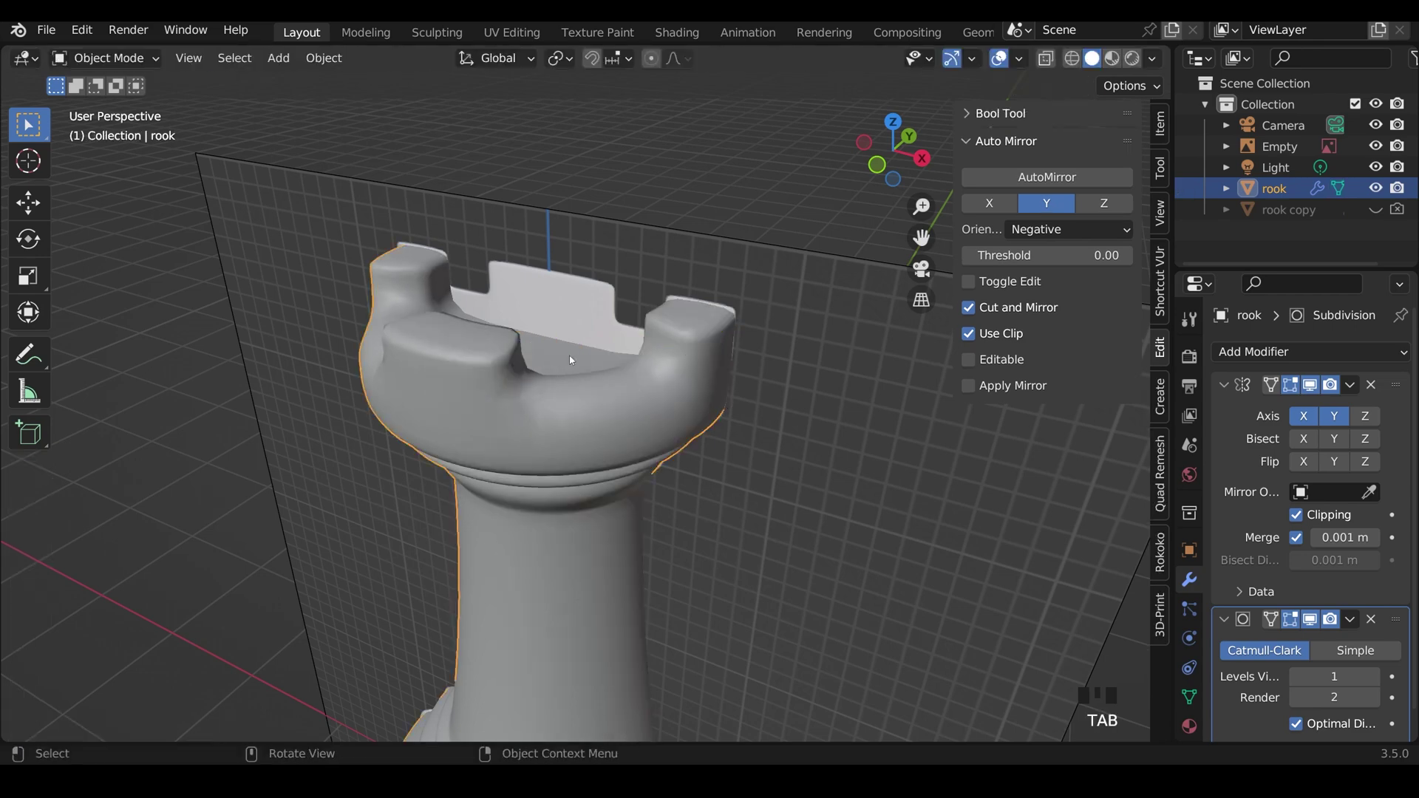
middle_drag(570, 360, 648, 255)
Select the upper edge loops of both battlements together in Edit Mode and scale them along global Z
key(Tab)
alt+shift+click(646, 254)
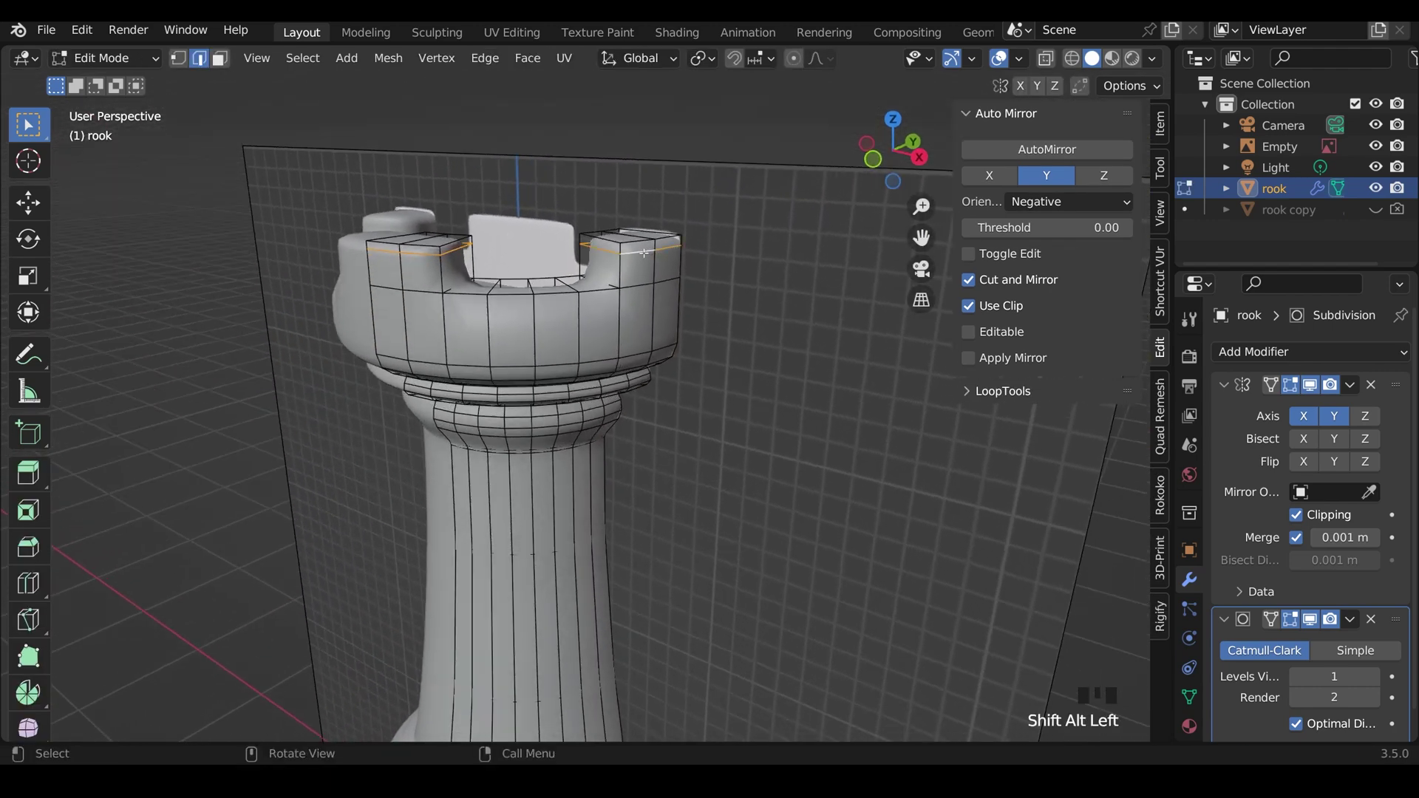
key(s)
key(z)
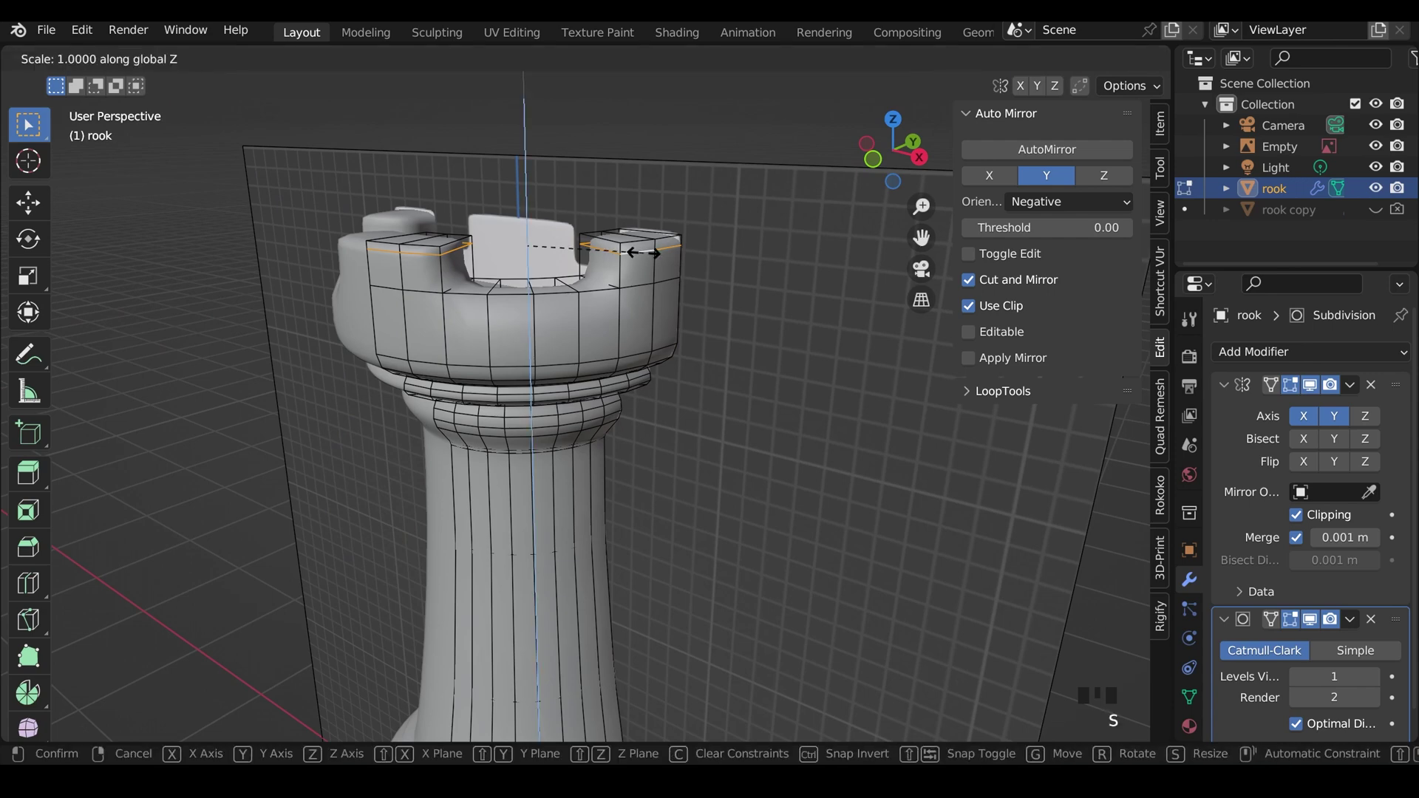
click(643, 253)
Add an edge loop near the foot of each battlement, select both loops and scale them together
key(ctrl+r)
click(623, 255)
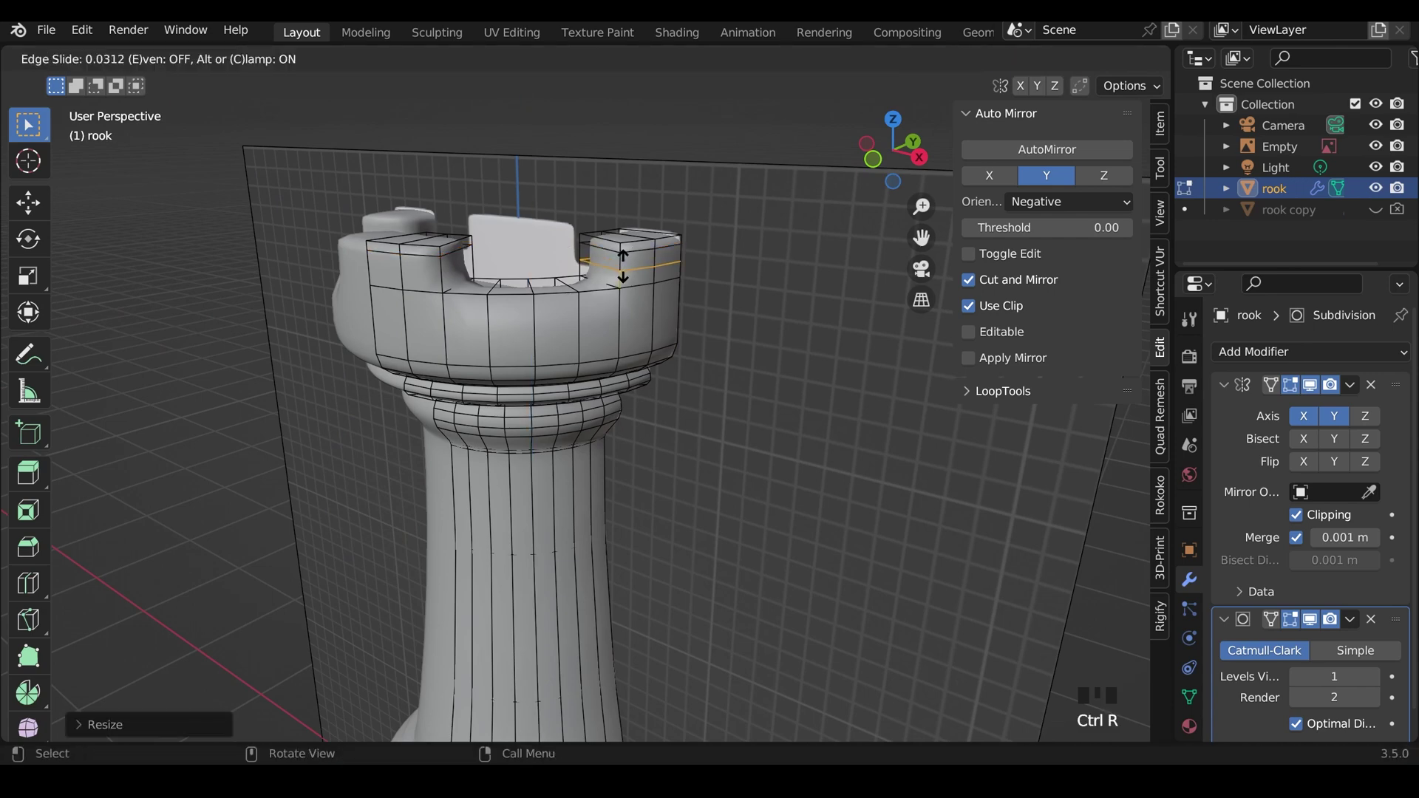
click(626, 274)
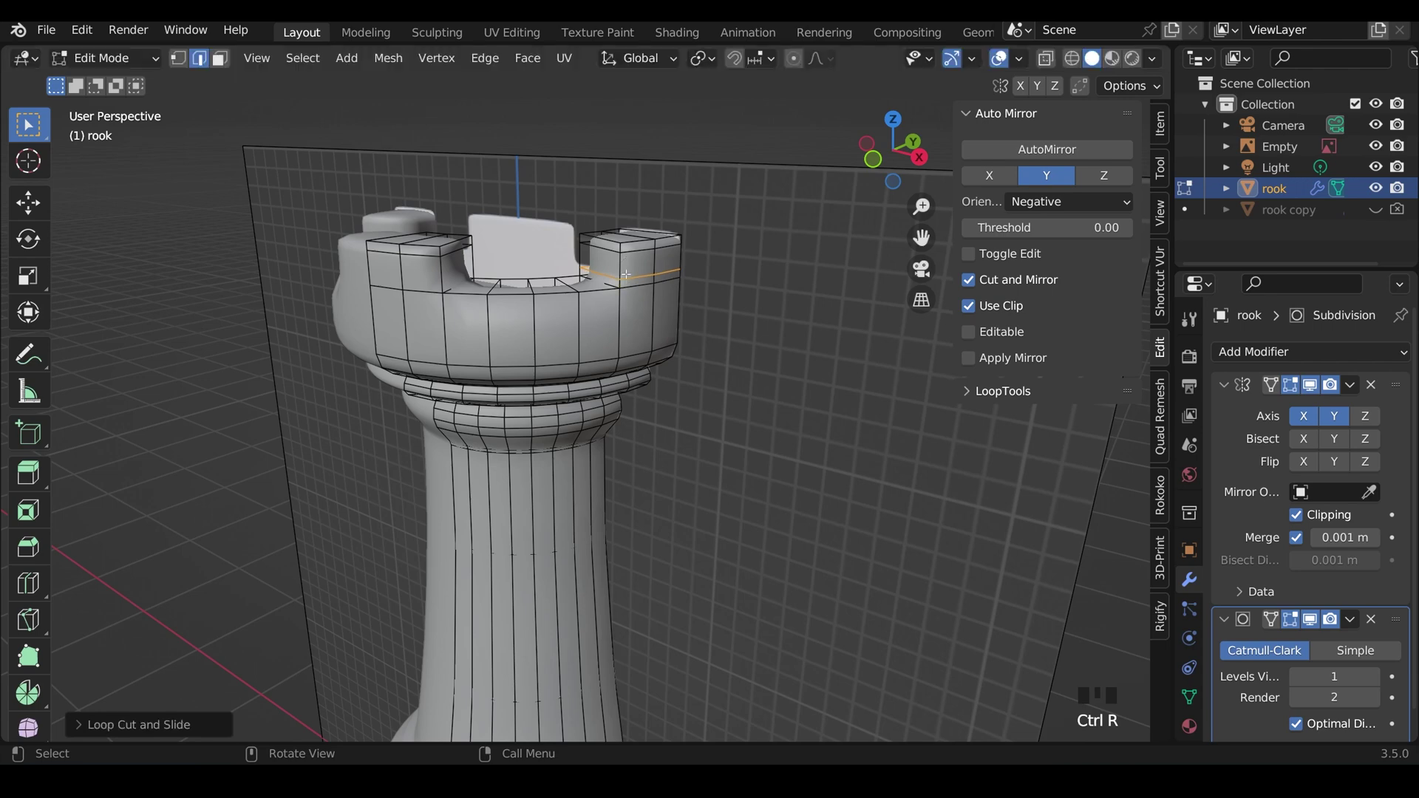
key(ctrl+r)
click(443, 270)
click(557, 280)
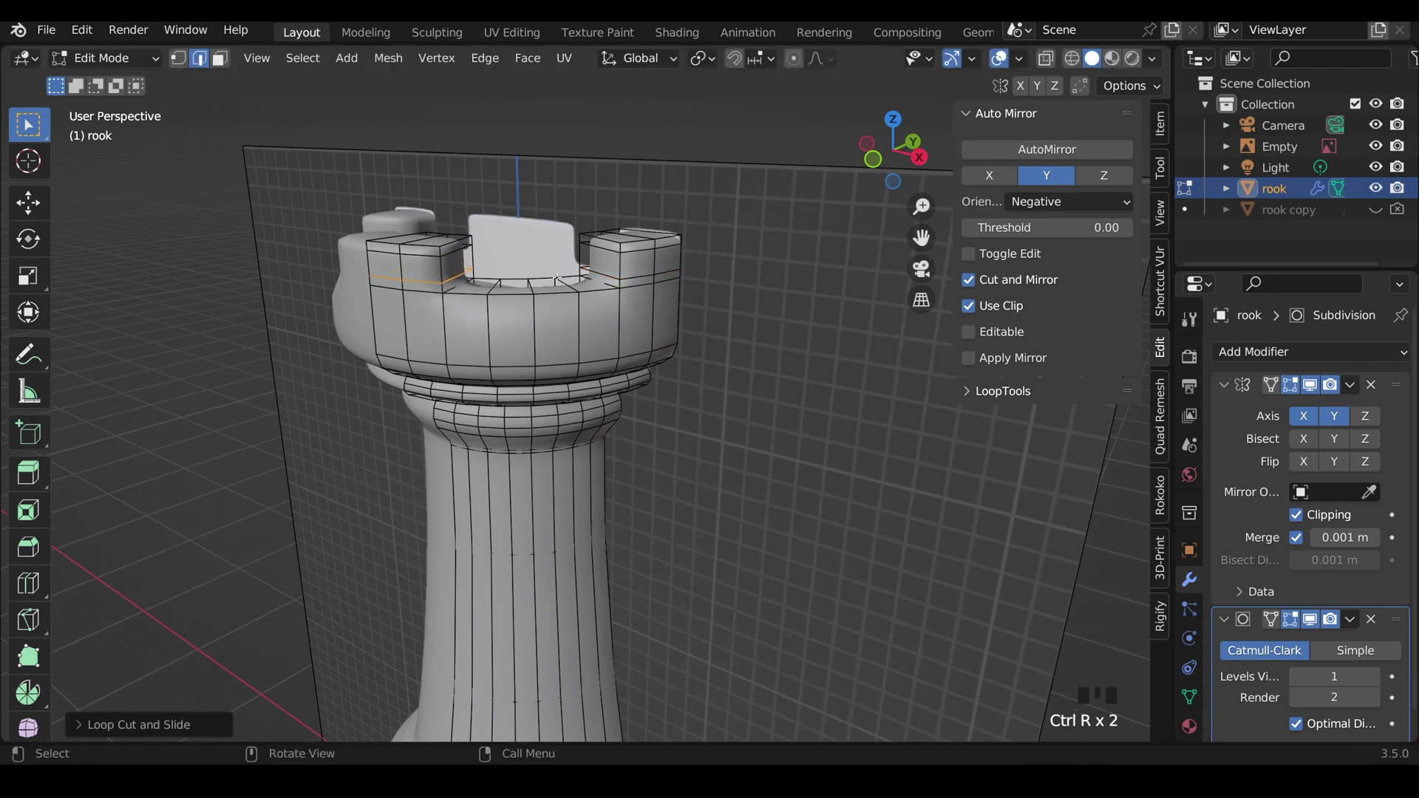
alt+shift+click(663, 269)
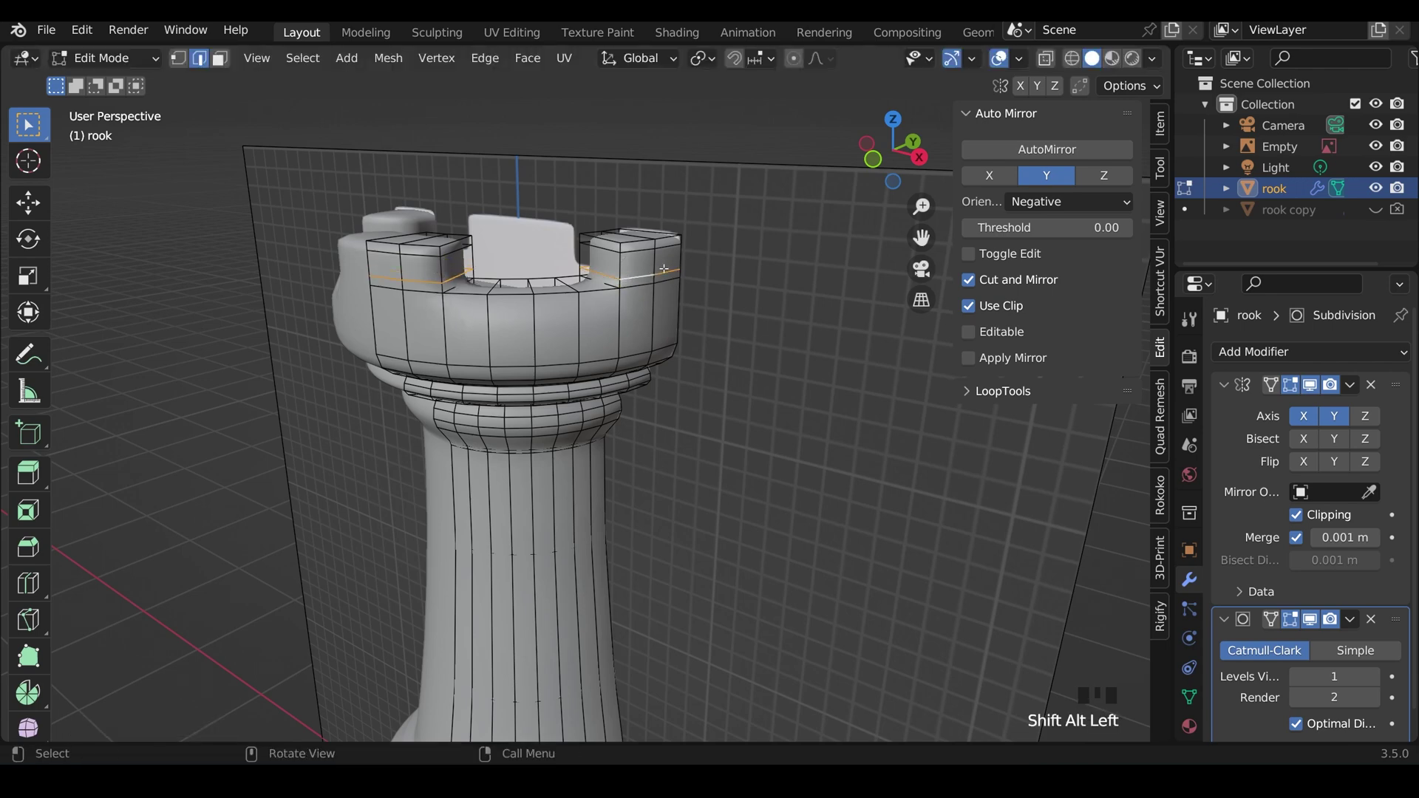
key(s)
click(663, 268)
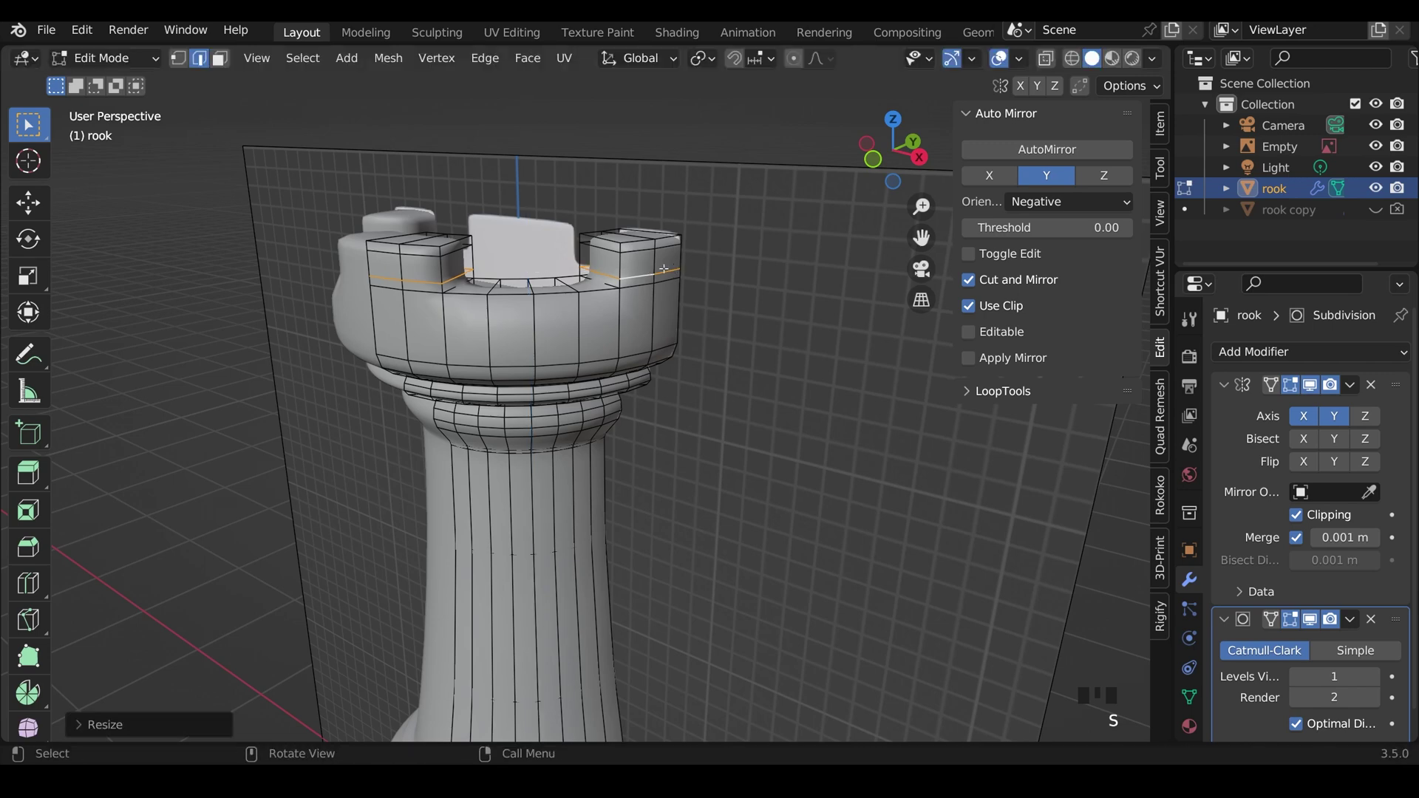
Add an edge loop around the head's outer wall just below the battlements and another around the upper inner wall of the recess
key(ctrl+r)
click(628, 316)
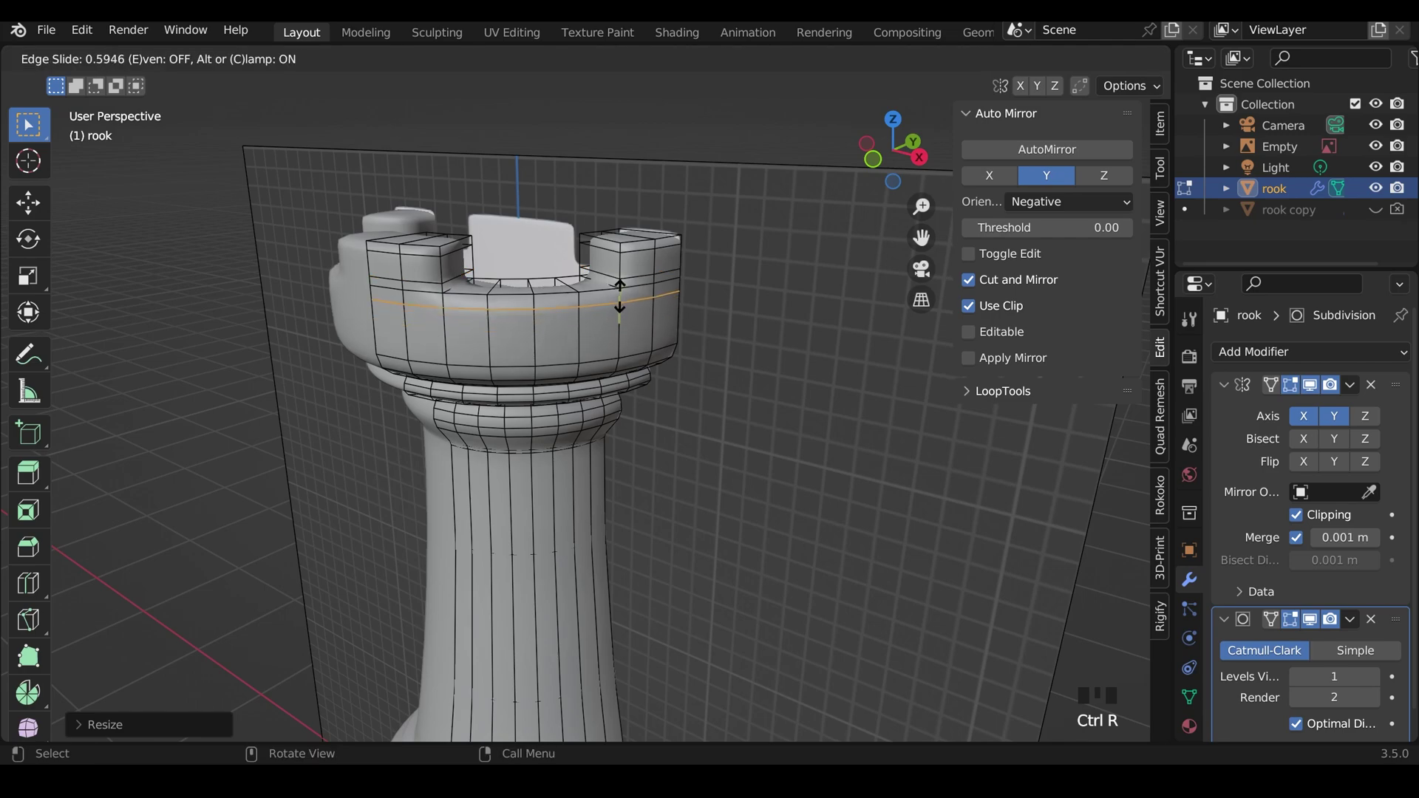
click(625, 299)
middle_drag(624, 299, 657, 317)
key(ctrl+r)
click(633, 289)
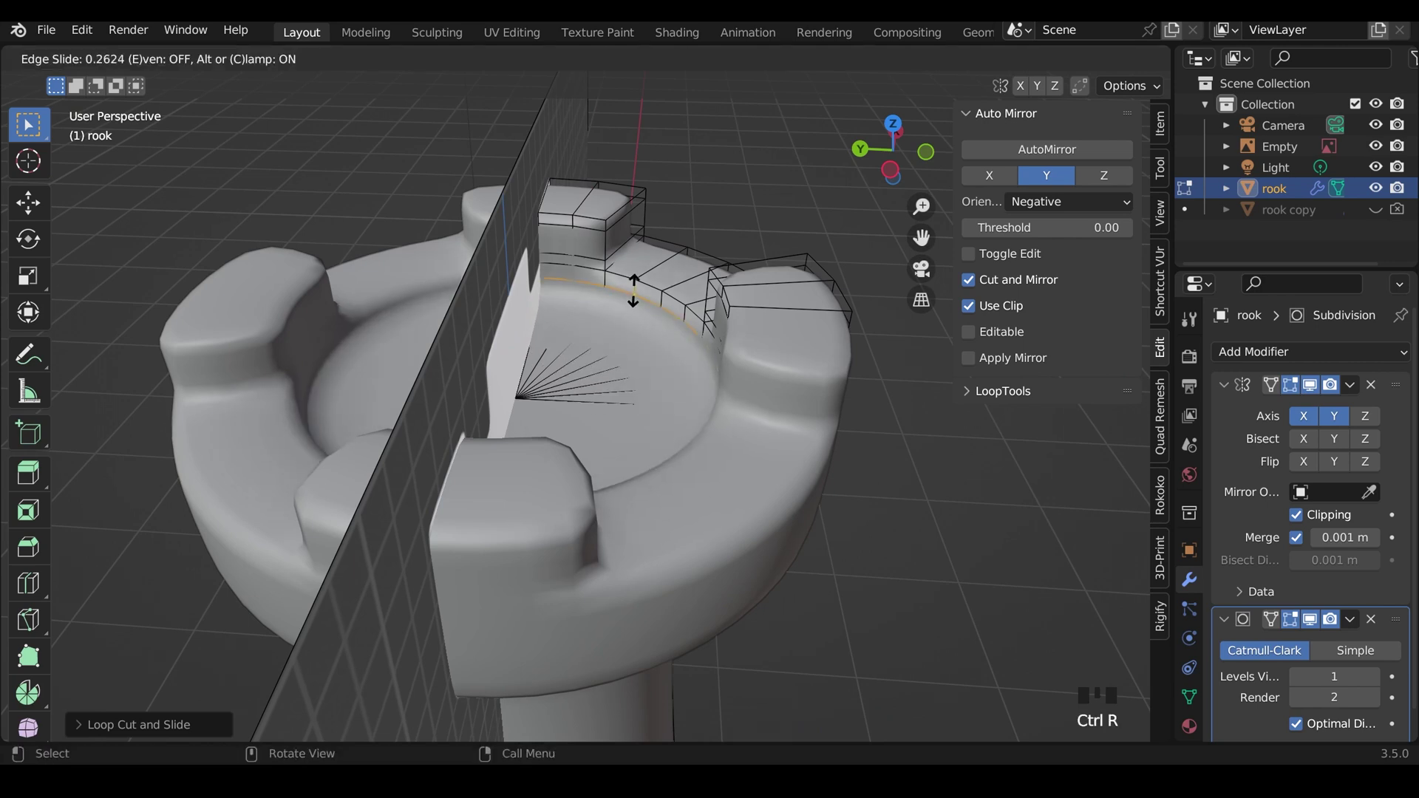
click(634, 285)
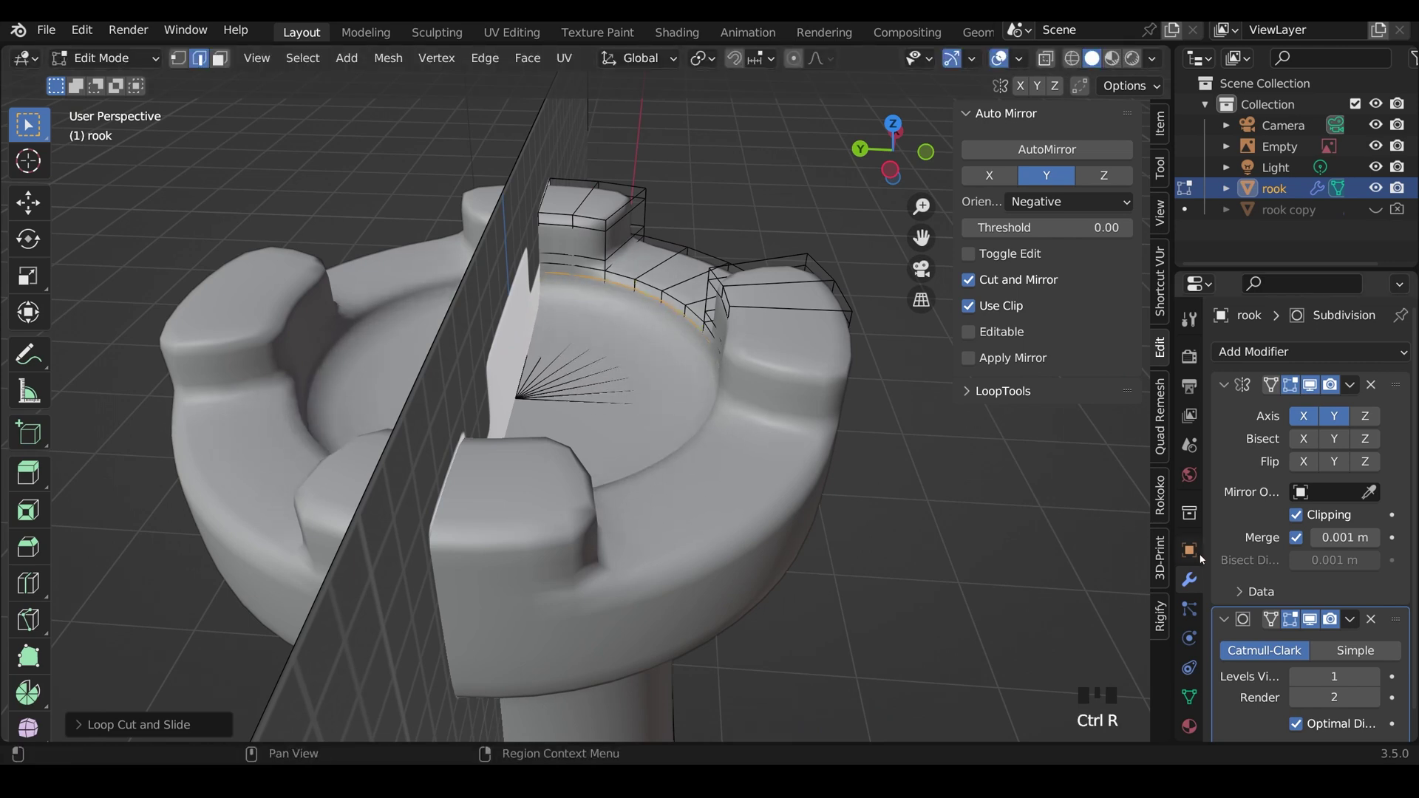
Turn on the Subdivision modifier's on-cage display and bevel the edge loop around the recessed floor with 2 segments, returning to Object Mode
click(1272, 620)
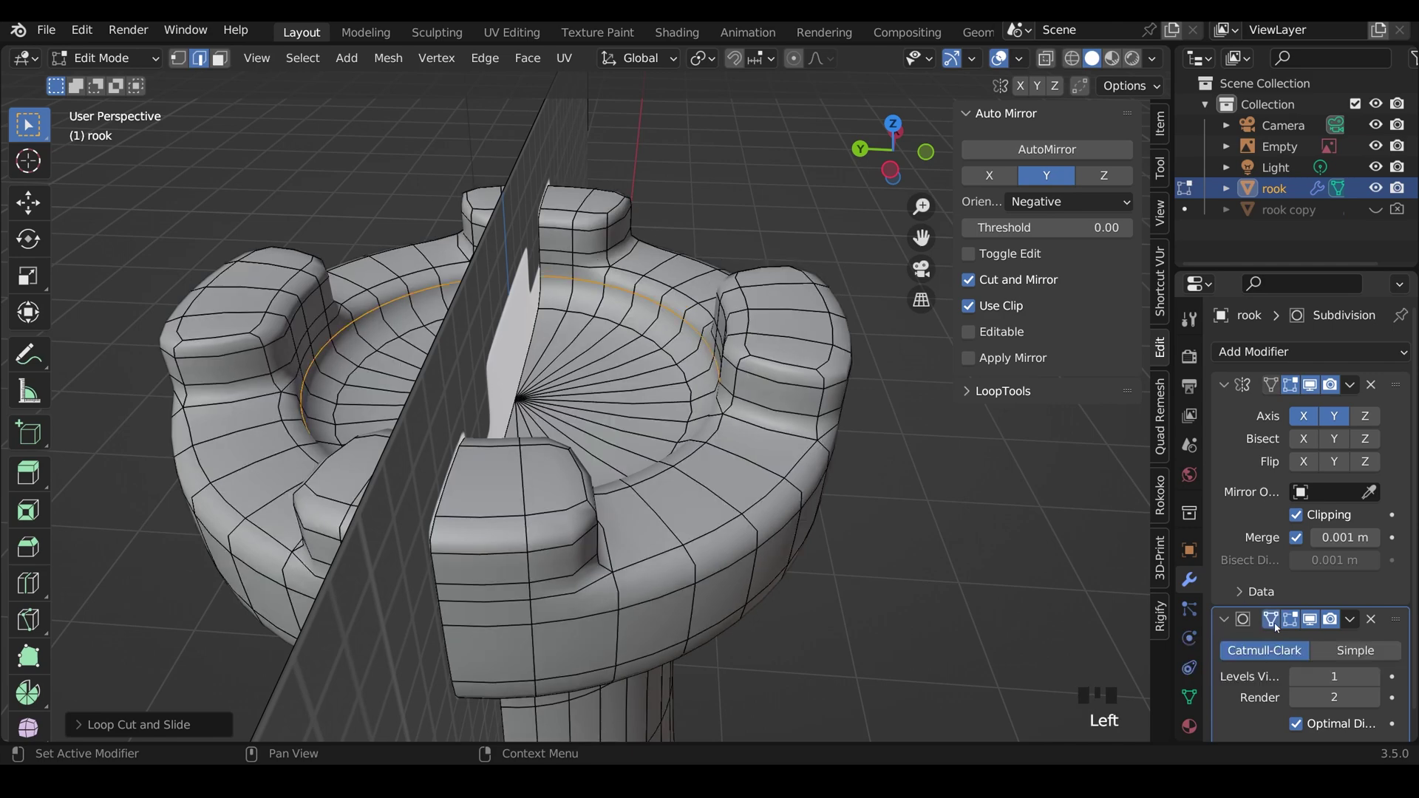
alt+click(671, 341)
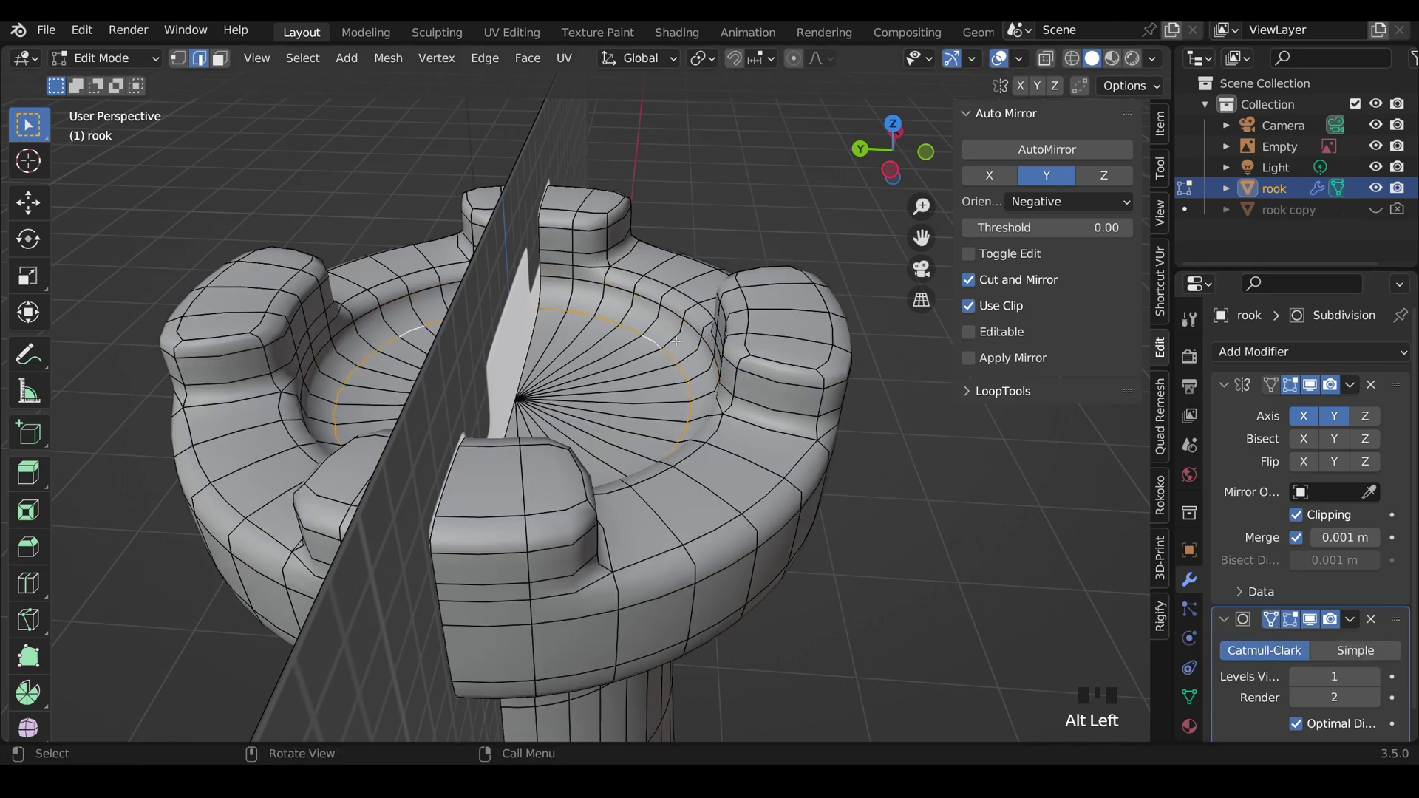
key(ctrl+b)
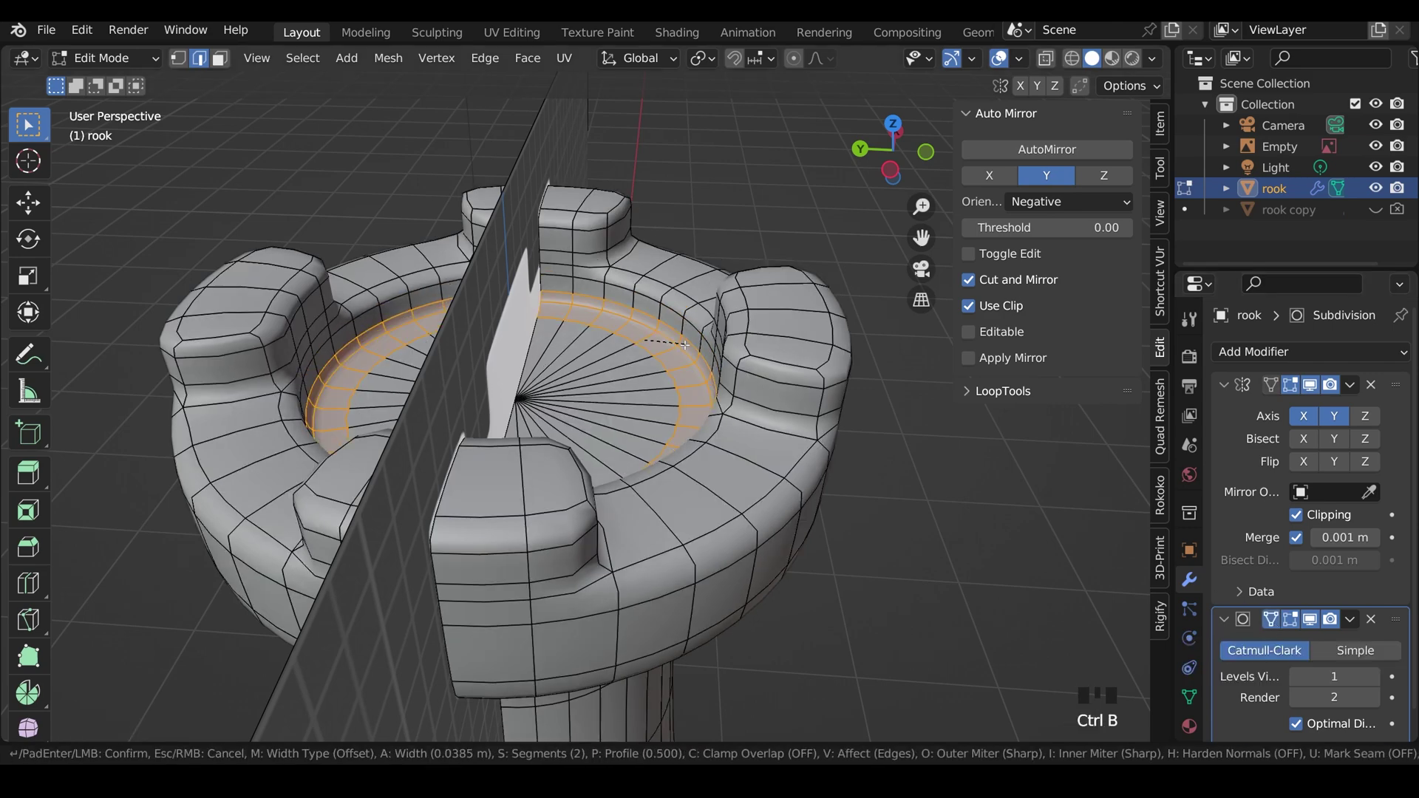
click(730, 357)
key(Tab)
middle_drag(739, 385, 517, 291)
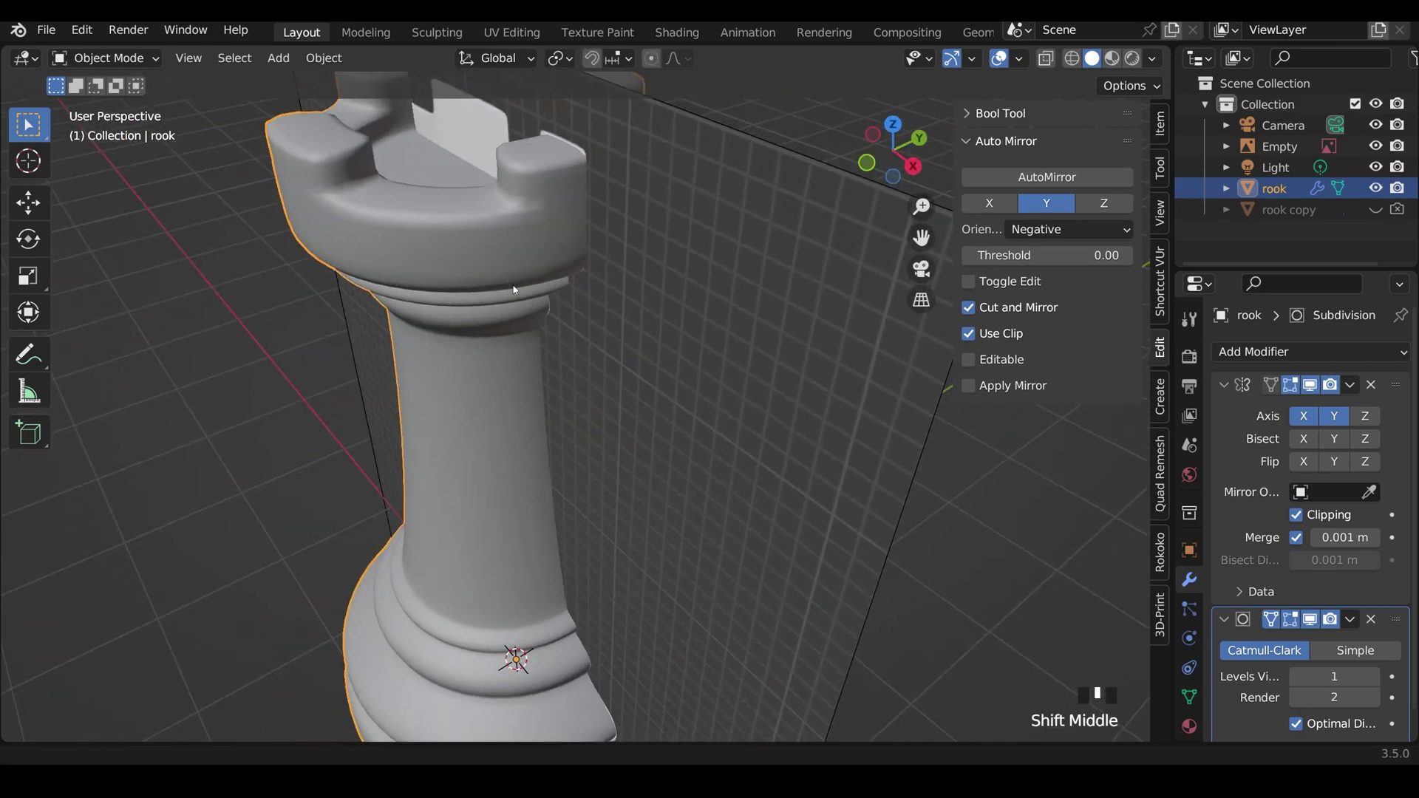
Turn off the Subdivision modifier's on-cage display in Edit Mode and add vertical edge loops on both sides of the +X battlement's corner
scroll(611, 342, up, 2)
key(Tab)
key(Tab)
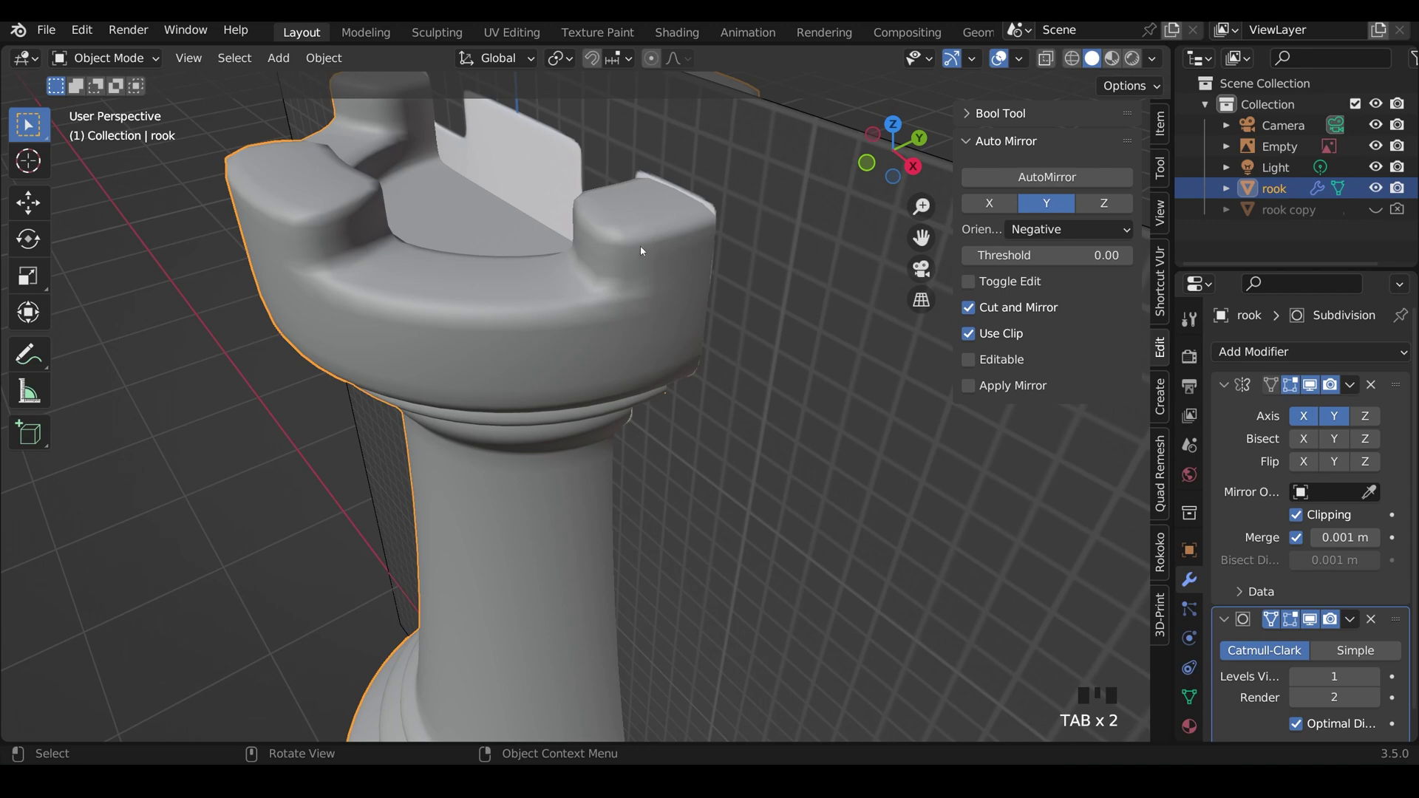
key(Tab)
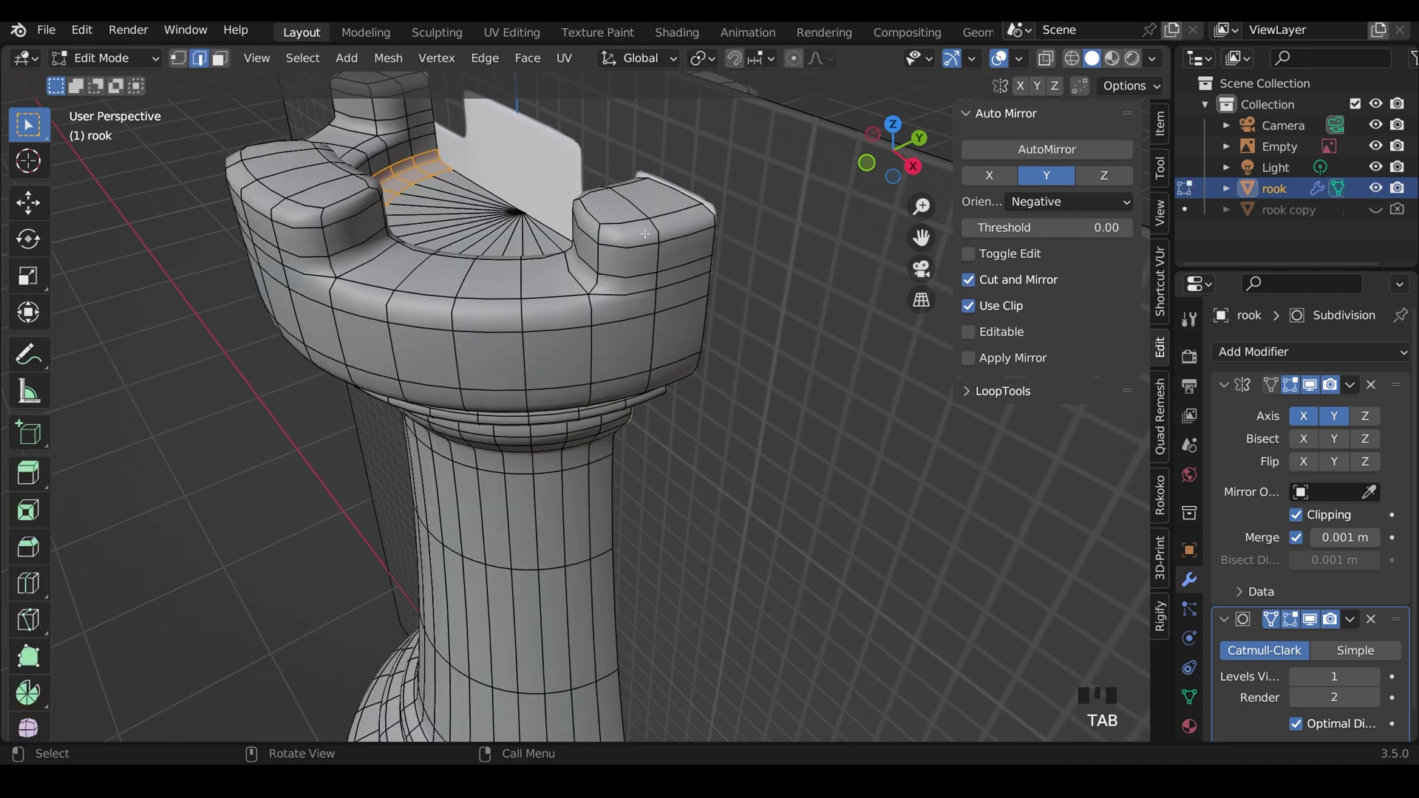
click(1272, 620)
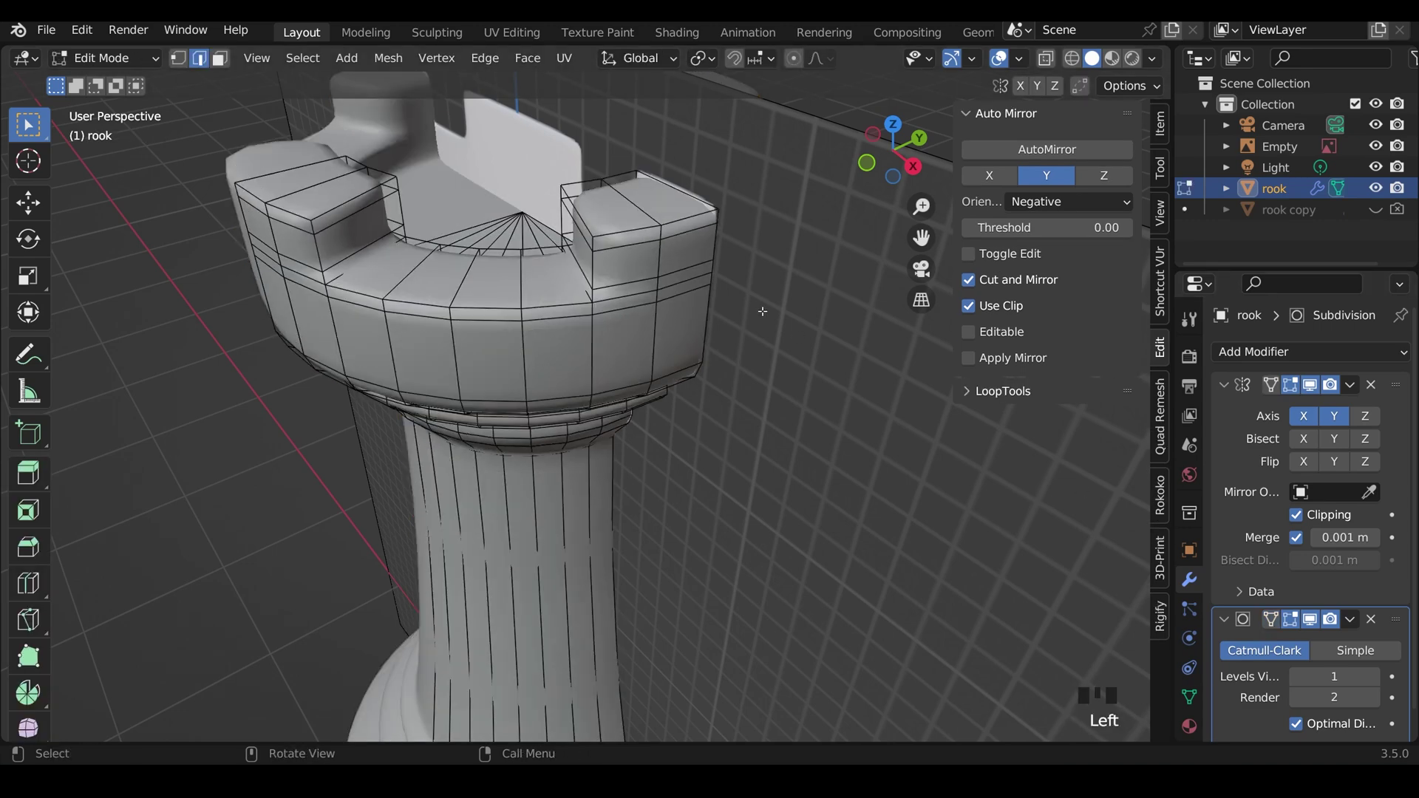
key(ctrl+r)
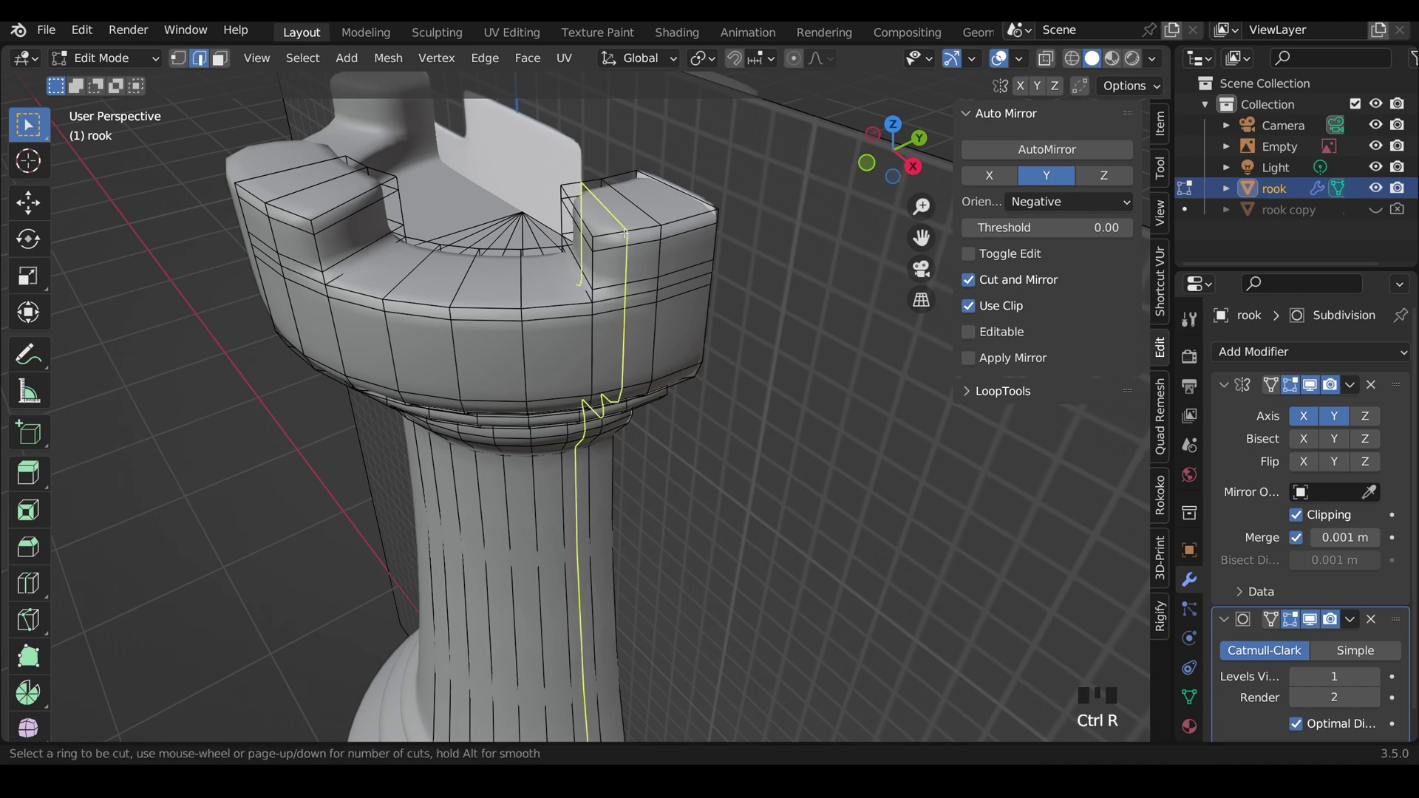
click(622, 235)
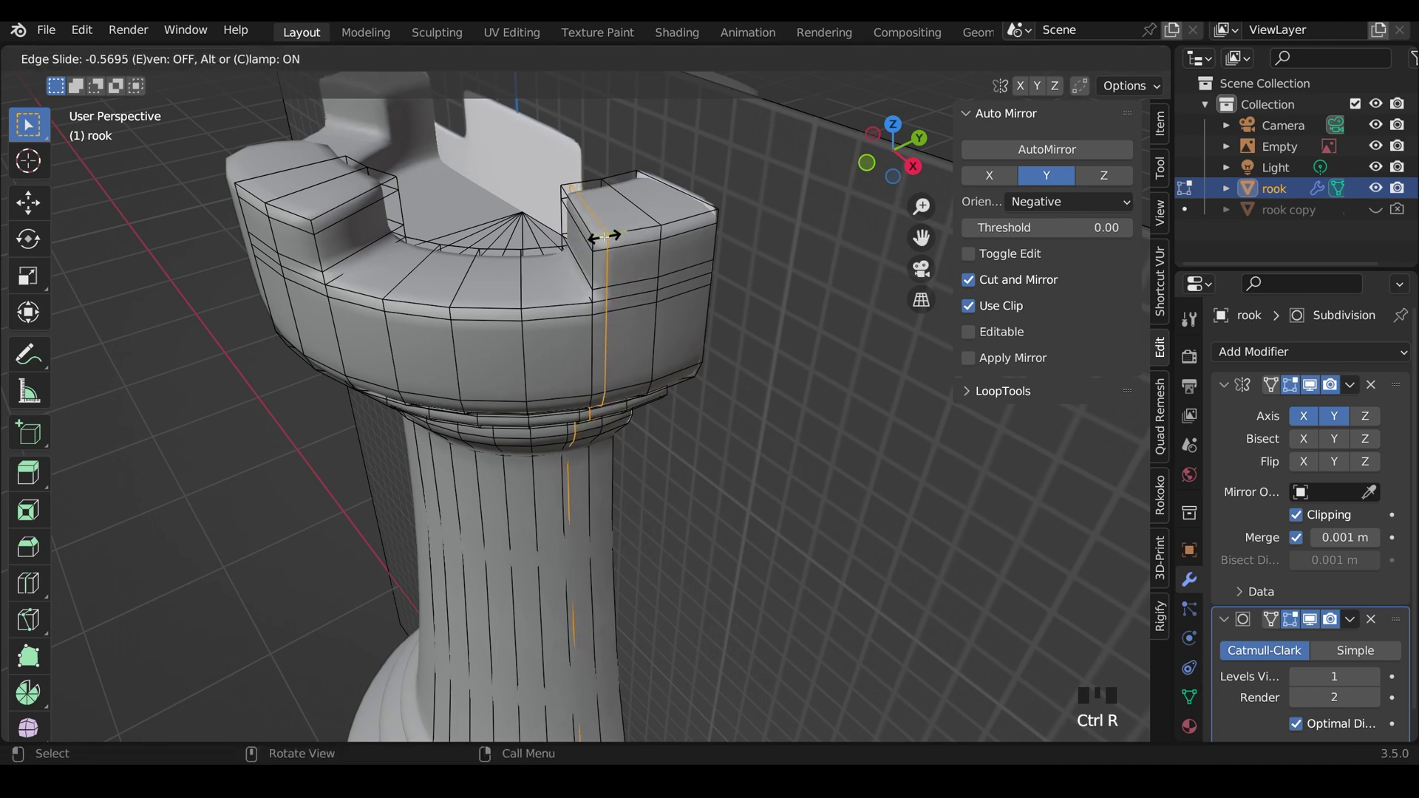
click(605, 236)
key(g)
key(g)
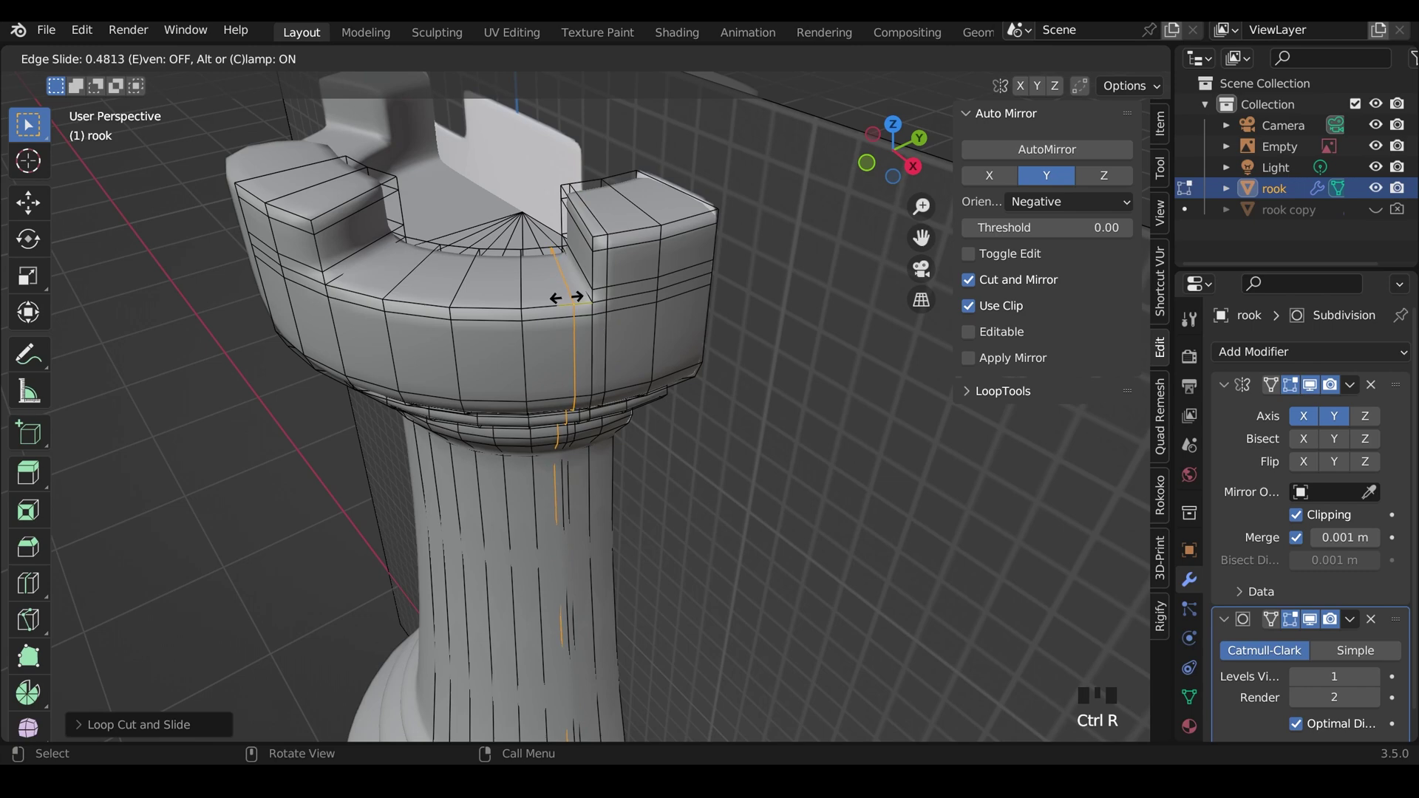
click(566, 298)
Add vertical edge loops on both sides of the -Y battlement's corner and return to Object Mode
key(ctrl+r)
click(329, 290)
click(318, 266)
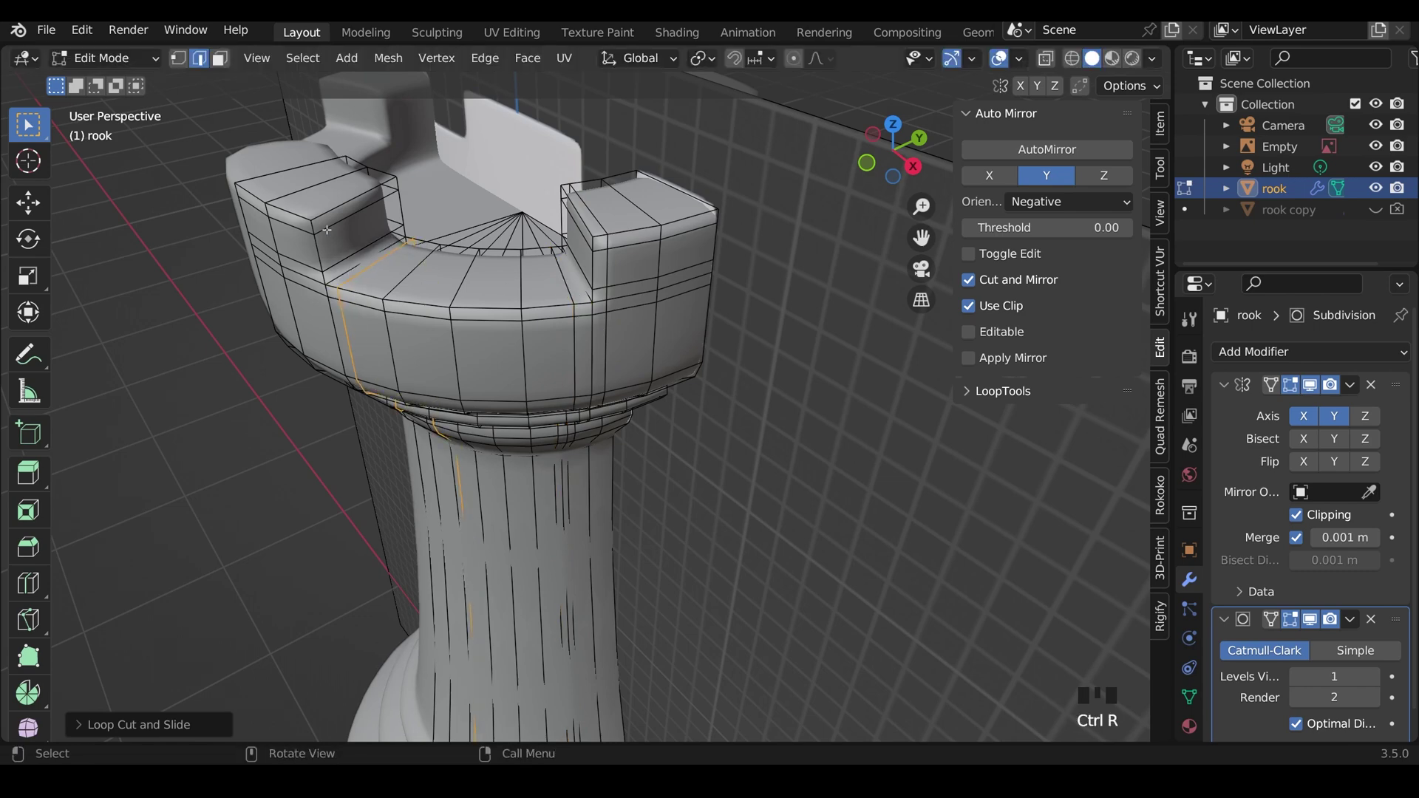
key(g)
key(g)
click(299, 214)
middle_drag(300, 214, 607, 311)
key(g)
key(g)
click(372, 224)
key(Tab)
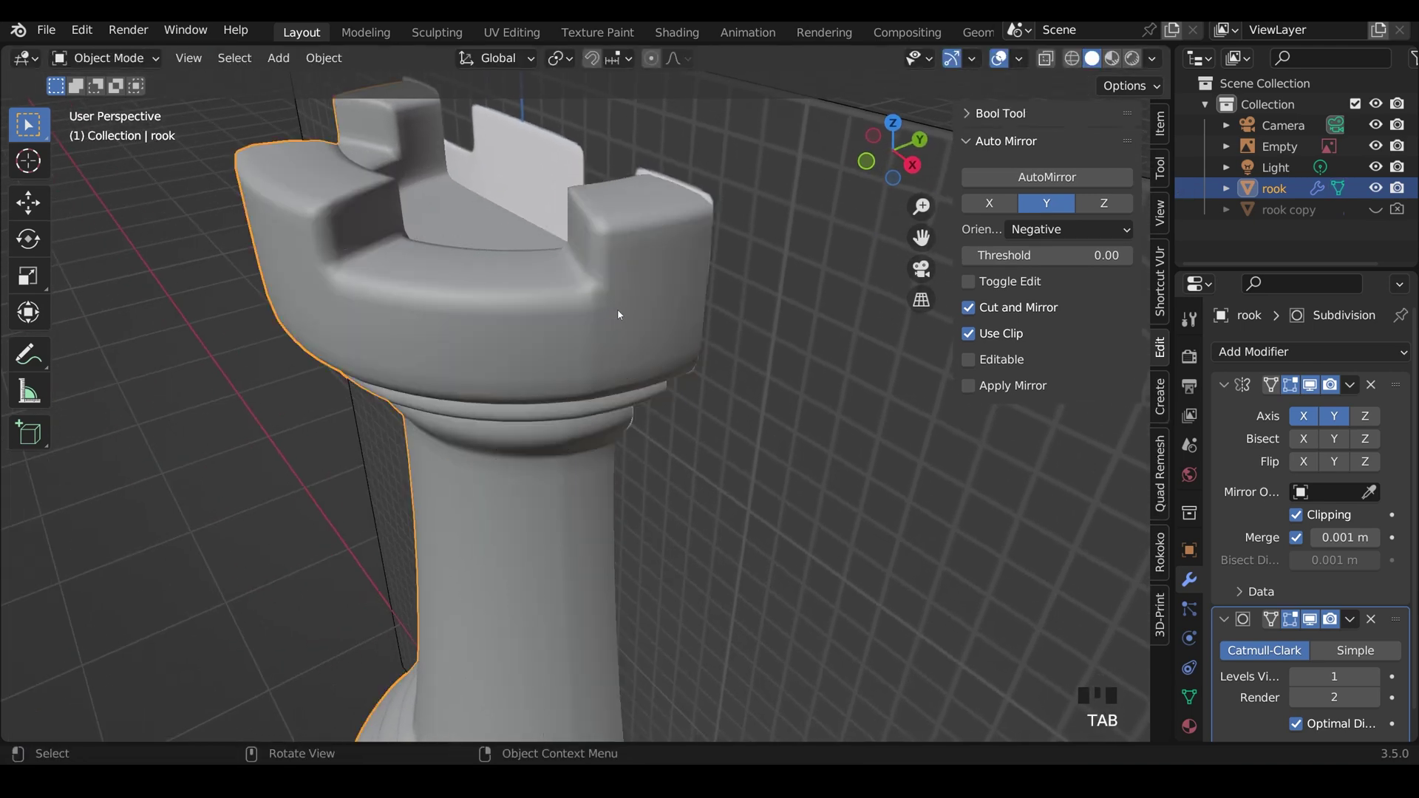
Set the Subdivision modifier's viewport levels to 2 and check the smoothing of the rook's shaft and base
click(1374, 676)
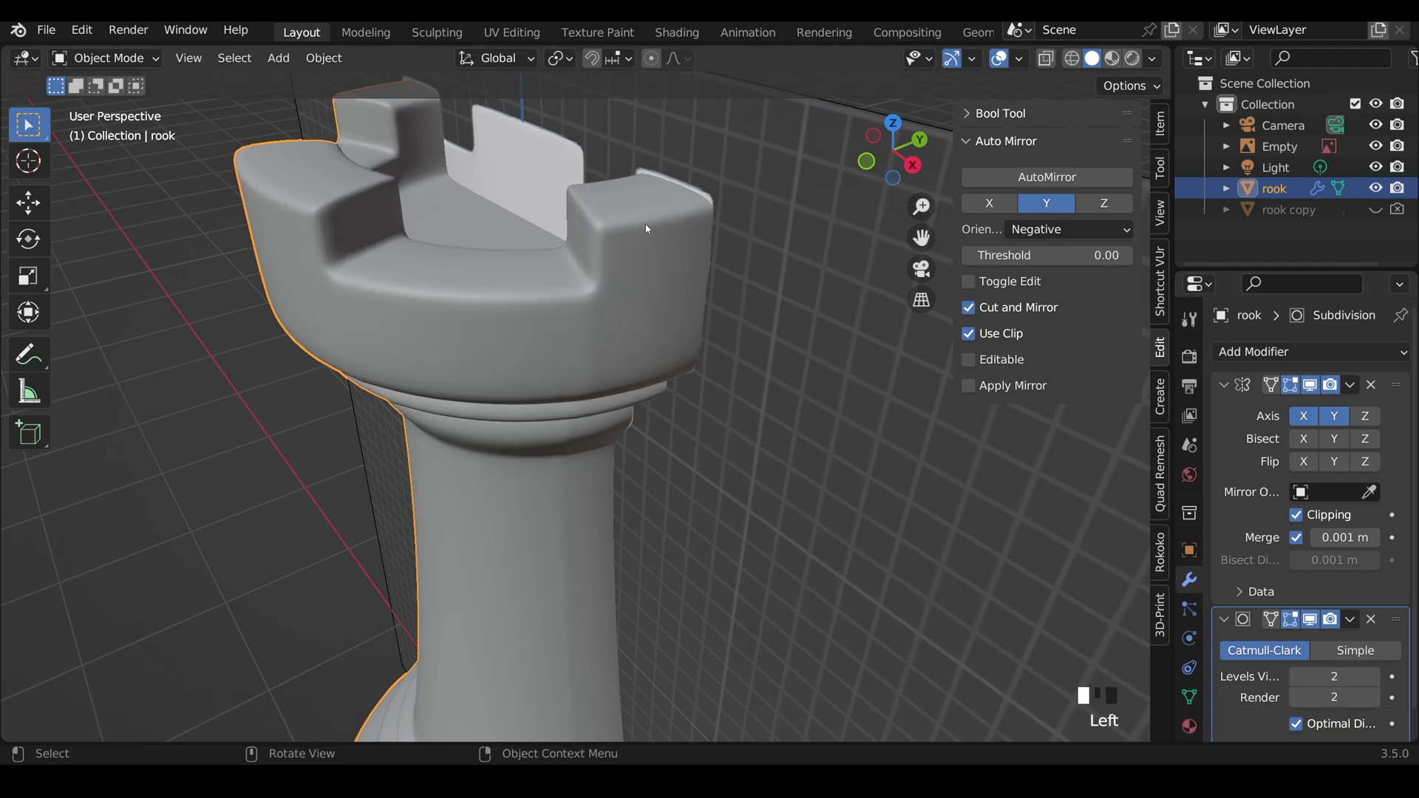
scroll(625, 395, down, 4)
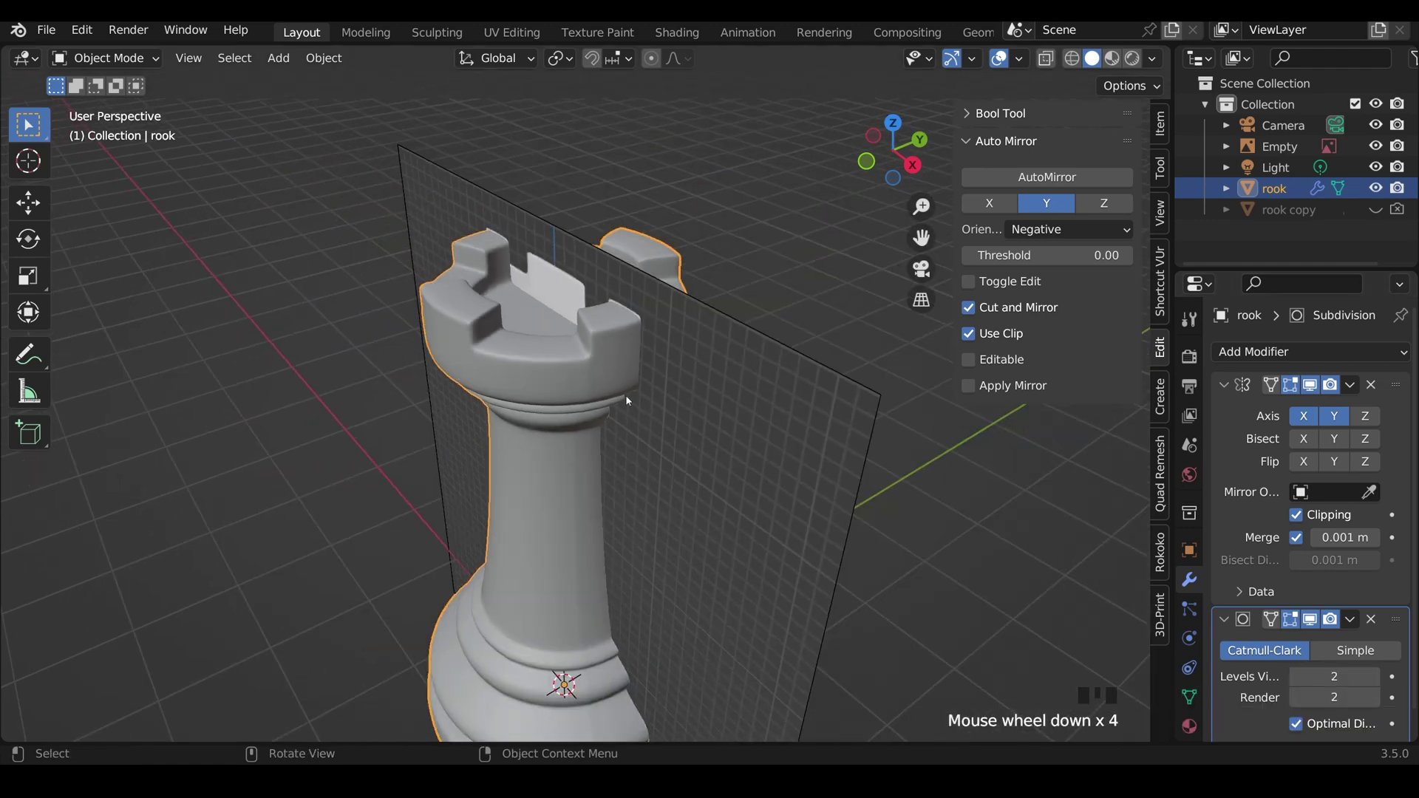
shift+middle_drag(625, 395, 528, 256)
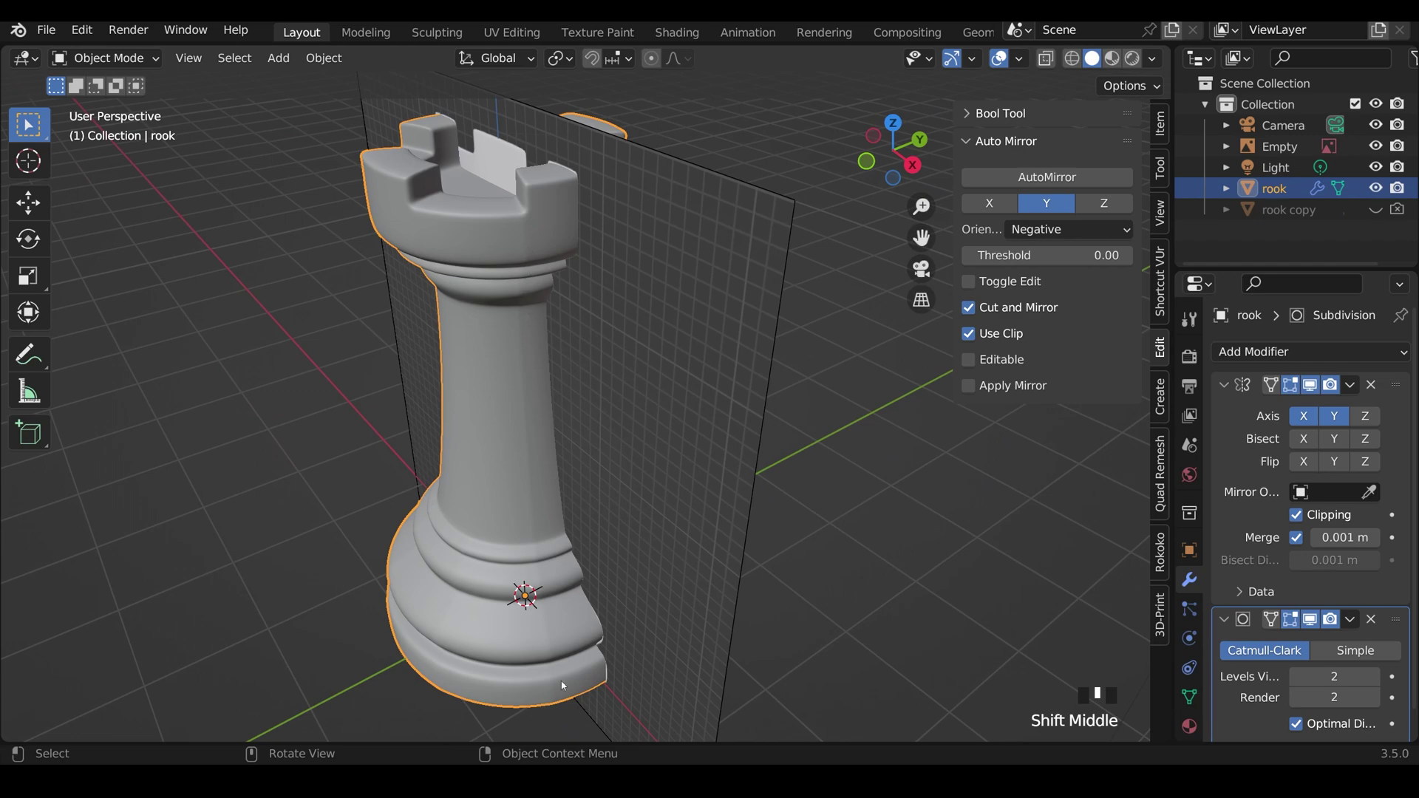
key(Tab)
scroll(540, 377, up, 4)
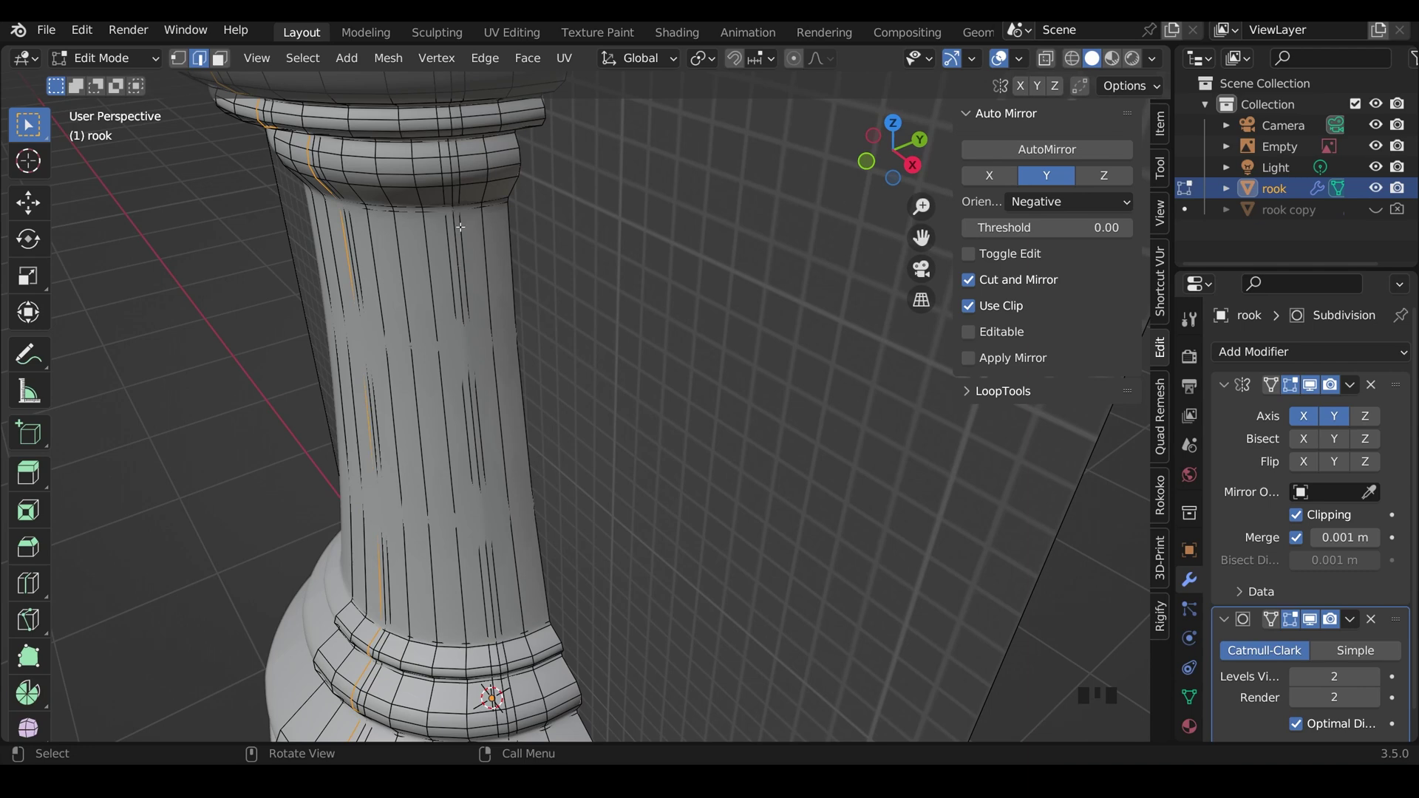
key(Tab)
middle_drag(460, 227, 578, 232)
scroll(516, 262, up, 3)
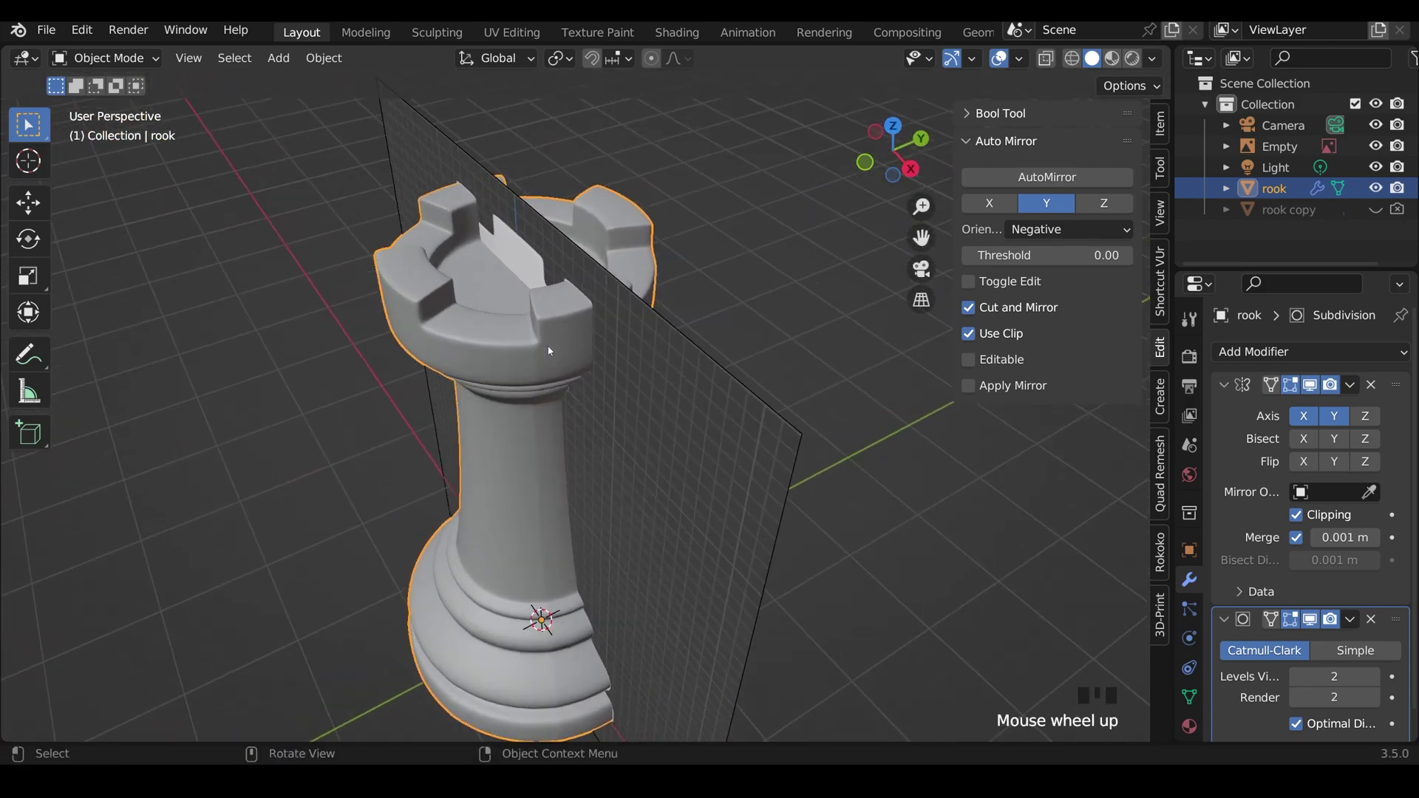
Add edge loops along the outer and inner edges of the head's top rim across the battlements, and return to Object Mode
middle_drag(538, 339, 575, 318)
key(Tab)
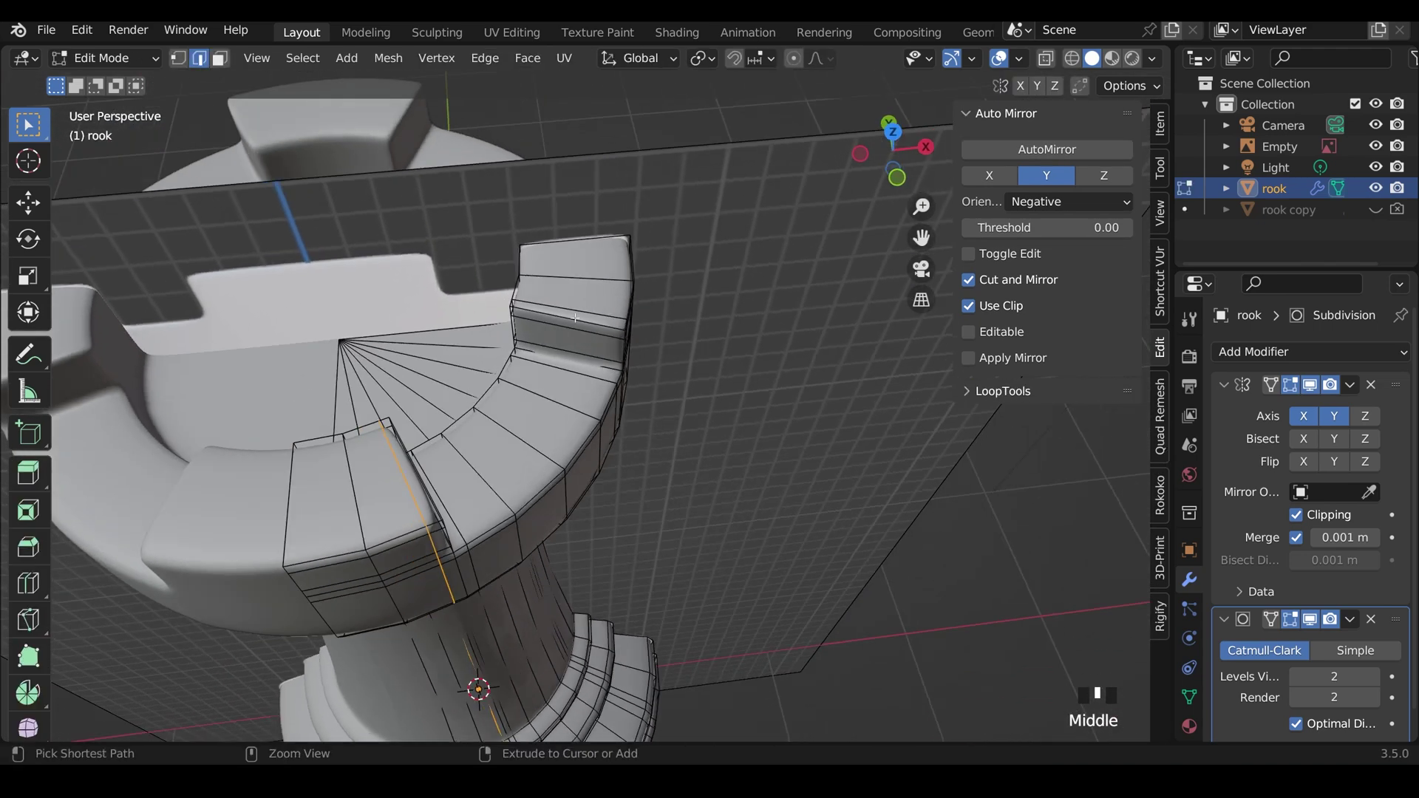
key(ctrl+r)
click(583, 320)
click(617, 326)
key(ctrl+r)
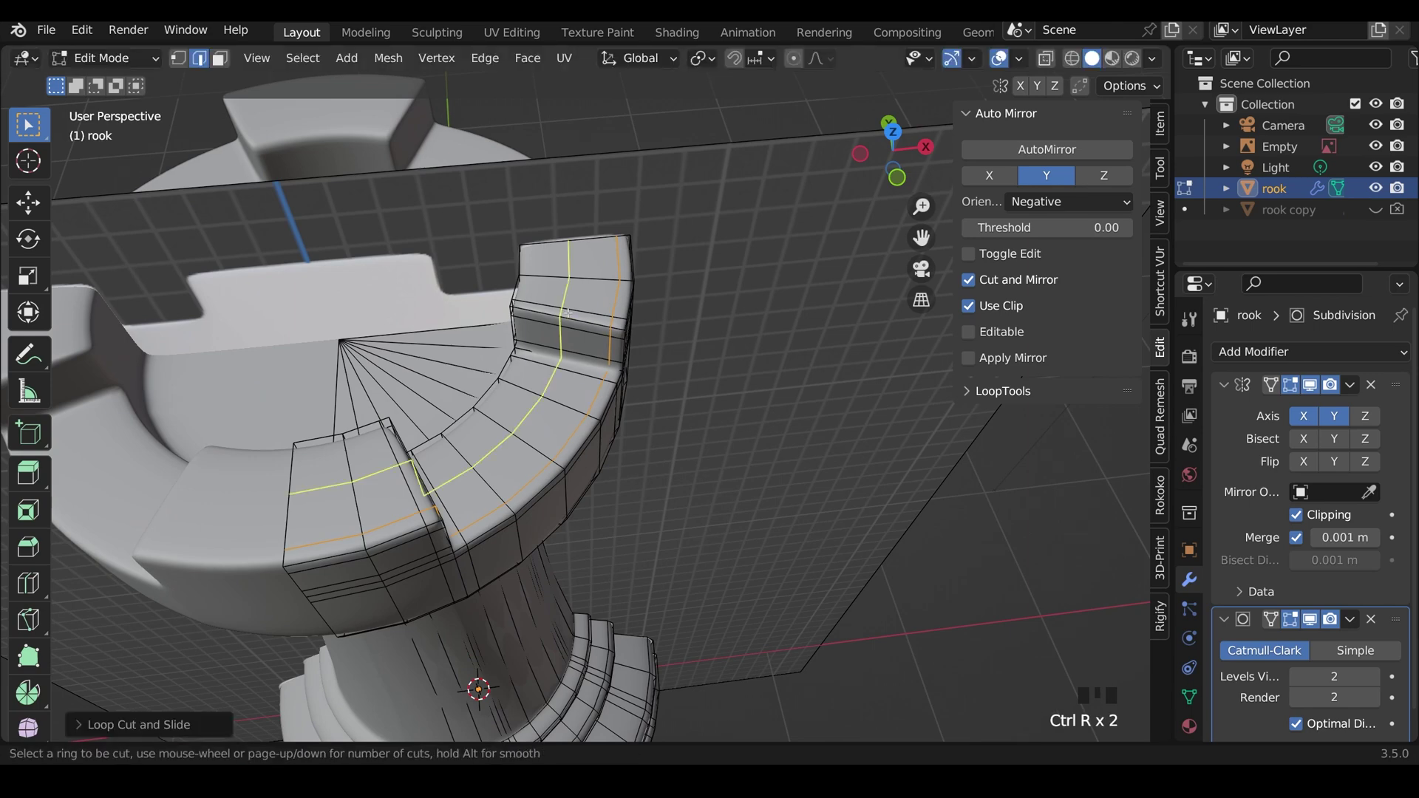
click(563, 310)
click(534, 305)
key(Tab)
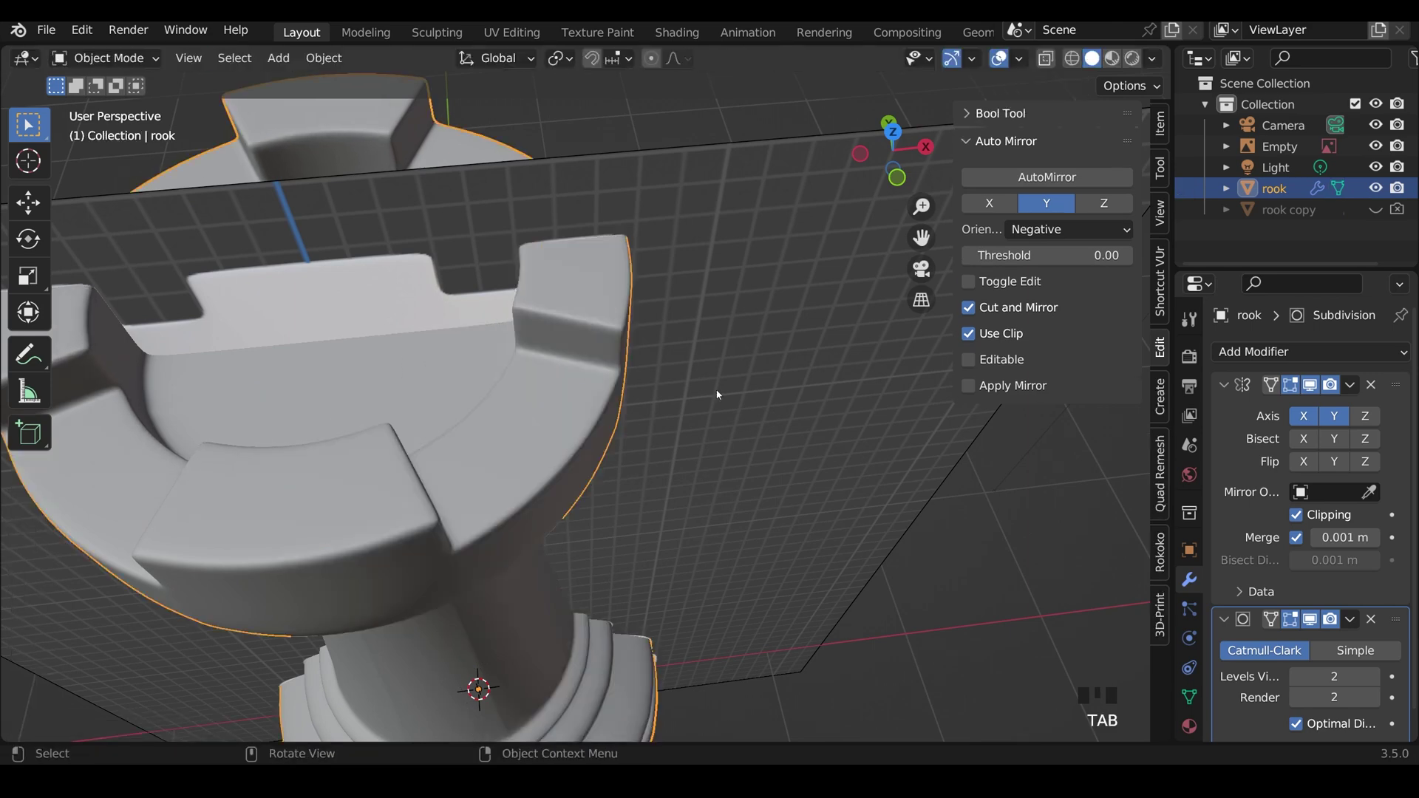
middle_drag(534, 305, 538, 260)
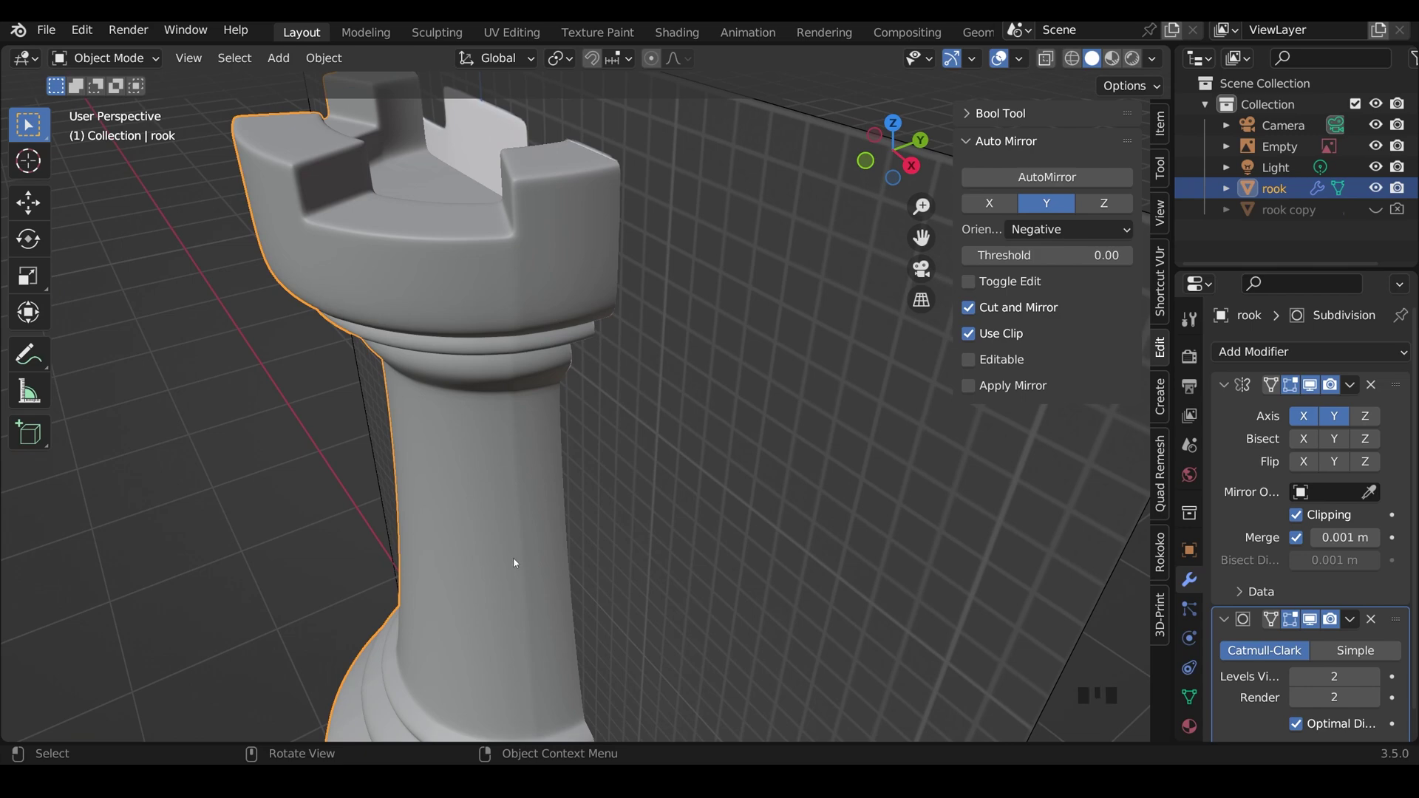
Knife-cut a short diagonal edge from the supporting loops' crossing to the lower outer corner of the +X battlement
key(Tab)
scroll(586, 333, up, 3)
shift+middle_drag(586, 333, 611, 348)
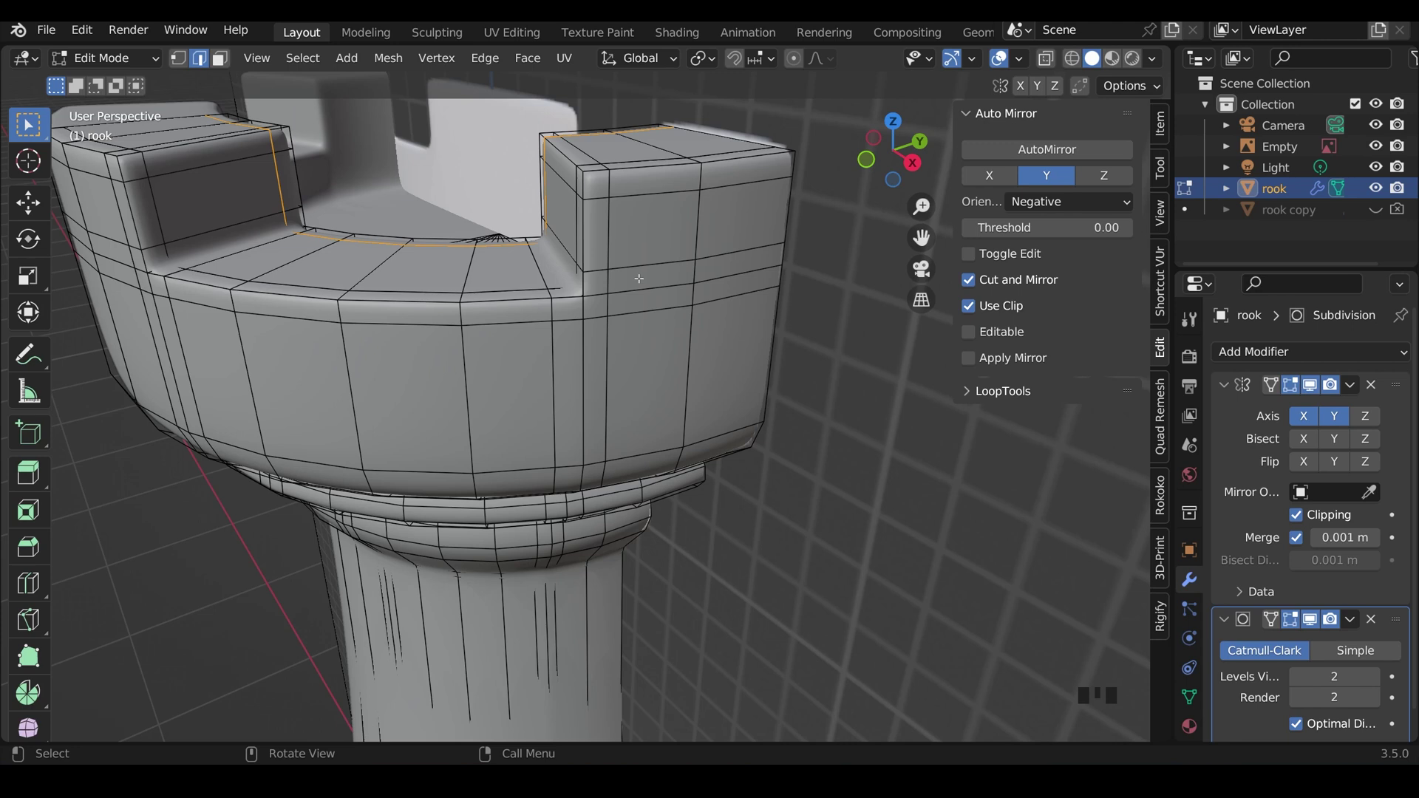
key(k)
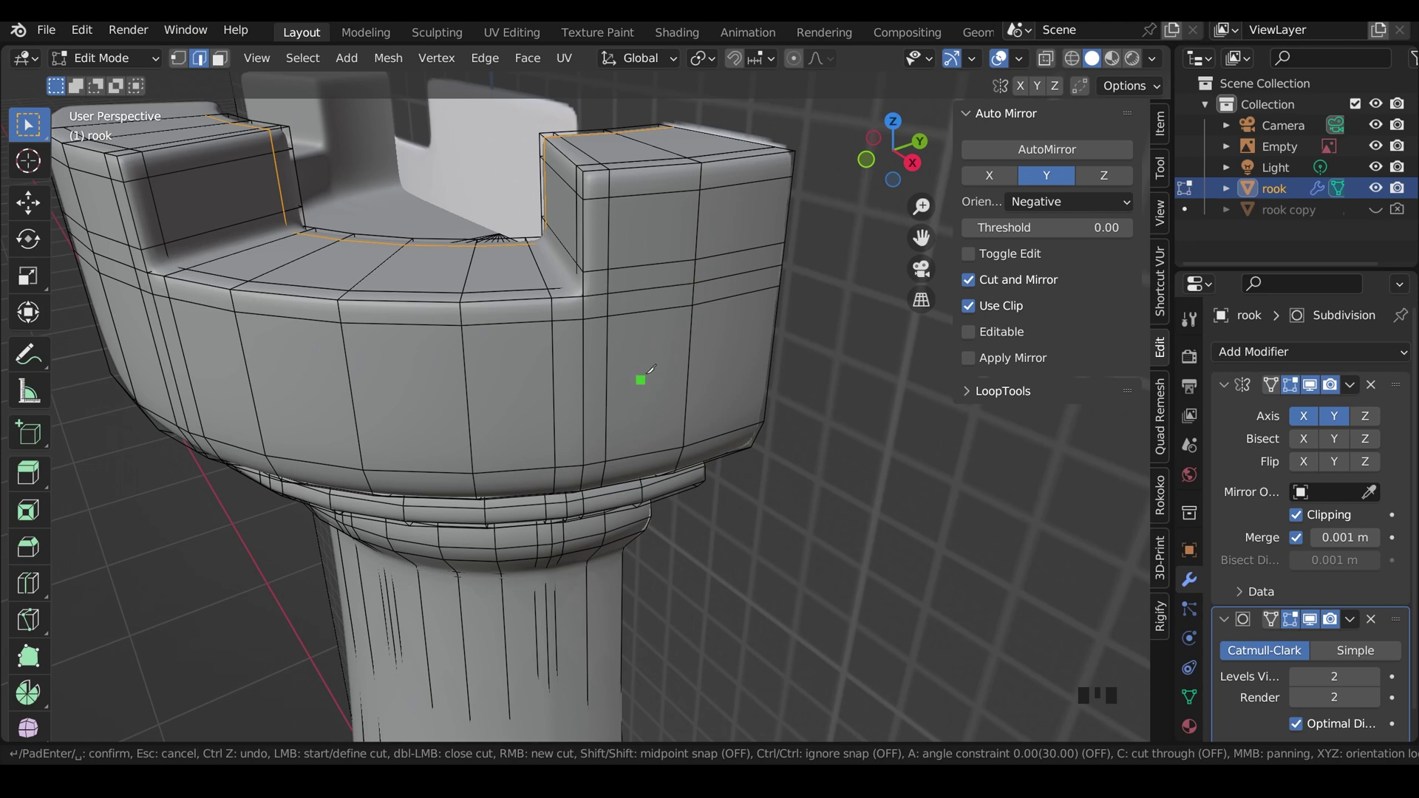
click(607, 315)
click(583, 296)
key(Return)
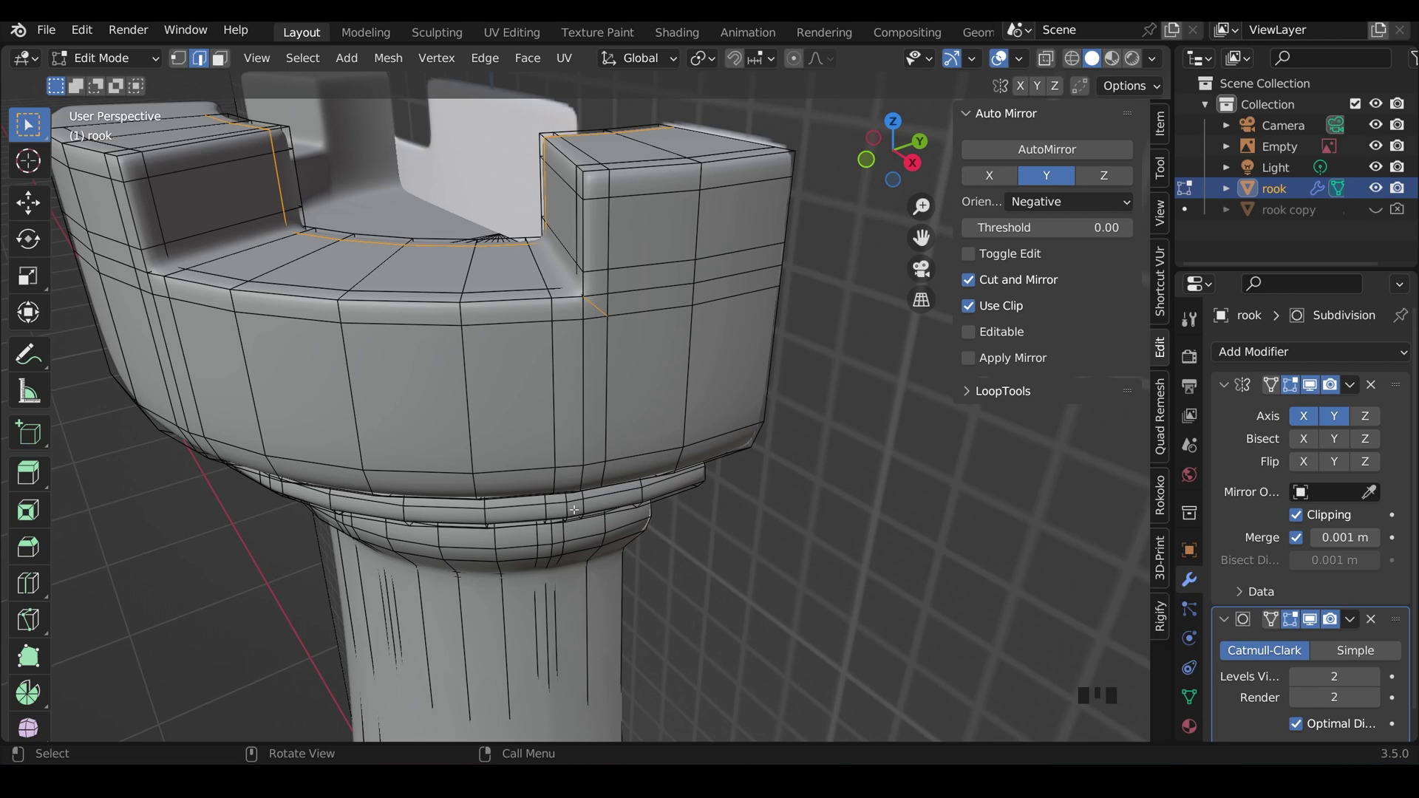
Dissolve the vertical edge loop running down from the +X battlement's lower corner and check the smoothed head in Object Mode
alt+click(584, 407)
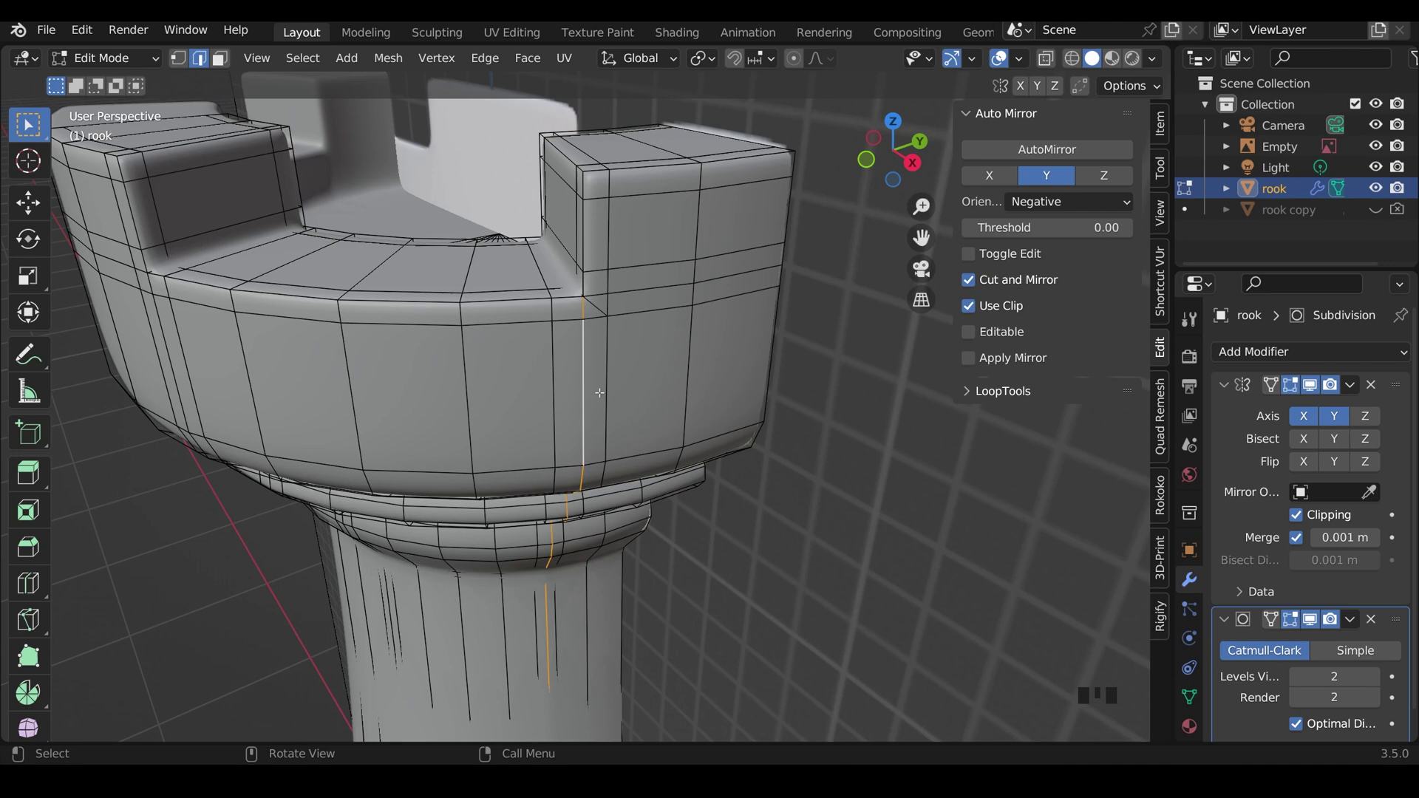
scroll(599, 393, down, 7)
scroll(607, 405, up, 7)
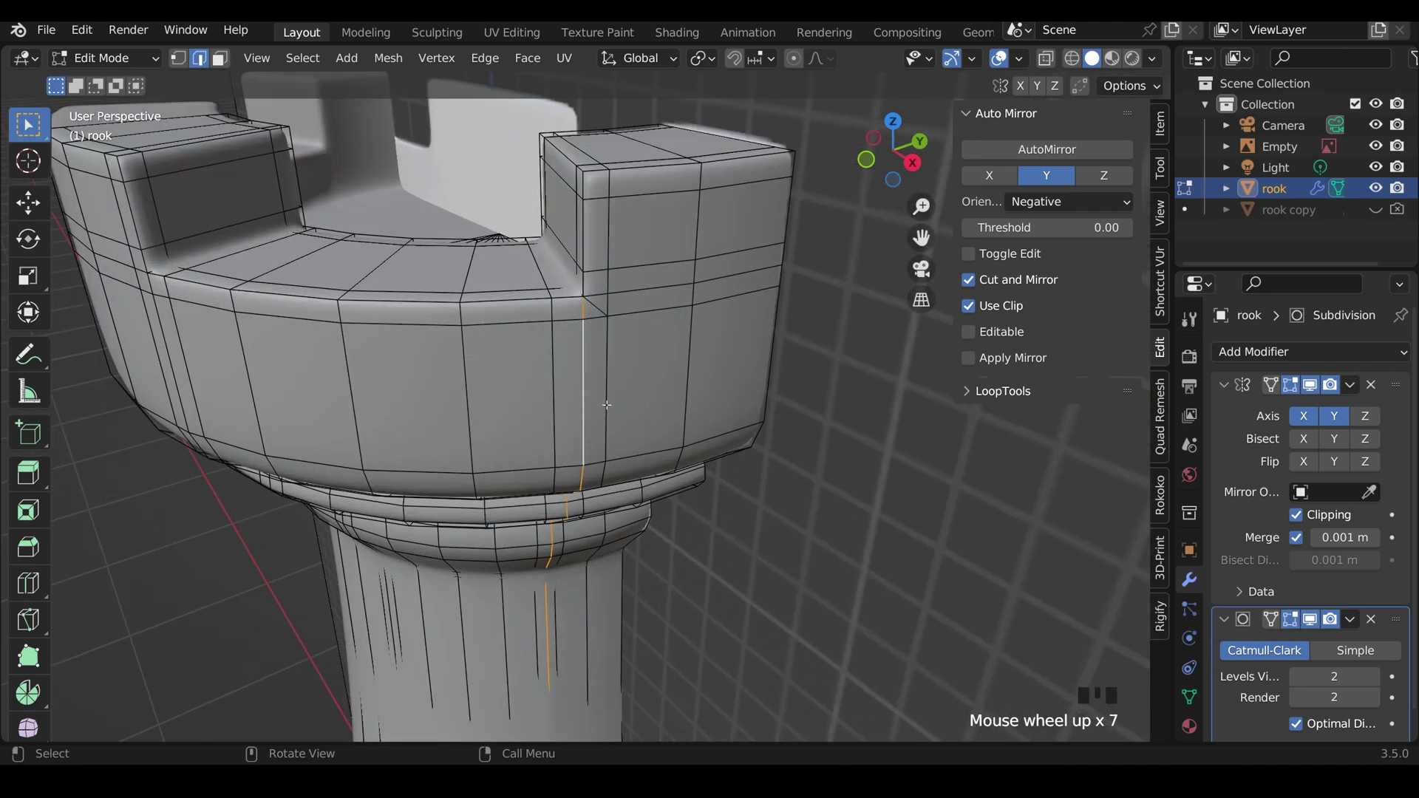
key(ctrl+x)
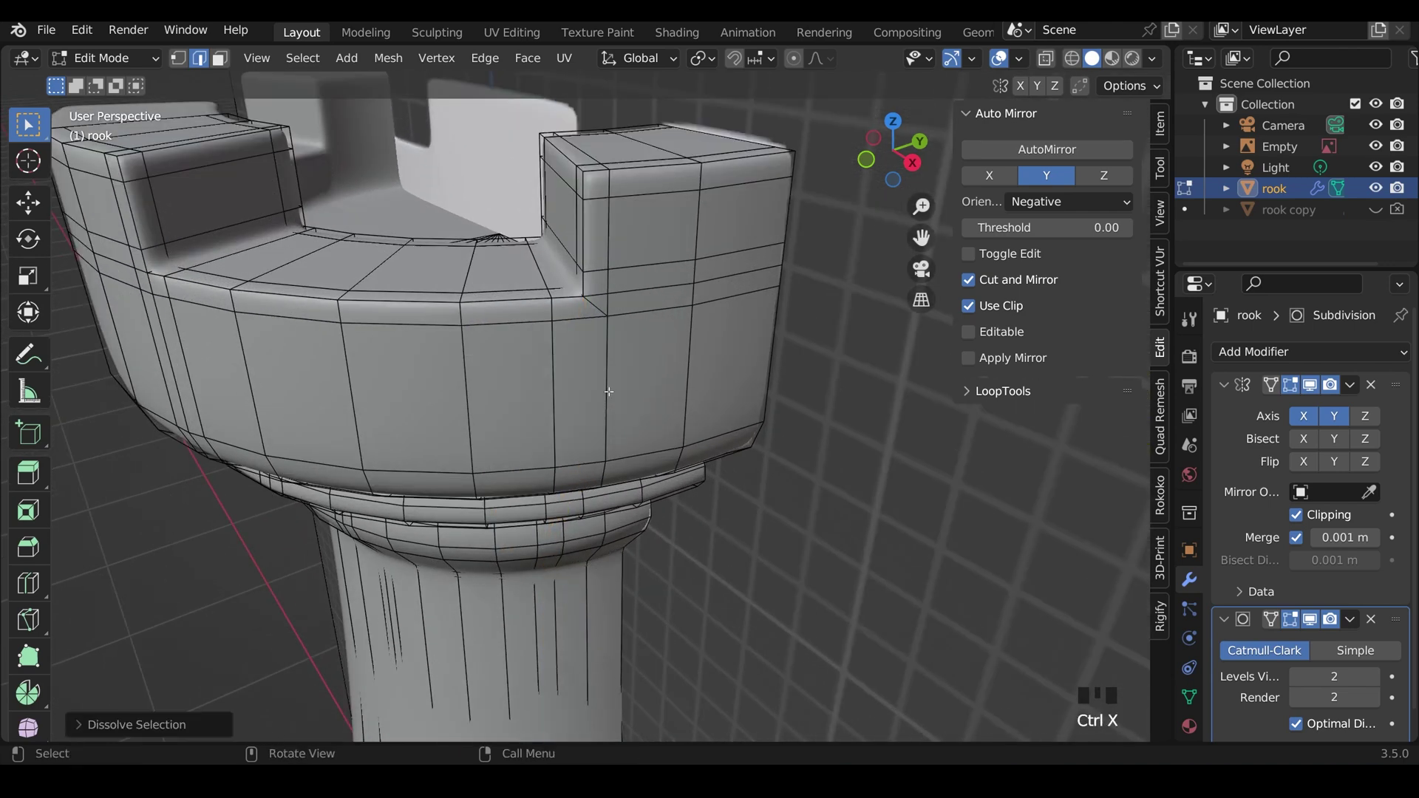
key(Tab)
scroll(608, 391, down, 4)
middle_drag(609, 391, 633, 374)
Dissolve the horizontal edges running from the +X battlement's lower corner across its outer face, and check the result in Object Mode
key(Tab)
scroll(633, 374, up, 6)
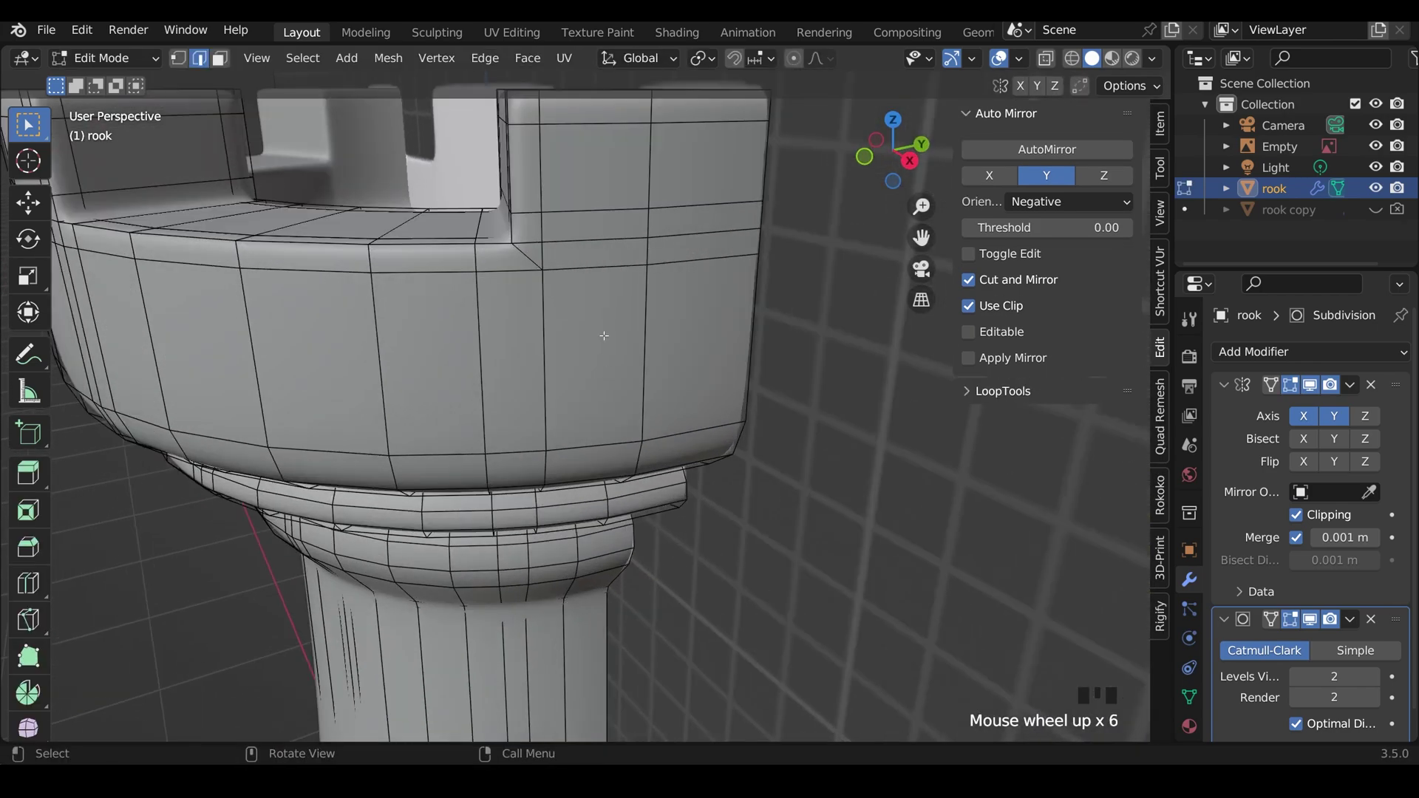
shift+middle_drag(606, 325, 611, 375)
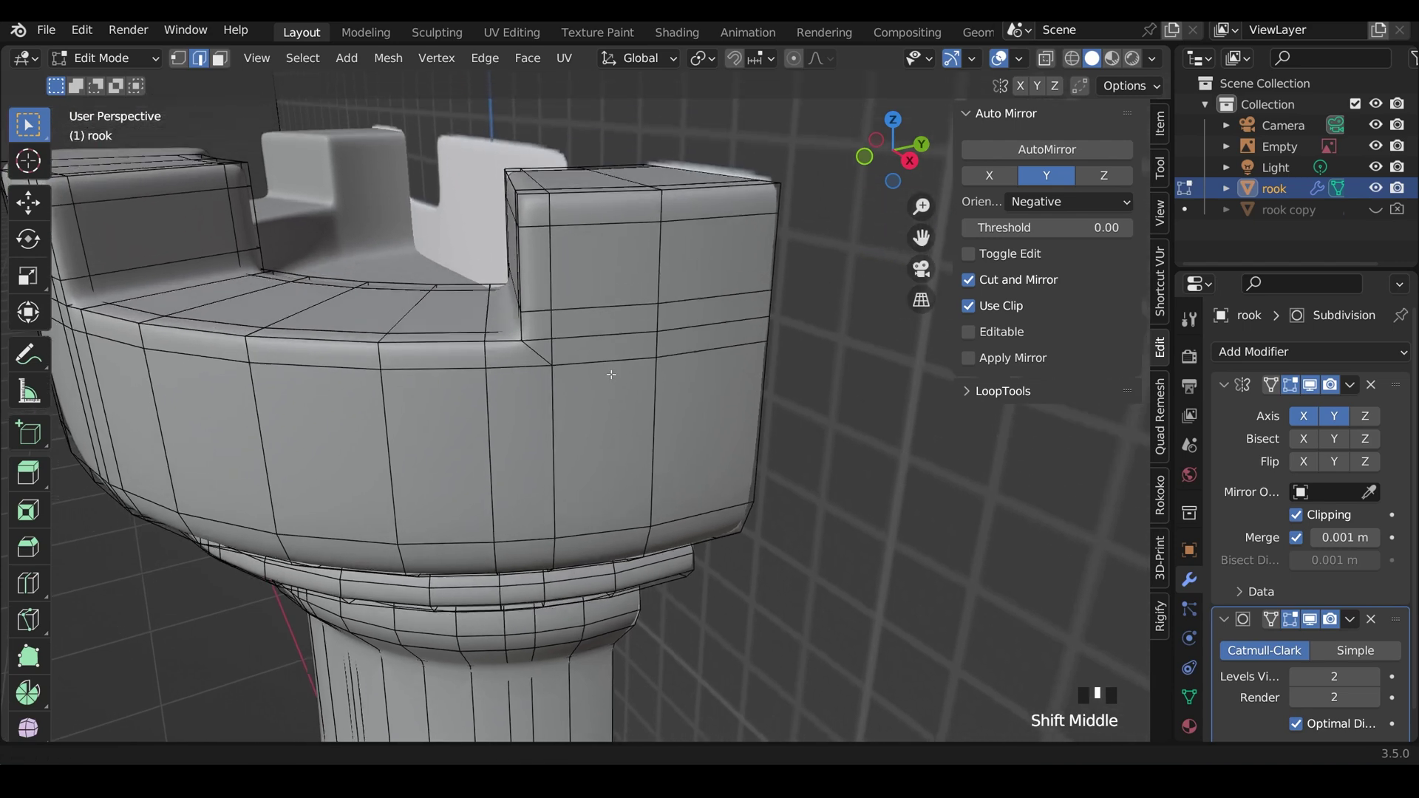
alt+click(620, 338)
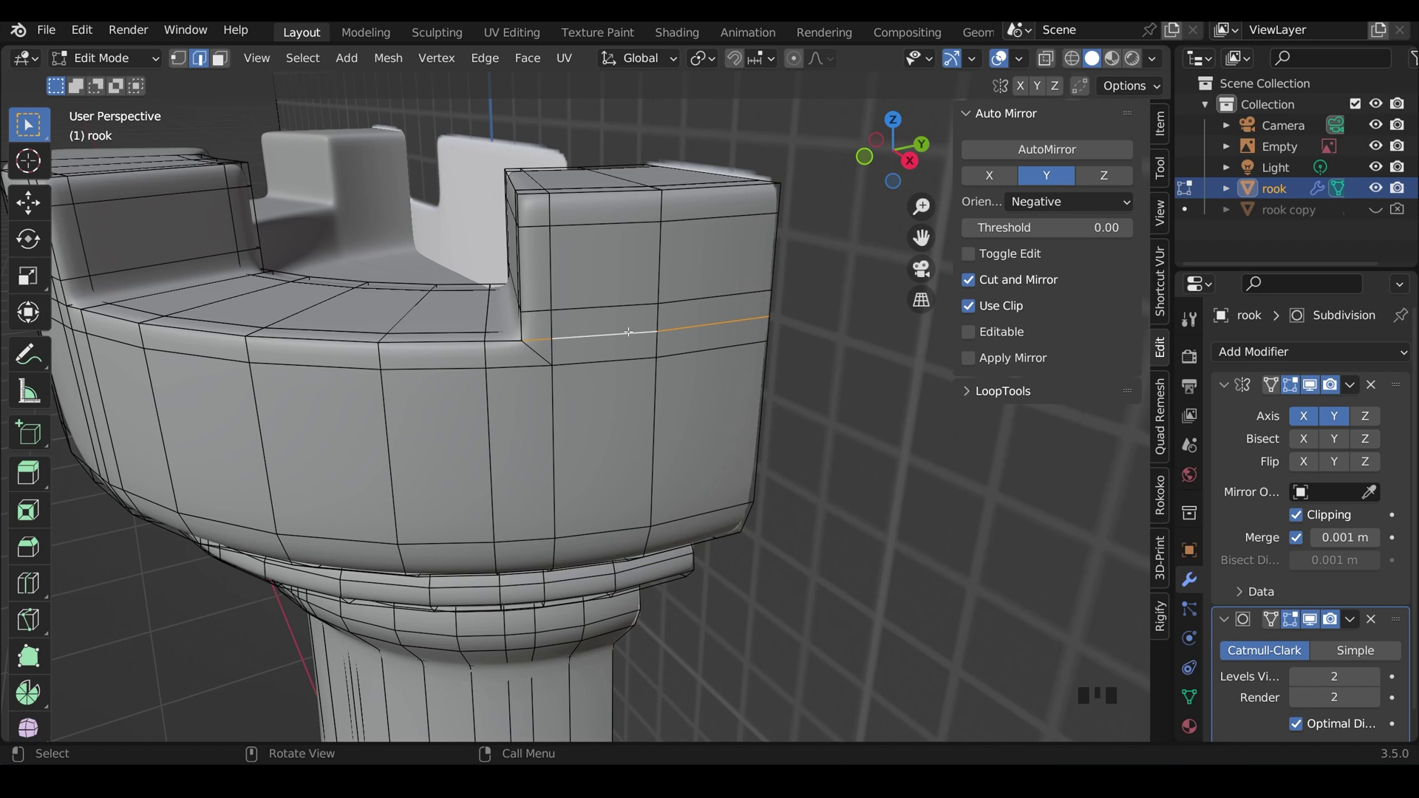
key(ctrl+x)
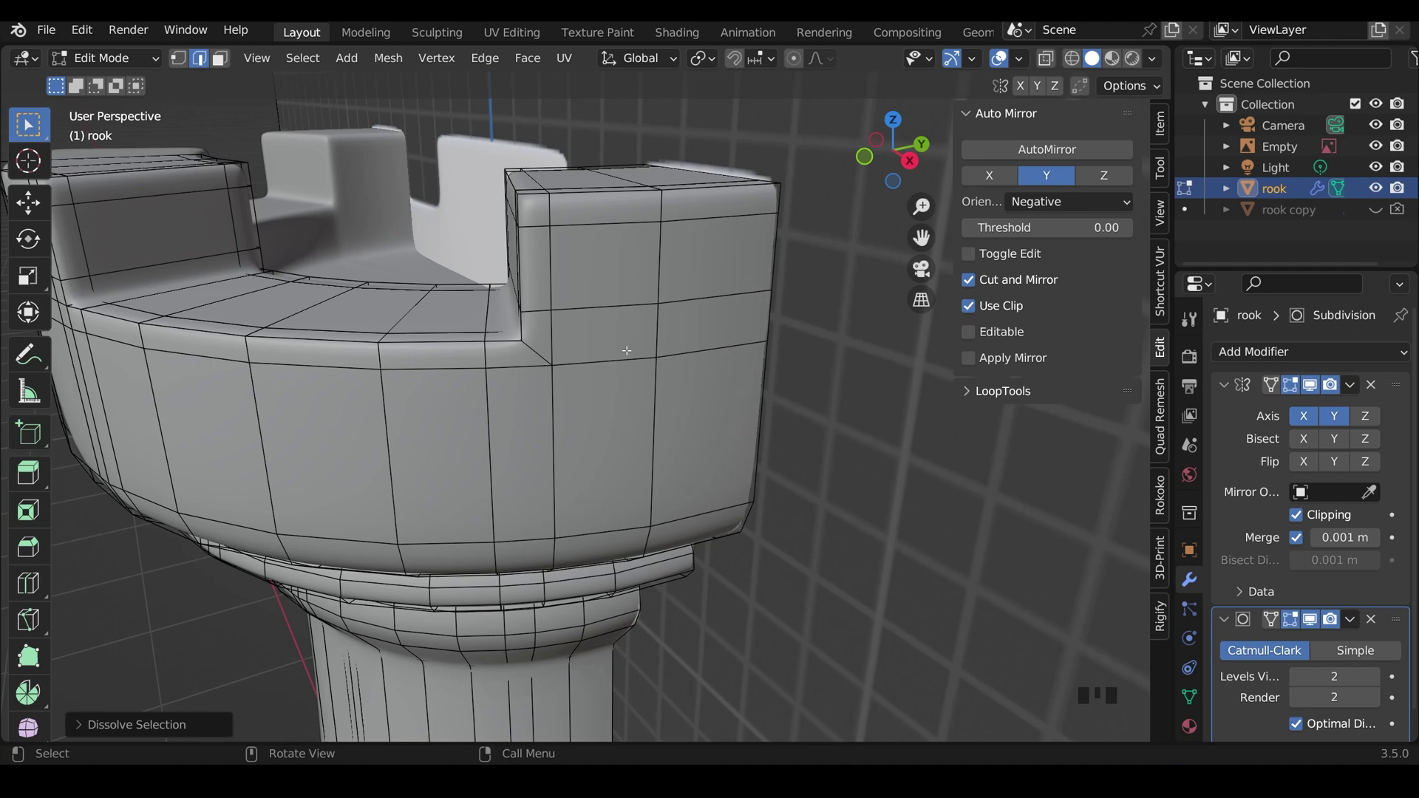
key(Tab)
scroll(627, 350, down, 5)
shift+middle_drag(626, 351, 636, 427)
scroll(593, 362, up, 5)
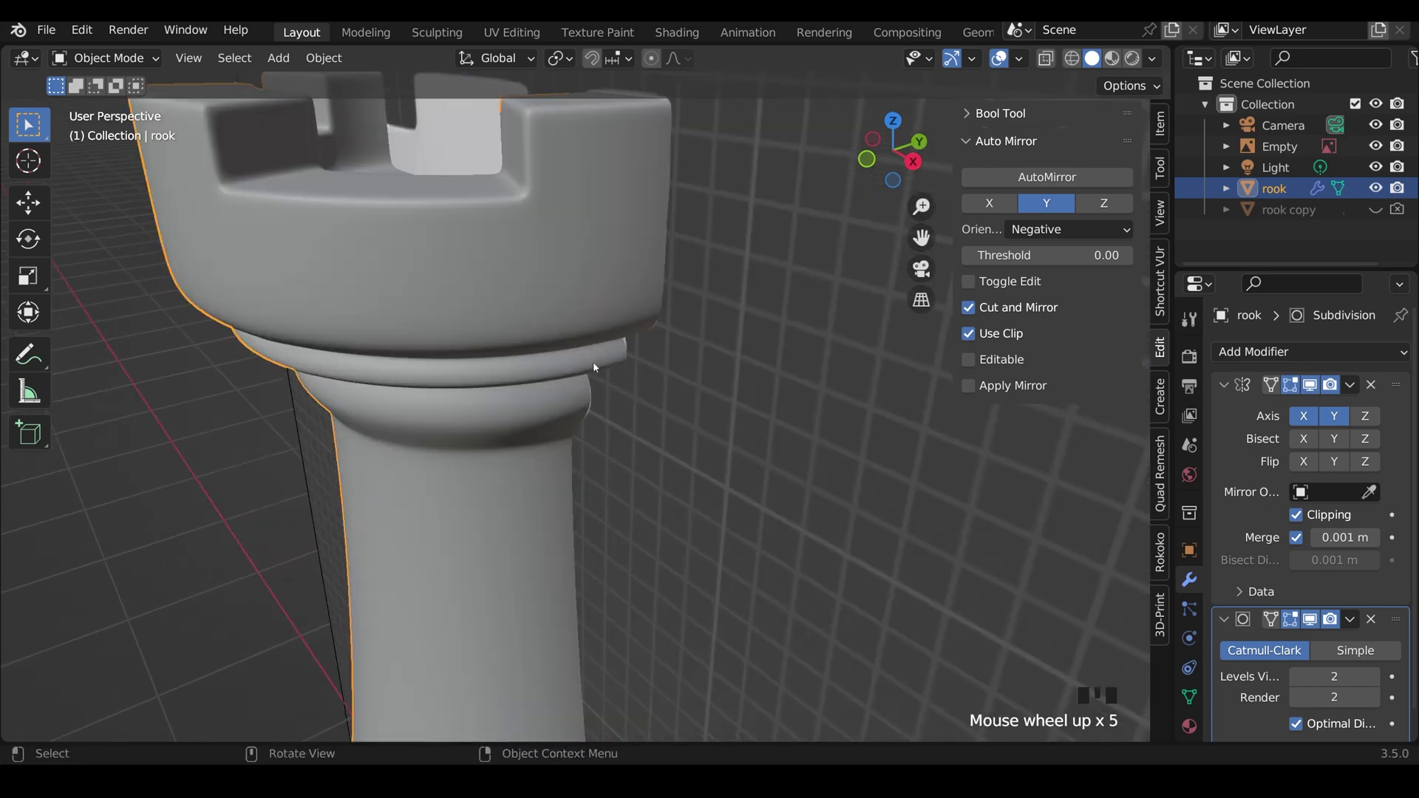
Edge-slide the vertical loop beside the +X battlement's lower corner away from the battlement and return to Object Mode
key(Tab)
shift+middle_drag(576, 286, 511, 349)
alt+click(509, 350)
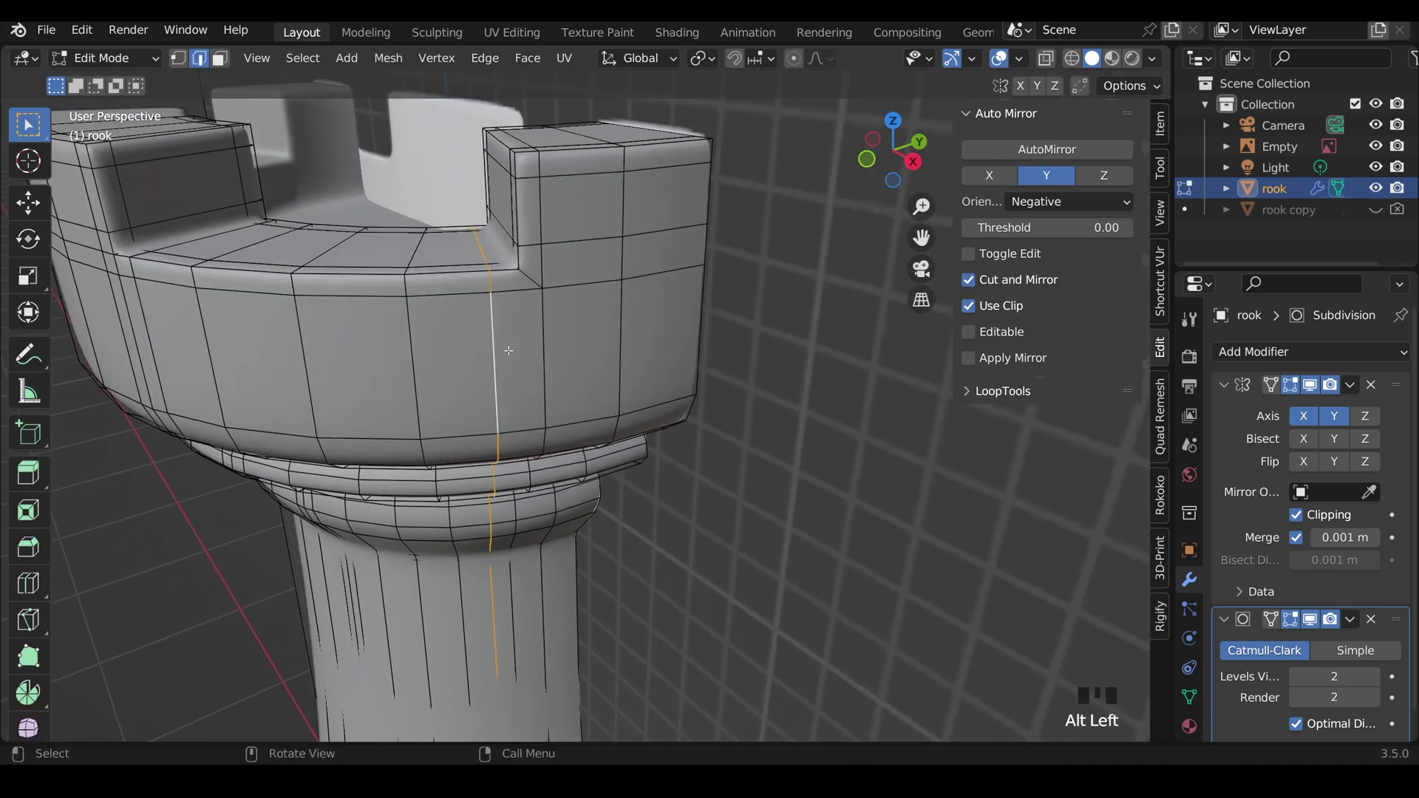
key(g)
key(g)
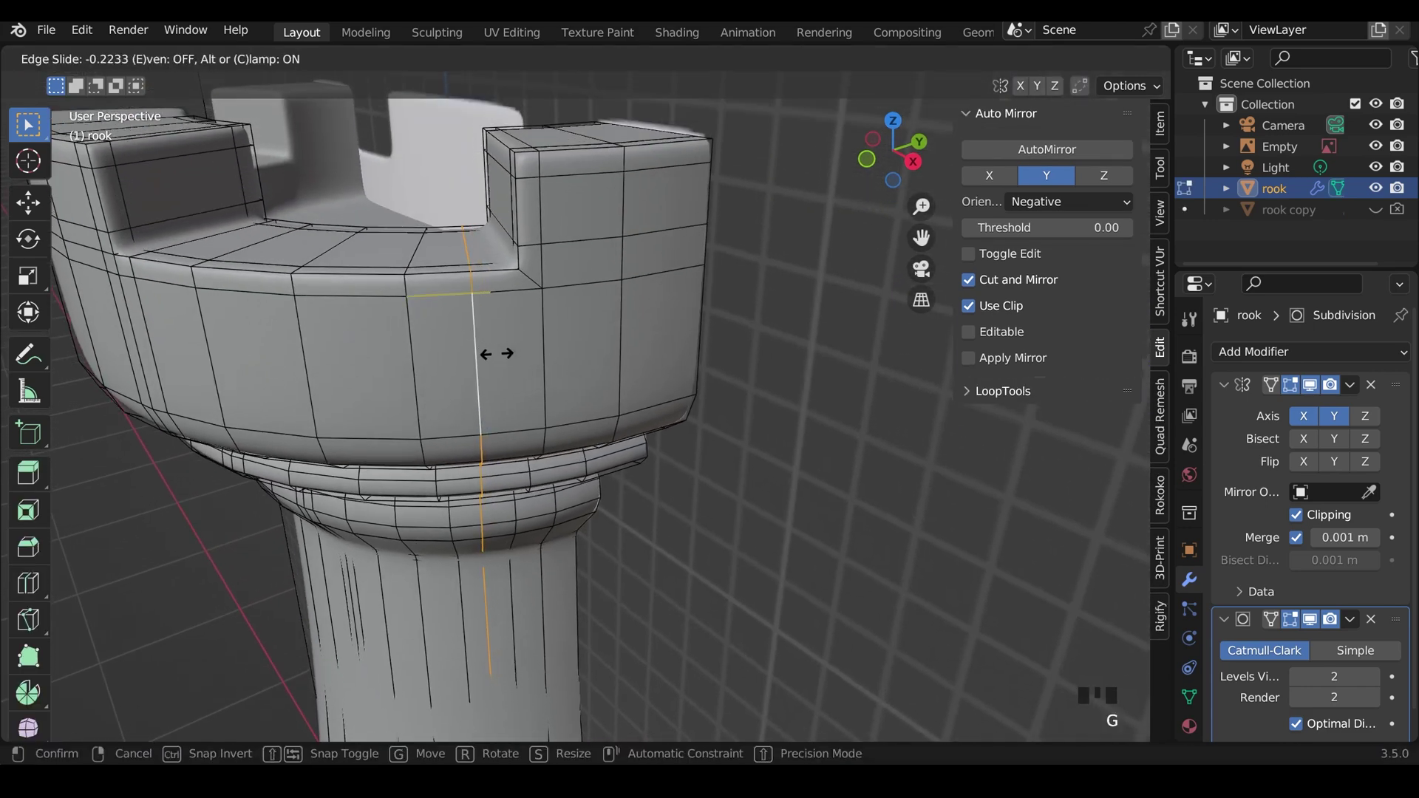
click(500, 354)
key(Tab)
scroll(500, 353, down, 4)
shift+middle_drag(510, 665, 550, 449)
Switch the viewport's solid shading to MatCap lighting with the glossy red material and inspect the rook's head
click(1152, 59)
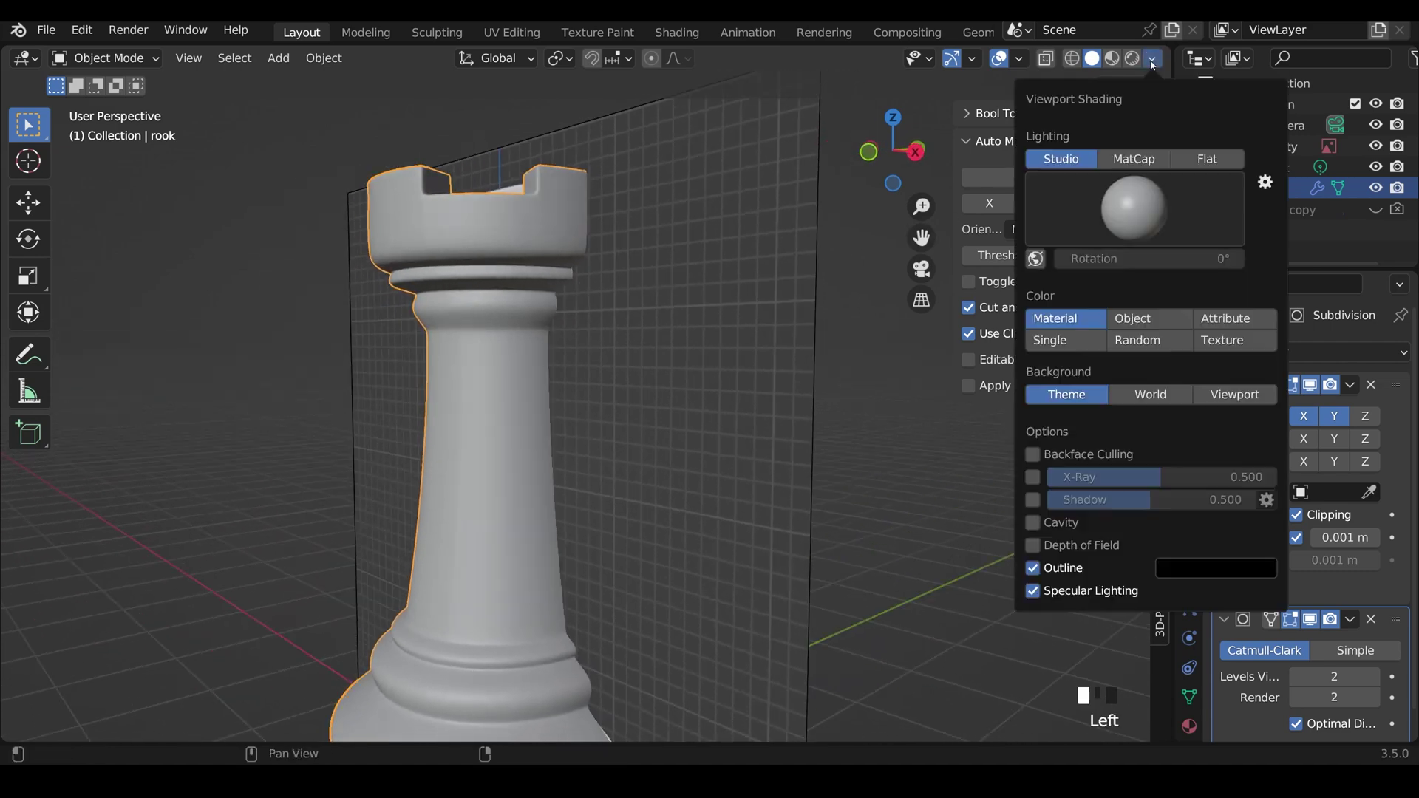
click(1133, 159)
click(1134, 192)
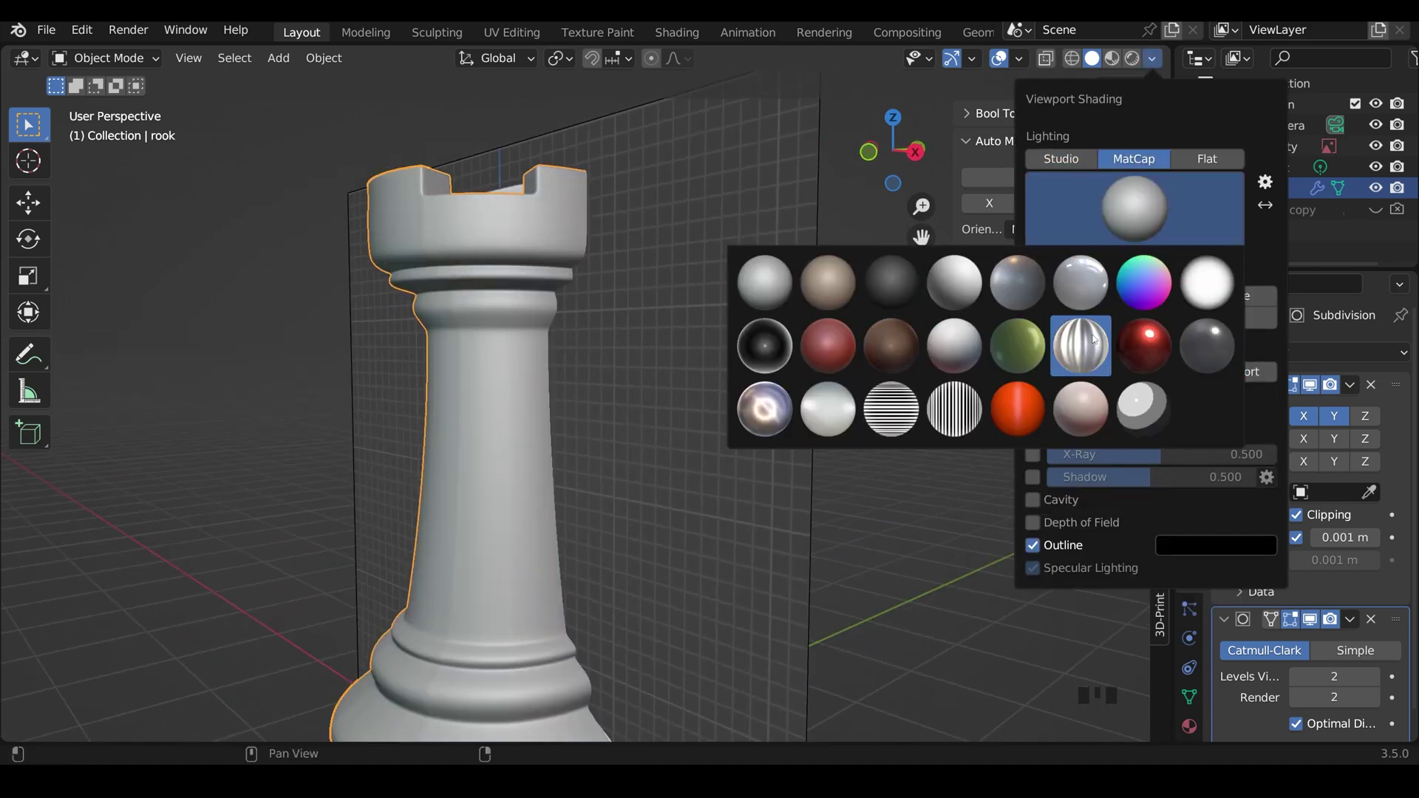
click(1144, 345)
middle_drag(584, 443, 604, 338)
click(545, 252)
Connect the -Y battlement's lower corner diagonally to the supporting loops' crossing, and dissolve the vertical and horizontal edges running from that corner
key(Tab)
scroll(591, 347, up, 3)
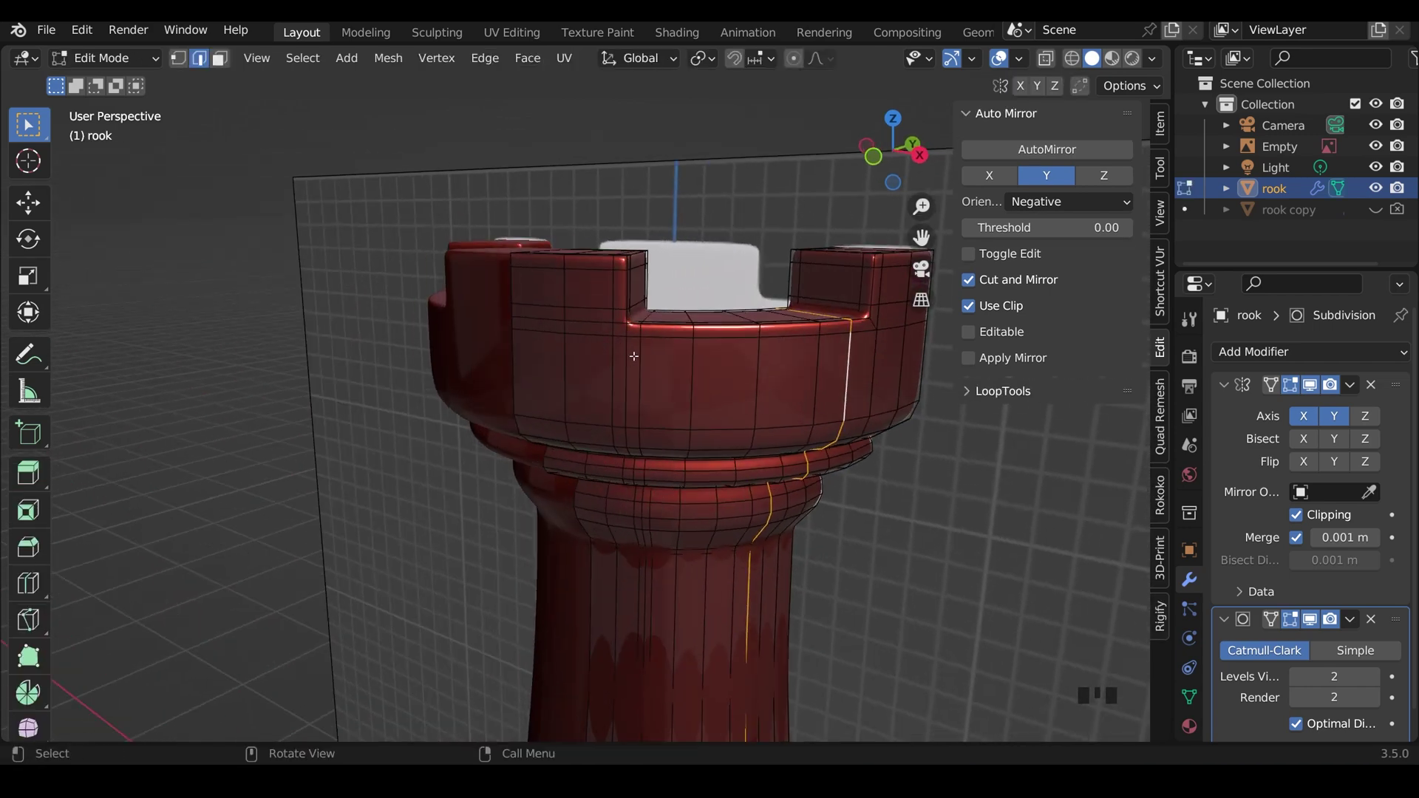
middle_drag(852, 323, 600, 356)
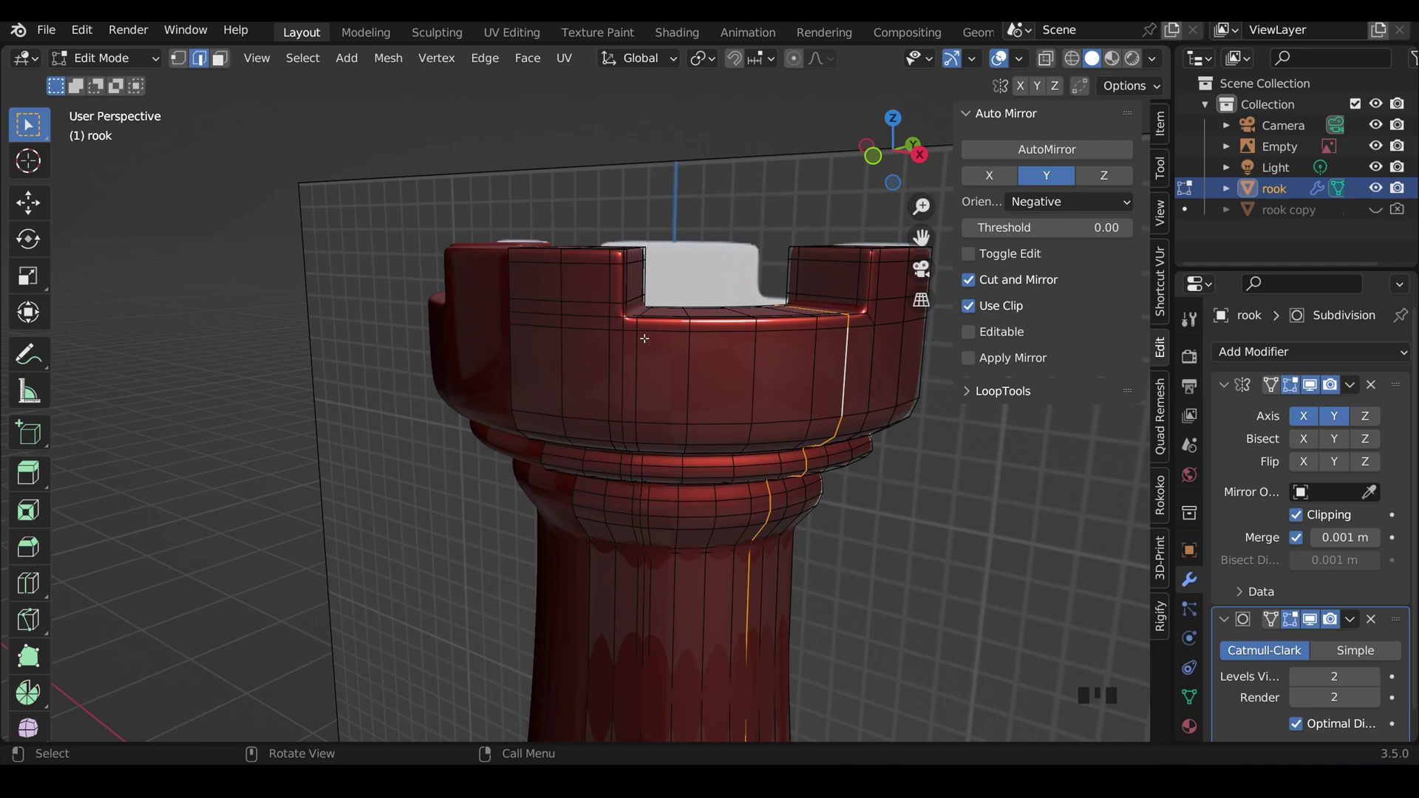
scroll(644, 338, up, 3)
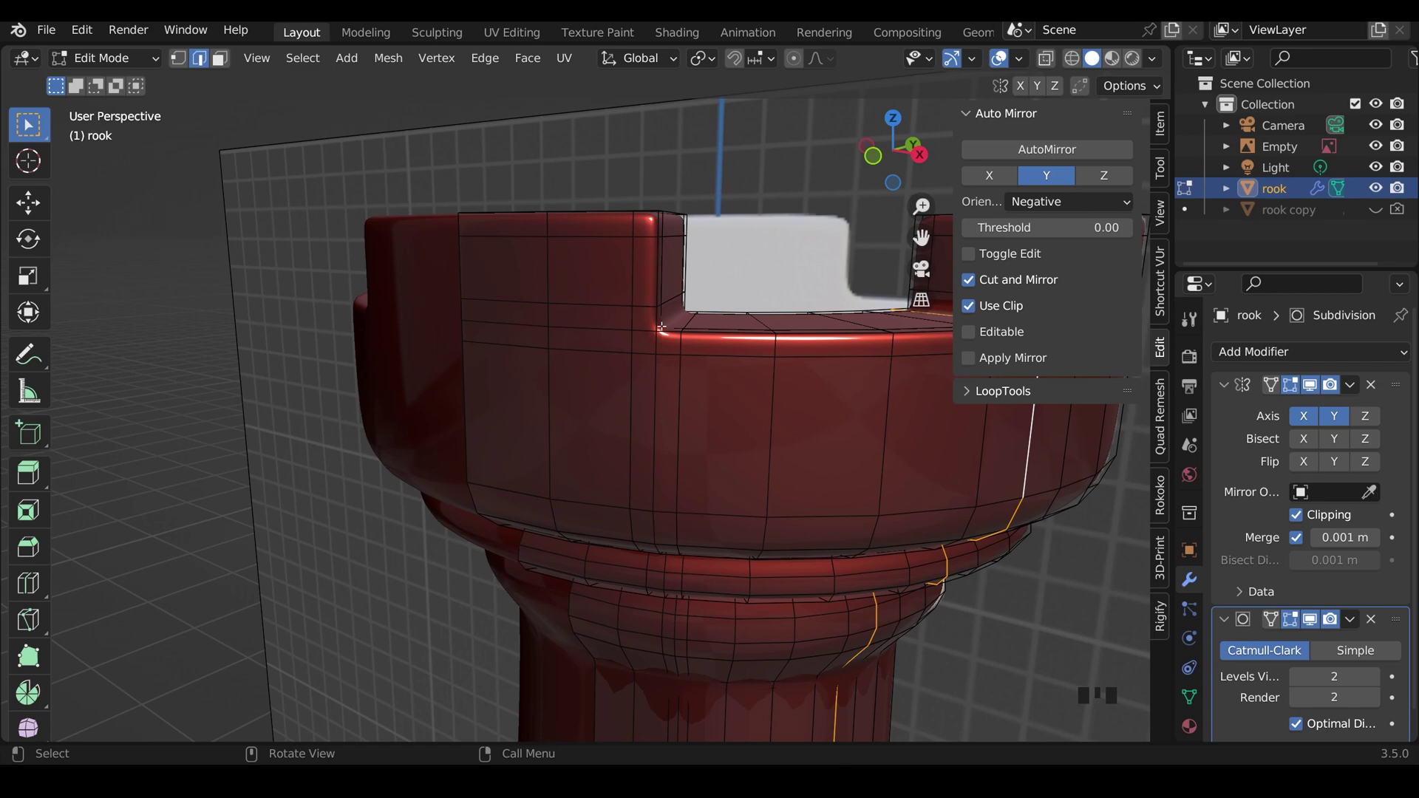
key(1)
click(643, 354)
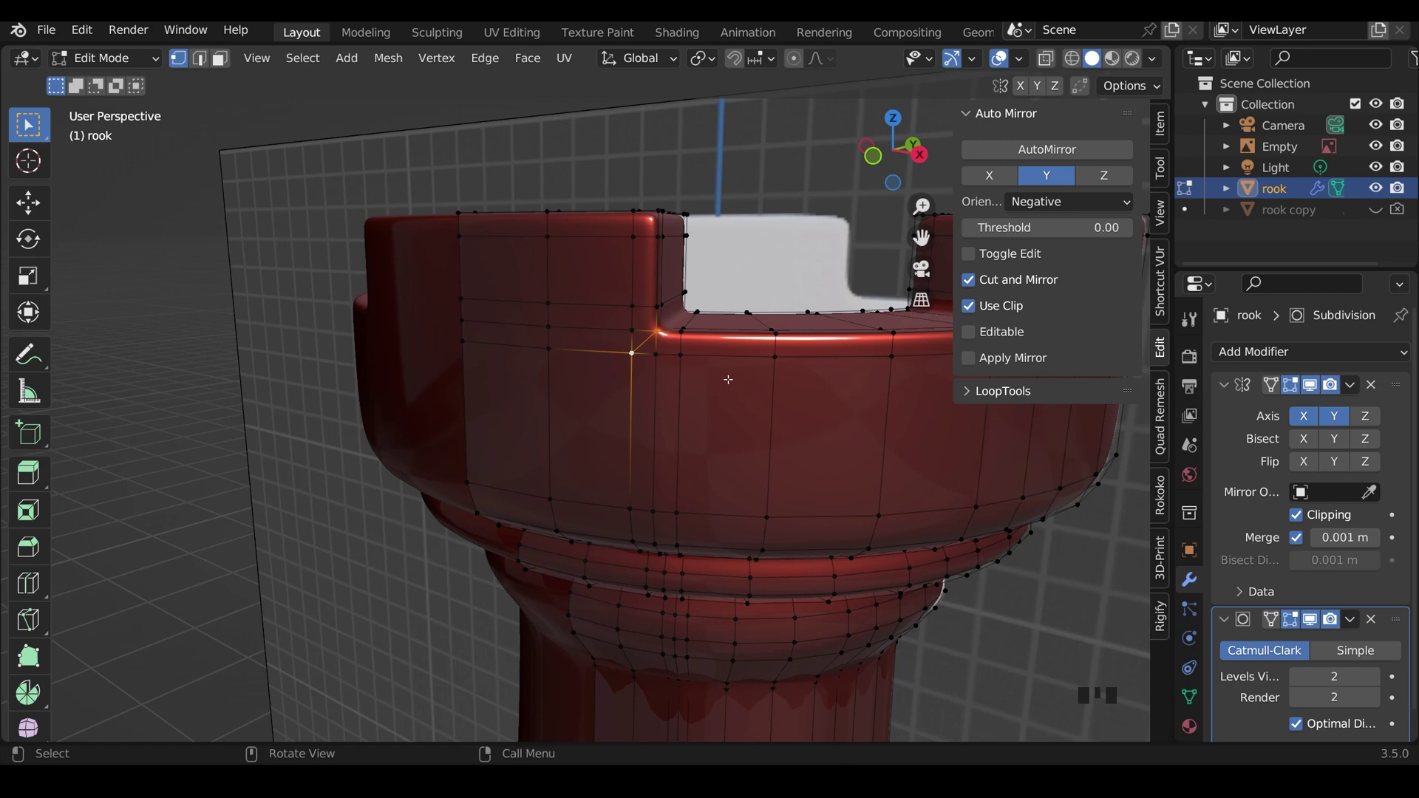
key(2)
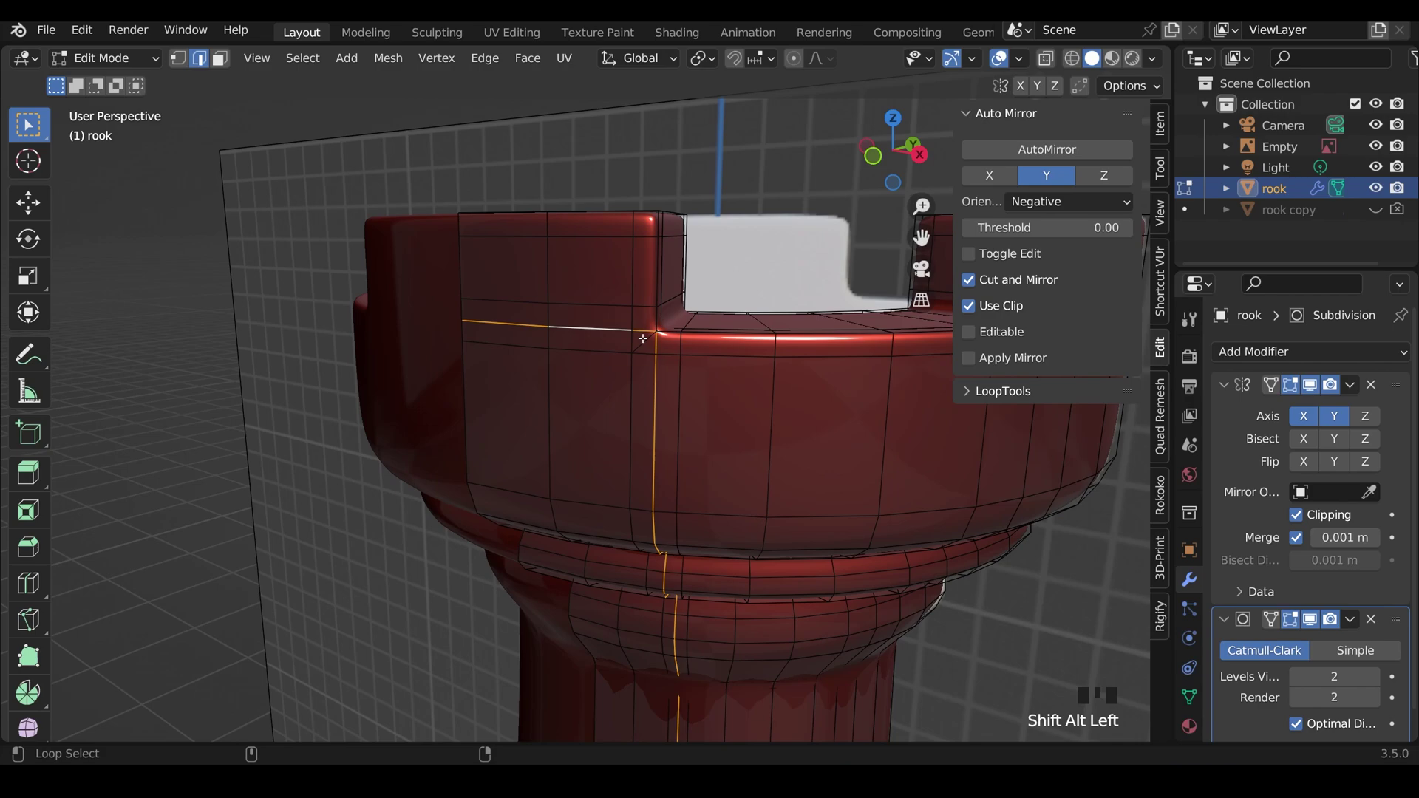
key(ctrl+x)
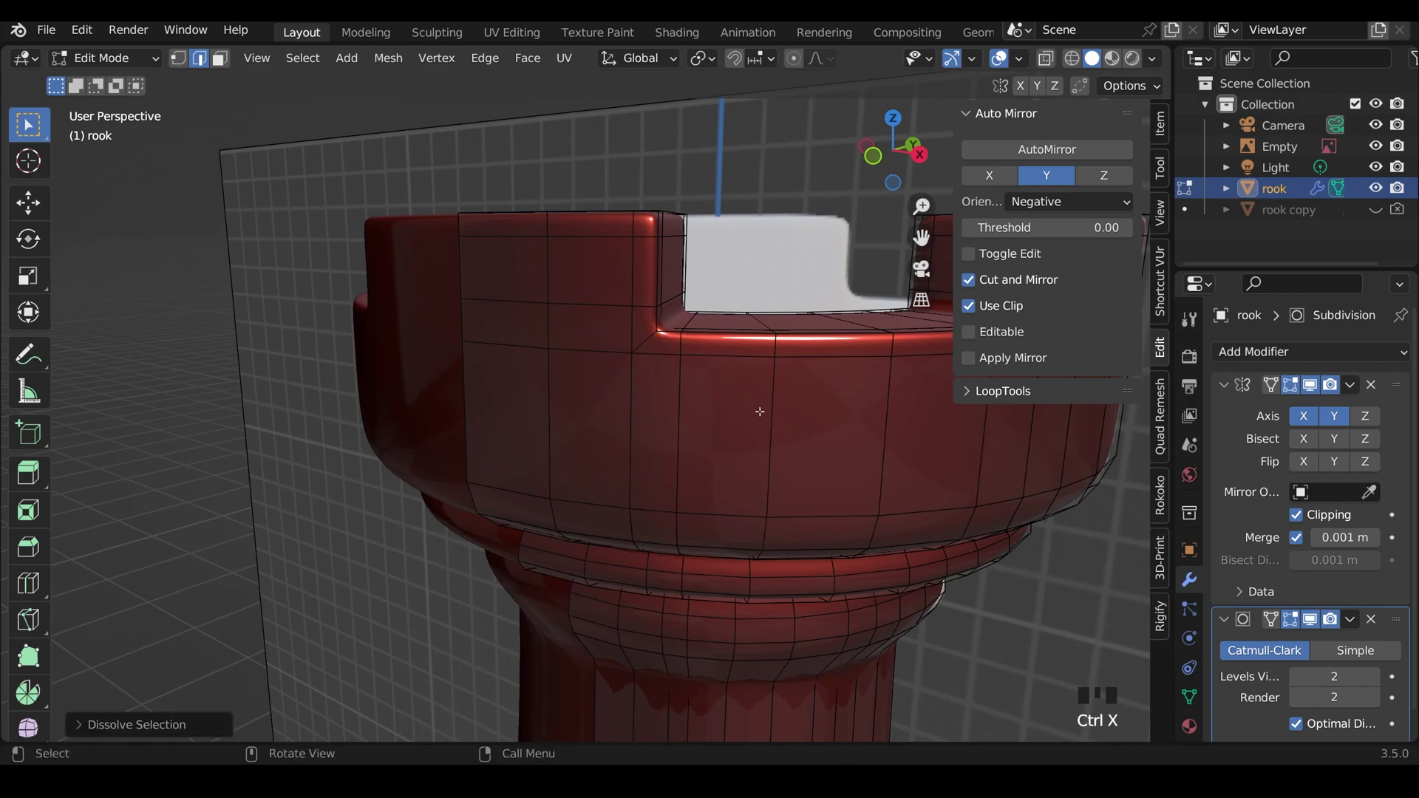
scroll(760, 412, down, 4)
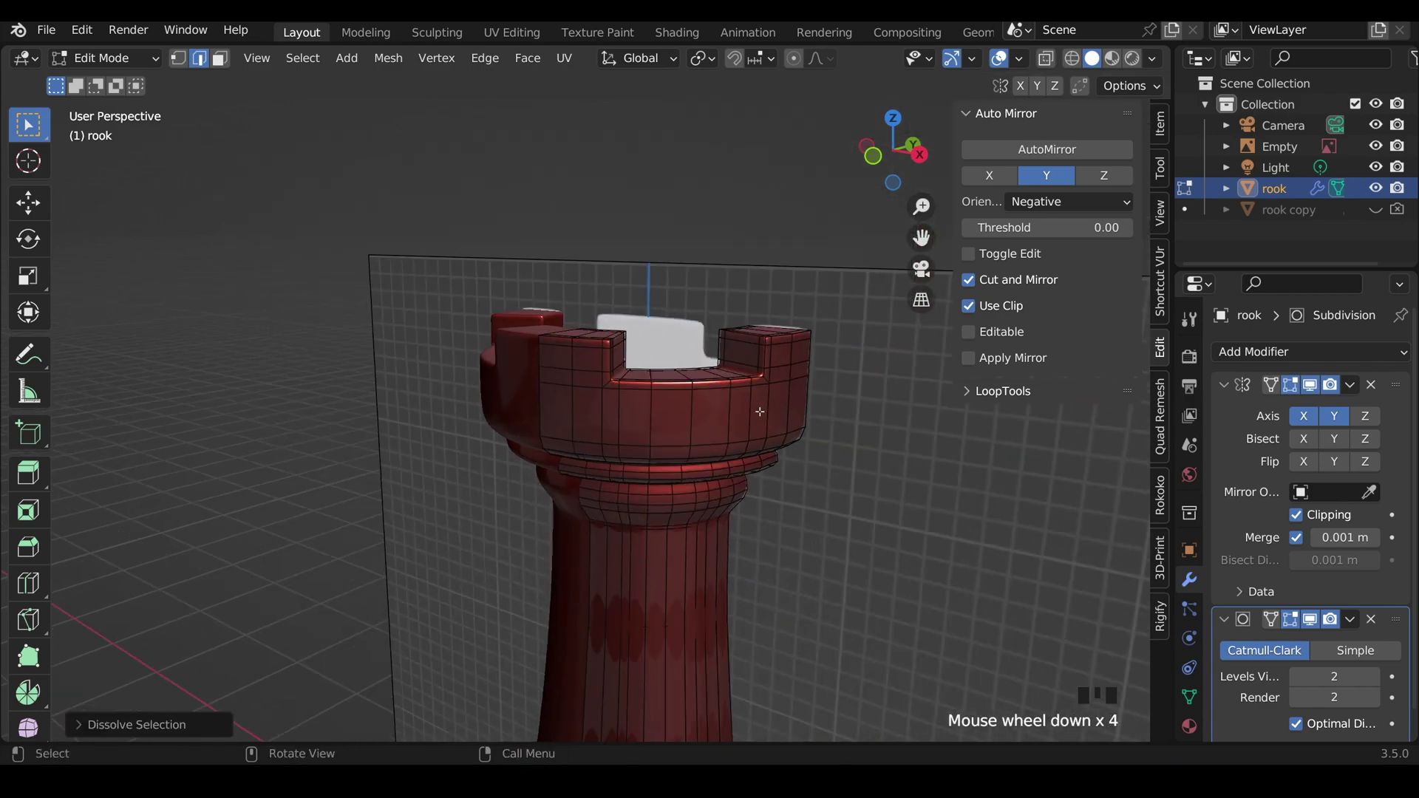
key(Tab)
shift+middle_drag(760, 411, 655, 380)
Edge-slide the vertical loop beside the -Y battlement's lower corner to sit slightly into the notch
key(Tab)
scroll(691, 435, down, 2)
scroll(654, 380, up, 3)
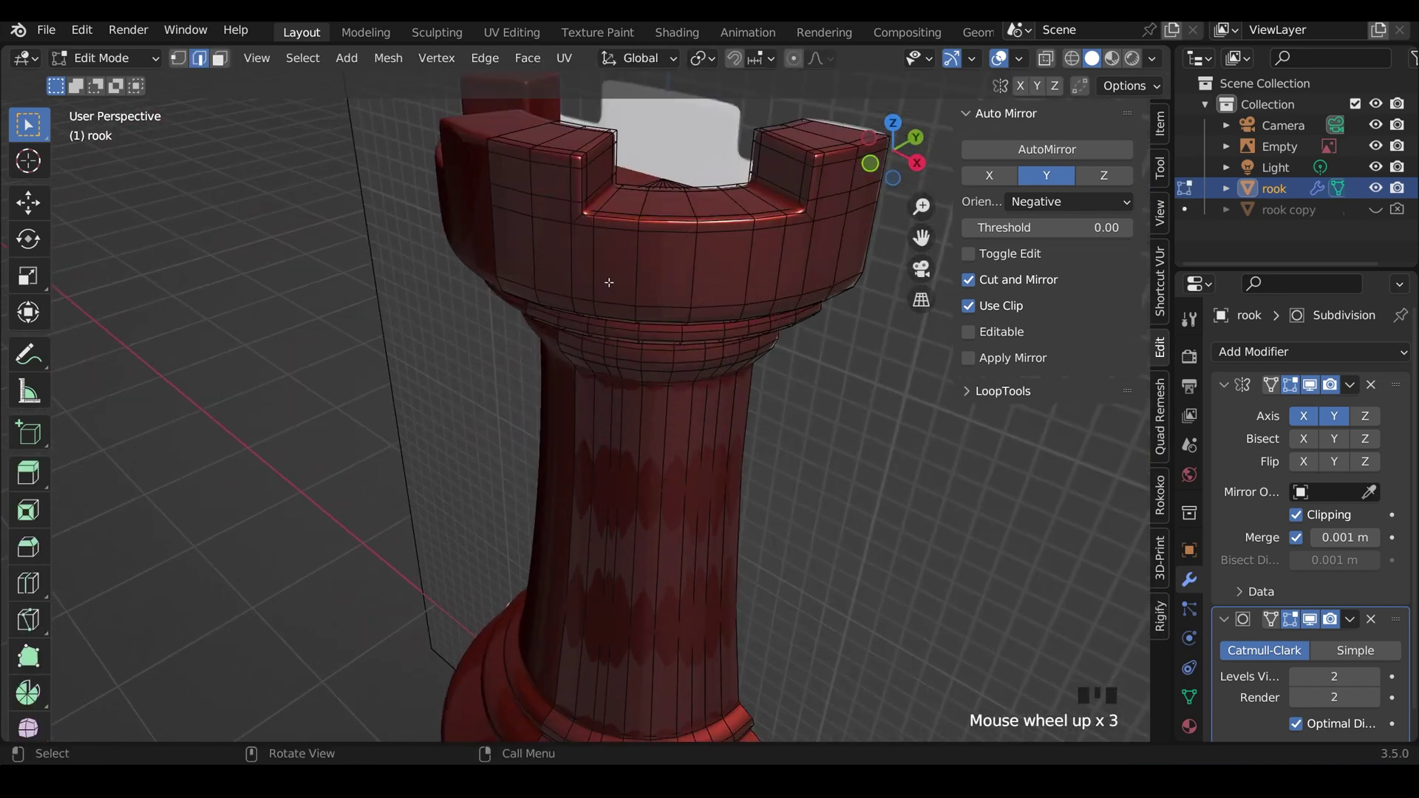
key(g)
key(g)
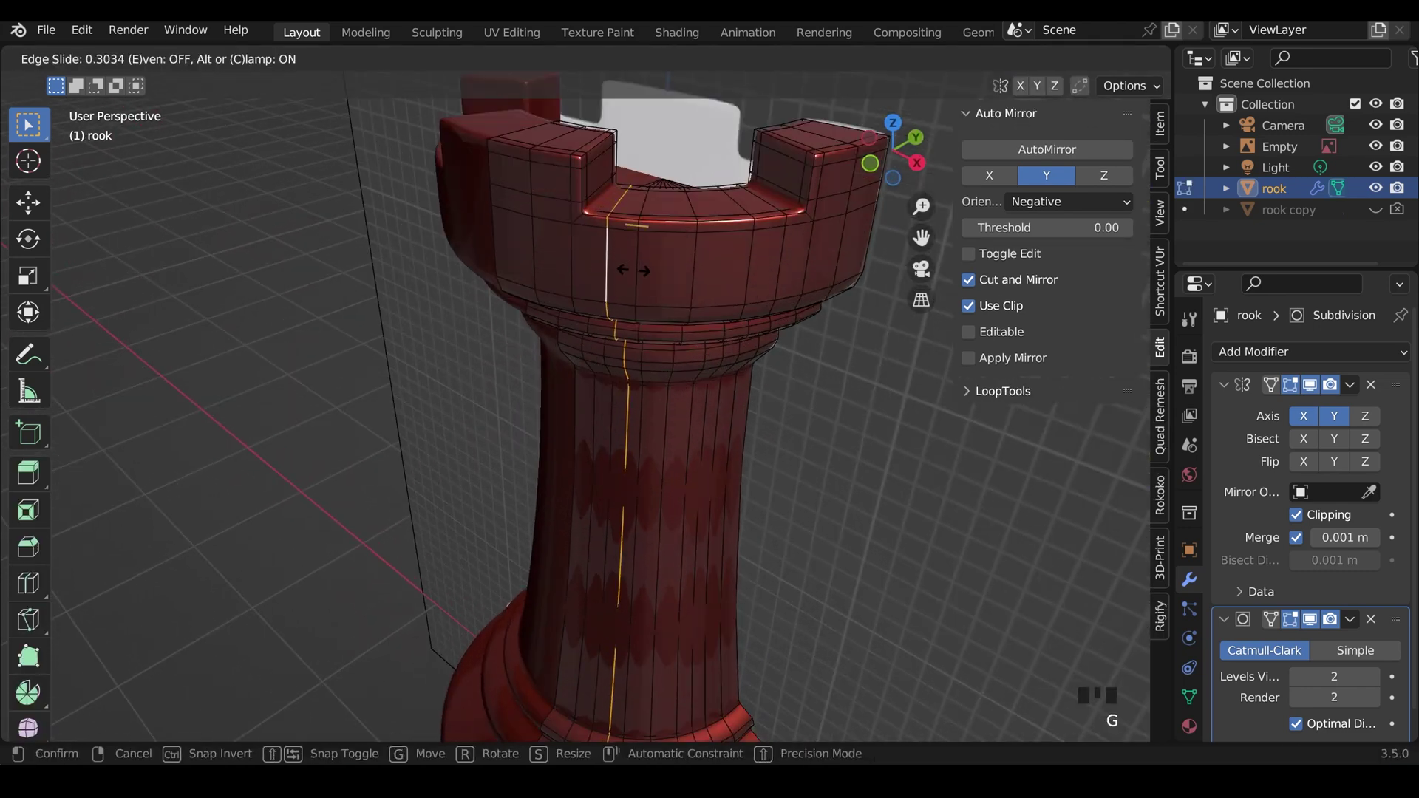
click(623, 263)
shift+middle_drag(618, 259, 652, 332)
scroll(687, 288, up, 3)
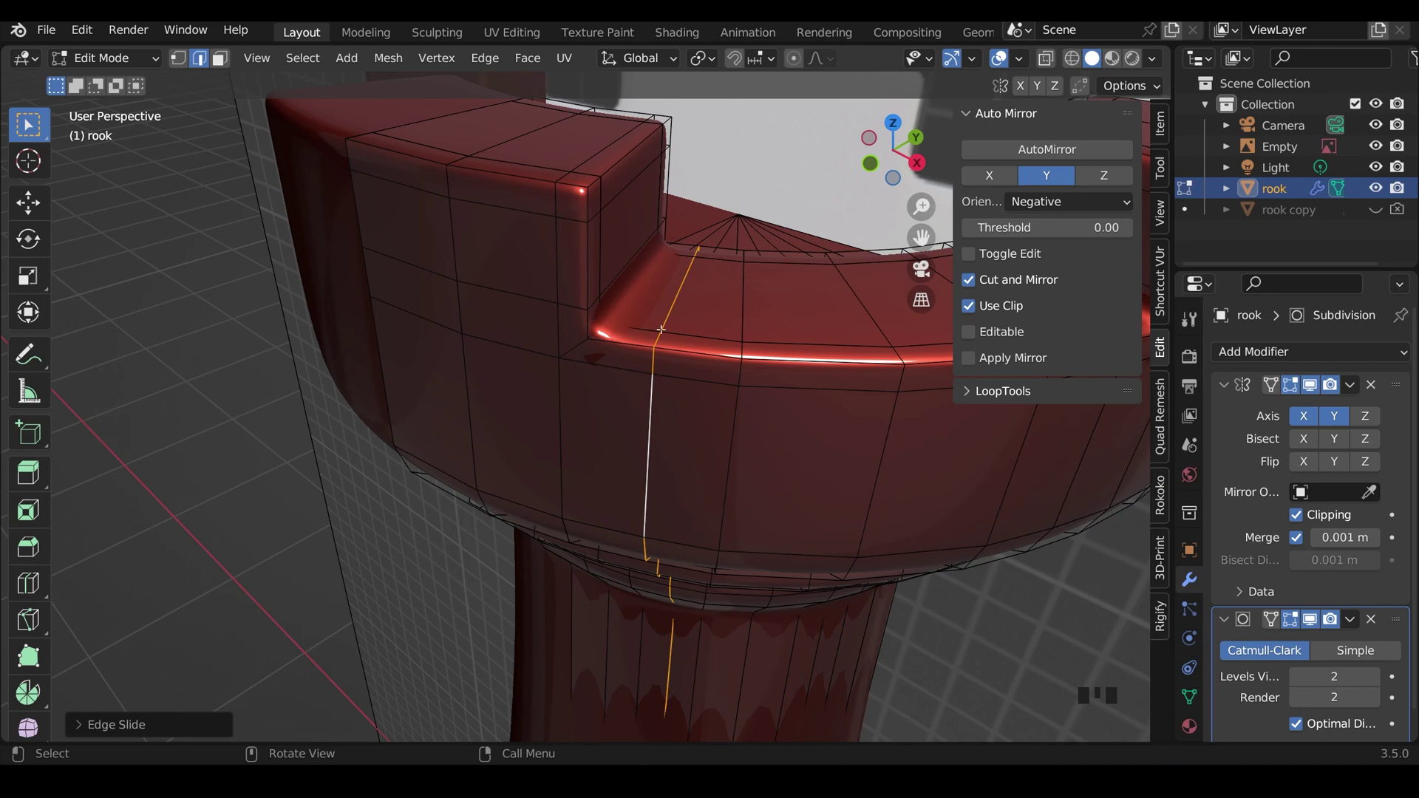
key(g)
key(g)
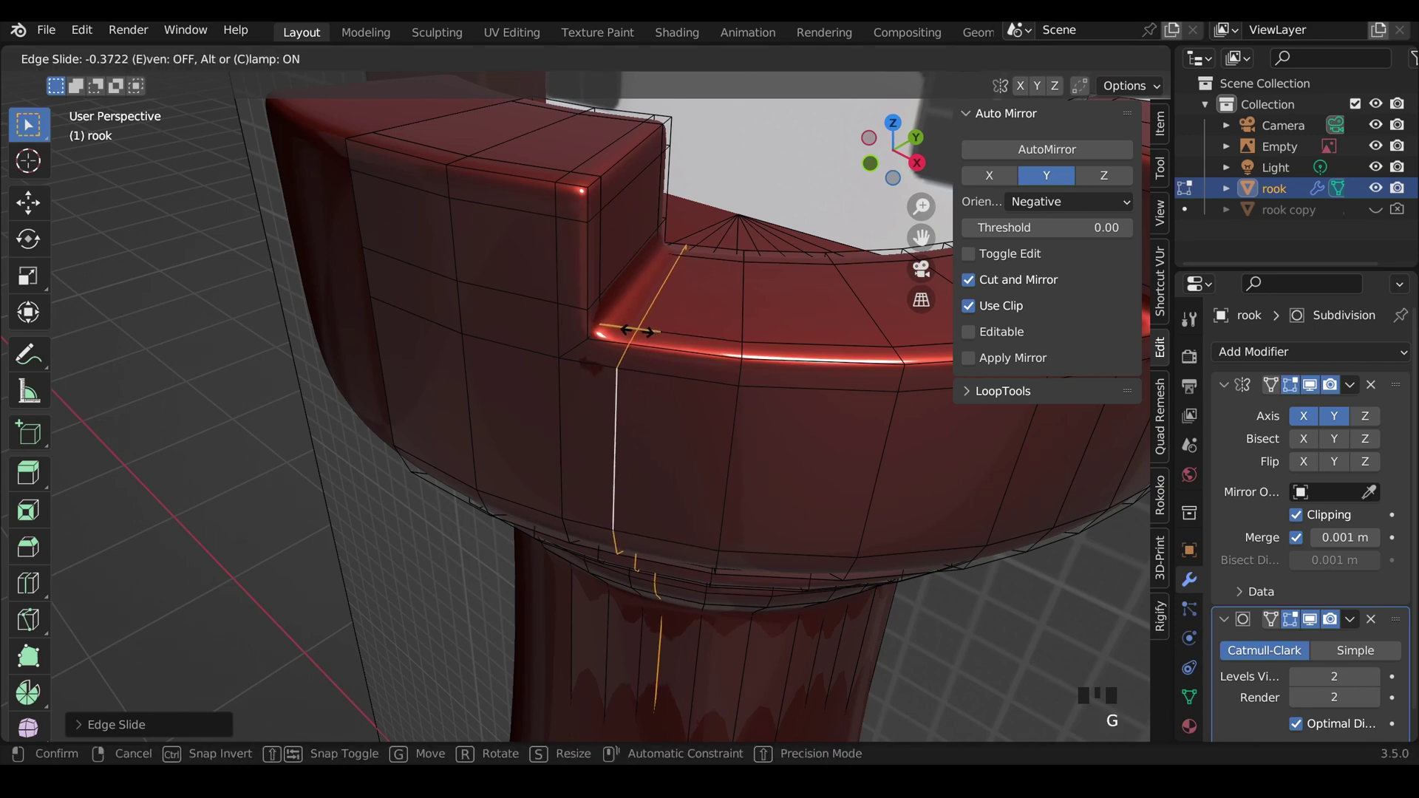
click(617, 387)
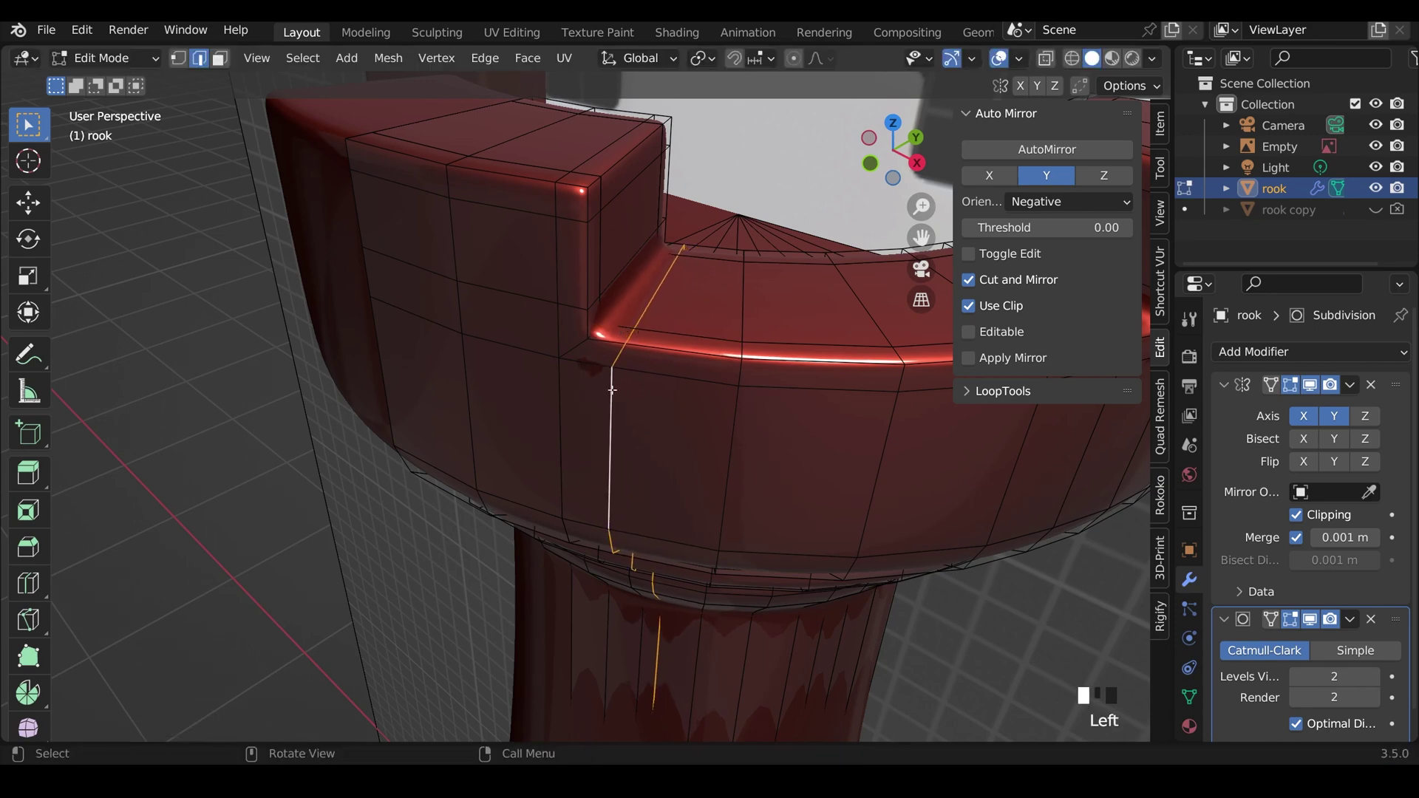
Select only the outer part of that loop from the head down to the base, edge-slide it slightly away from the -Y battlement, and check the shading
scroll(612, 390, down, 2)
middle_drag(700, 396, 607, 445)
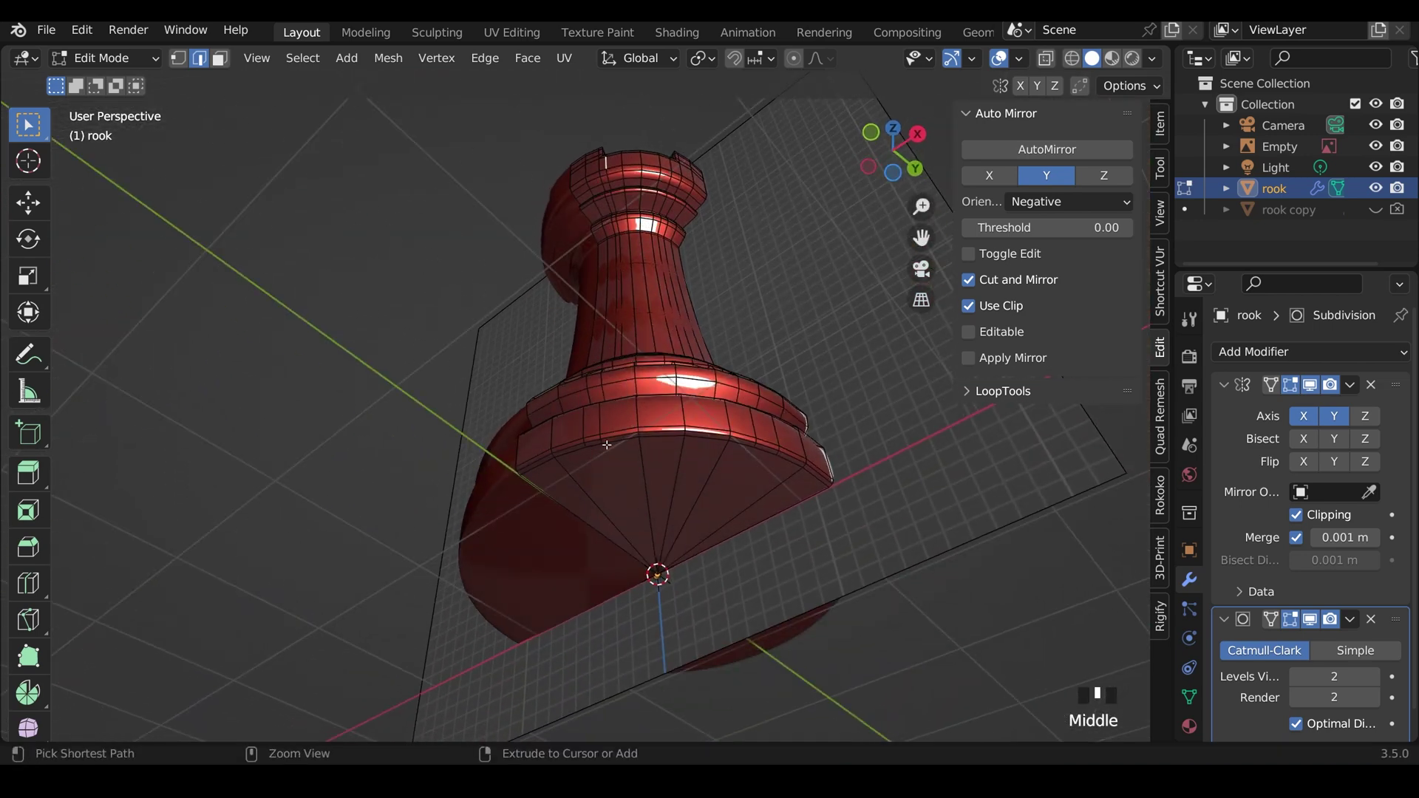
ctrl+click(601, 441)
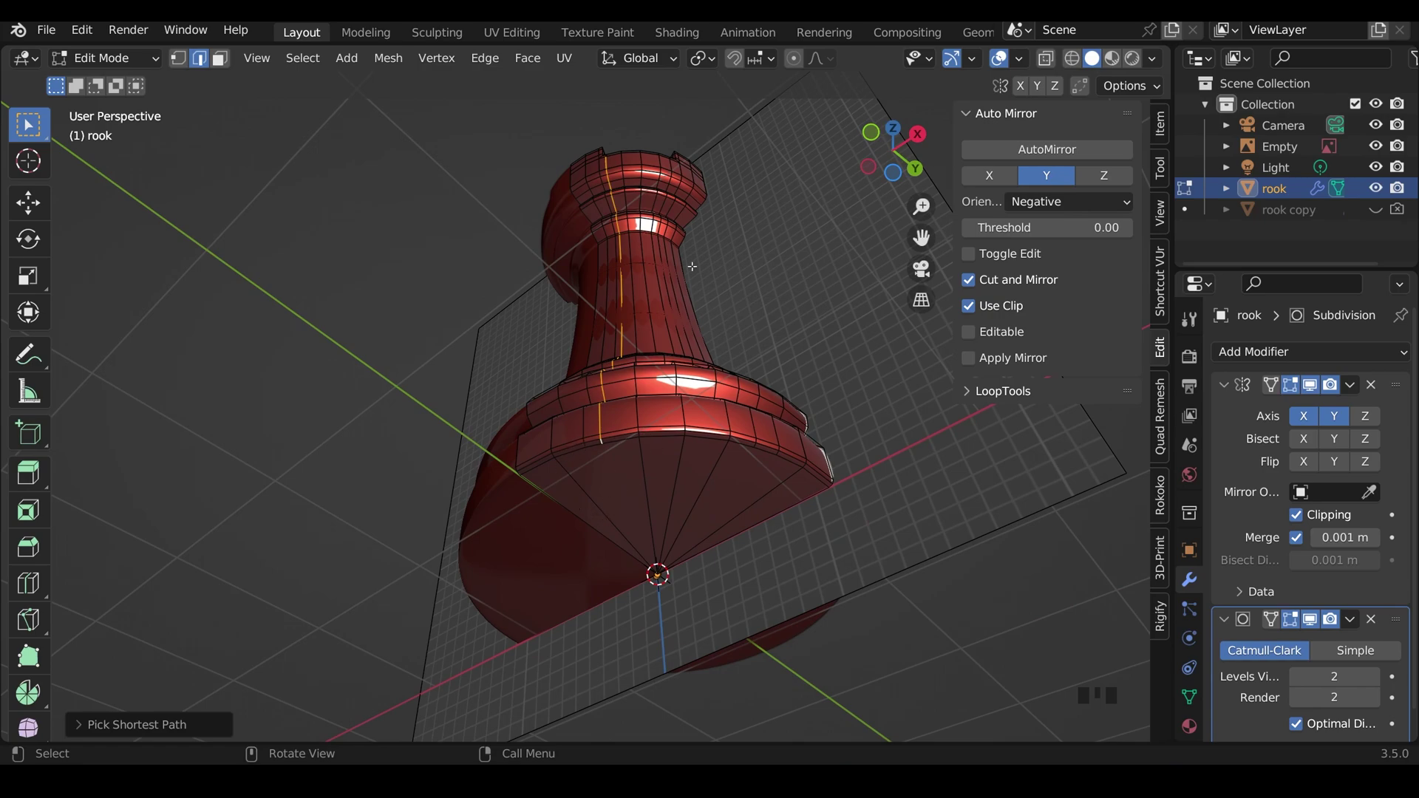
middle_drag(691, 266, 698, 360)
scroll(715, 409, up, 3)
scroll(681, 297, up, 1)
shift+middle_drag(681, 278, 640, 367)
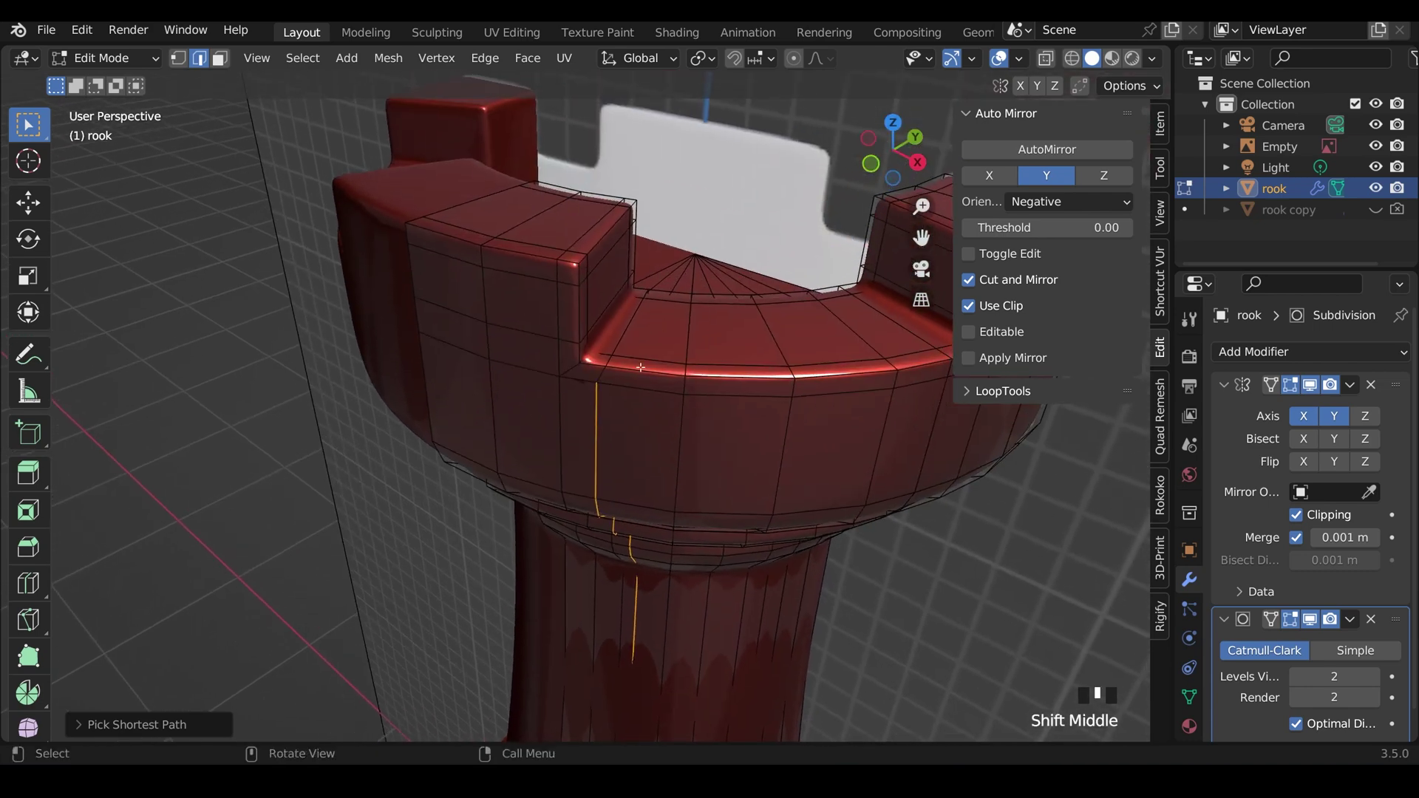
key(g)
key(g)
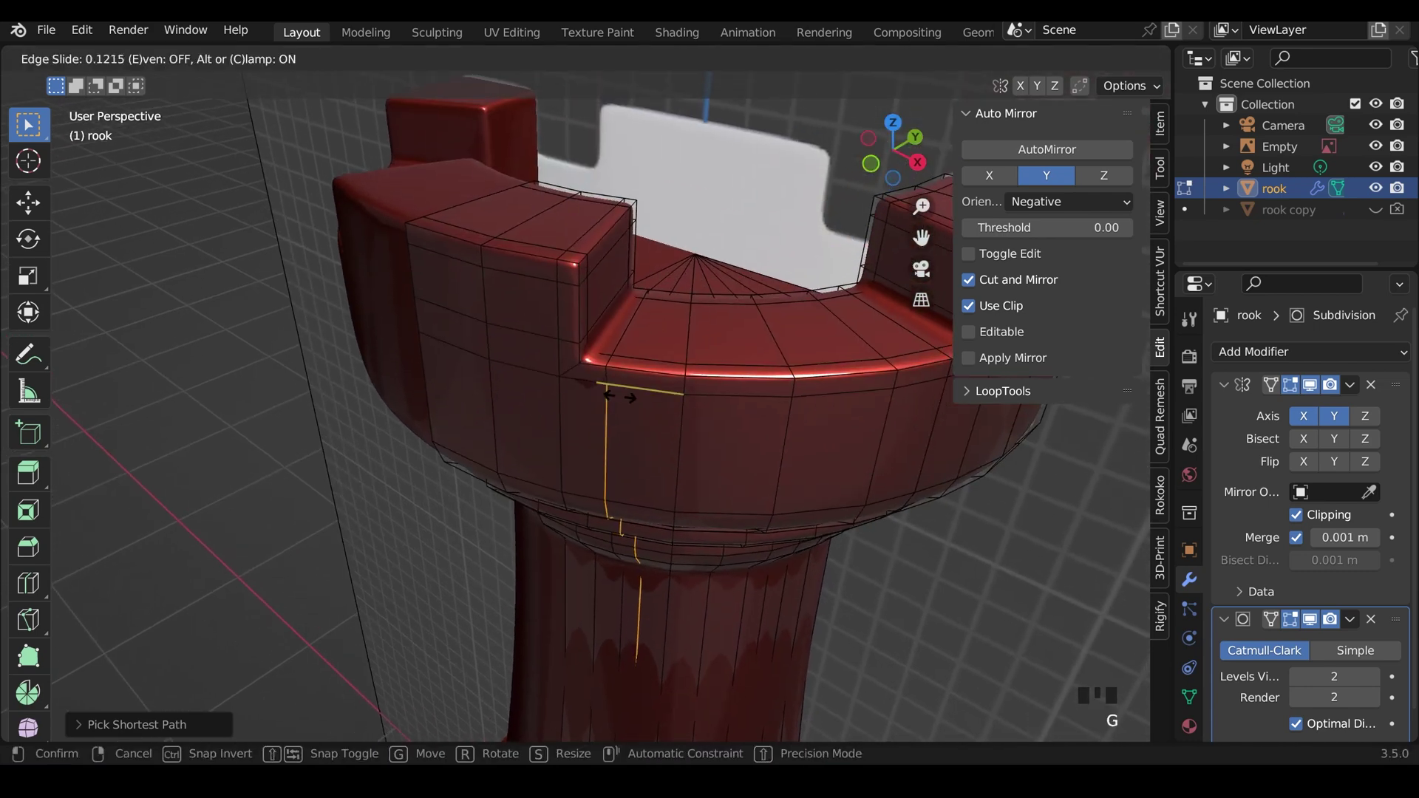
click(608, 380)
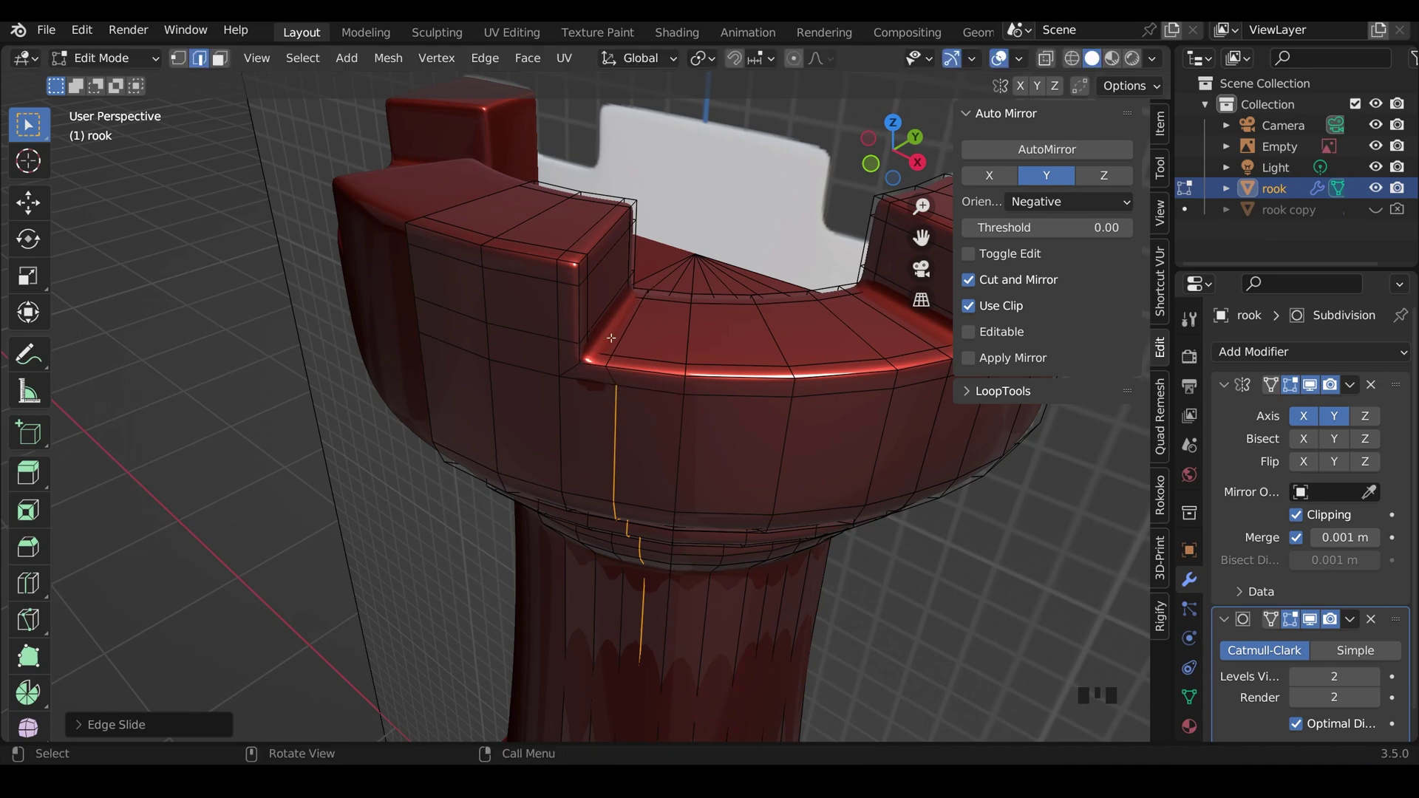
key(Tab)
middle_drag(729, 357, 662, 216)
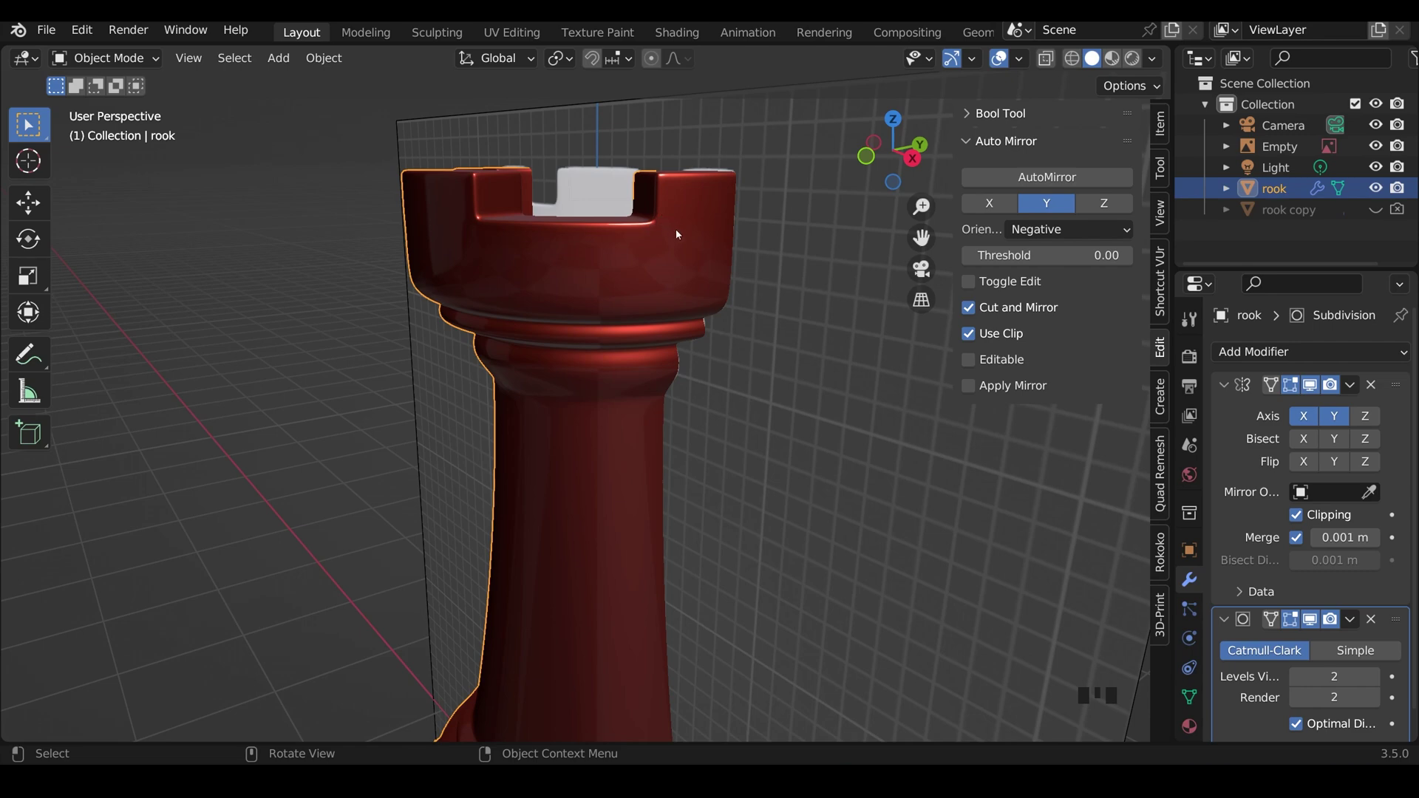
Select the edge path across the notch floor beside the battlement, edge-slide it slightly toward the battlement wall, and check the rook's shading
middle_drag(676, 229, 664, 258)
key(Tab)
scroll(662, 336, up, 2)
shift+middle_drag(662, 336, 668, 357)
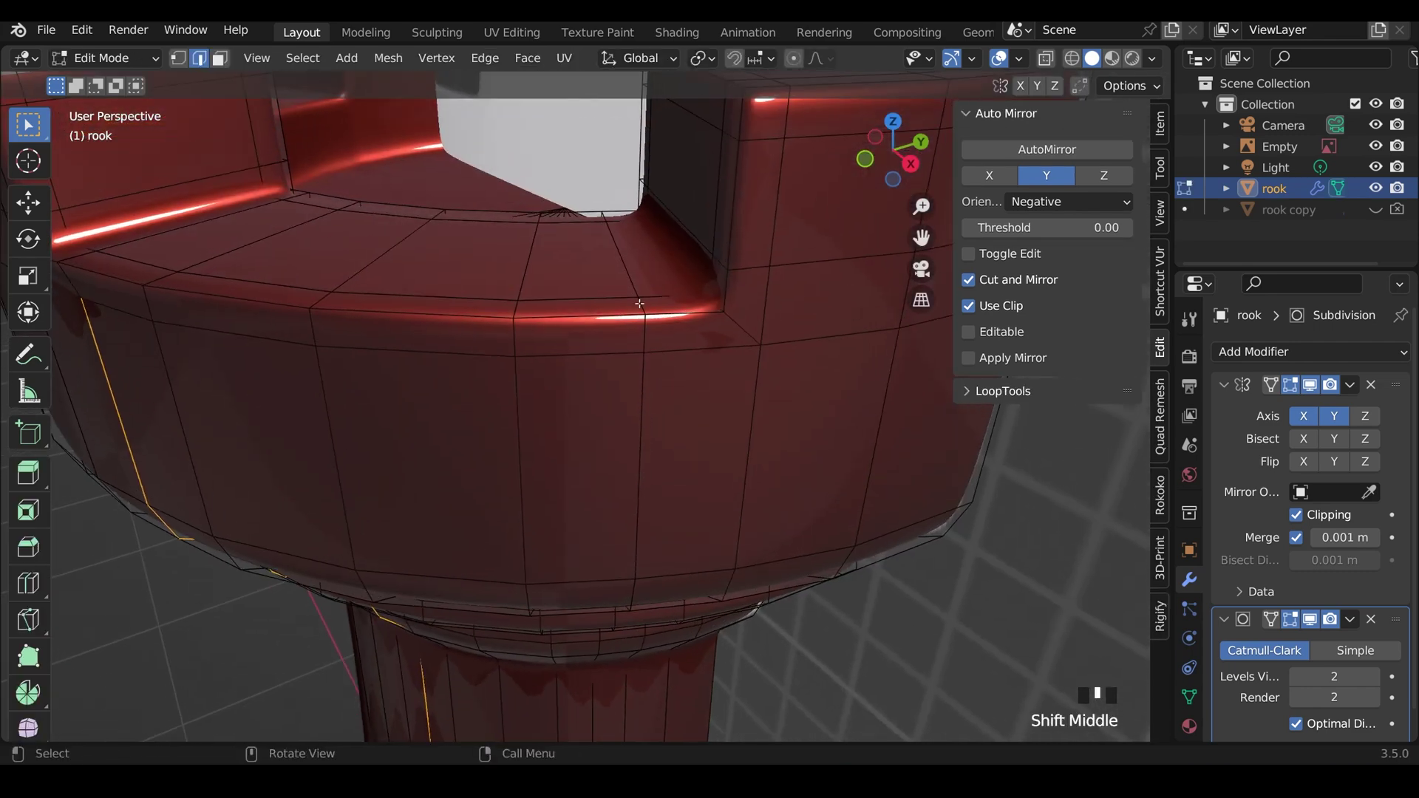
middle_drag(641, 302, 662, 386)
ctrl+click(643, 419)
key(KP_Decimal)
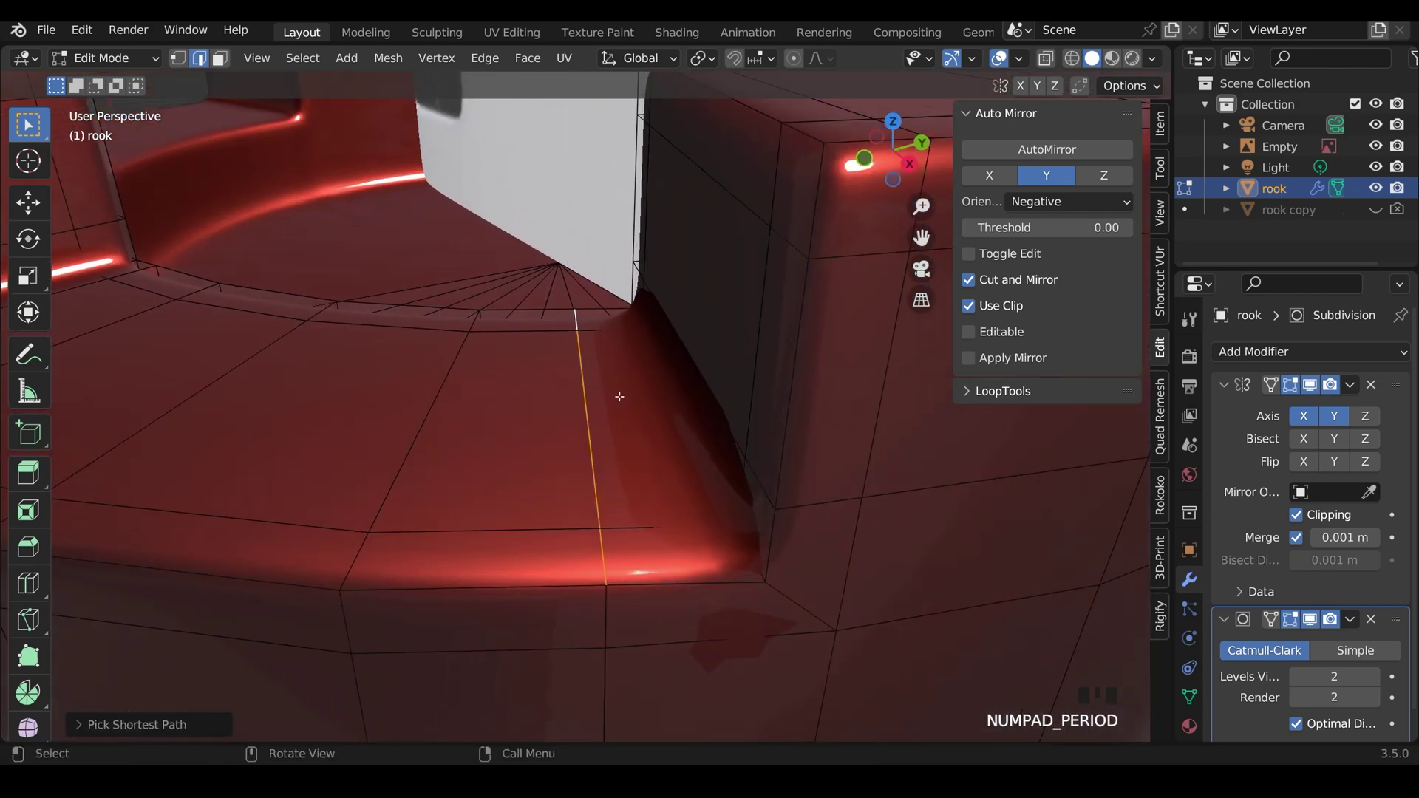
middle_drag(637, 432, 675, 403)
key(g)
key(g)
click(708, 418)
key(Tab)
scroll(687, 440, down, 4)
scroll(600, 432, down, 4)
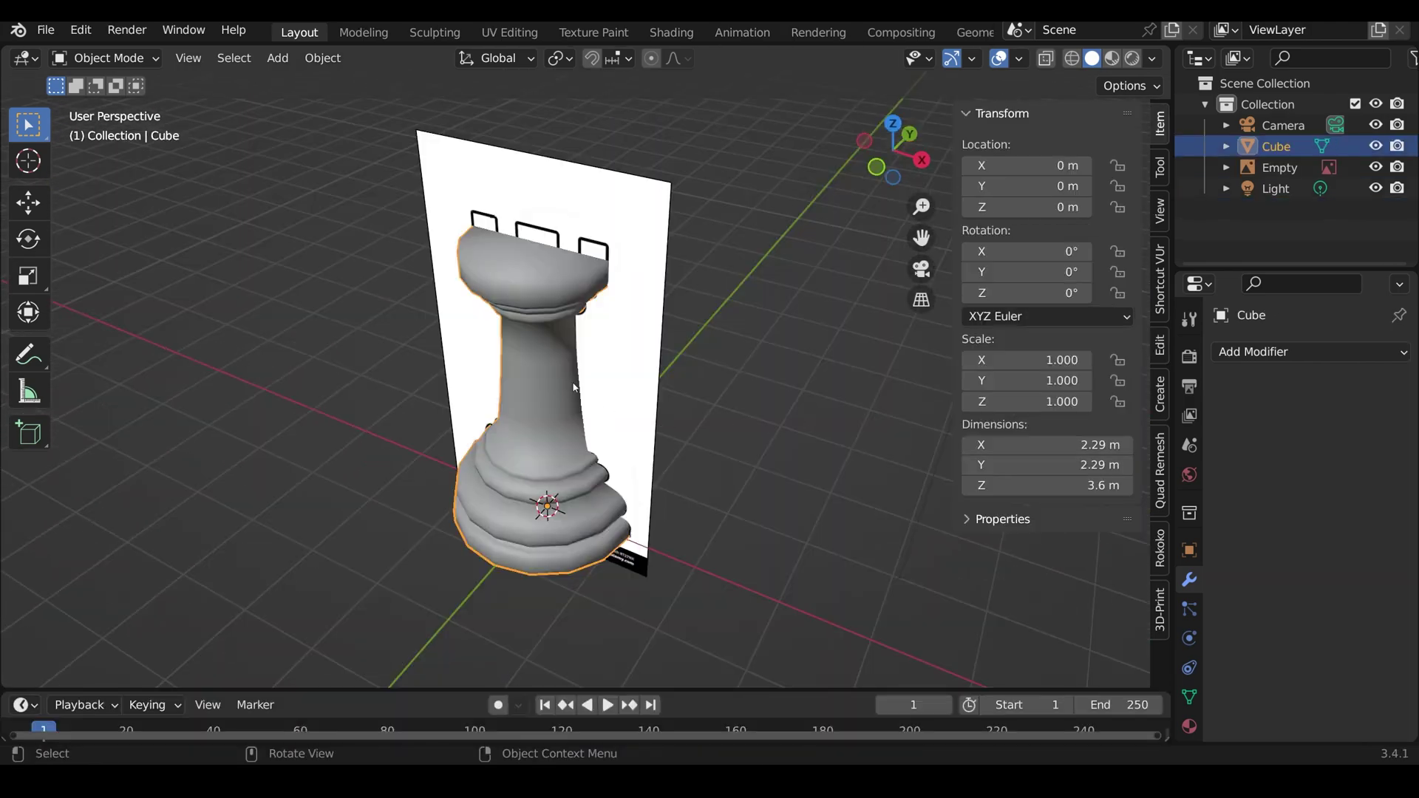
On the lower-resolution Cube rook, apply Auto Mirror along X with Positive orientation and along Y with Negative orientation
scroll(574, 387, up, 1)
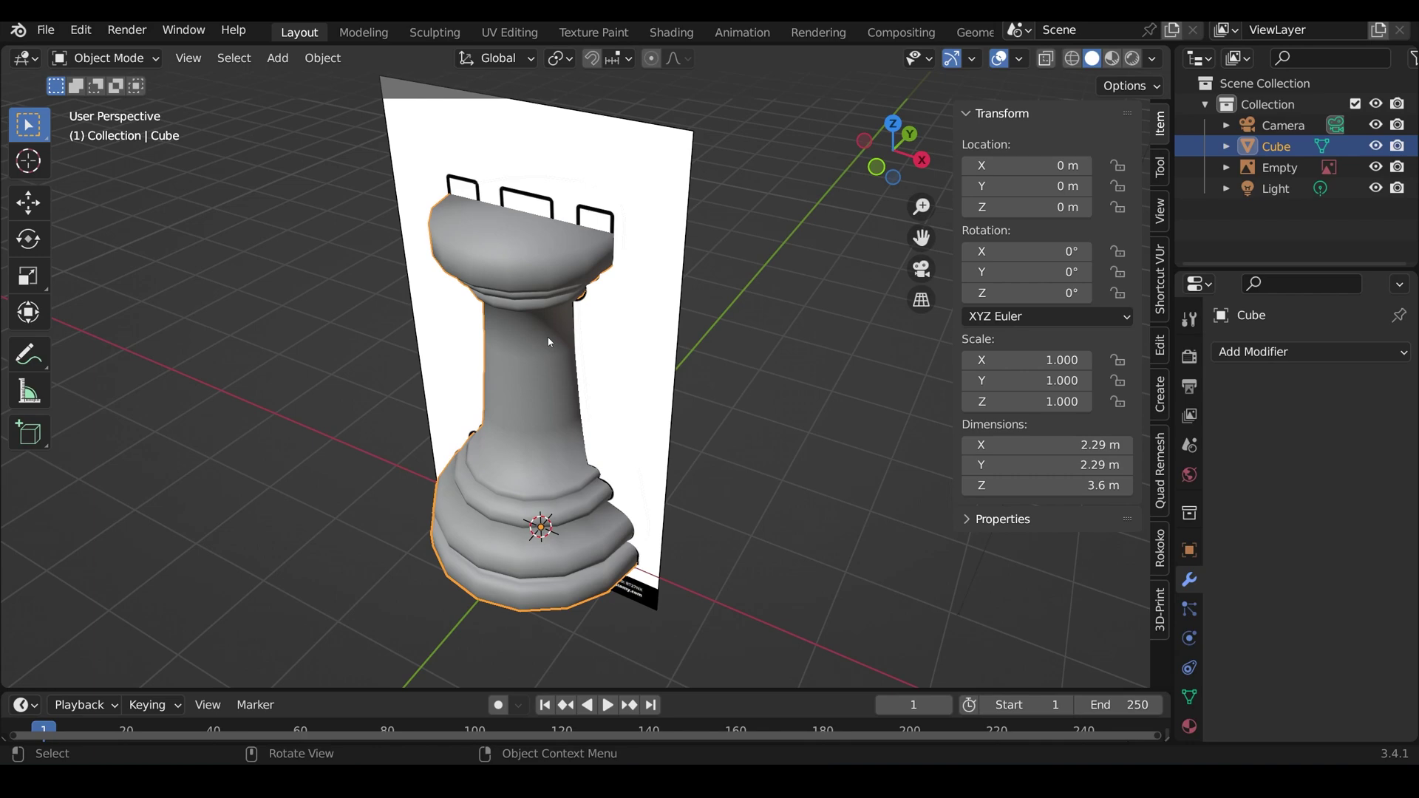
key(Tab)
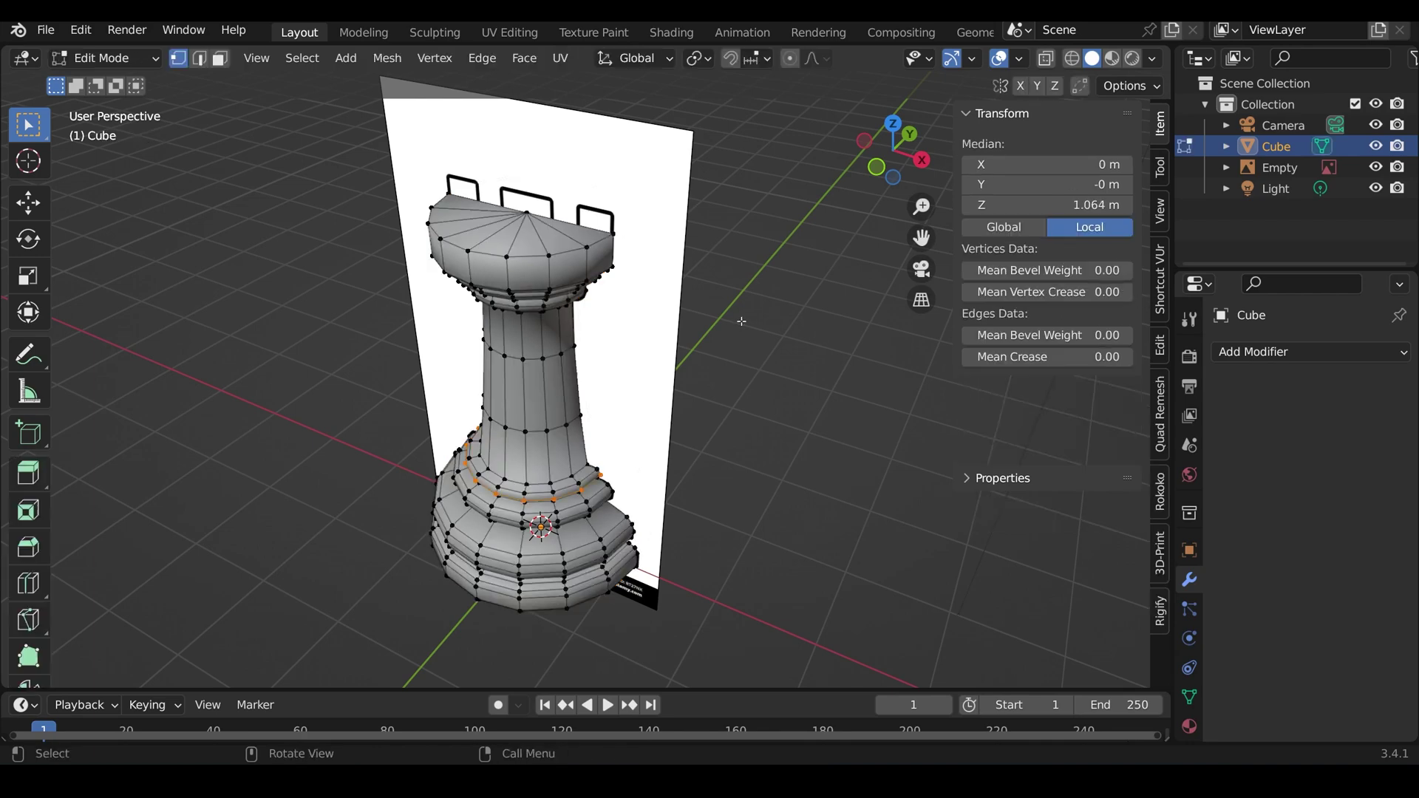
click(1159, 345)
click(1006, 113)
click(1047, 149)
click(1044, 175)
click(1067, 202)
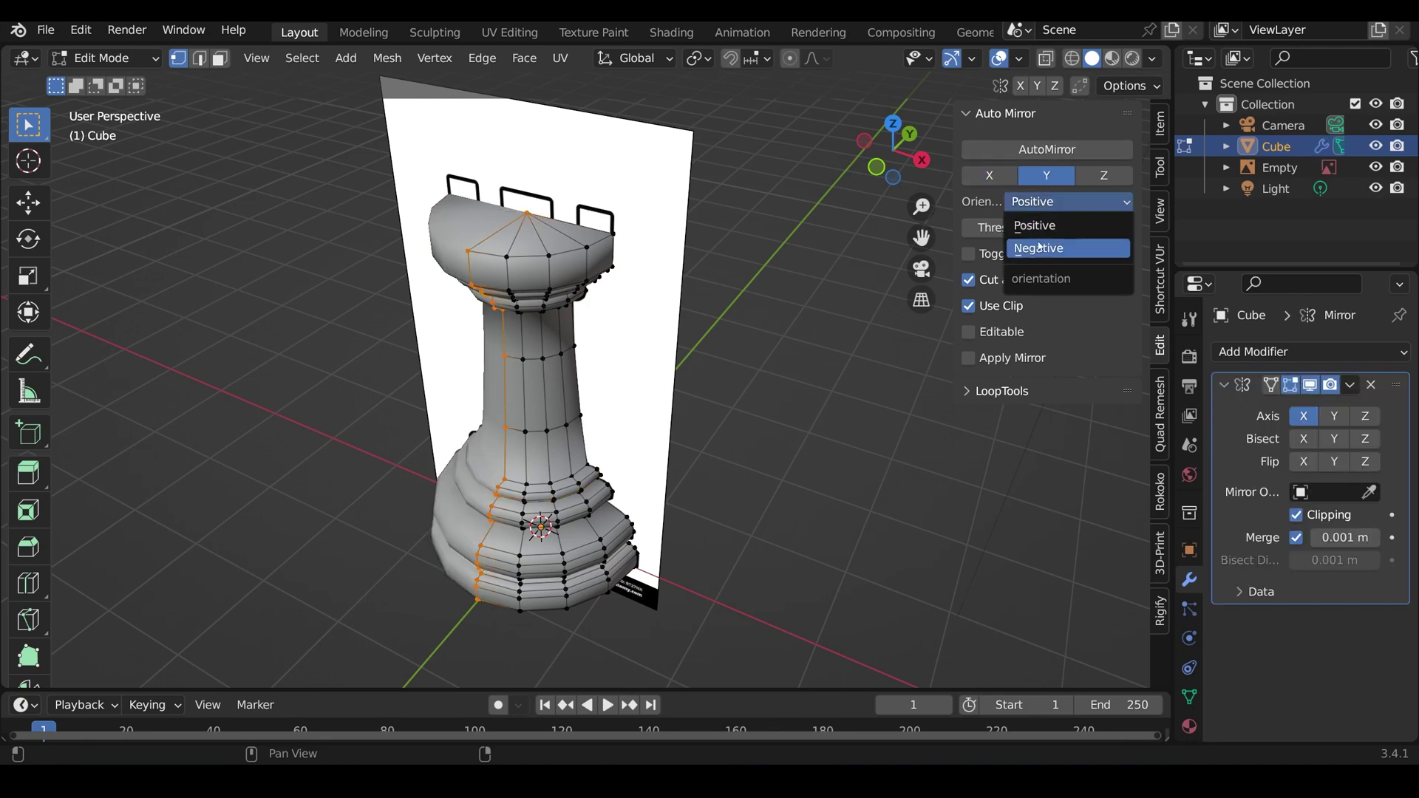
click(1045, 246)
click(1046, 149)
Select all the triangular faces on top of the head and inset them about 0.3 m to form the rim
middle_drag(628, 333, 532, 351)
scroll(590, 414, up, 3)
key(3)
key(l)
key(i)
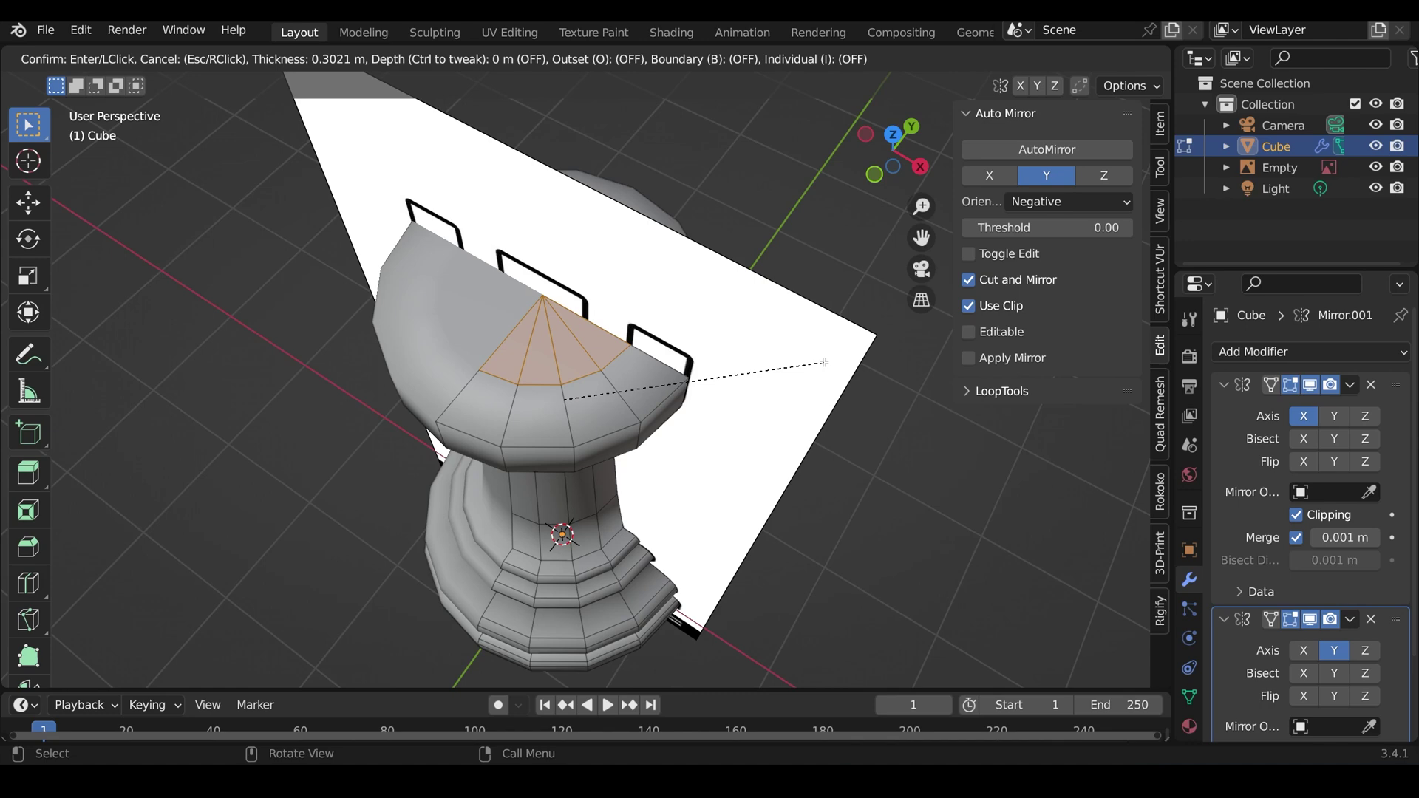
click(842, 362)
Select the rim faces at the +X side and the -Y side and extrude them upward as battlements
click(650, 388)
shift+click(473, 413)
middle_drag(473, 414, 702, 248)
key(e)
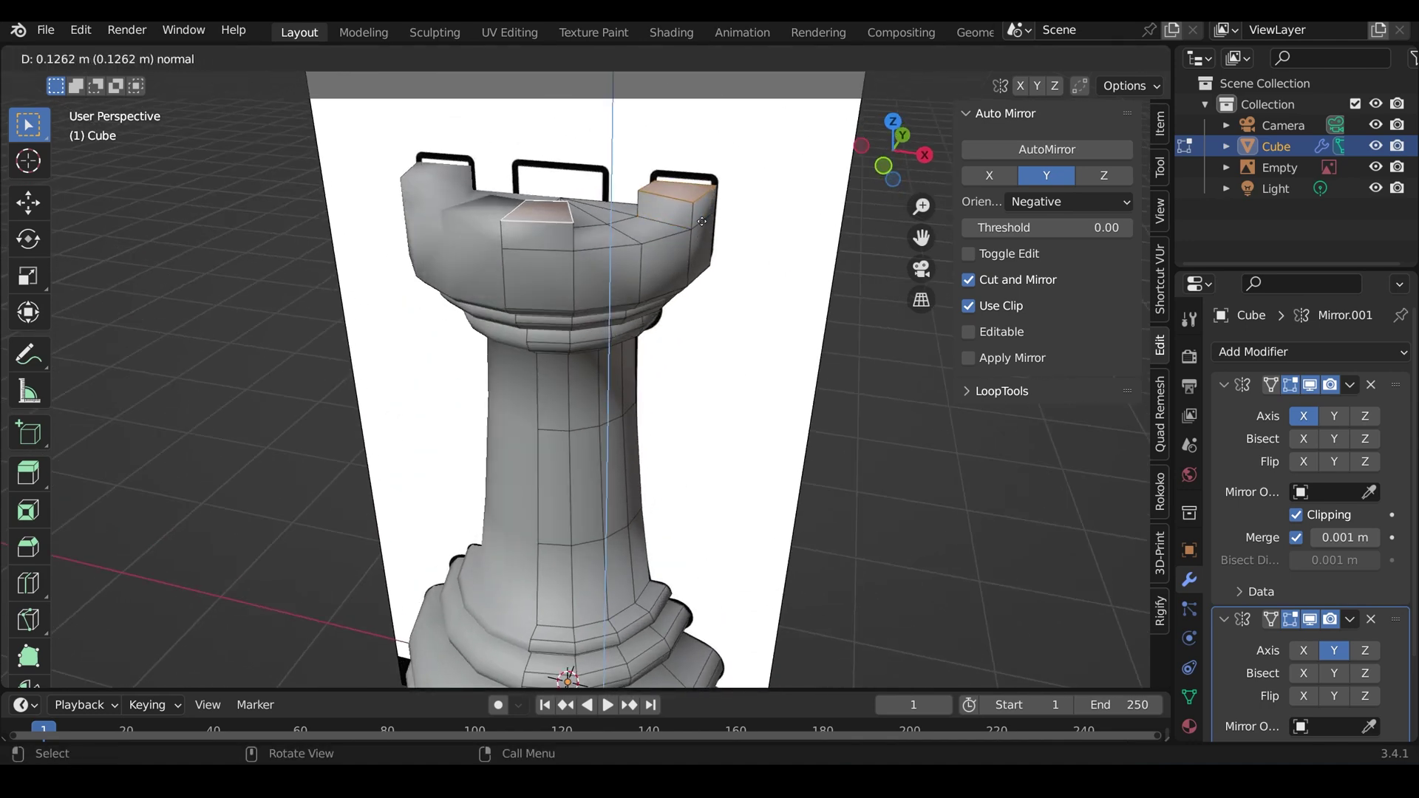
click(665, 295)
Select the head's central top faces and extrude them about 0.1 m downward to recess the floor between the battlements
middle_drag(665, 296, 584, 303)
key(l)
key(e)
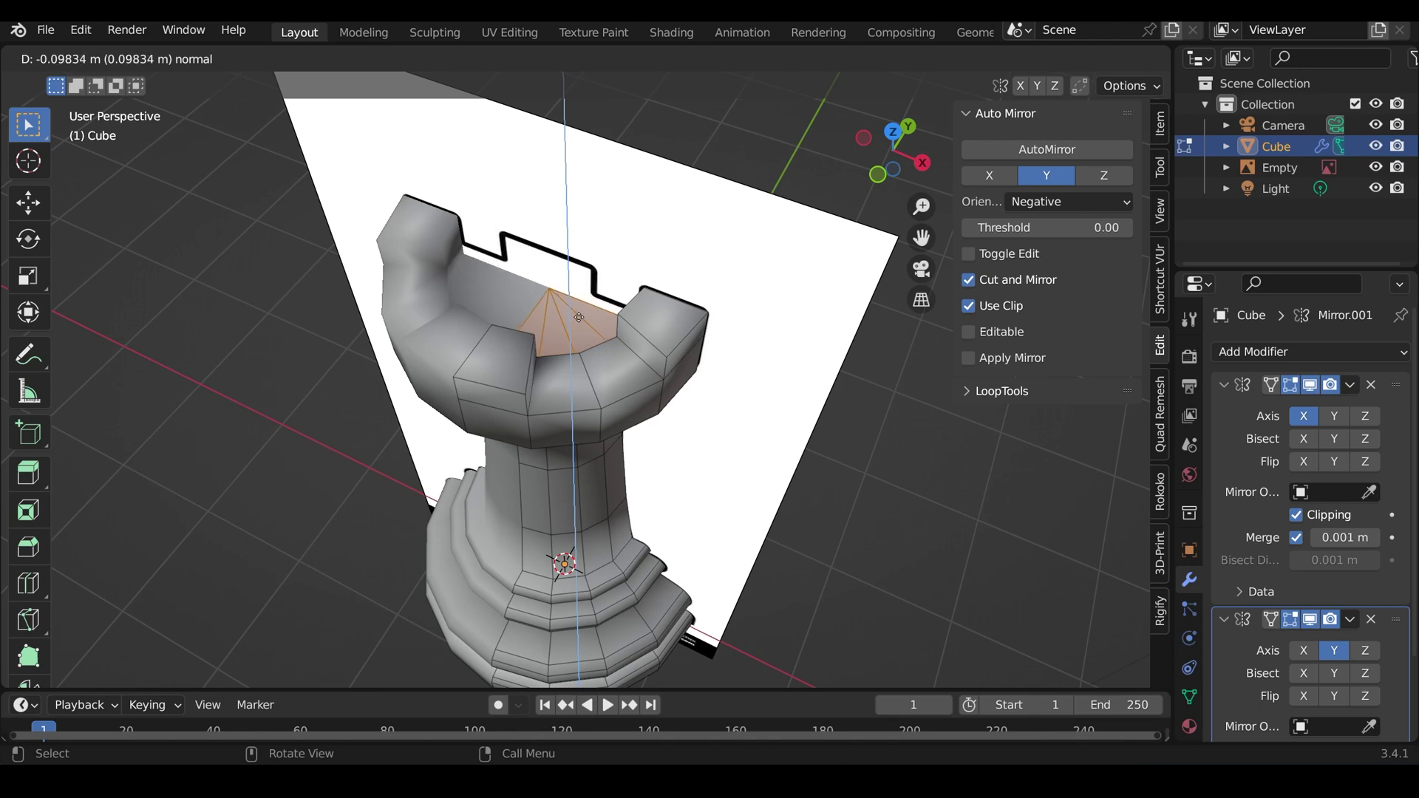
click(579, 317)
middle_drag(578, 318, 883, 378)
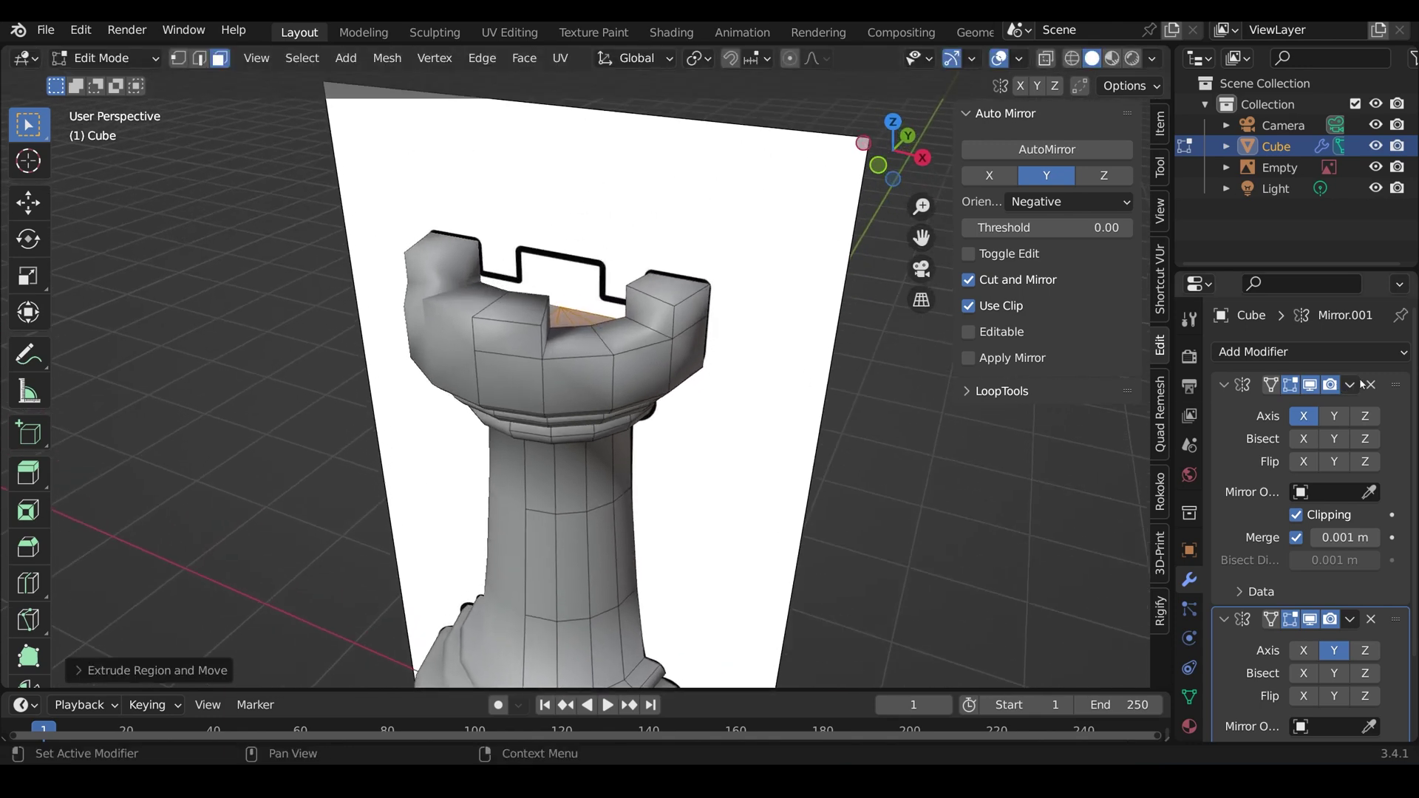
Add a Subdivision Surface modifier and cut supporting edge loops around the battlements and along the rim's inner wall
click(1282, 352)
click(1011, 727)
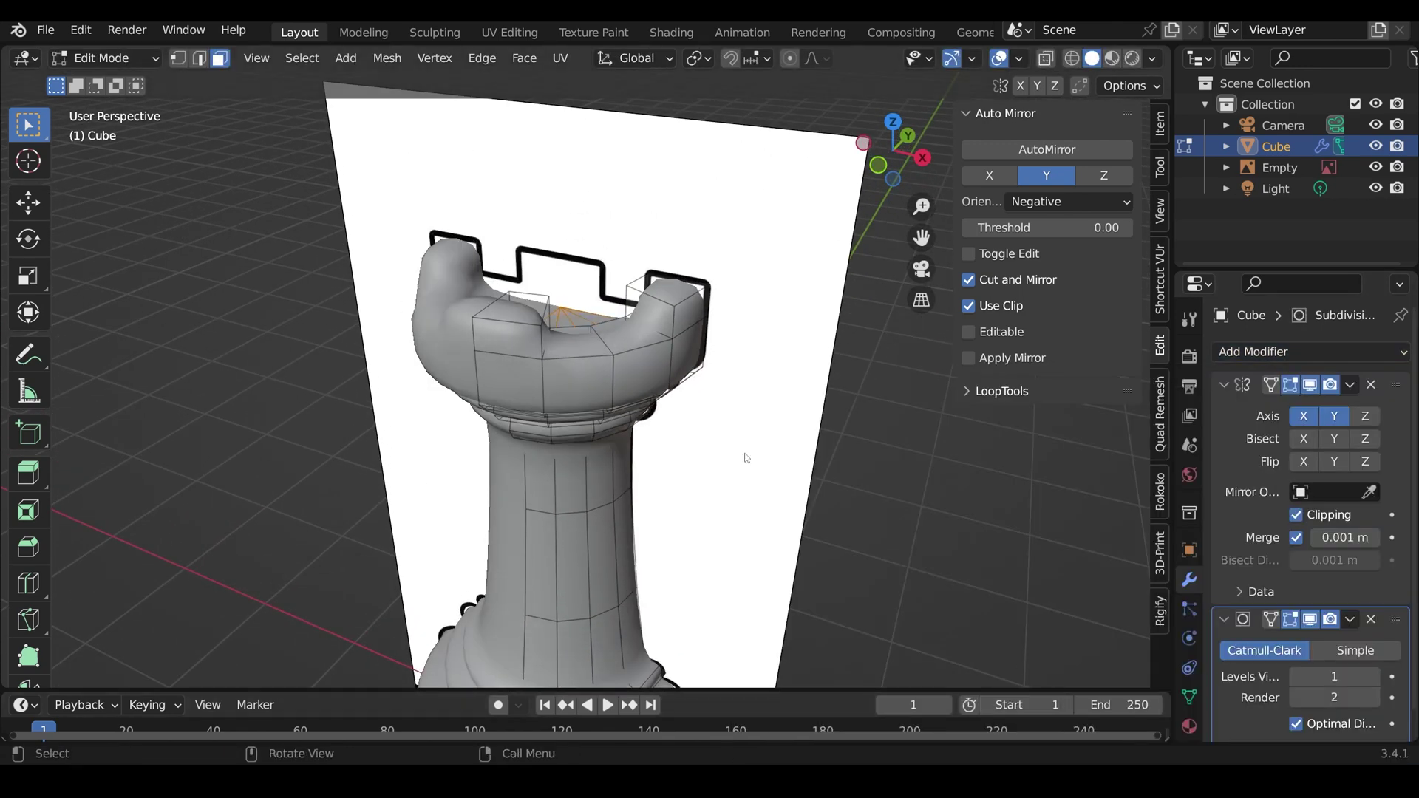
scroll(747, 453, up, 3)
middle_drag(747, 453, 739, 355)
key(ctrl+r)
click(724, 391)
click(744, 390)
key(ctrl+r)
click(433, 359)
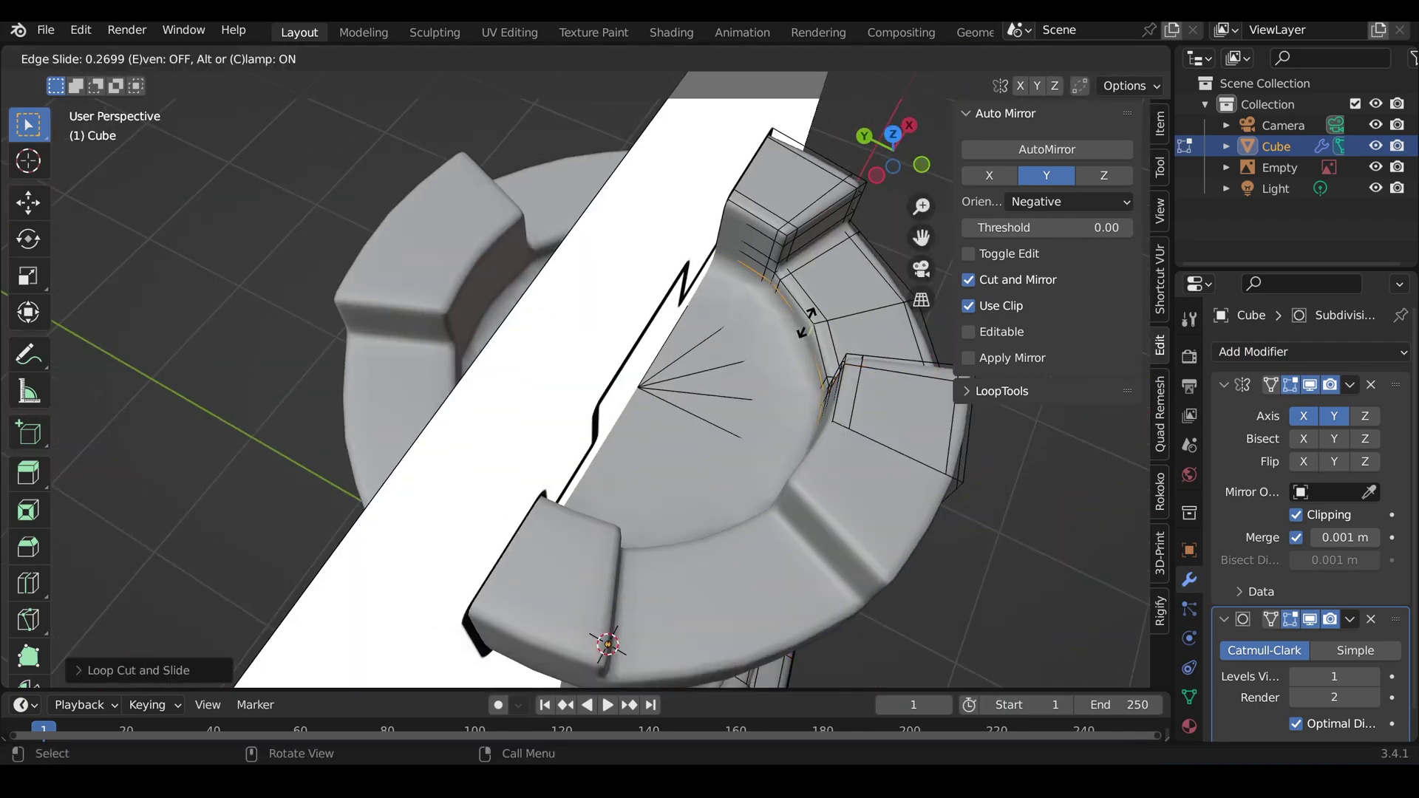
click(776, 355)
Select a supporting loop on the rim, raise the viewport subdivision level to 2, and inspect the smoothed head in Object Mode
alt+click(786, 447)
key(Tab)
middle_drag(786, 448, 632, 476)
scroll(677, 434, down, 2)
click(1371, 676)
scroll(636, 443, up, 3)
scroll(639, 414, up, 2)
middle_drag(639, 414, 539, 382)
scroll(614, 336, up, 2)
Edge-slide the selected supporting loop and the adjacent loop near the -Y battlement's lower corner to adjust their spacing
key(Tab)
key(g)
key(g)
click(569, 358)
alt+click(586, 388)
key(g)
key(g)
click(550, 347)
Dissolve the remaining extra edge at the -Y battlement's lower corner and check the shading in Object Mode
click(521, 373)
key(ctrl+x)
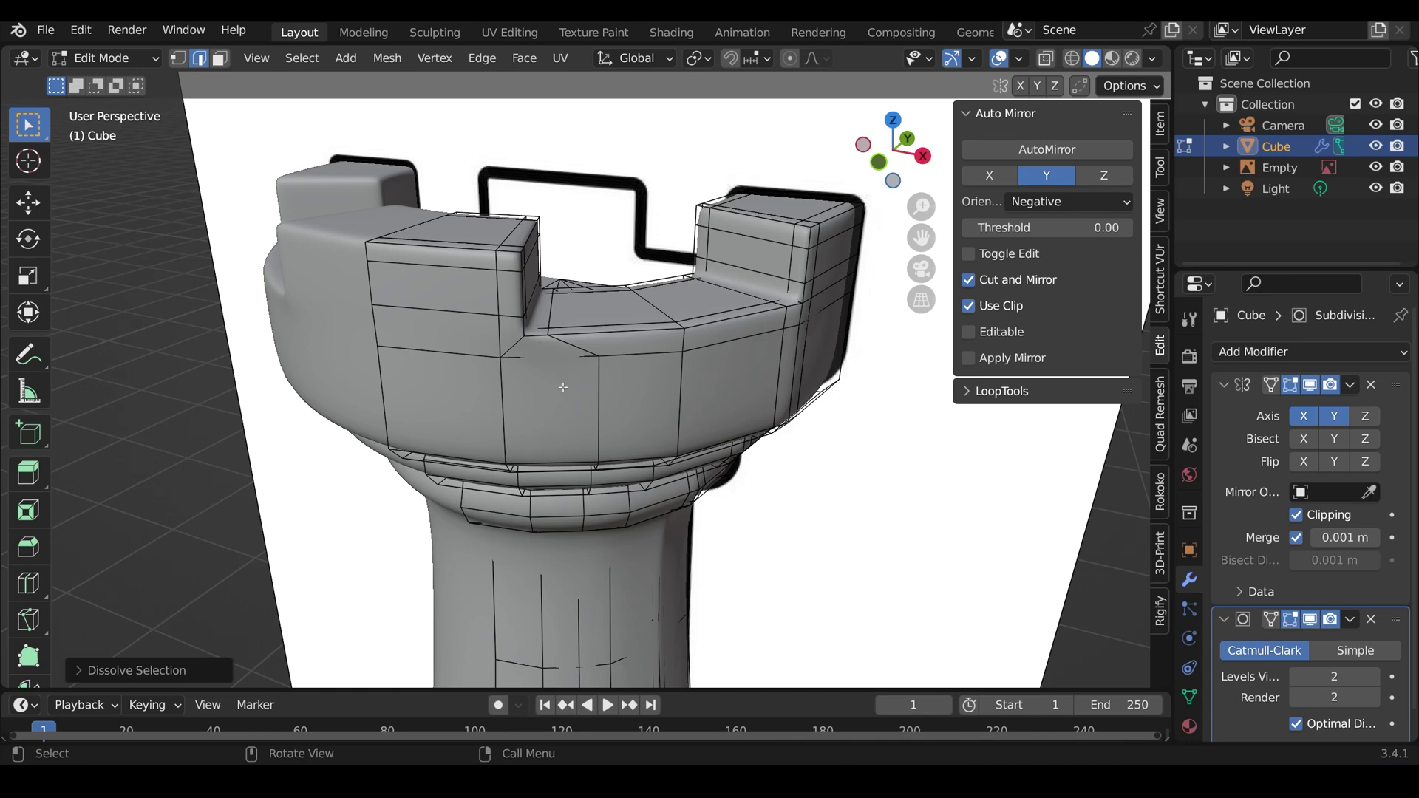
middle_drag(624, 458, 552, 272)
key(Tab)
scroll(580, 438, down, 4)
scroll(598, 441, up, 3)
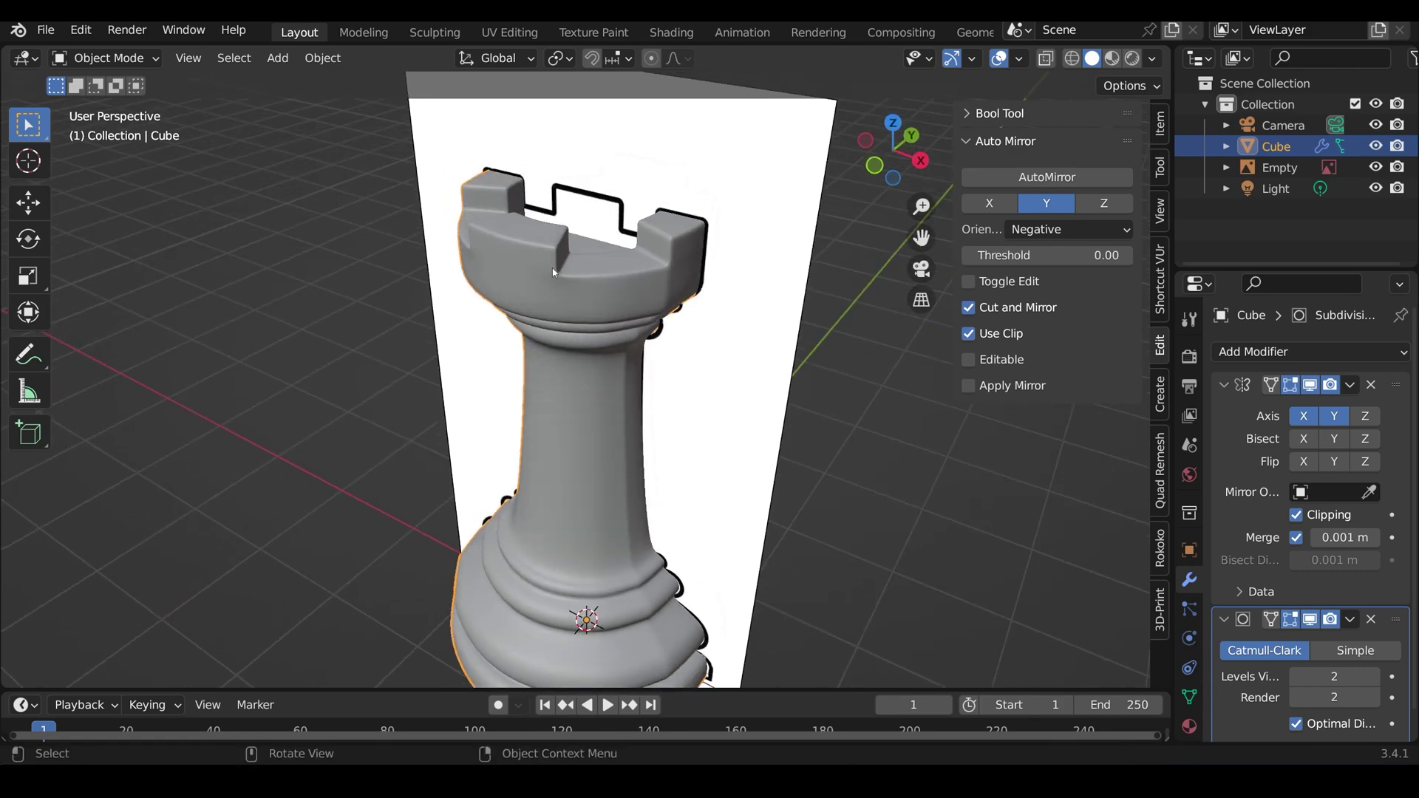
Select the vertical loop beside the -Y battlement's lower corner and reposition it freely in the top view
scroll(552, 270, up, 4)
key(Tab)
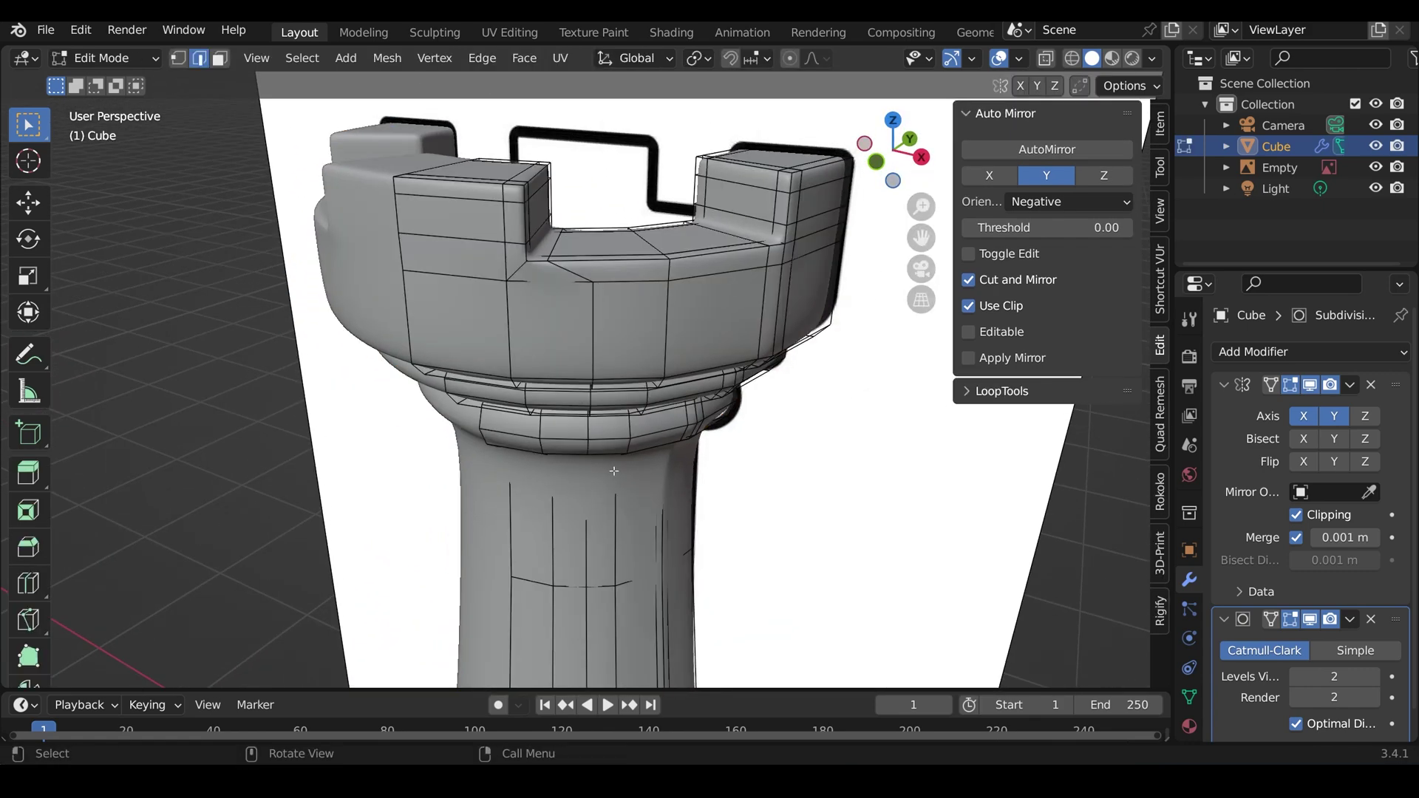
key(KP_7)
shift+middle_drag(591, 443, 591, 252)
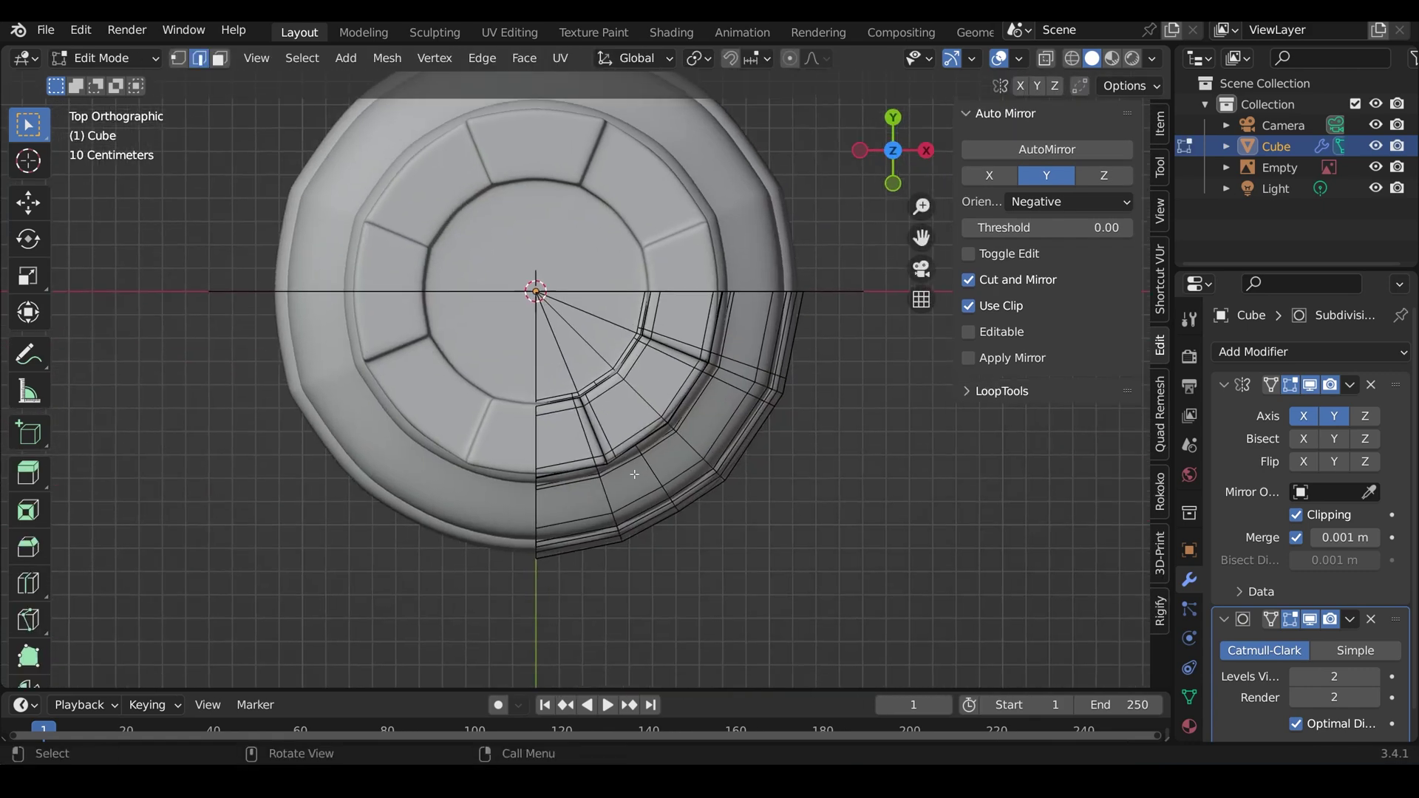
scroll(591, 325, up, 2)
middle_drag(592, 473, 608, 240)
alt+click(608, 240)
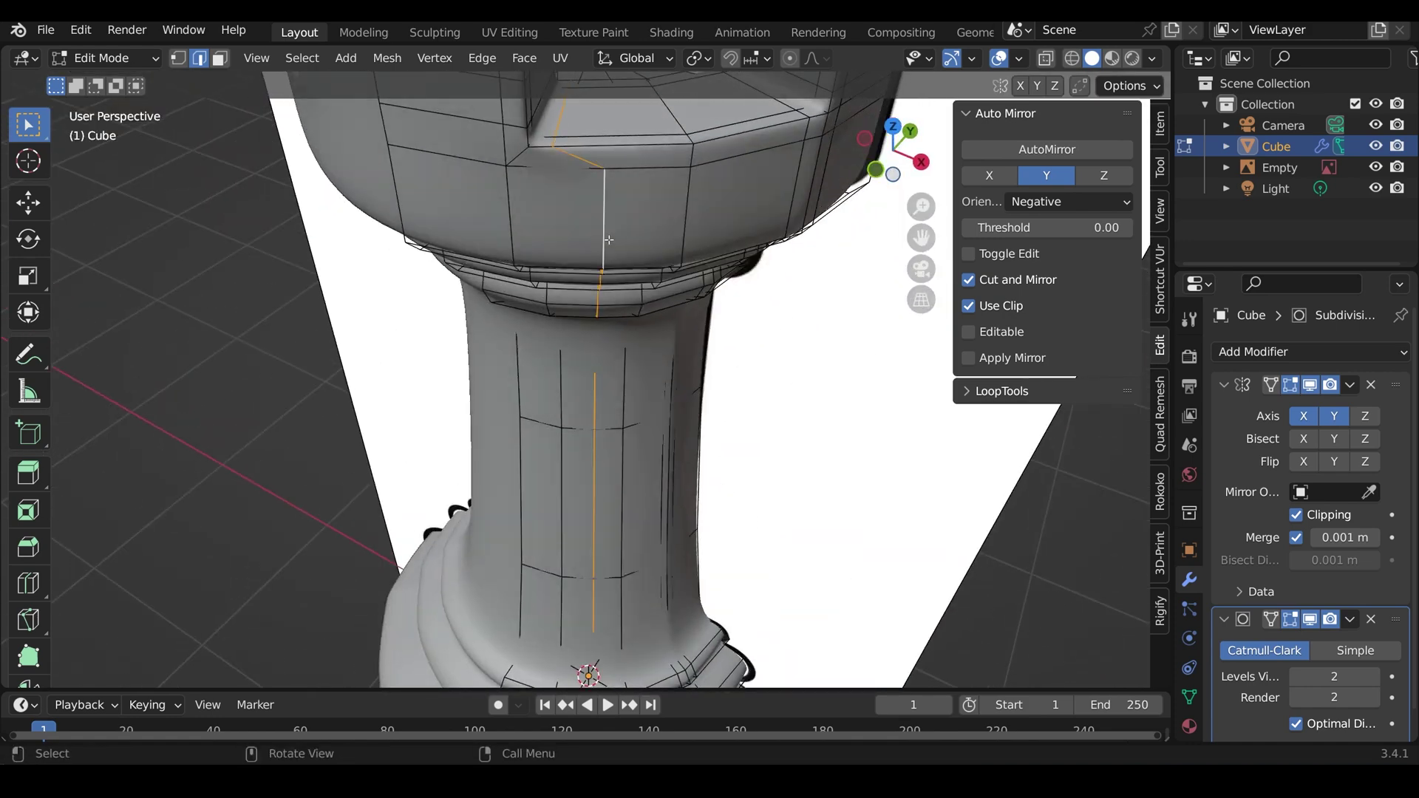
key(KP_7)
key(g)
click(628, 430)
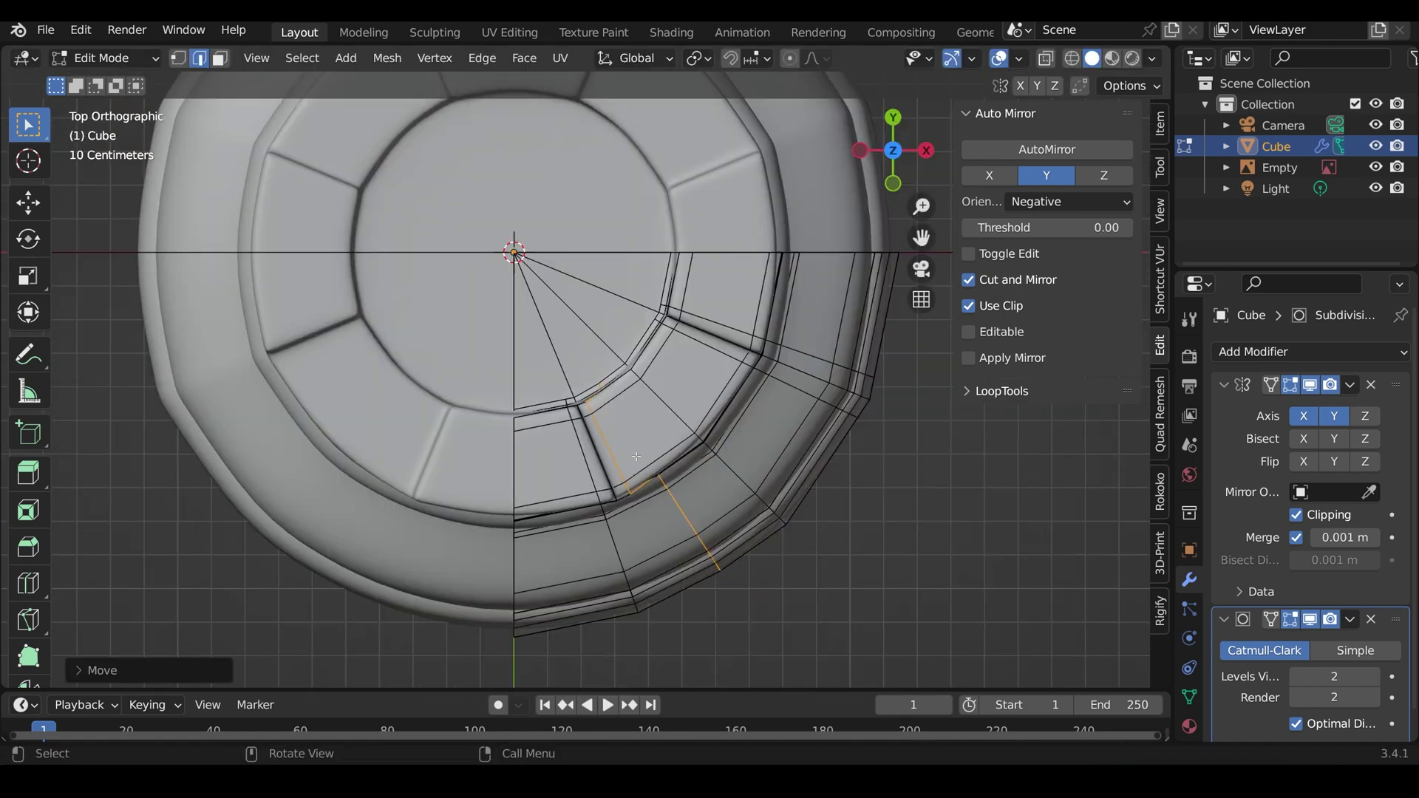
Select only the outer part of that vertical loop and move it freely in the top view
key(alt+z)
drag(636, 459, 659, 512)
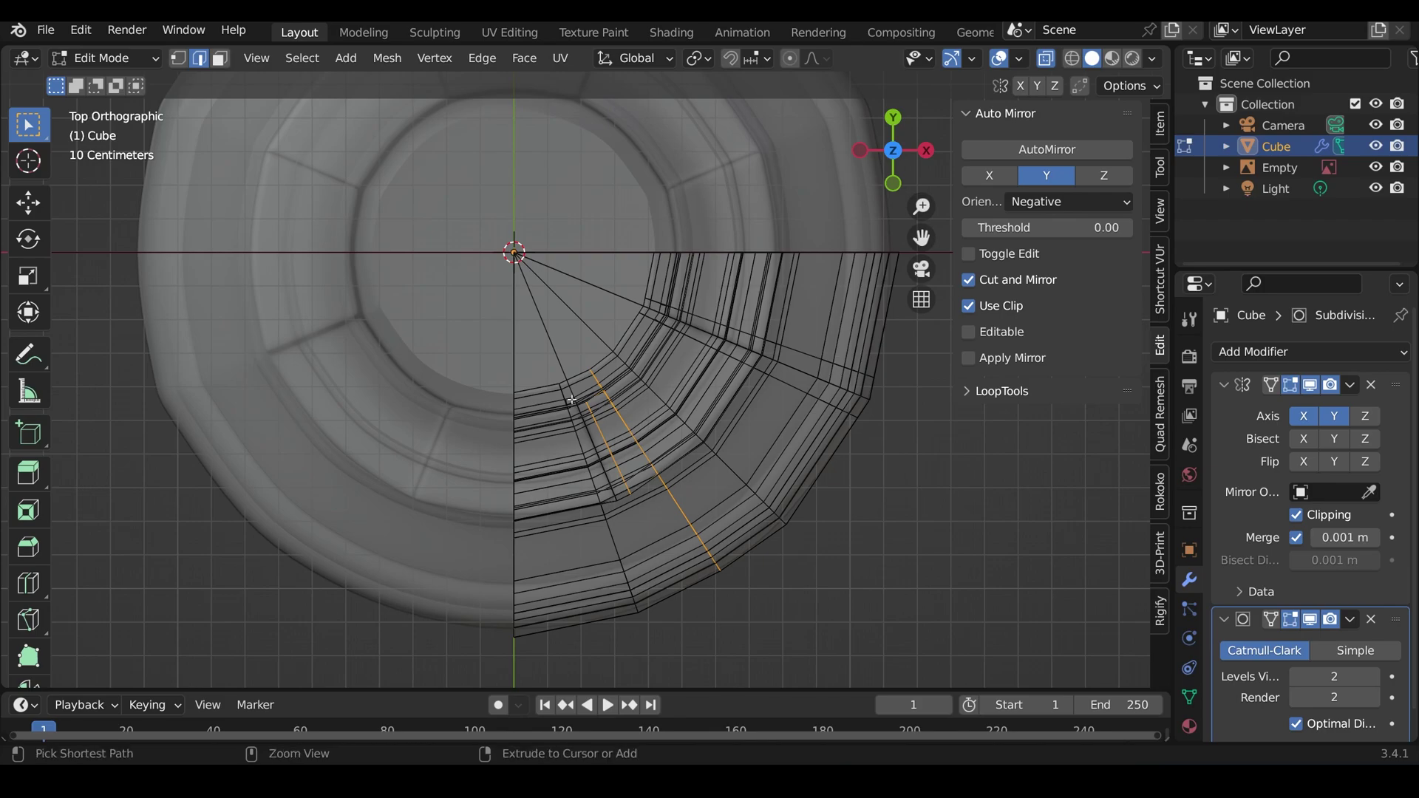
middle_drag(592, 428, 680, 395)
key(b)
key(Escape)
key(g)
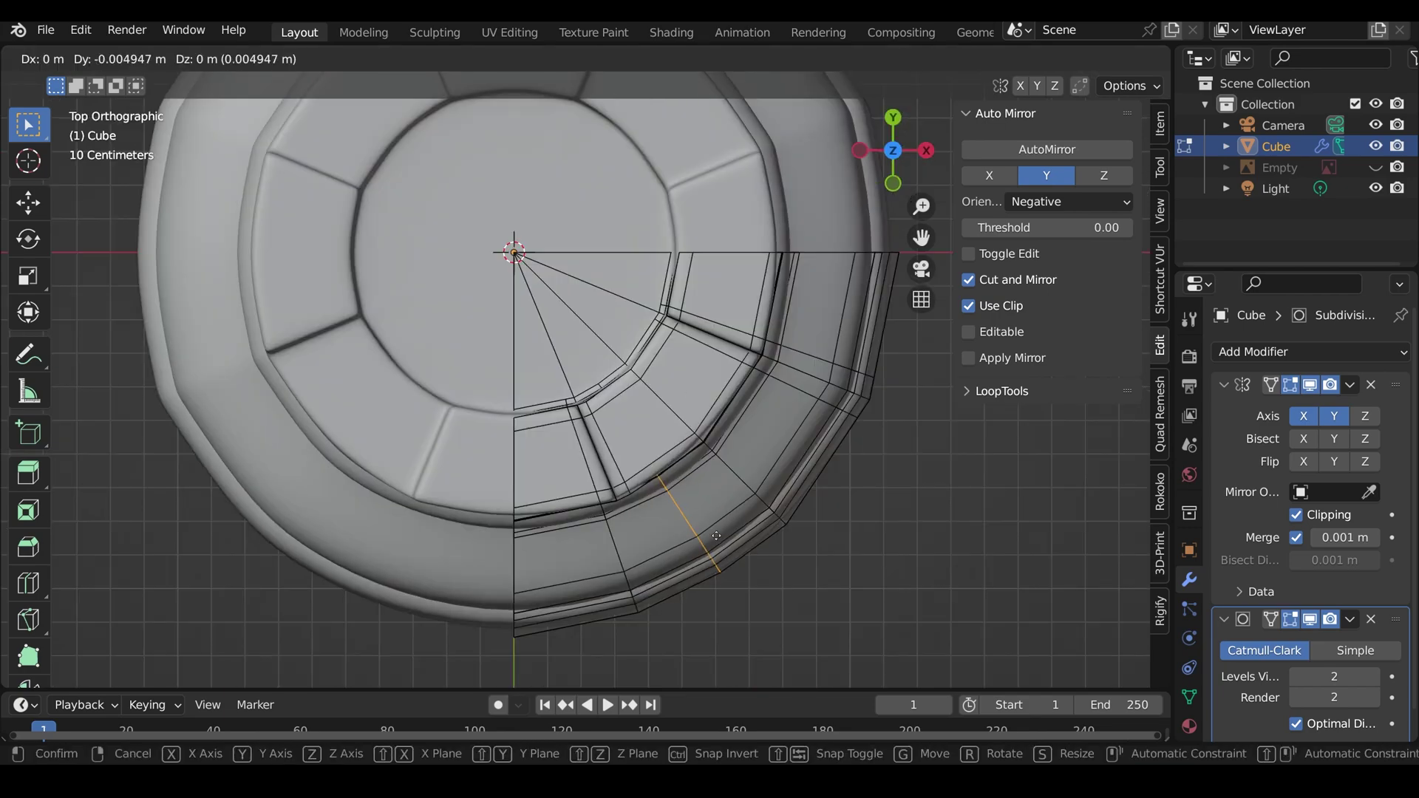
click(665, 473)
Inspect the lower-resolution rook's head in Object Mode for flat spots and uneven shading around its outline
middle_drag(665, 473, 677, 481)
scroll(677, 481, down, 3)
key(Tab)
scroll(473, 281, up, 5)
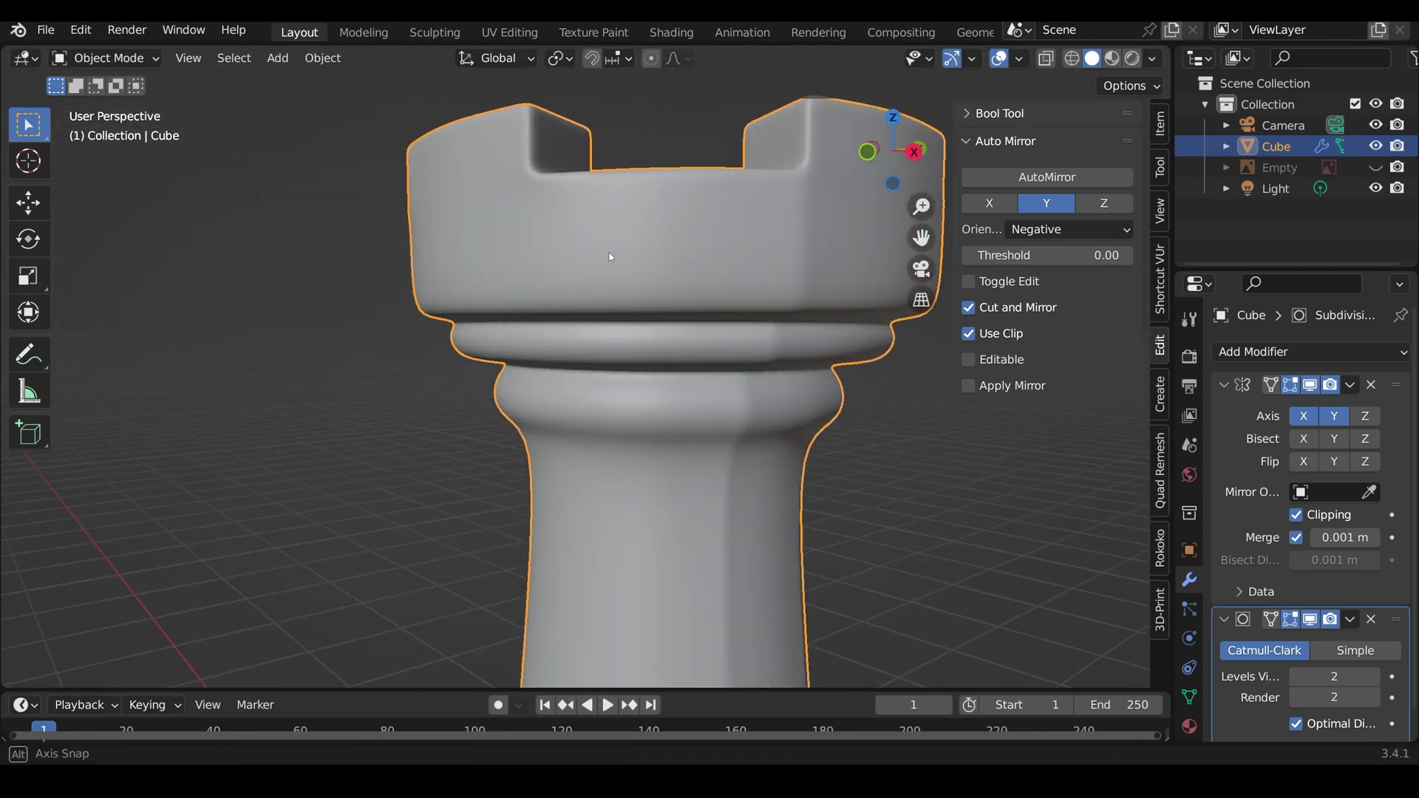
middle_drag(402, 239, 628, 260)
key(Tab)
scroll(641, 274, down, 3)
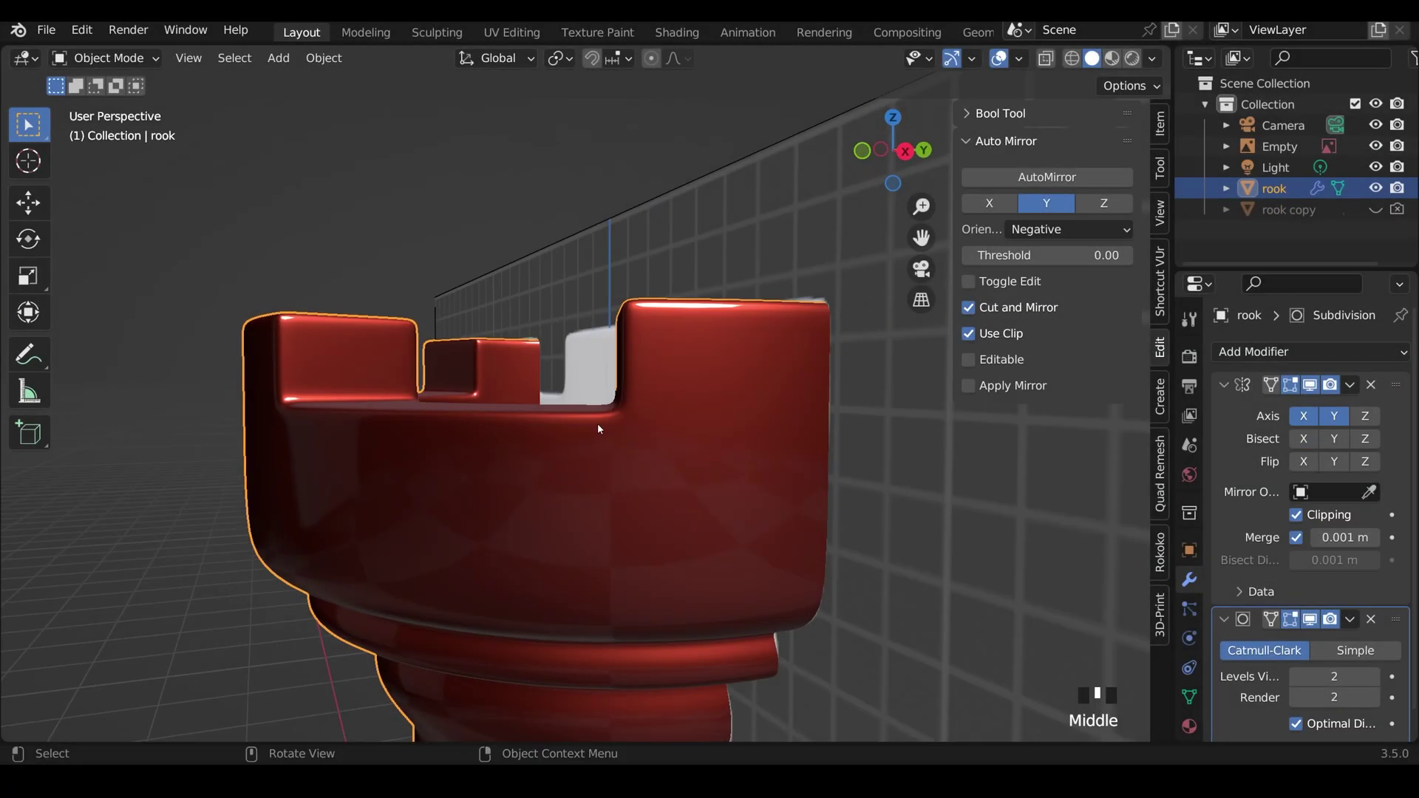
Return to the red rook and examine the whole piece in Object Mode and its edge layout in Edit Mode
scroll(600, 436, down, 4)
scroll(601, 439, down, 4)
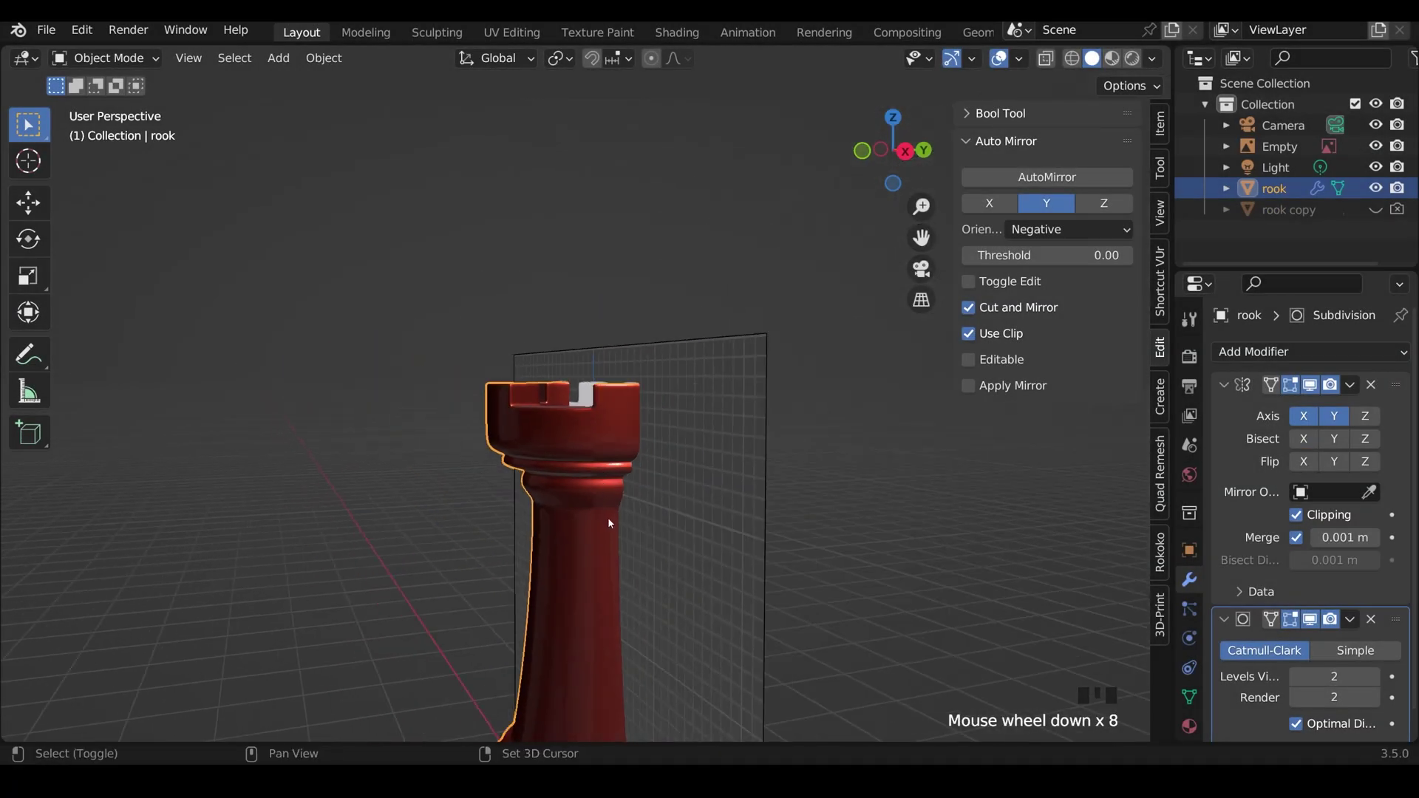
middle_drag(607, 518, 723, 419)
key(Tab)
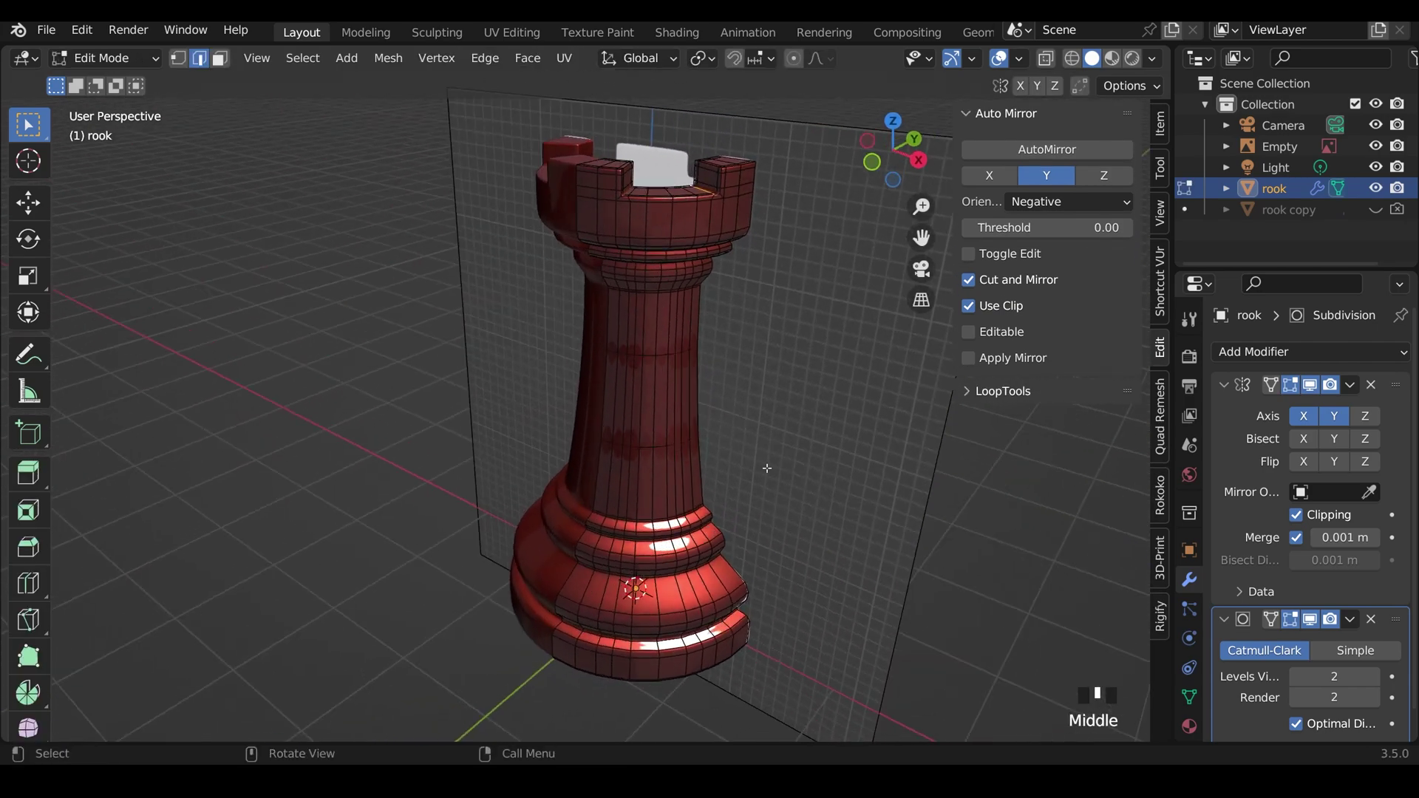